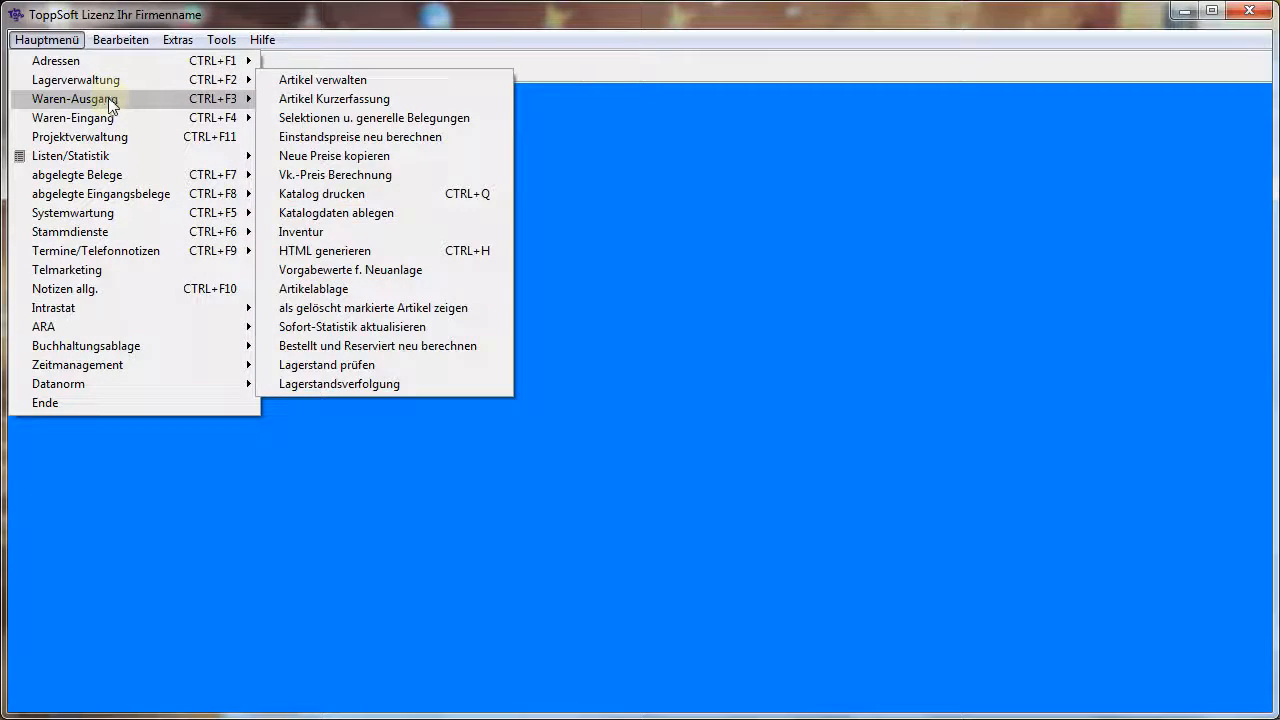
mouse_move(110, 103)
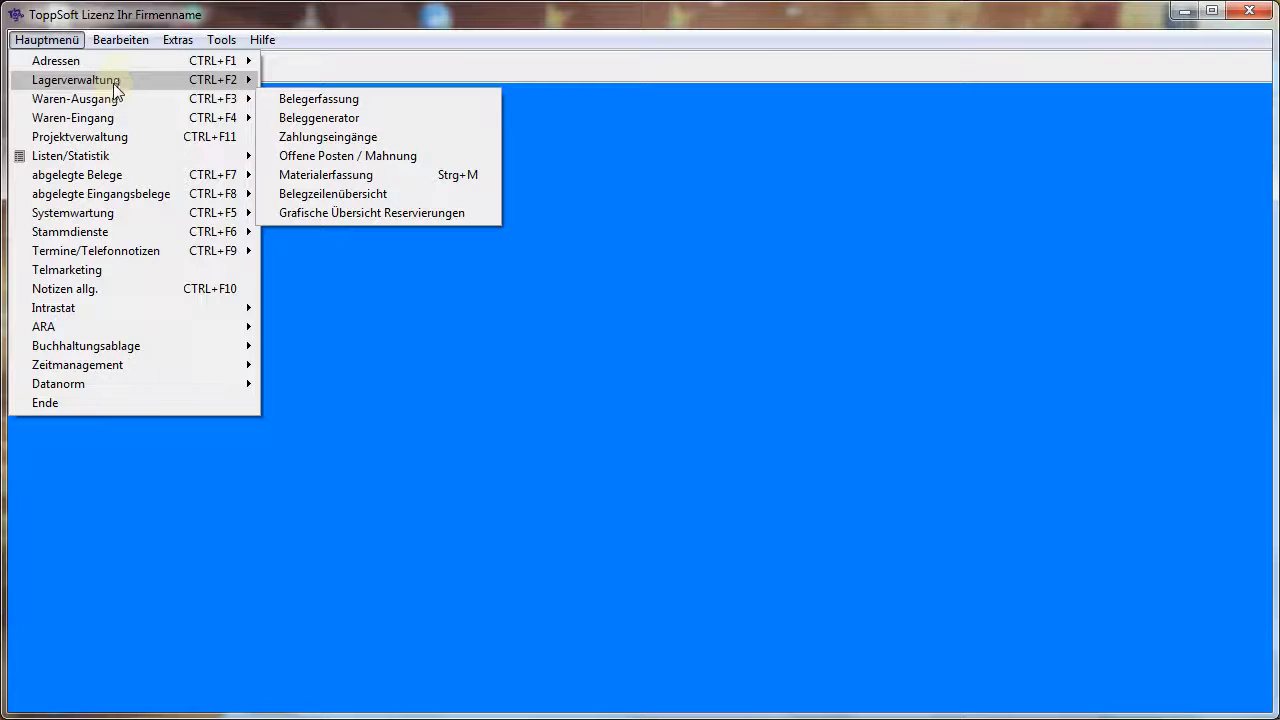
mouse_move(127, 63)
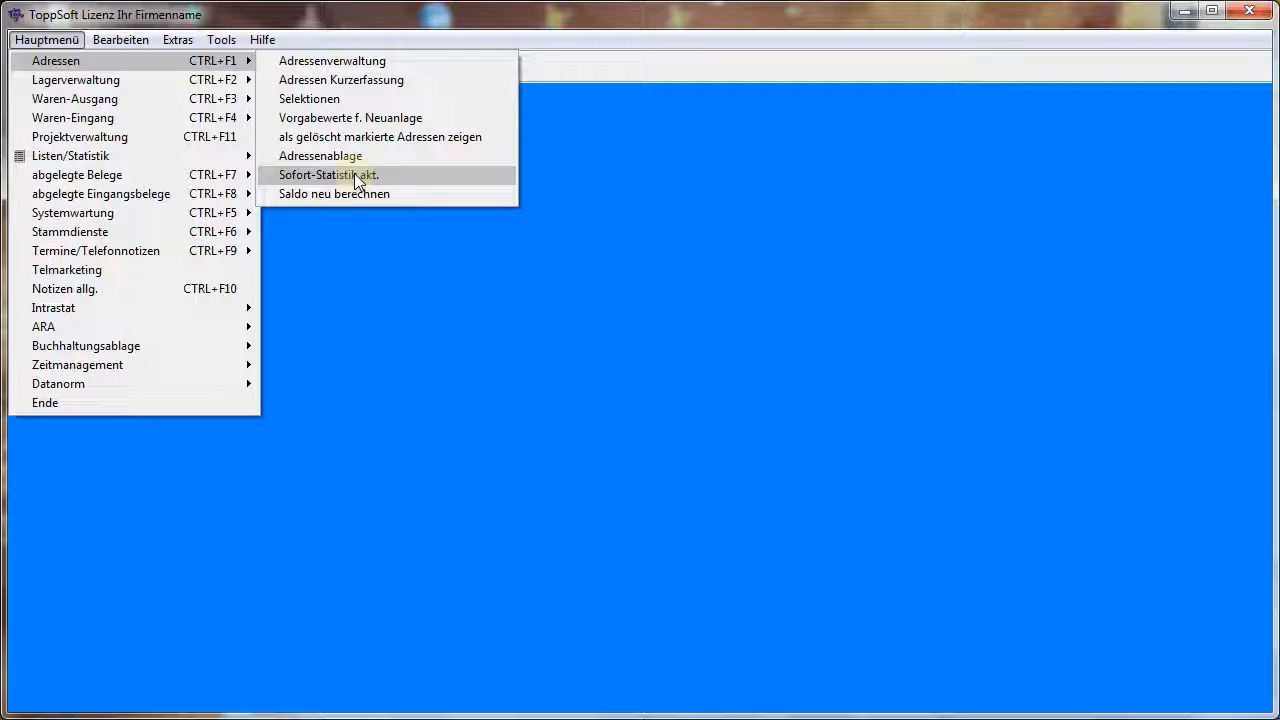
left_click(609, 224)
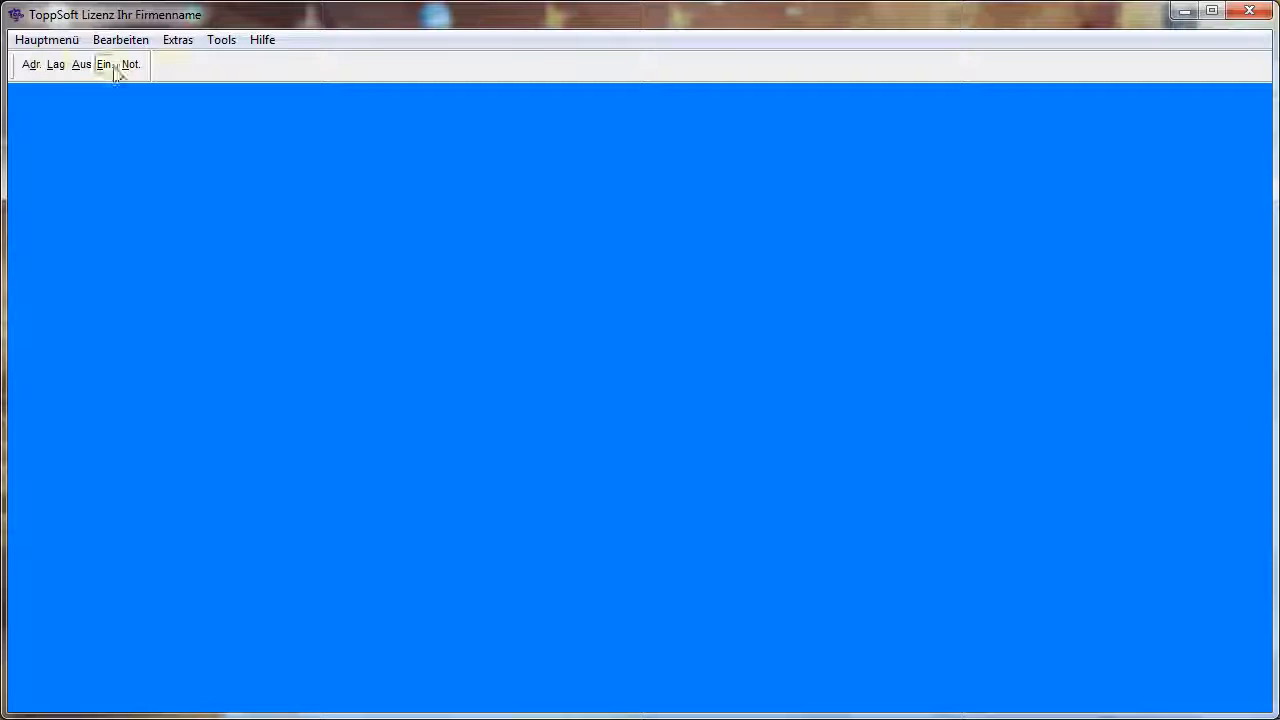
left_click(145, 148)
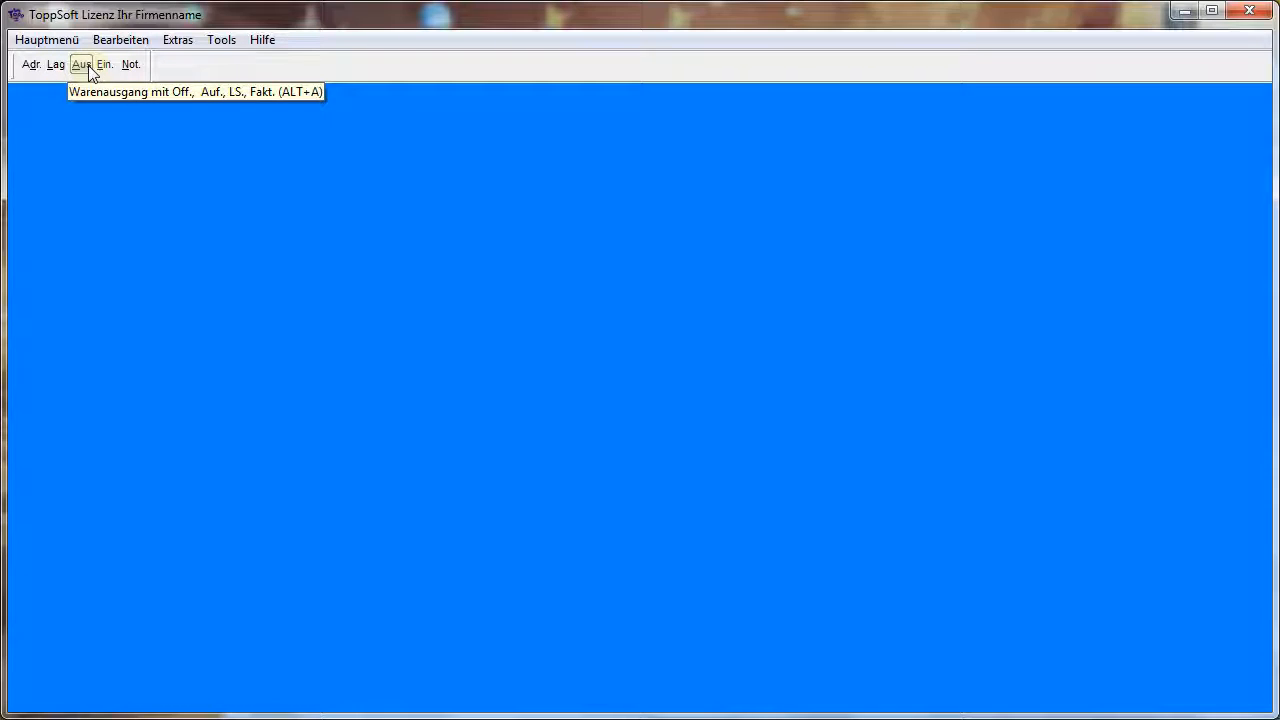
left_click(151, 133)
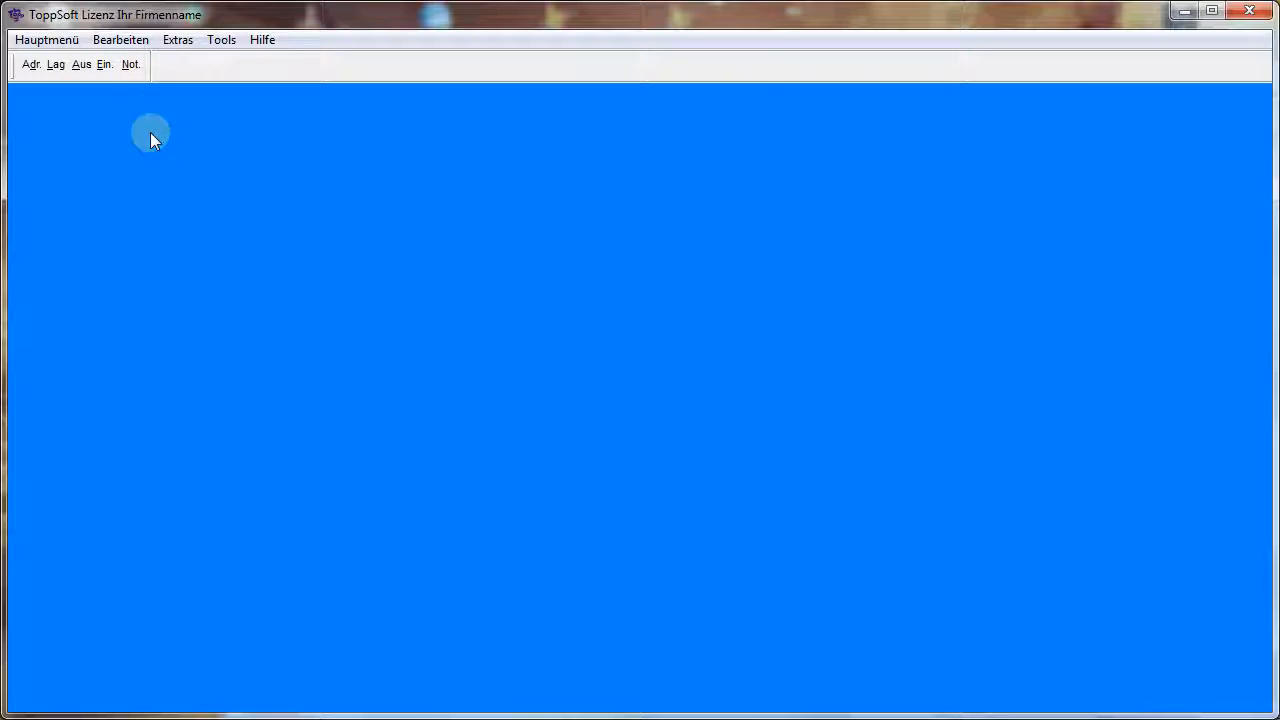
Open the address management in two separate windows, confirming the second instance, and place the second window beside the first
left_click(31, 66)
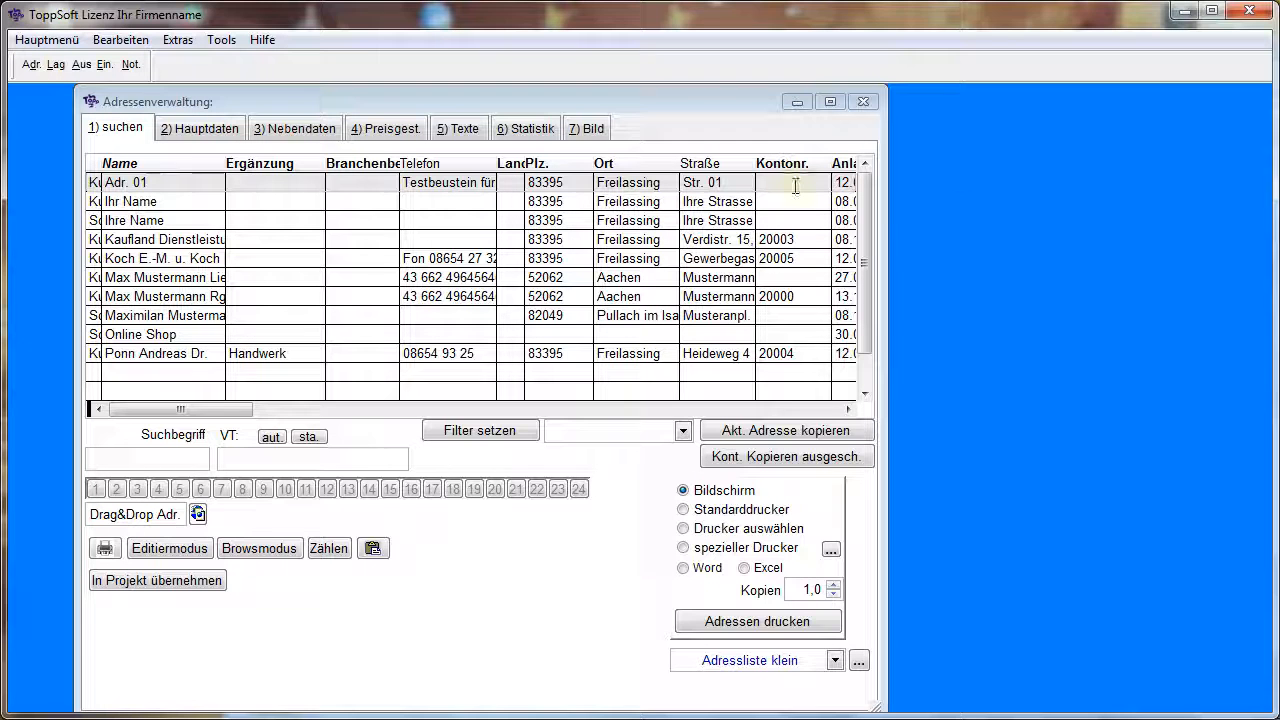
left_click(55, 45)
mouse_move(66, 67)
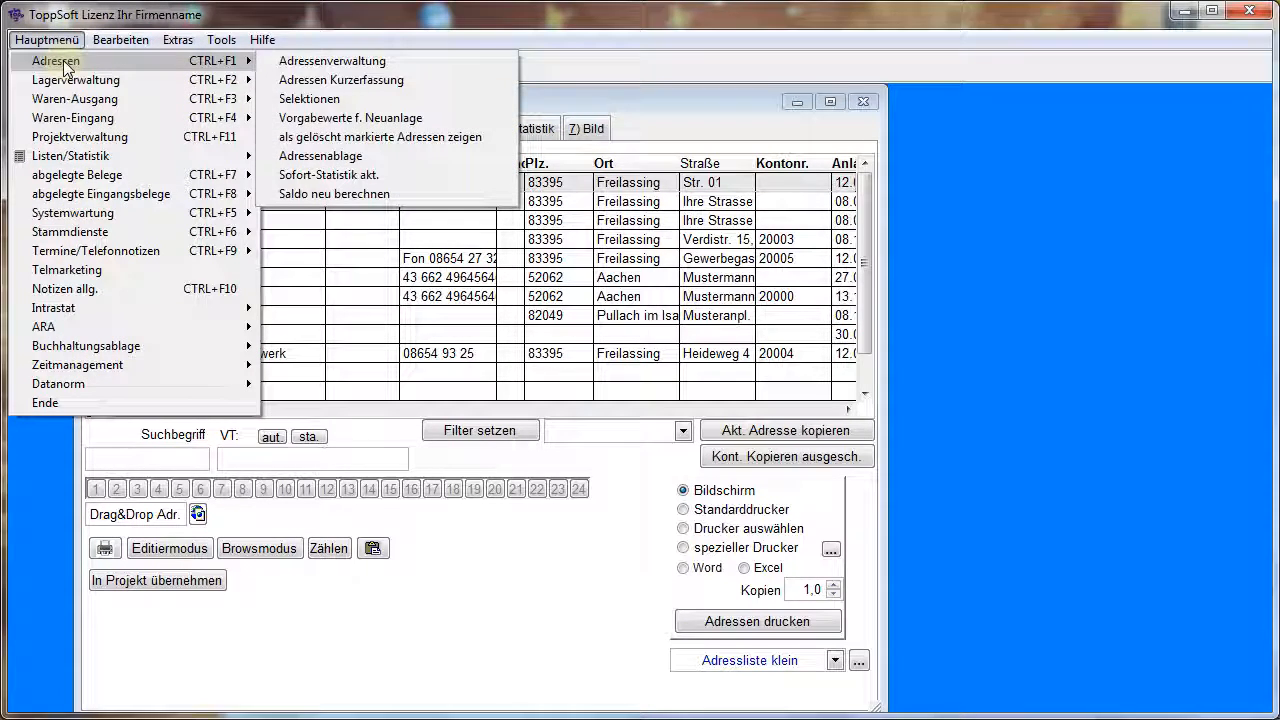
left_click(299, 61)
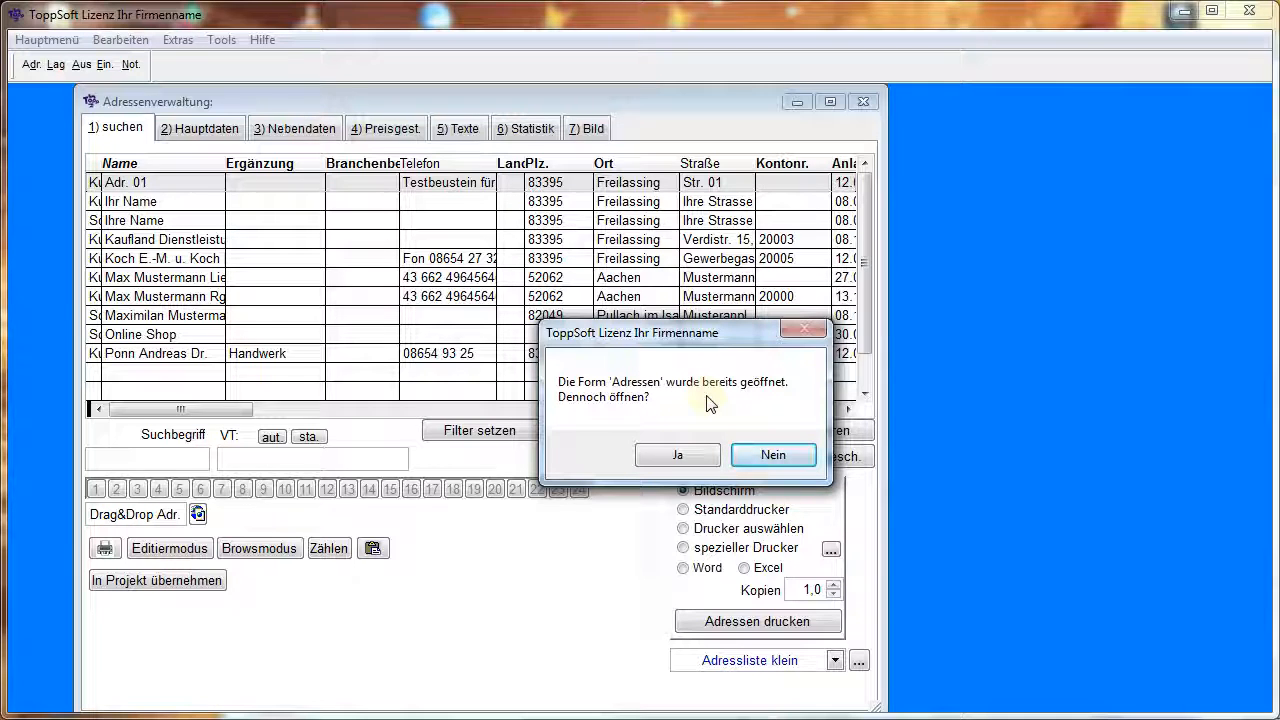
left_click(680, 455)
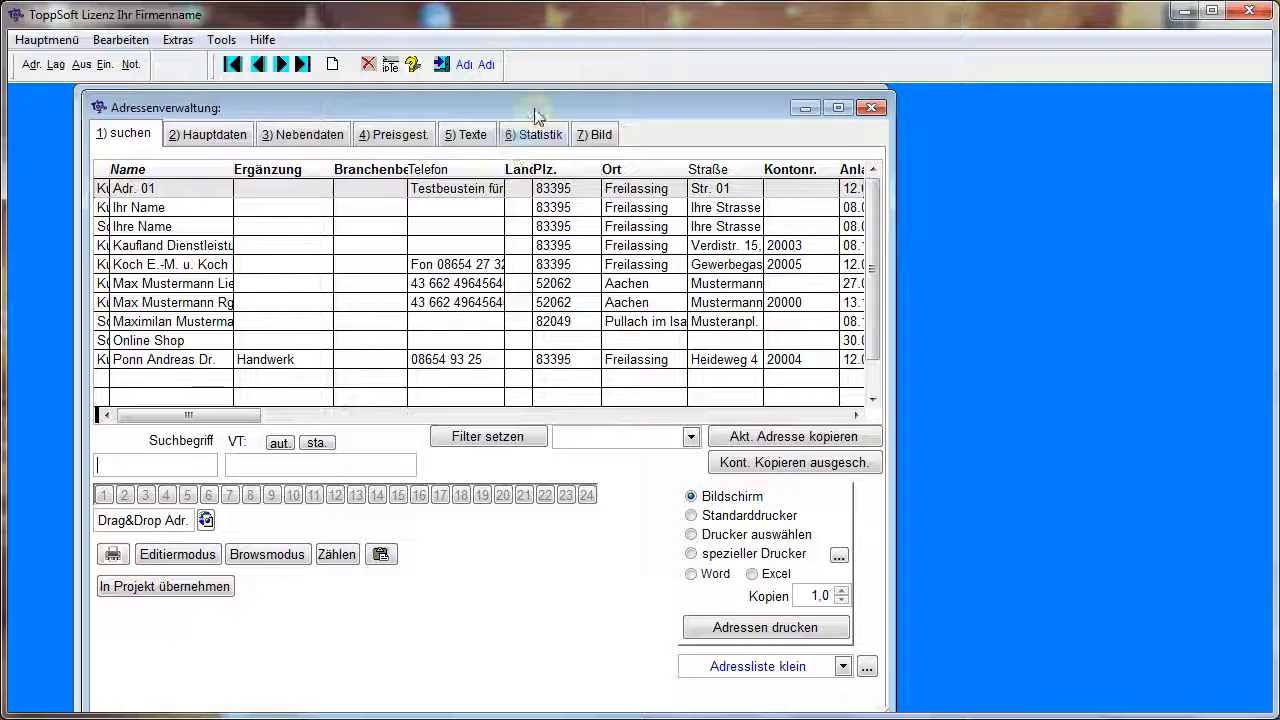
left_click_drag(536, 108, 931, 123)
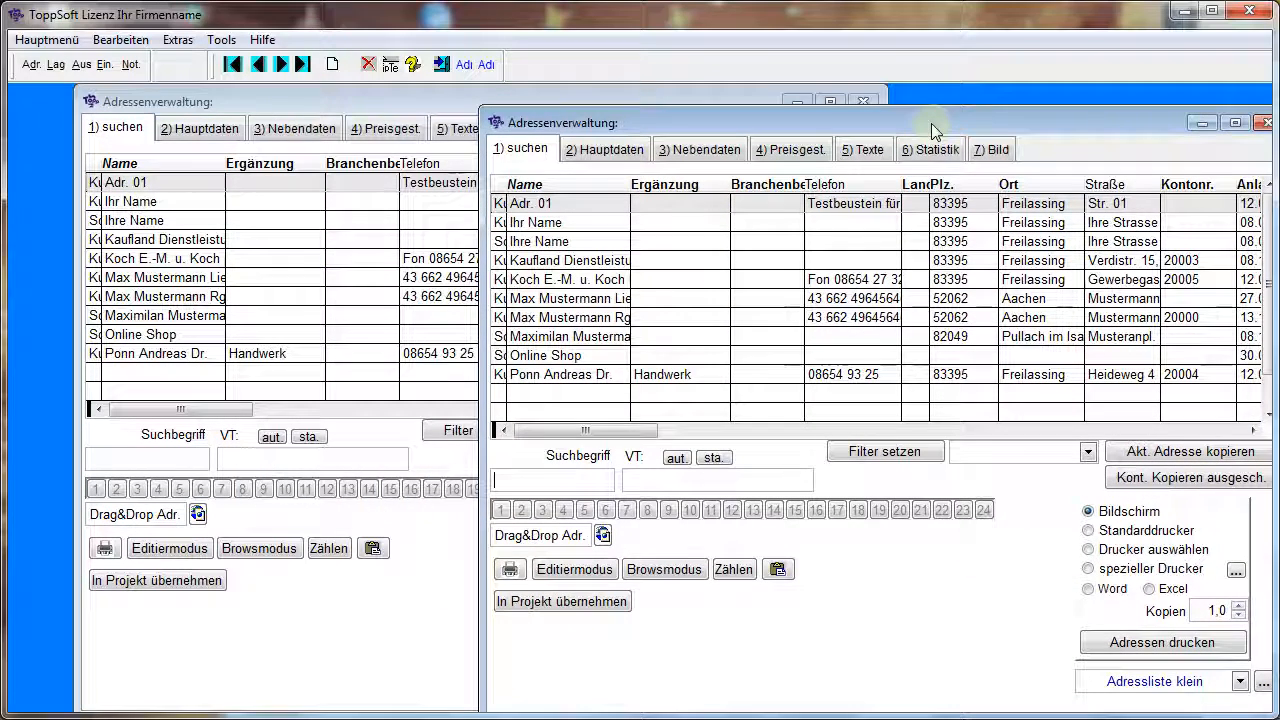
Show the main data of the "Ihr Name" record in both address windows, and close both windows
left_click(694, 219)
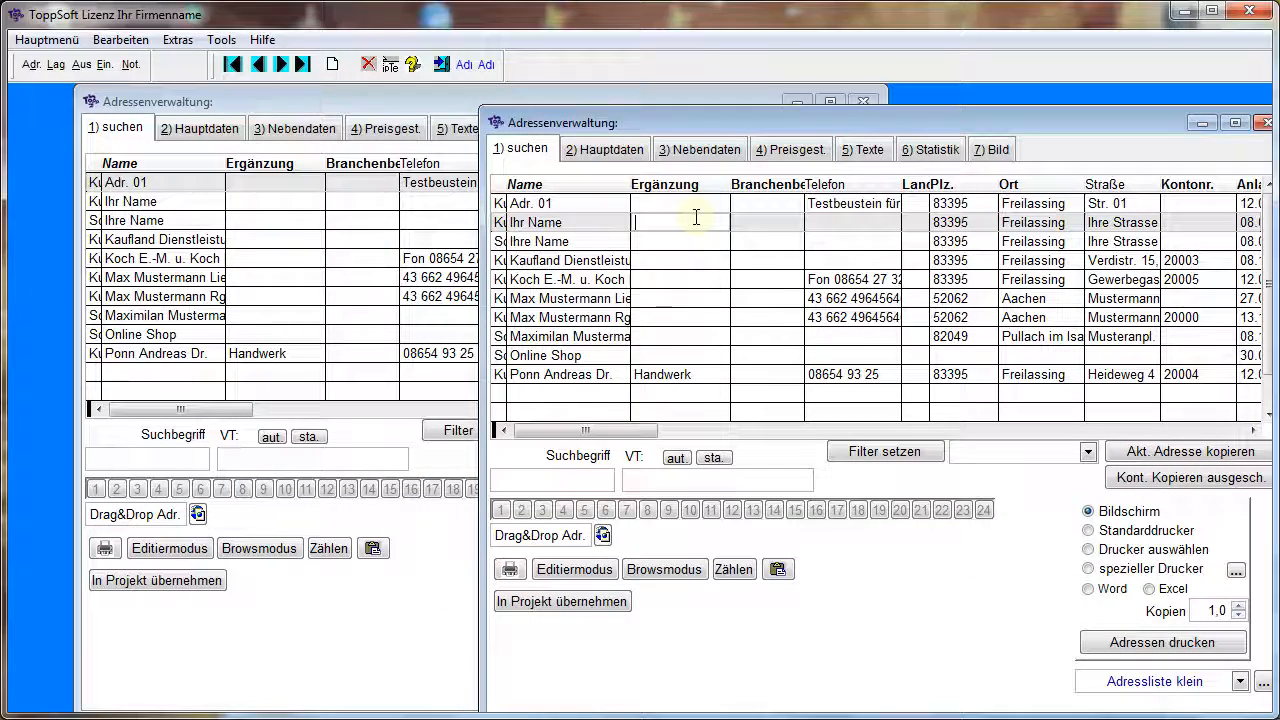
left_click(606, 152)
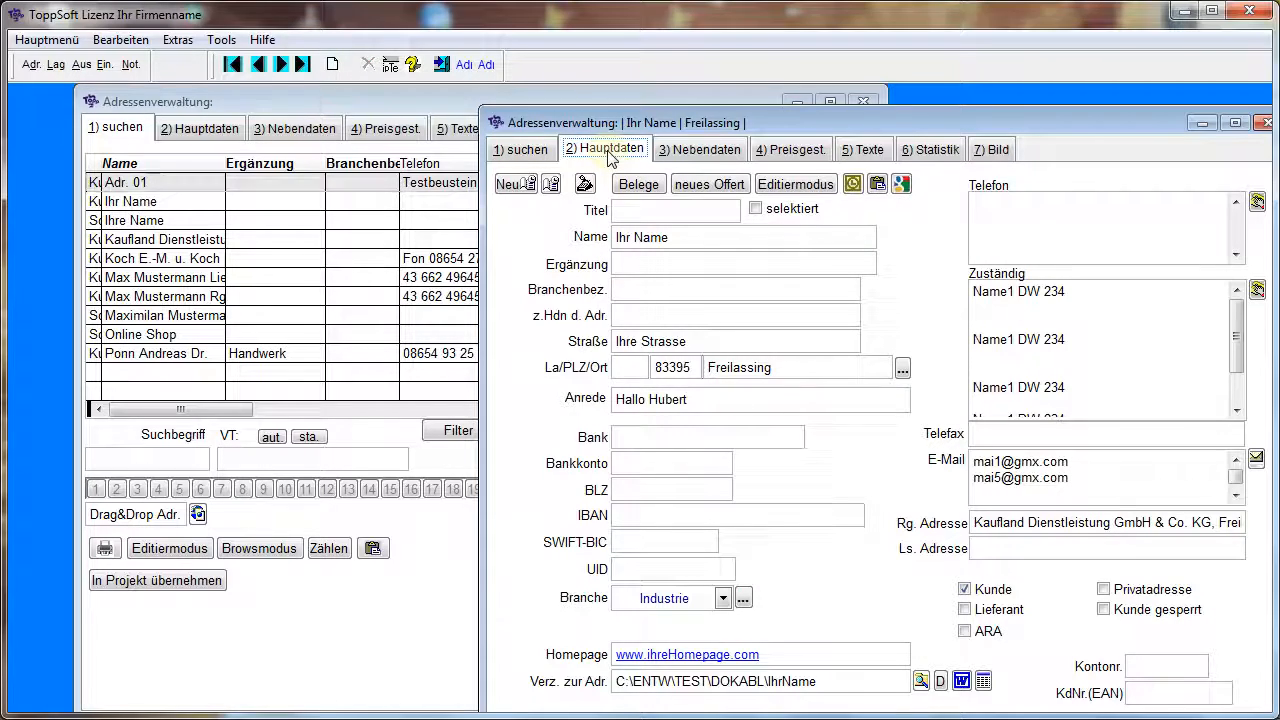
left_click(179, 207)
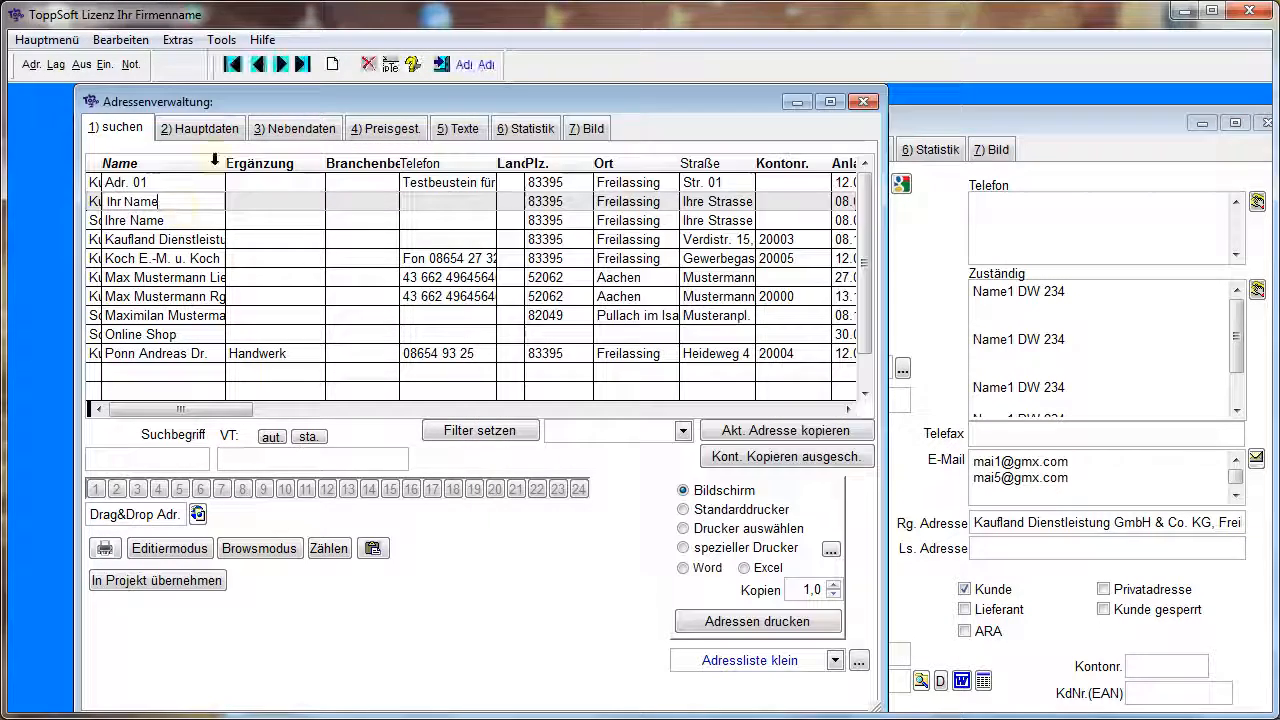
left_click(224, 136)
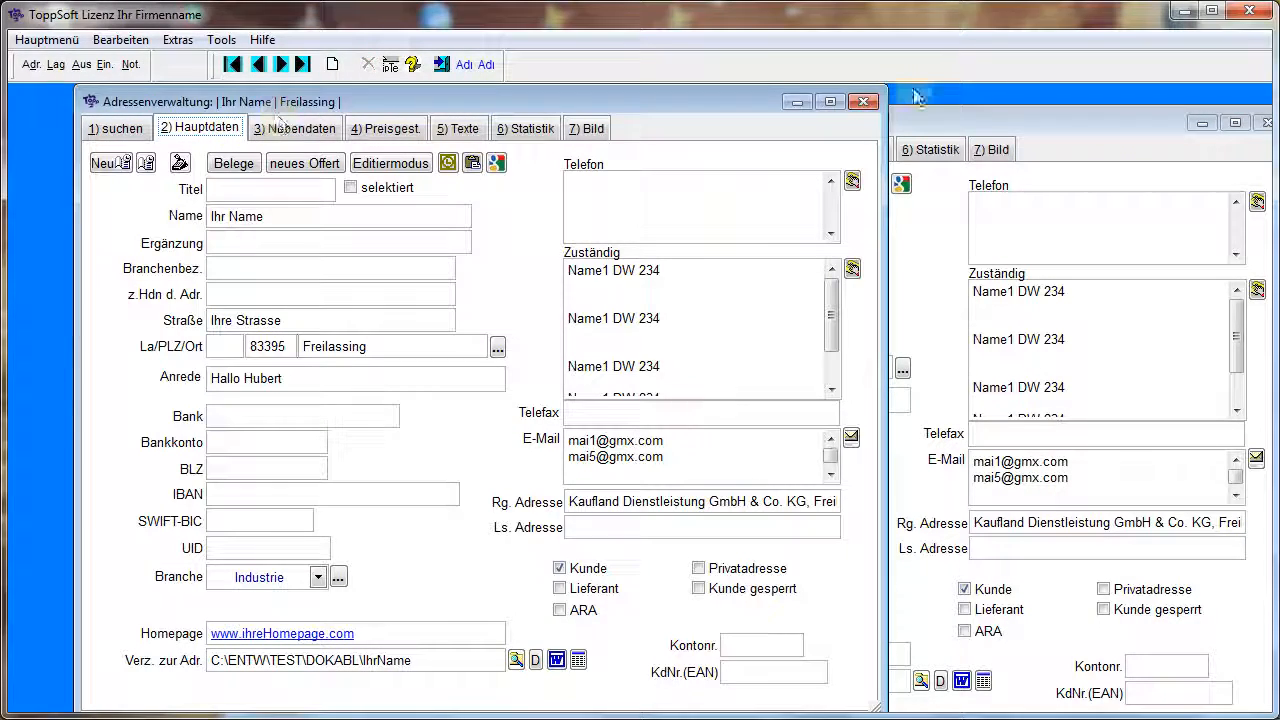
left_click(865, 102)
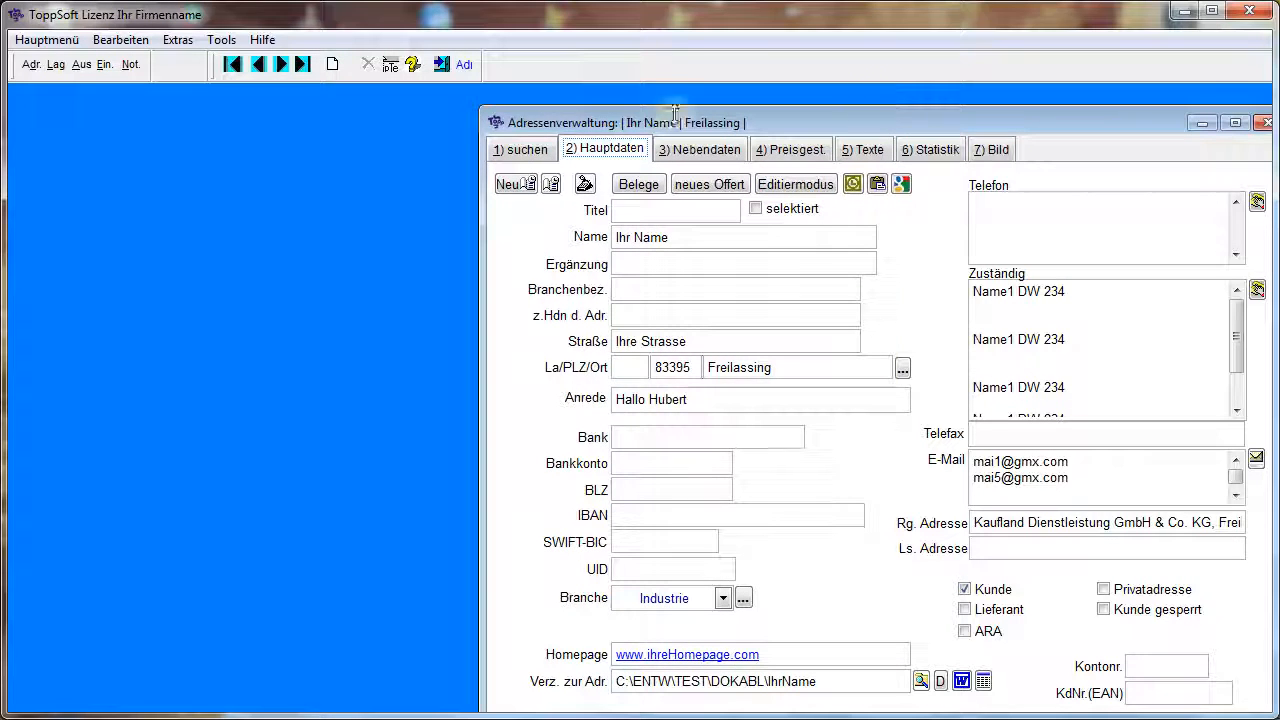
double_click(498, 122)
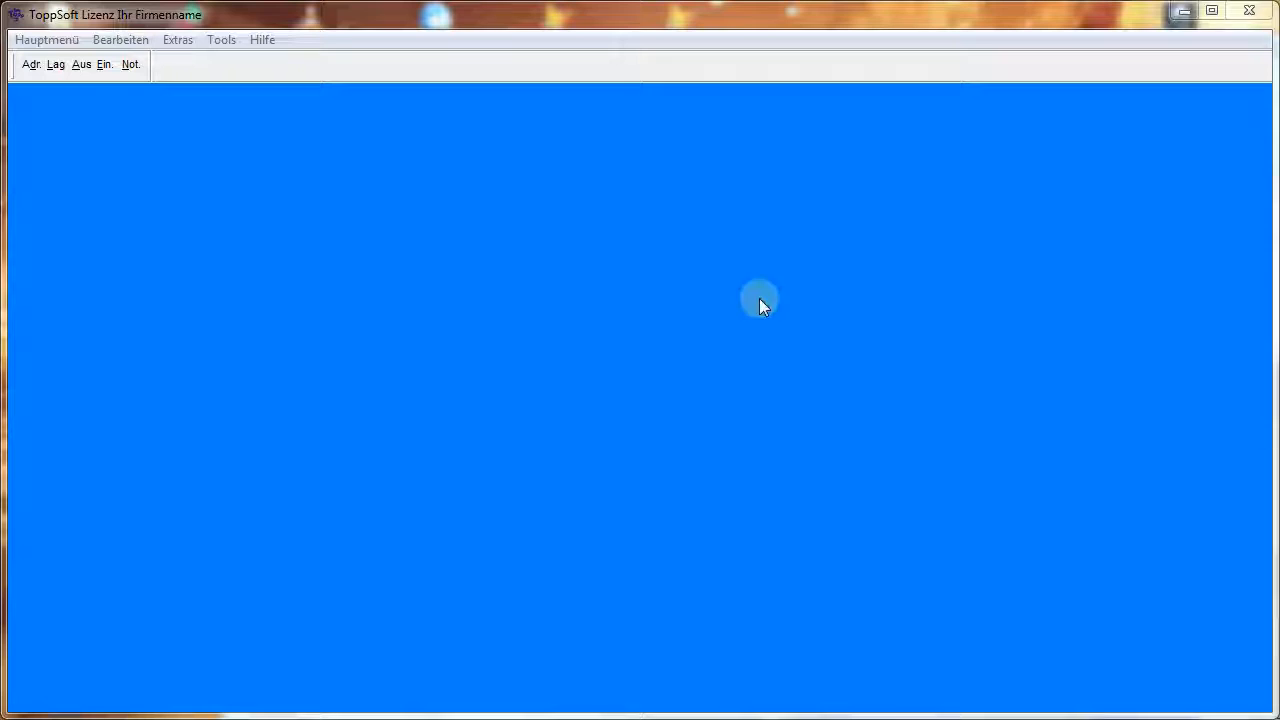
Reopen the address management, reposition its window so it is fully in view, and look through the address list
left_click(31, 65)
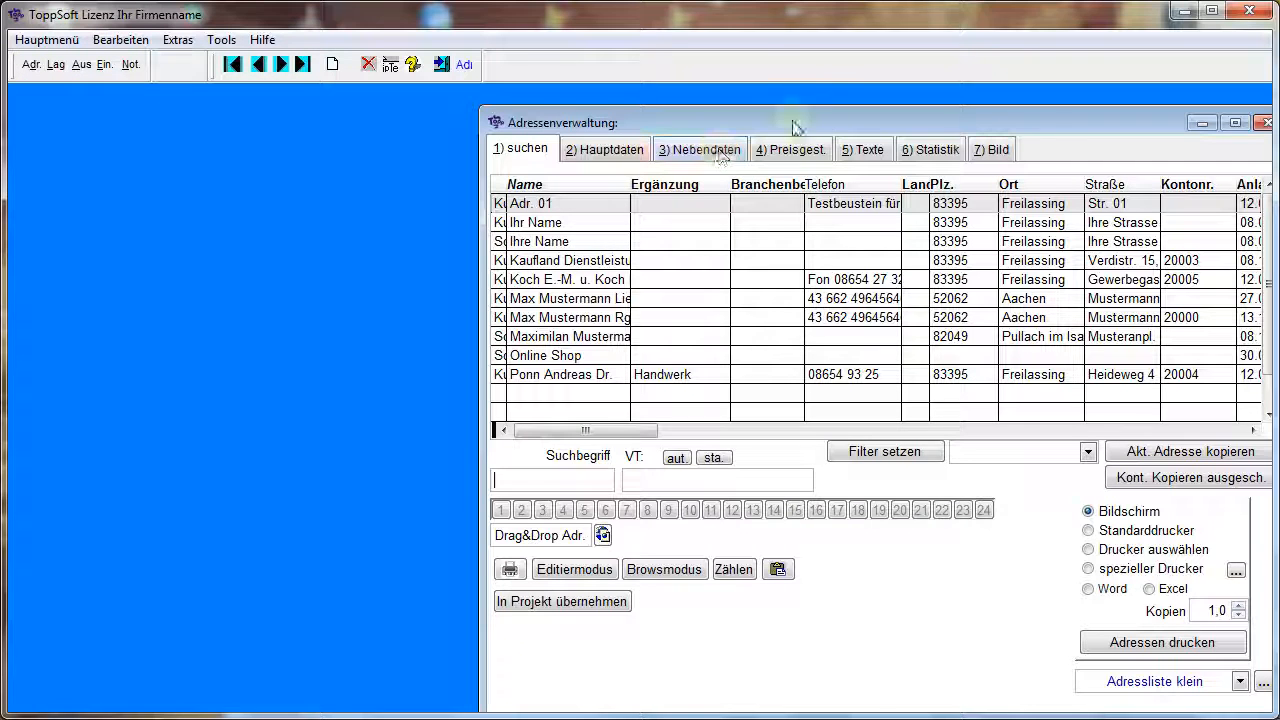
left_click_drag(837, 123, 468, 97)
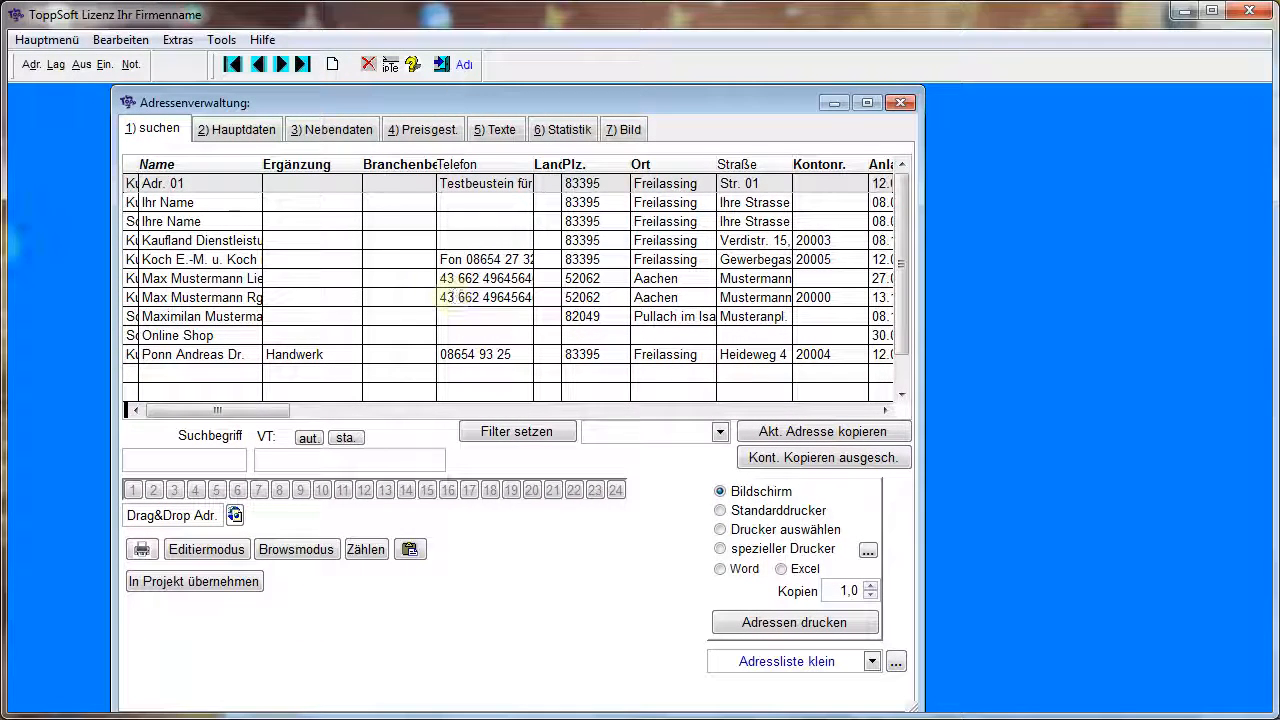
left_click(901, 395)
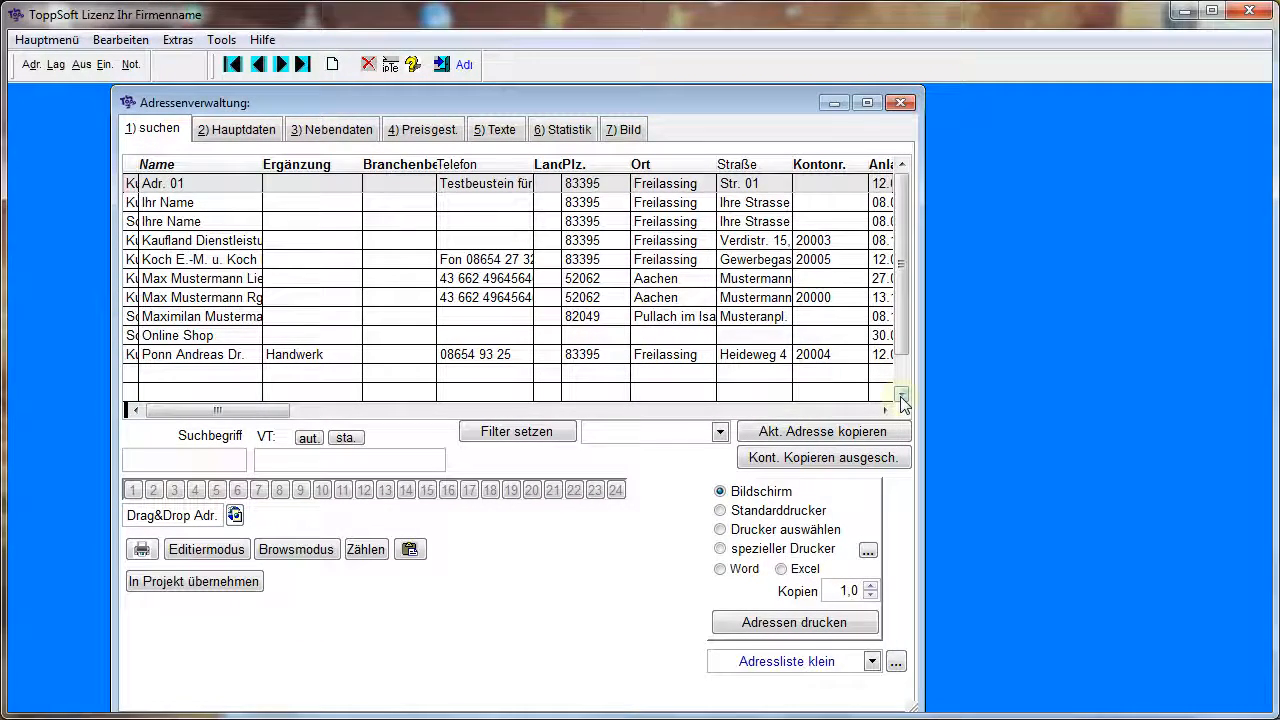
left_click(902, 166)
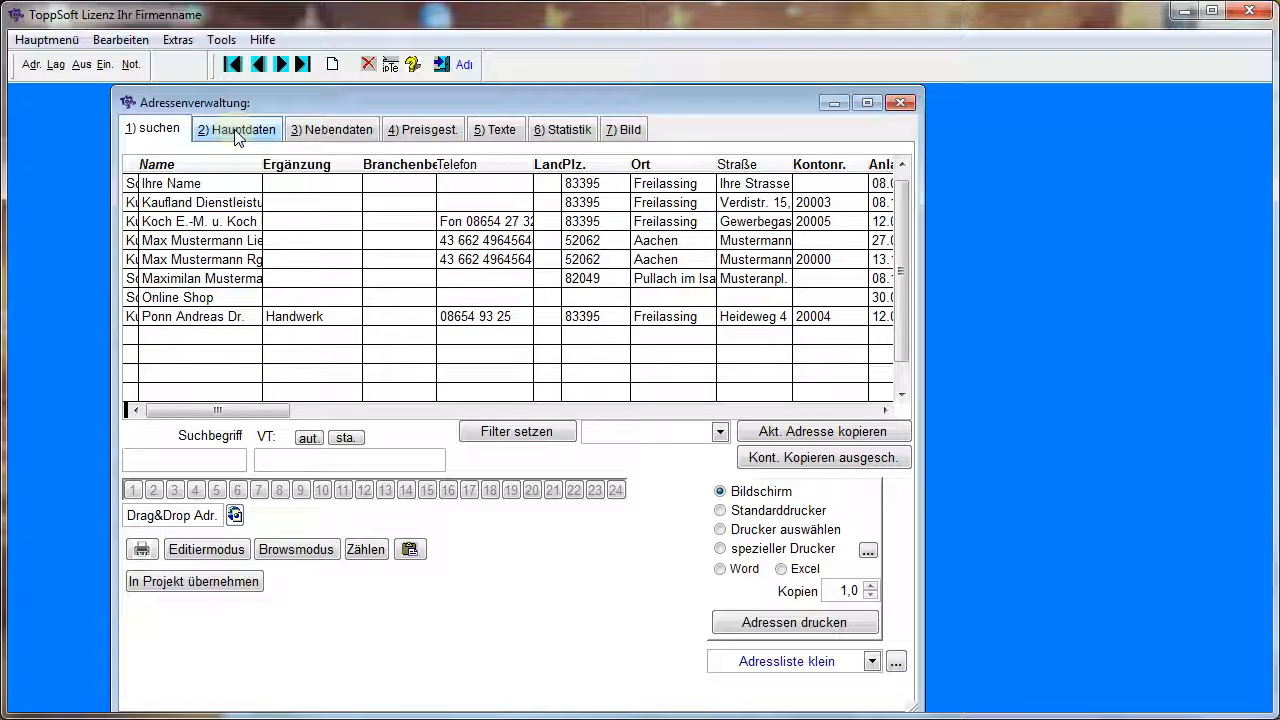
Review the dental practice record's Hauptdaten, Nebendaten, Preisgest., Texte and Statistik pages, and close the address management
left_click(221, 221)
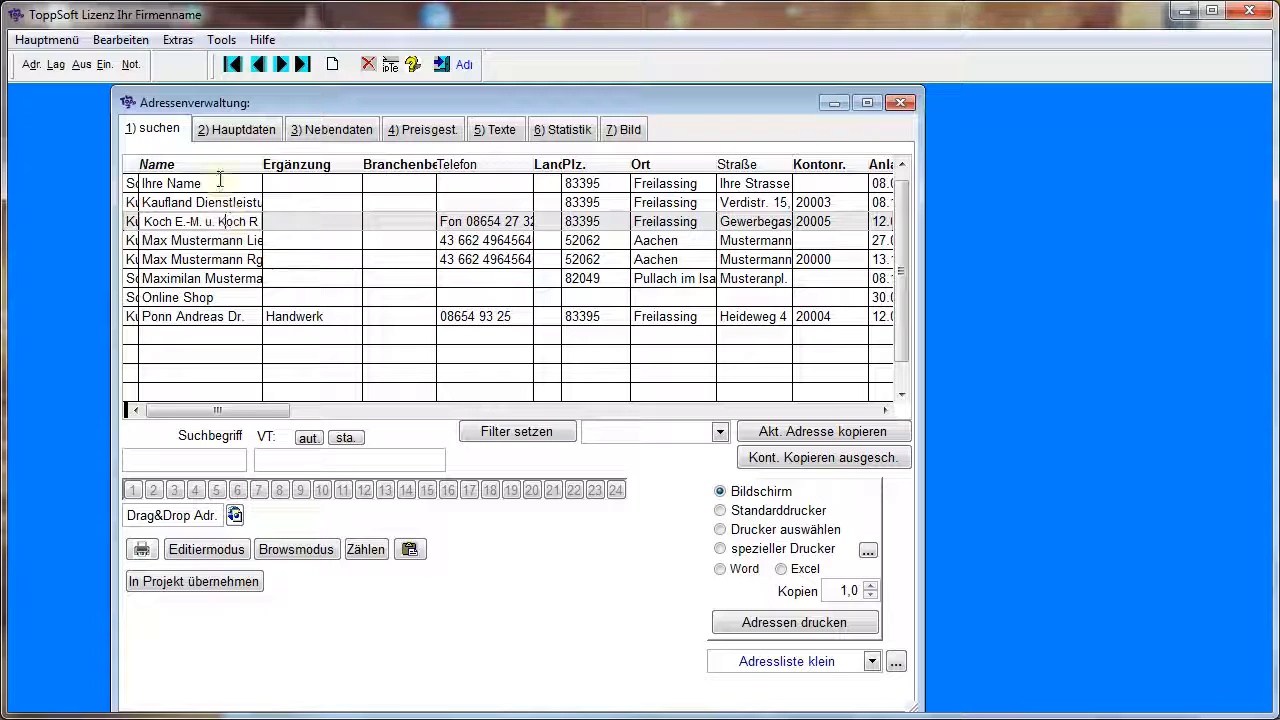
left_click(254, 137)
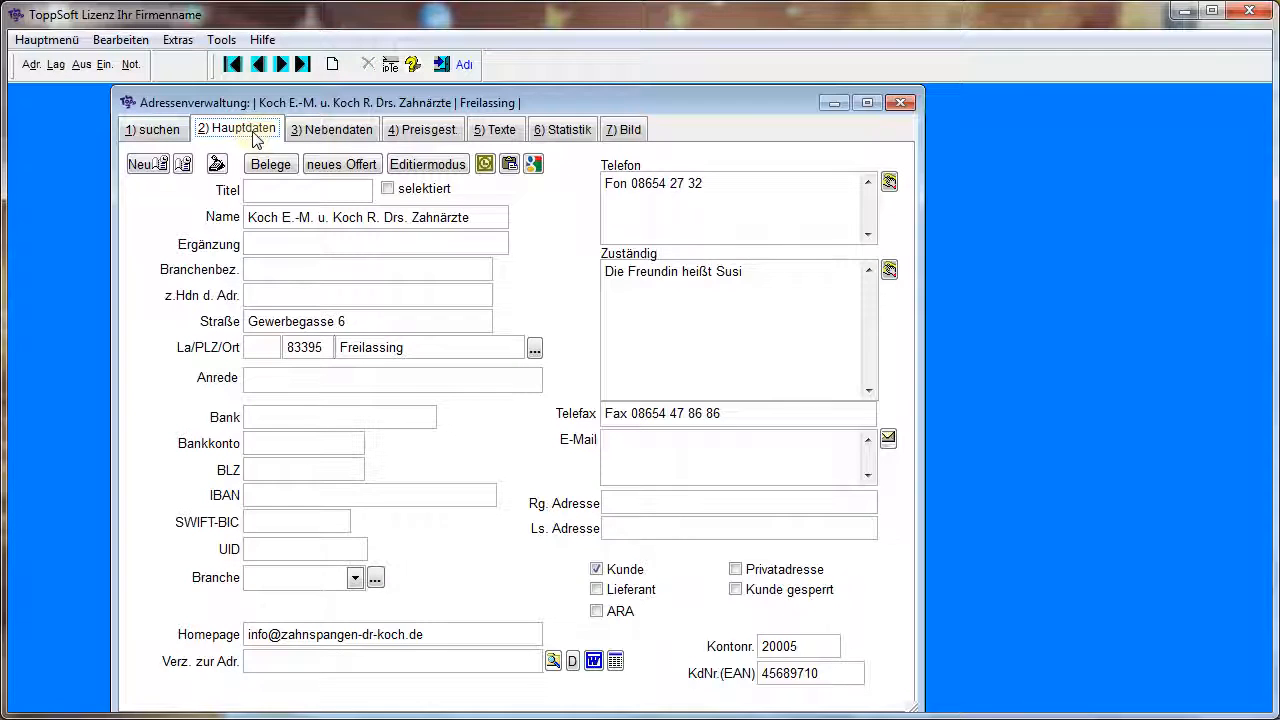
left_click(331, 130)
left_click(424, 135)
left_click(502, 131)
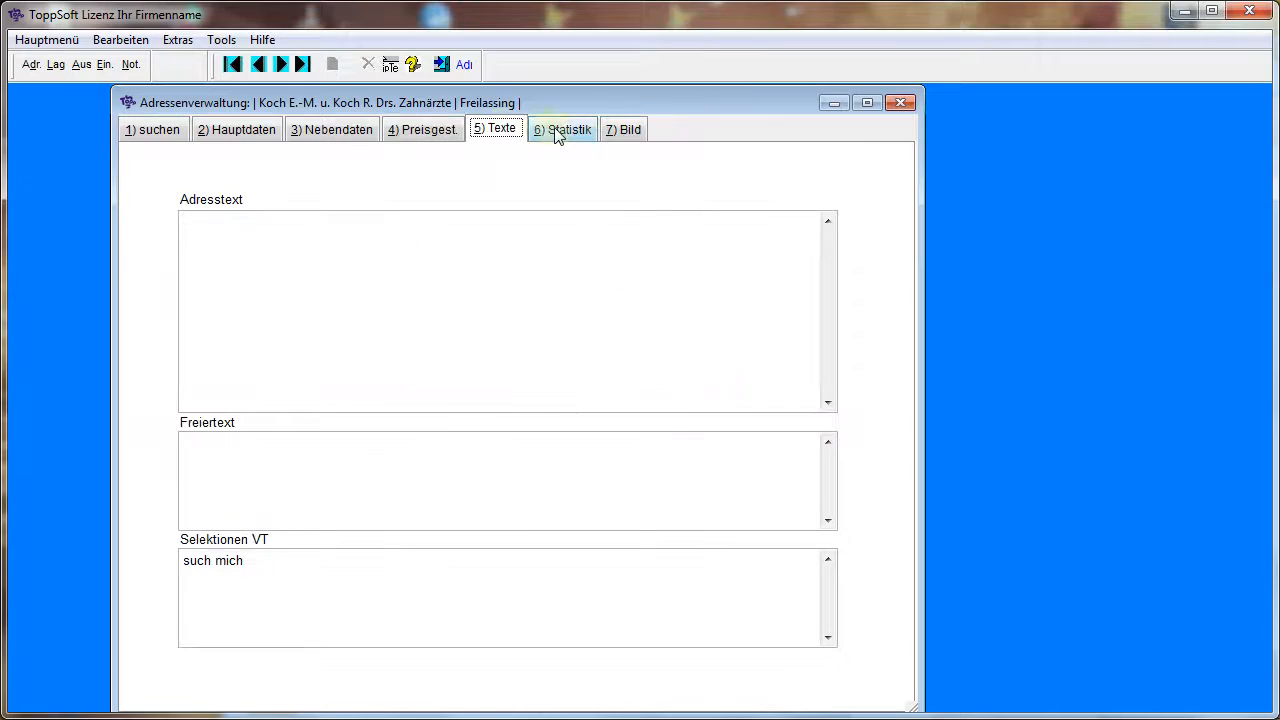
left_click(556, 131)
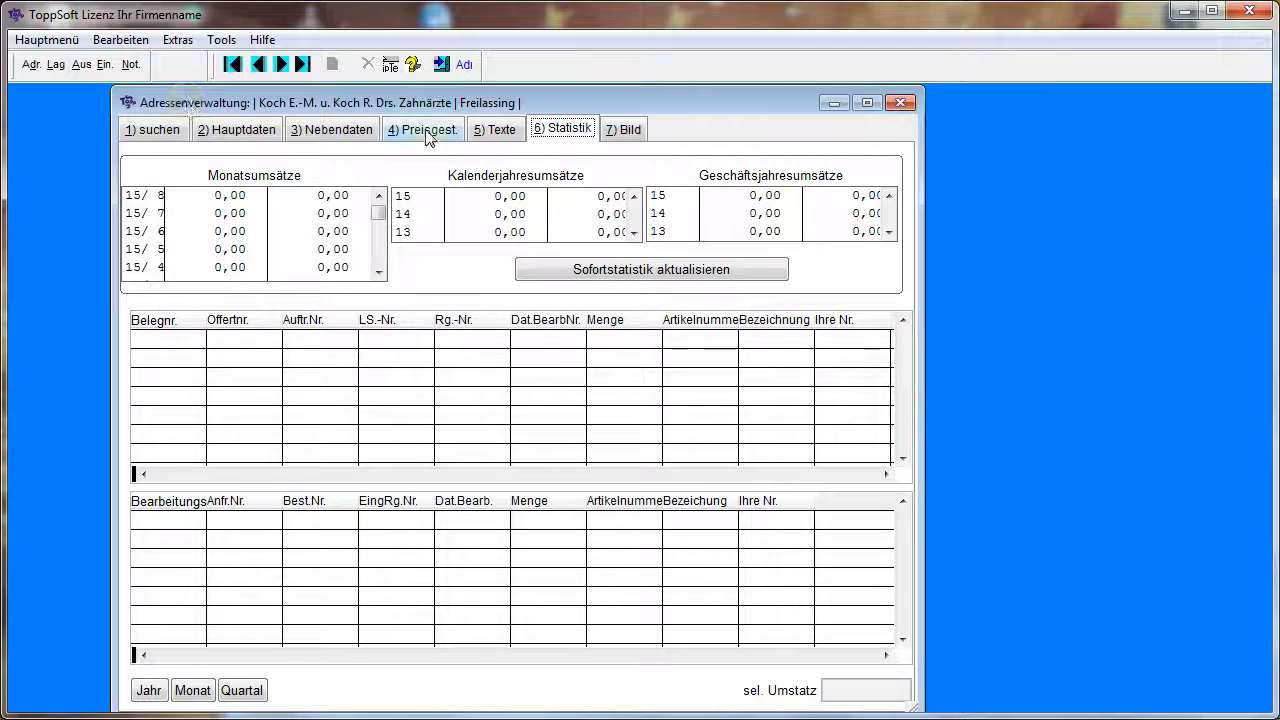
left_click(899, 102)
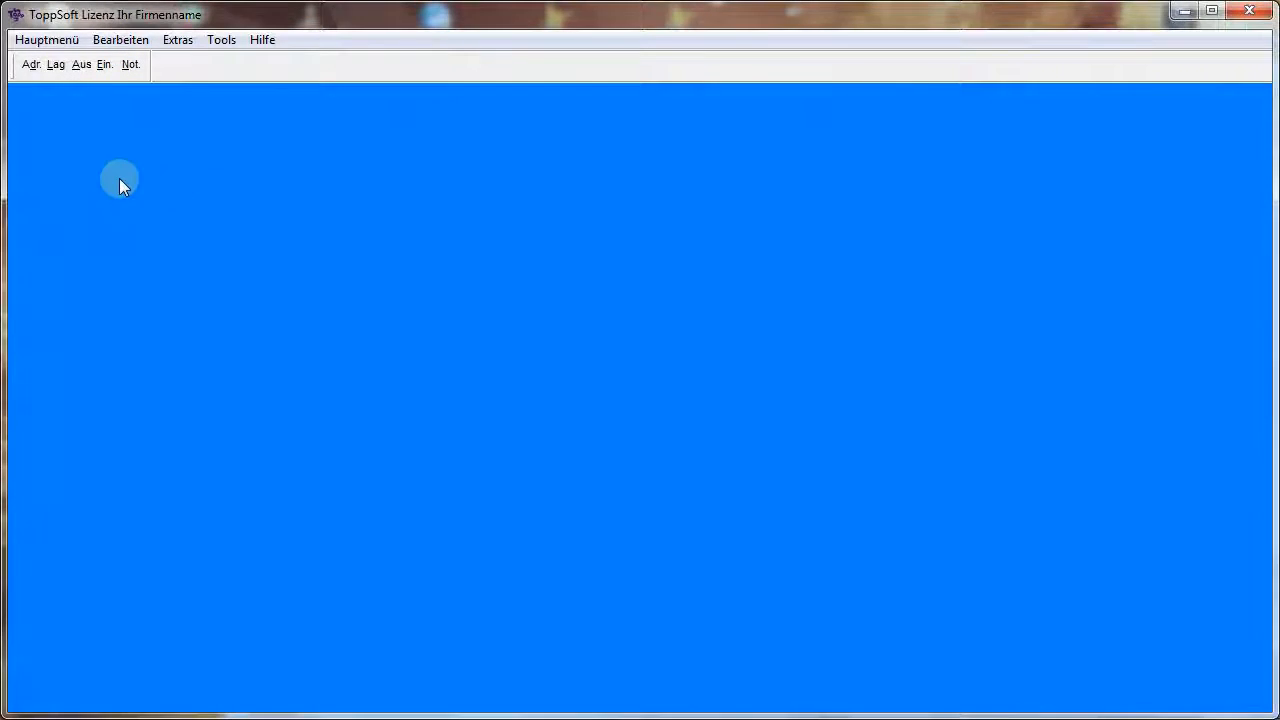
Open the company master data (Stammdaten) from the system maintenance area, look through its fields, and close the form
left_click(46, 40)
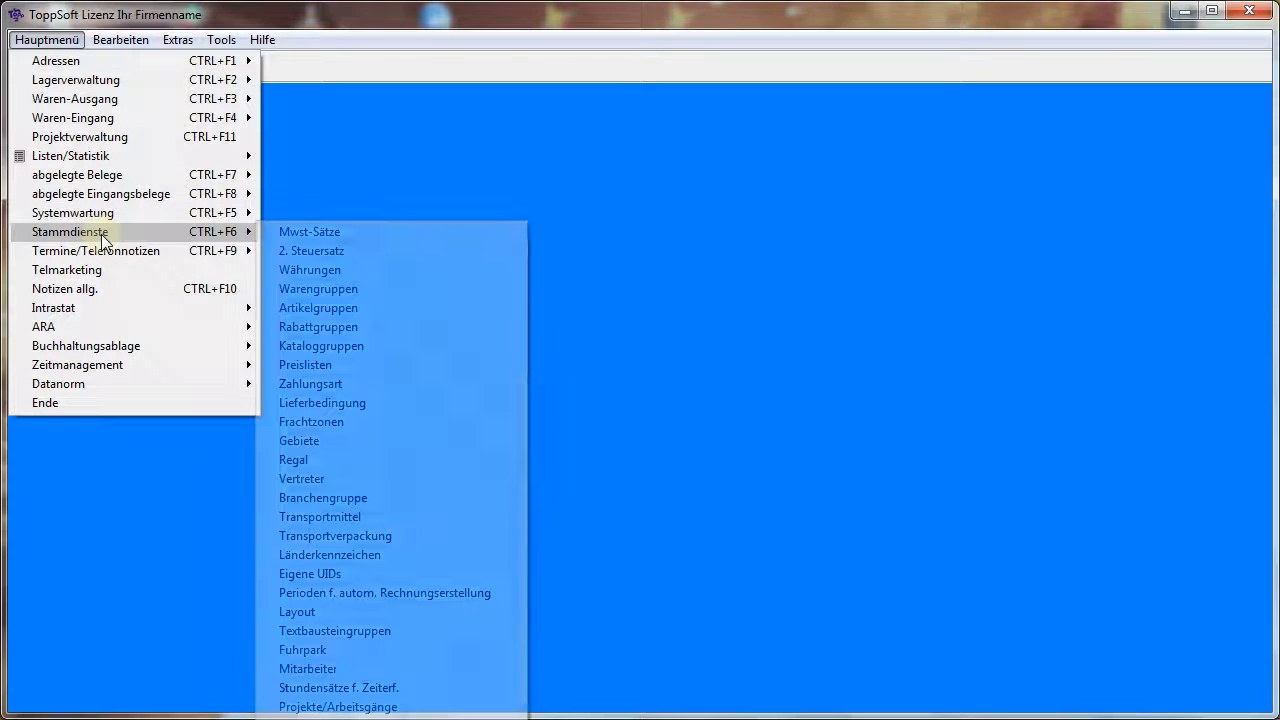
mouse_move(126, 219)
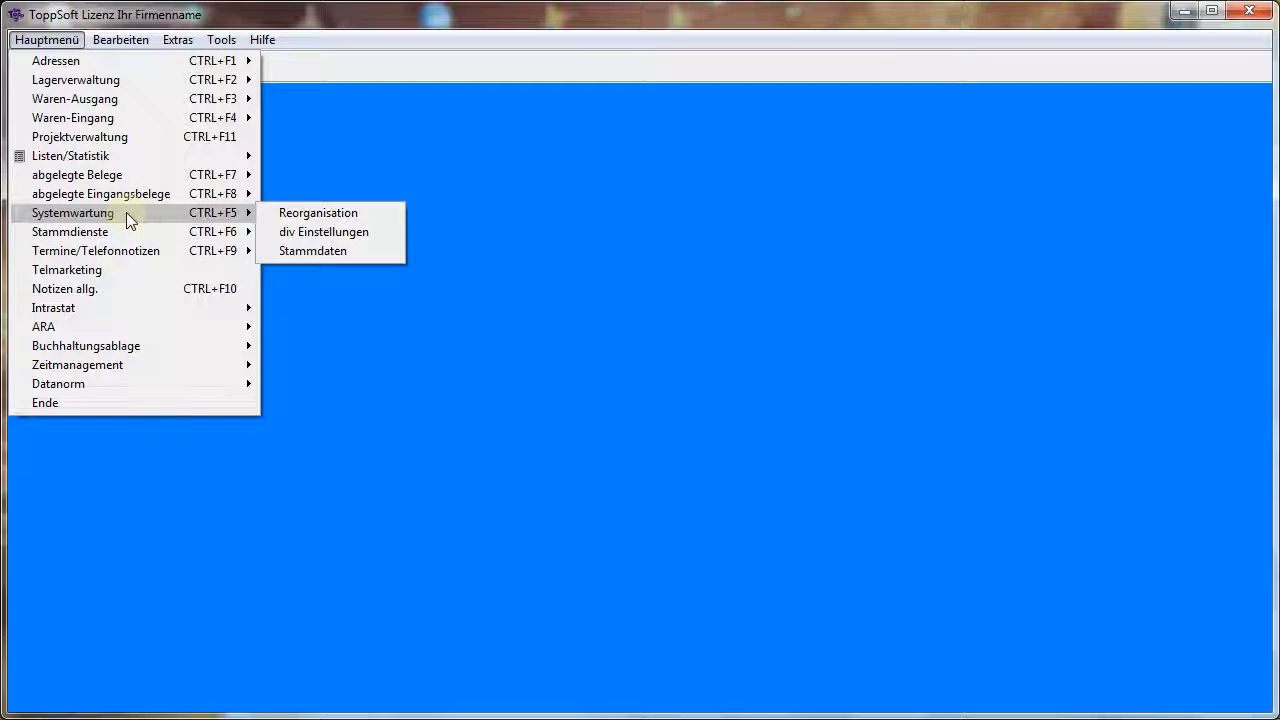
left_click(301, 253)
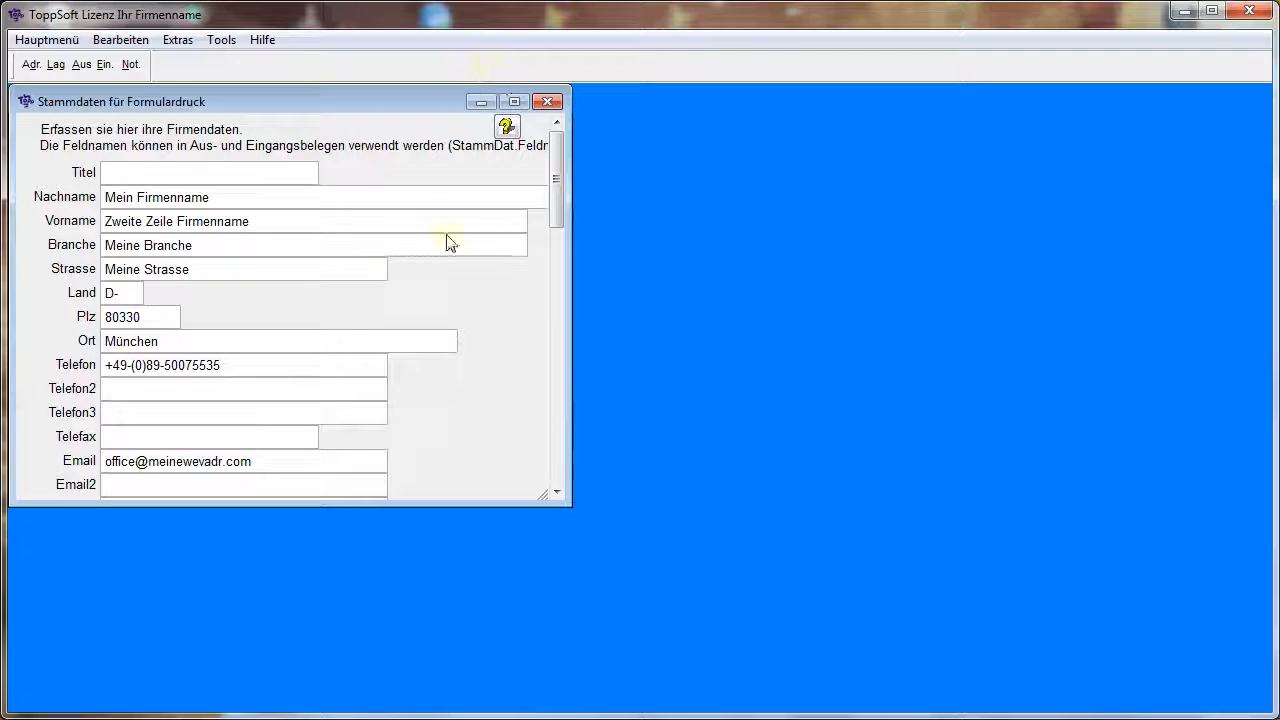
left_click_drag(557, 191, 568, 154)
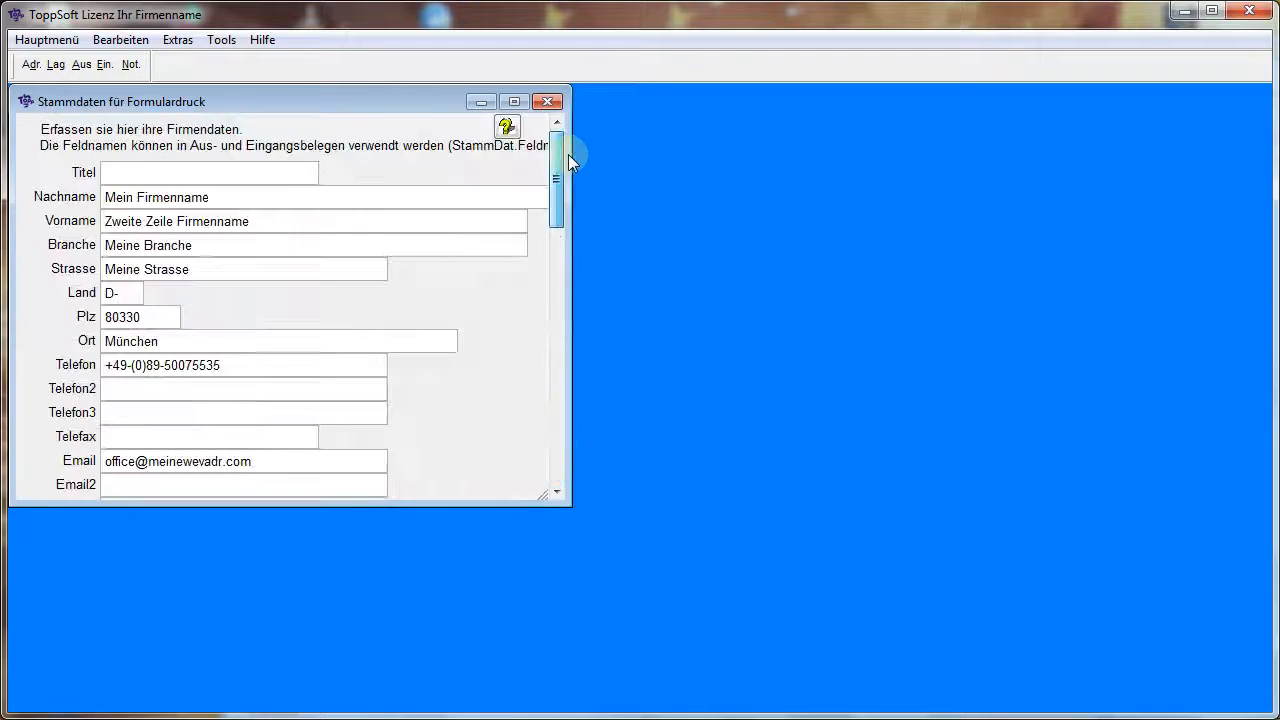
left_click(551, 102)
Reopen the address management and examine the main data and price settings of the Adr. 01 record
left_click(31, 65)
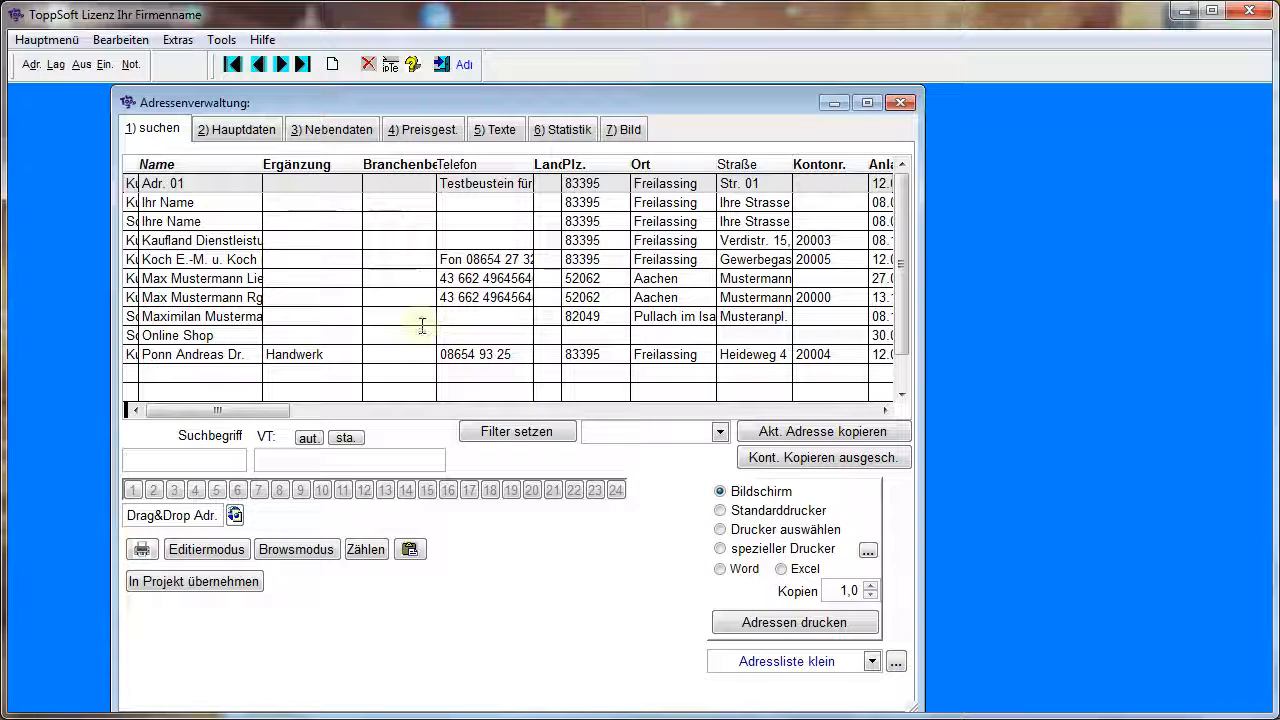
left_click(257, 133)
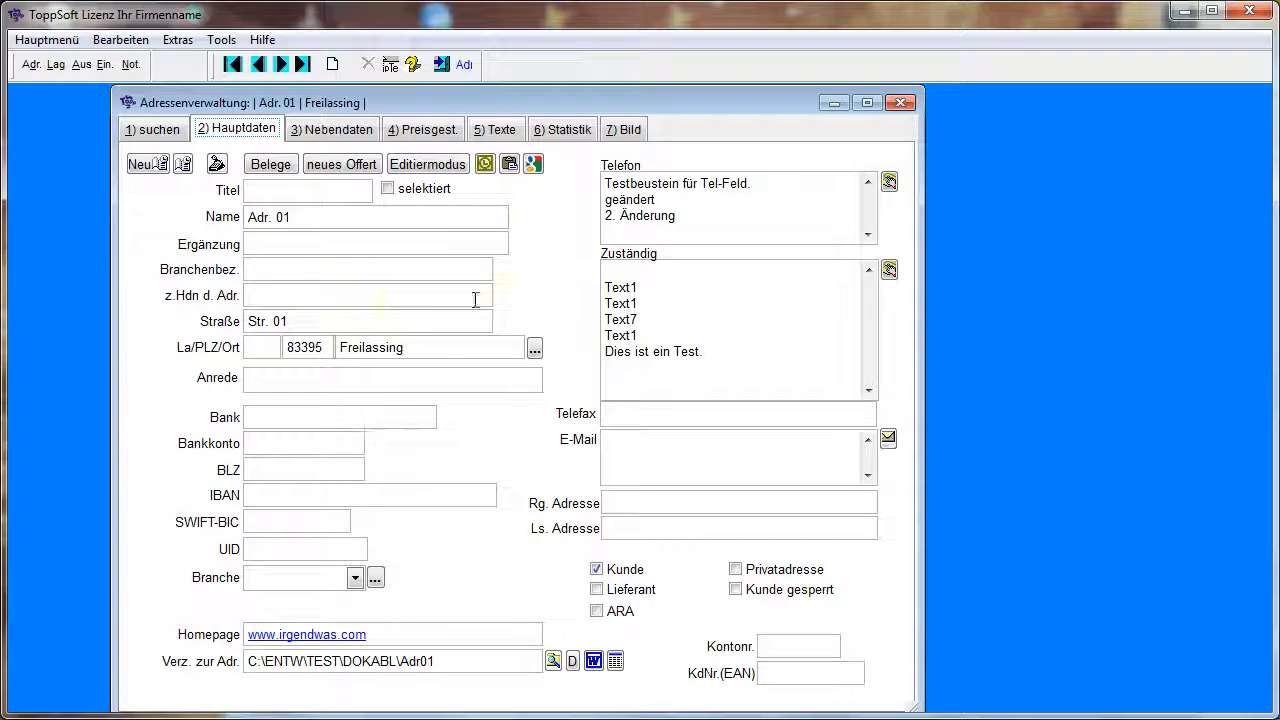
mouse_move(475, 300)
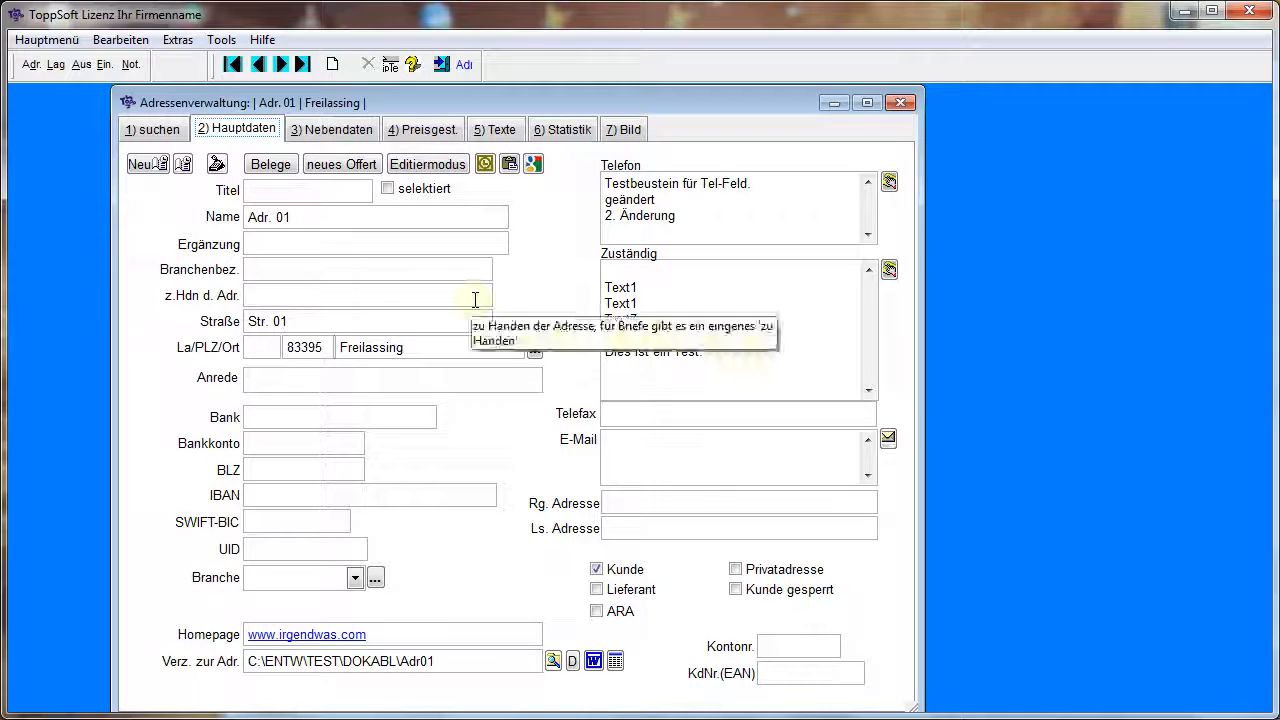
left_click(453, 137)
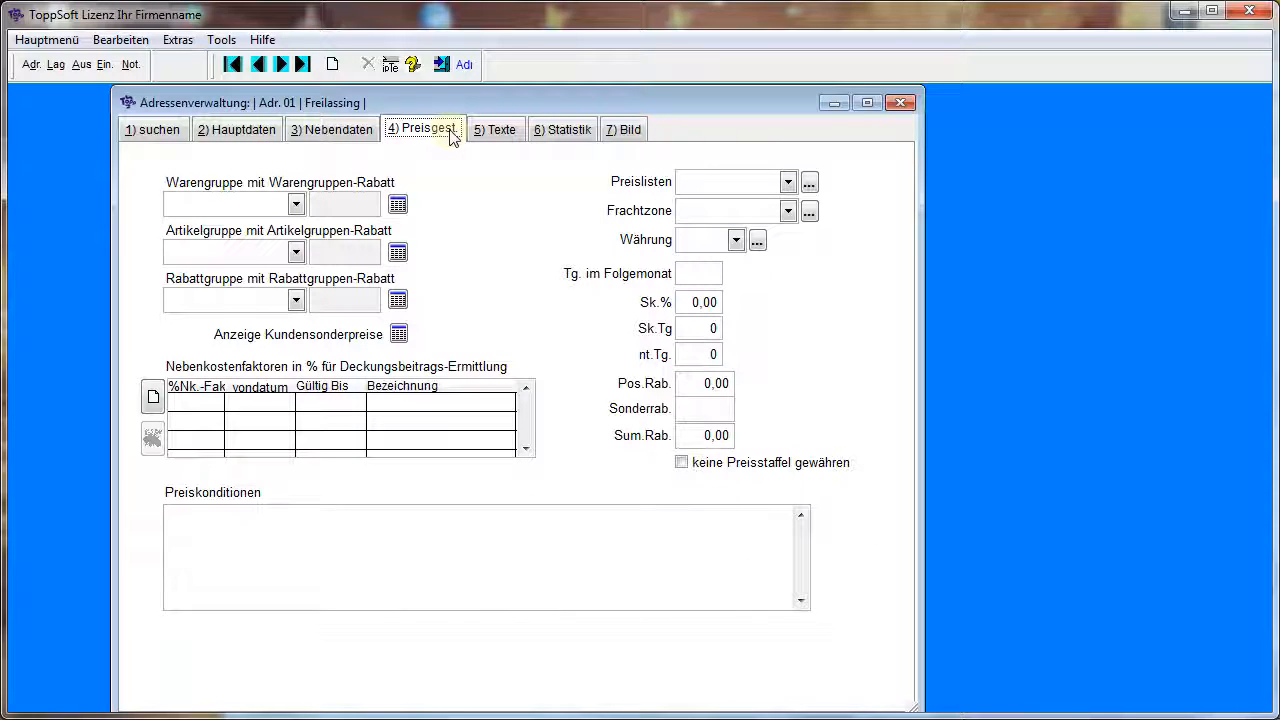
mouse_move(685, 302)
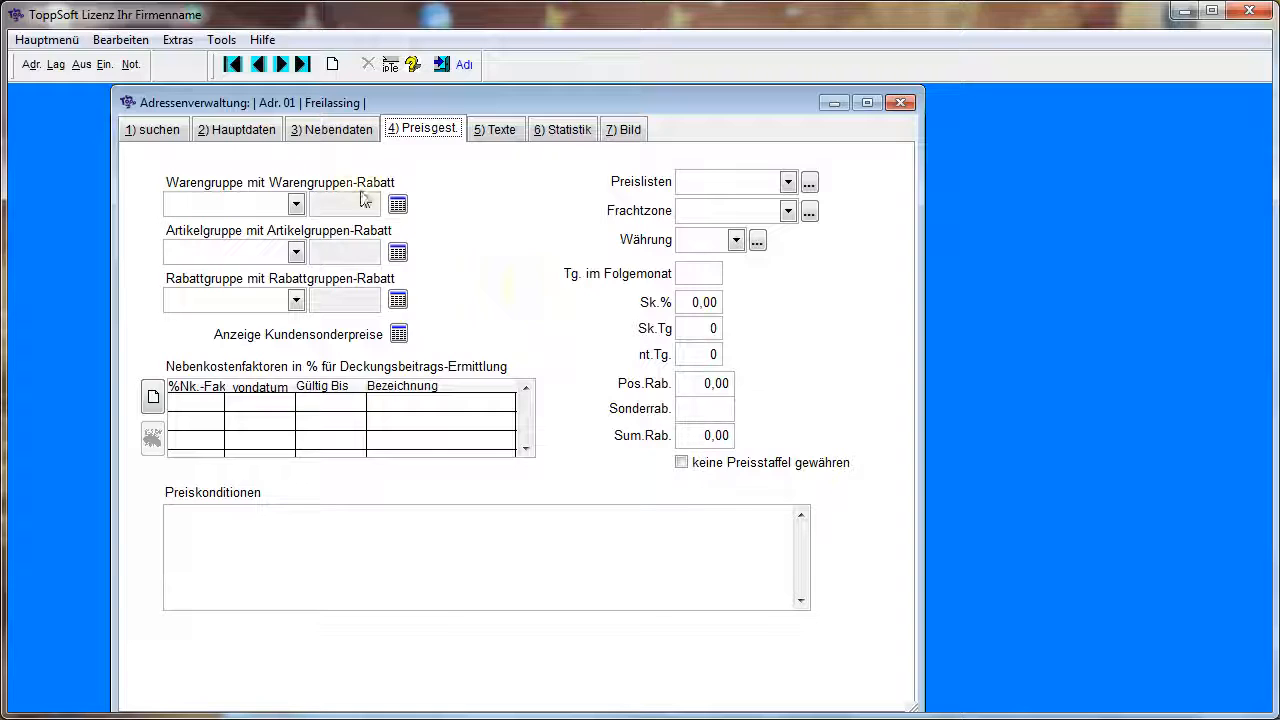
left_click(245, 130)
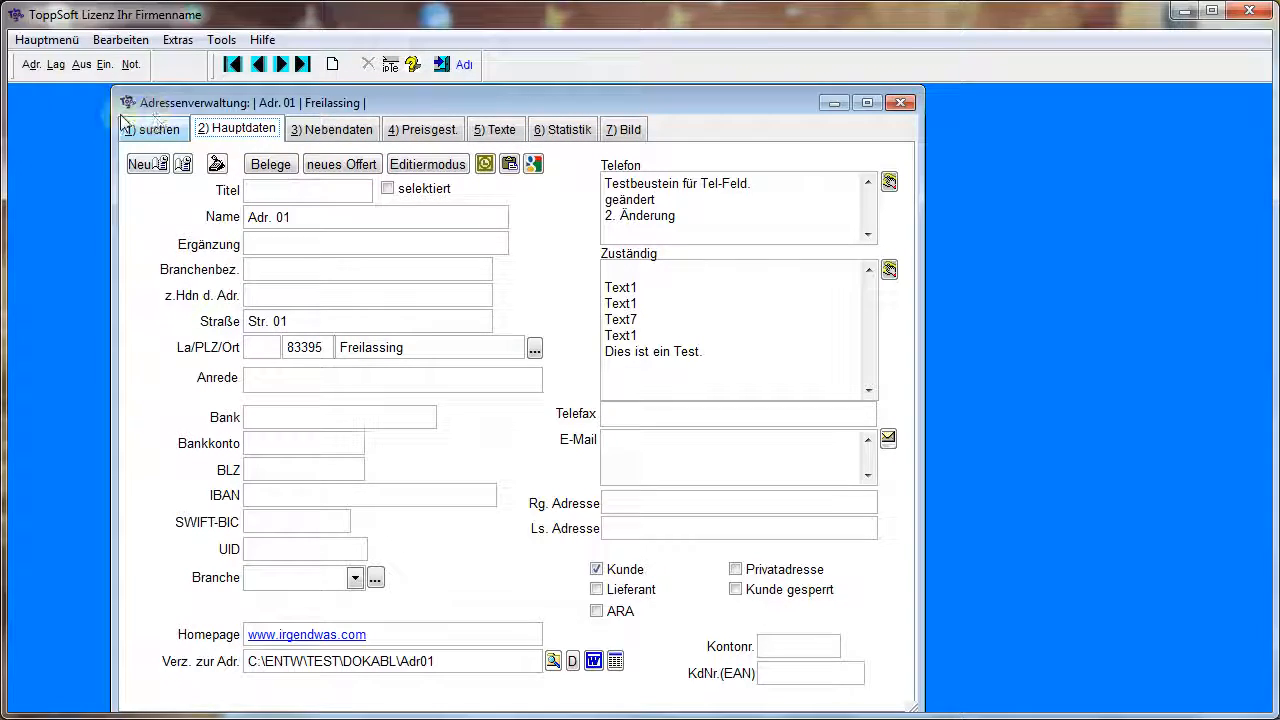
Open the article management and review the Hauptdaten, Preise, Sonderpreise and Nebendaten pages of article HART2
left_click(55, 66)
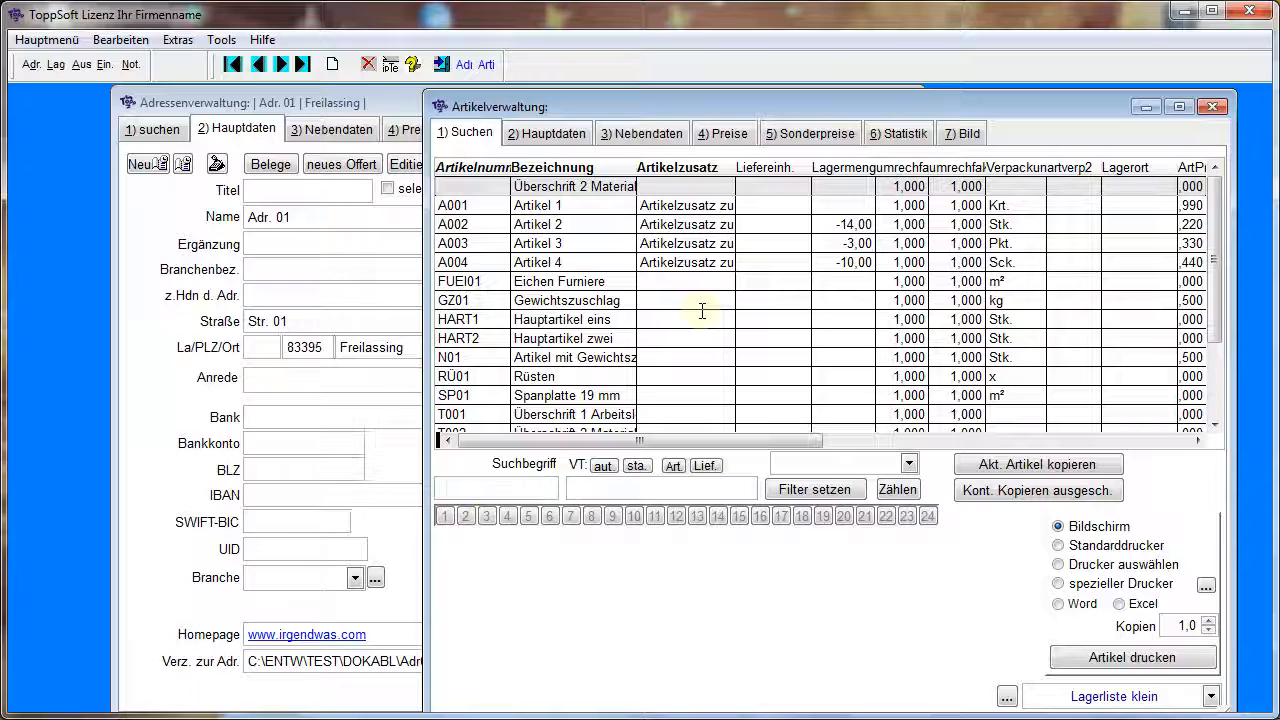
left_click(583, 340)
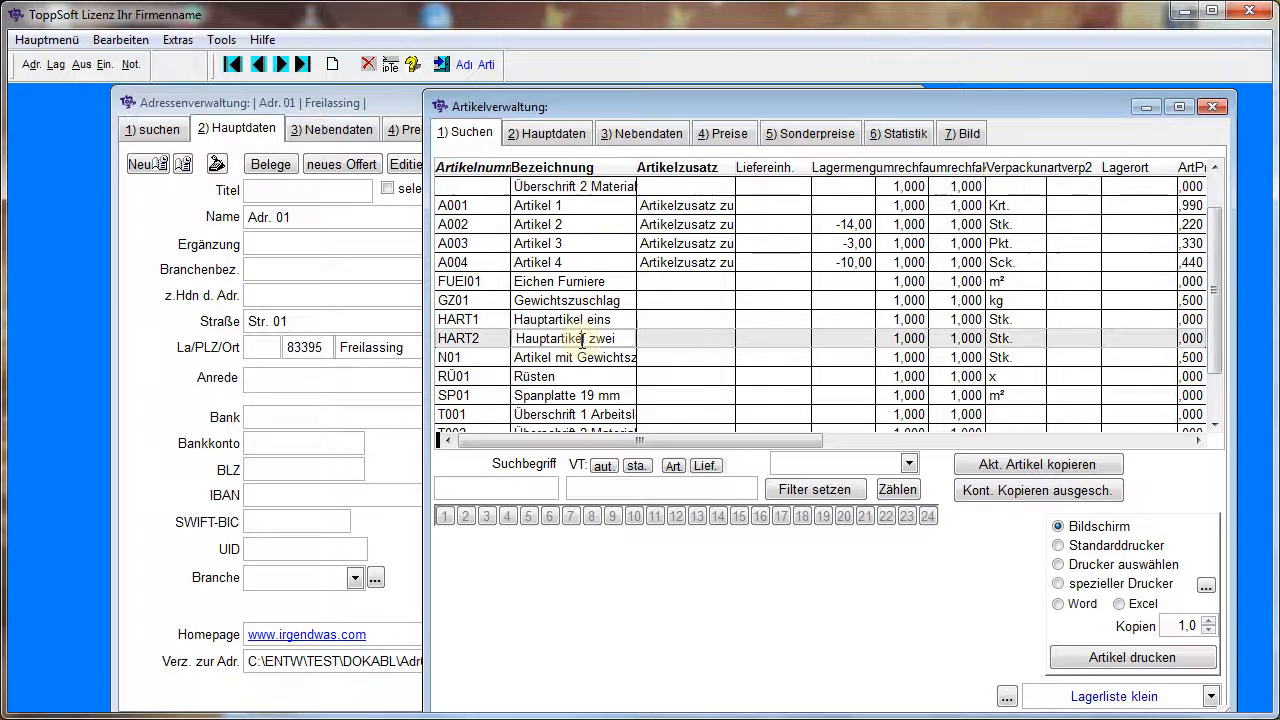
left_click(550, 136)
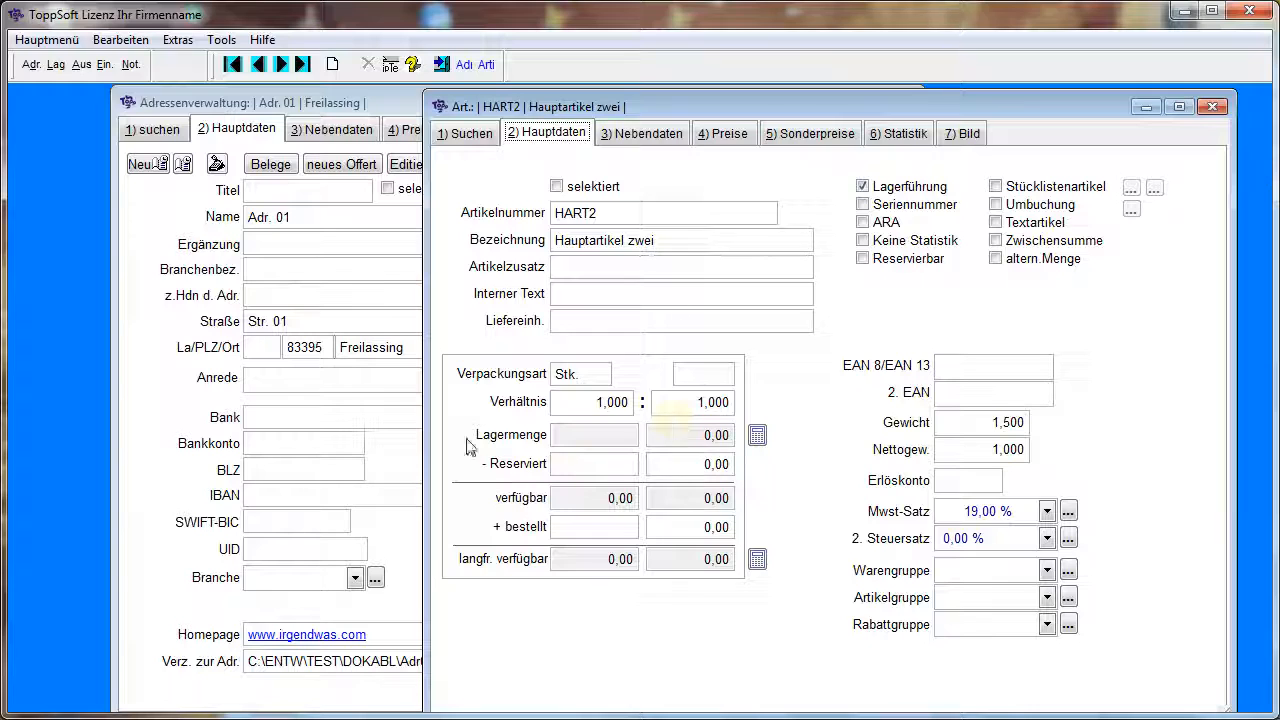
left_click(737, 134)
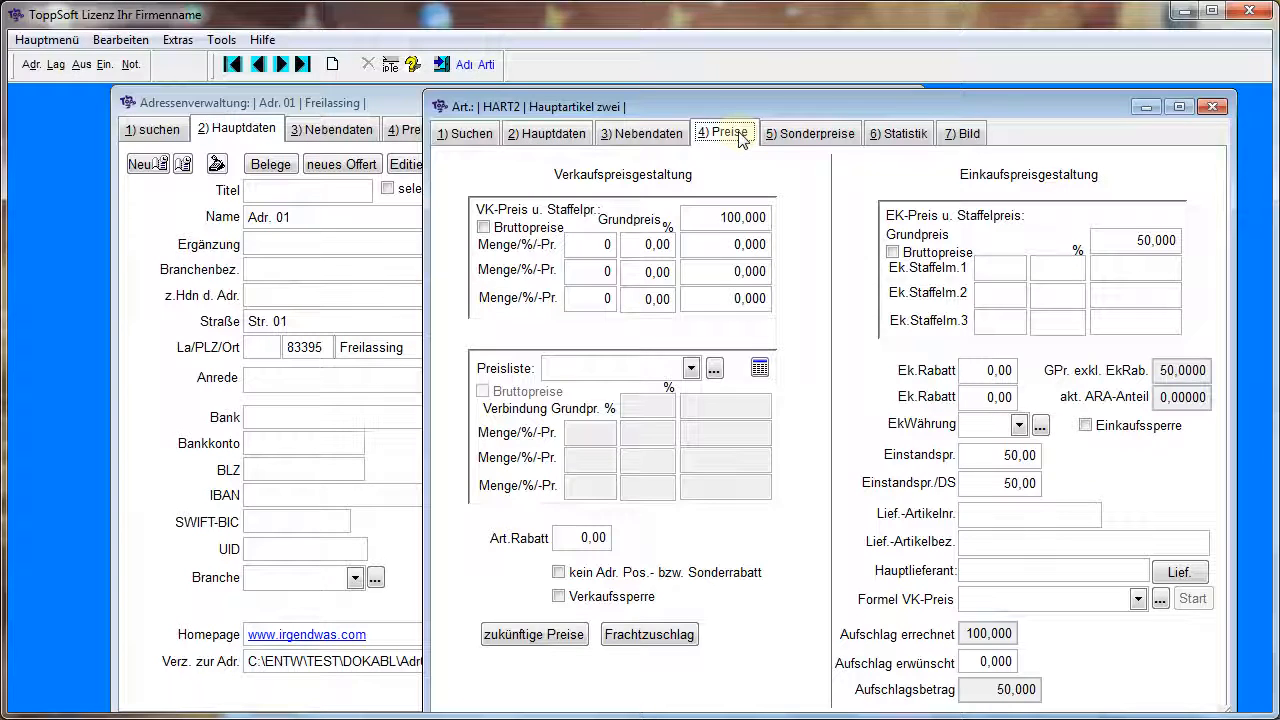
left_click(813, 136)
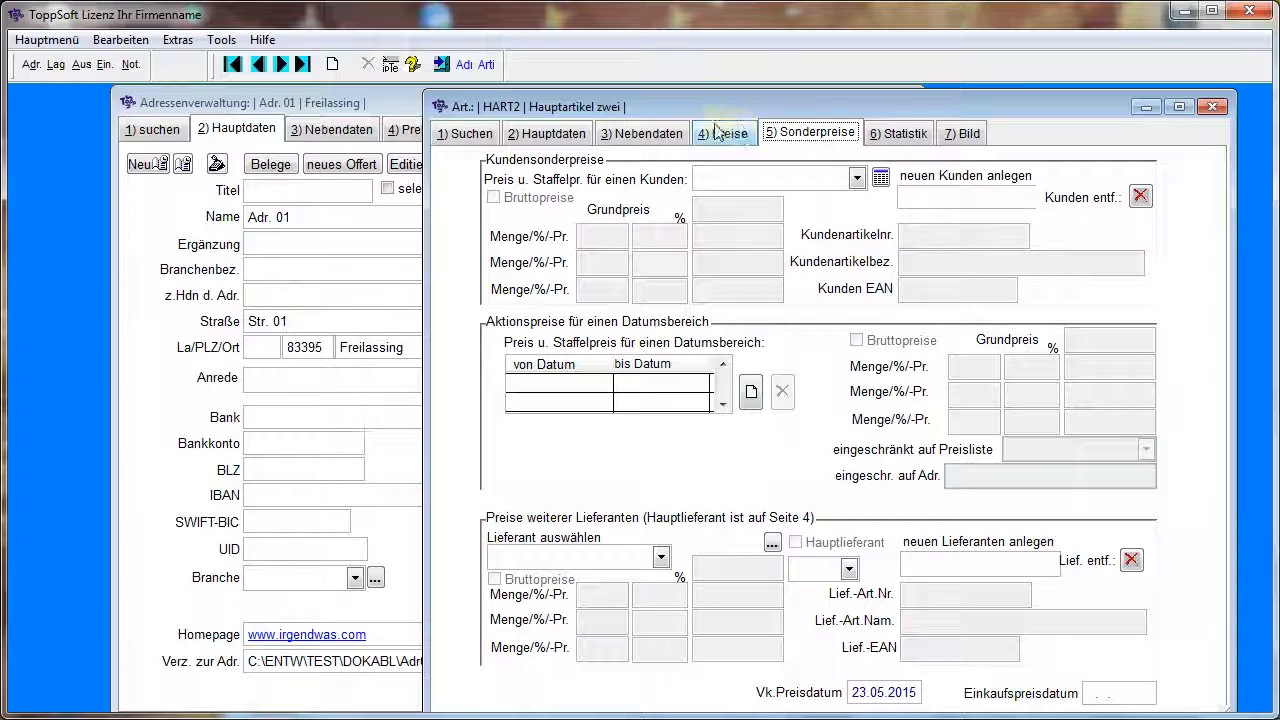
left_click(652, 136)
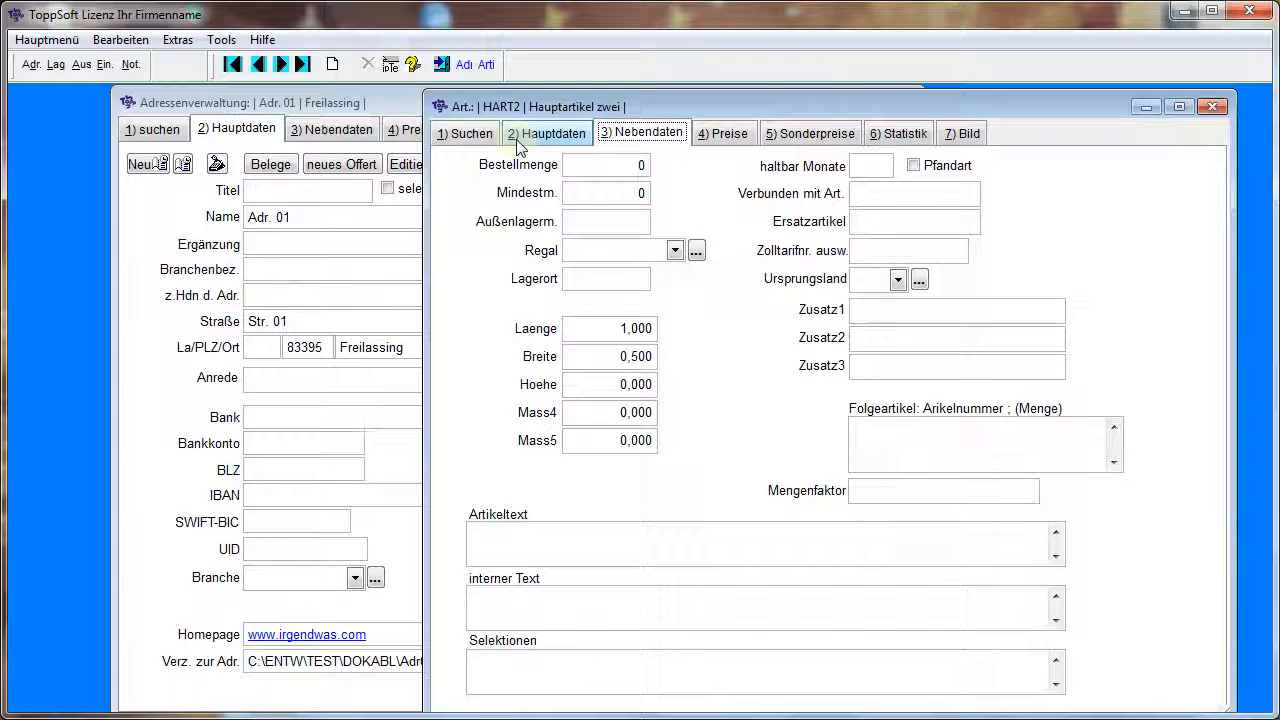
left_click(465, 135)
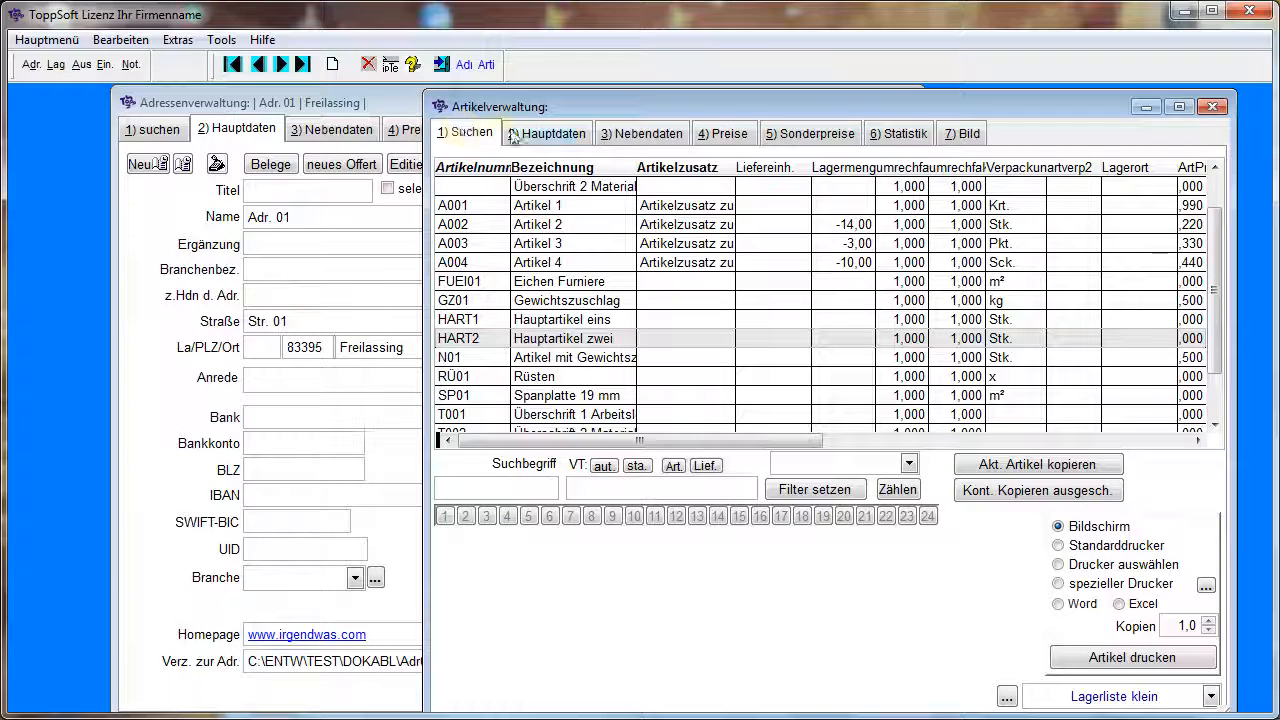
left_click(548, 133)
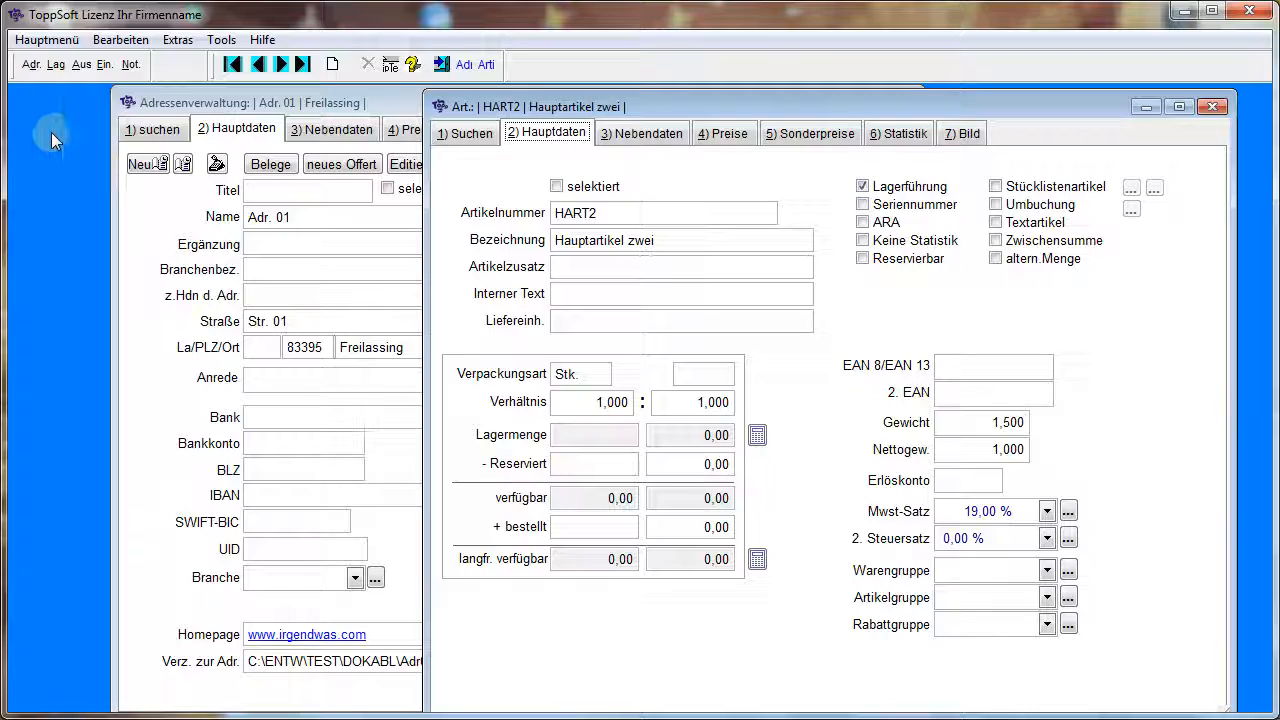
Open the outgoing goods document entry (Belegerfassung) and look through its journal up to the oldest documents
left_click(82, 65)
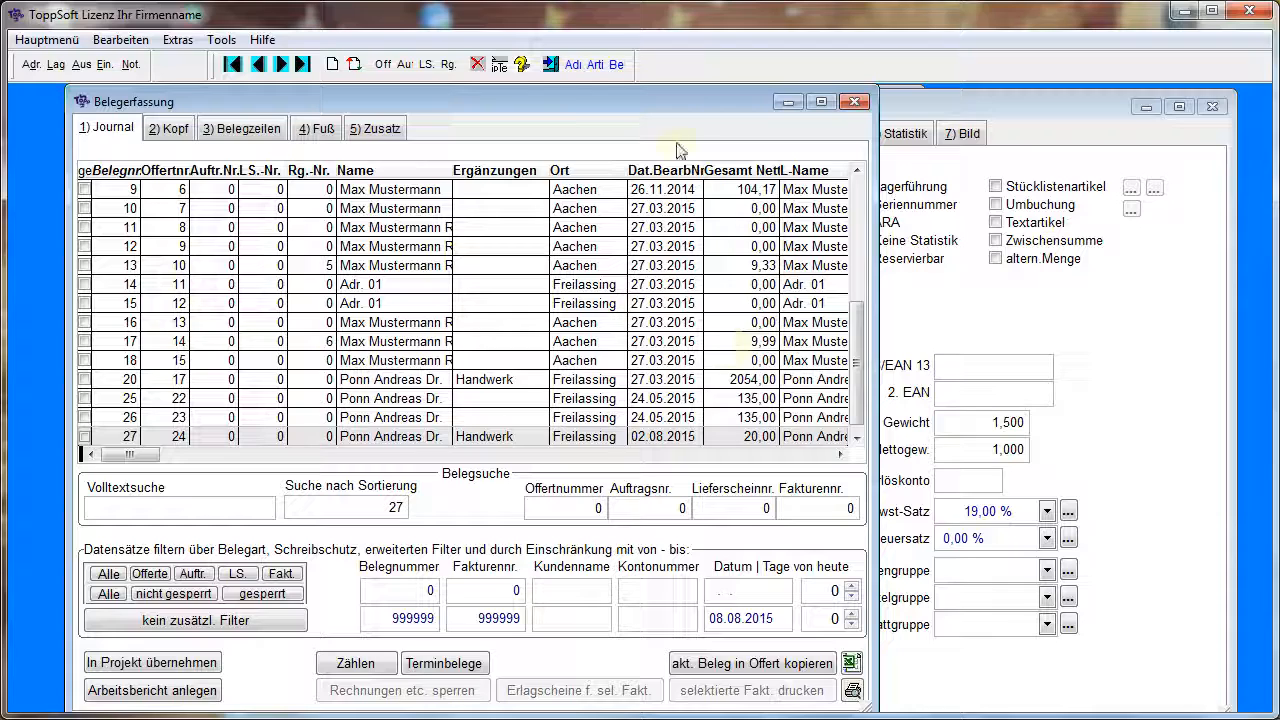
left_click_drag(865, 316, 862, 260)
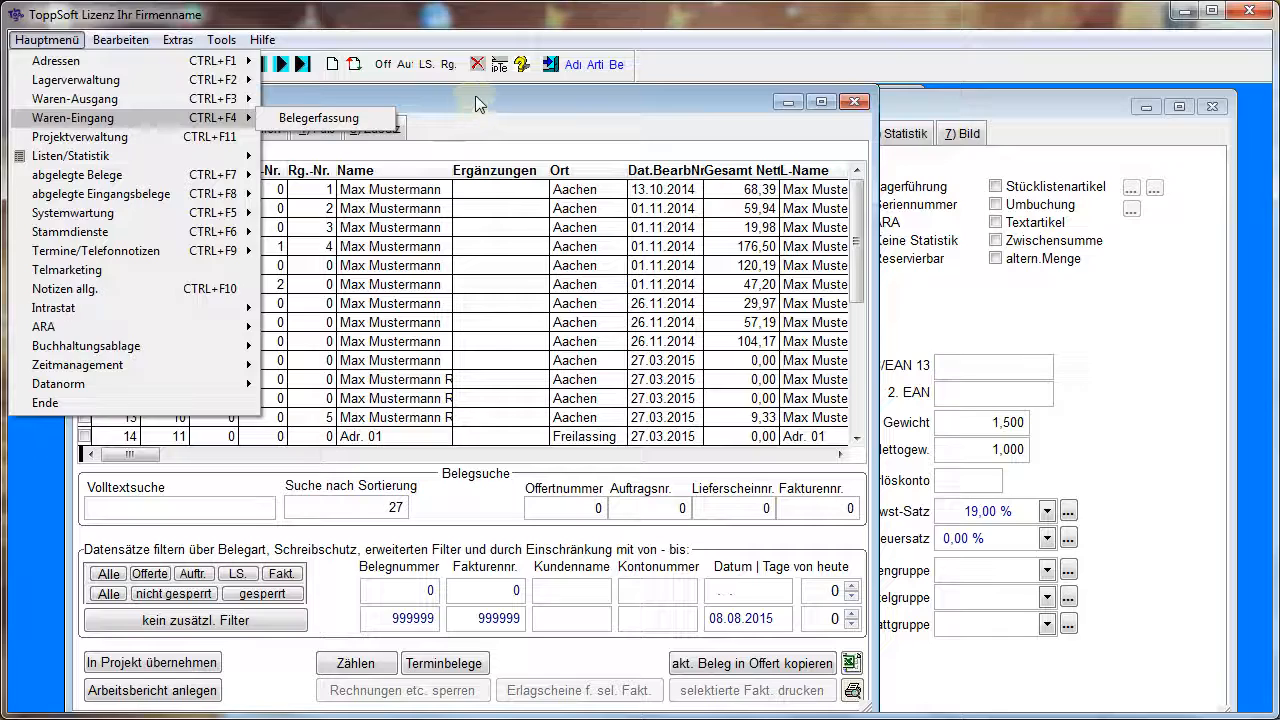
left_click(475, 95)
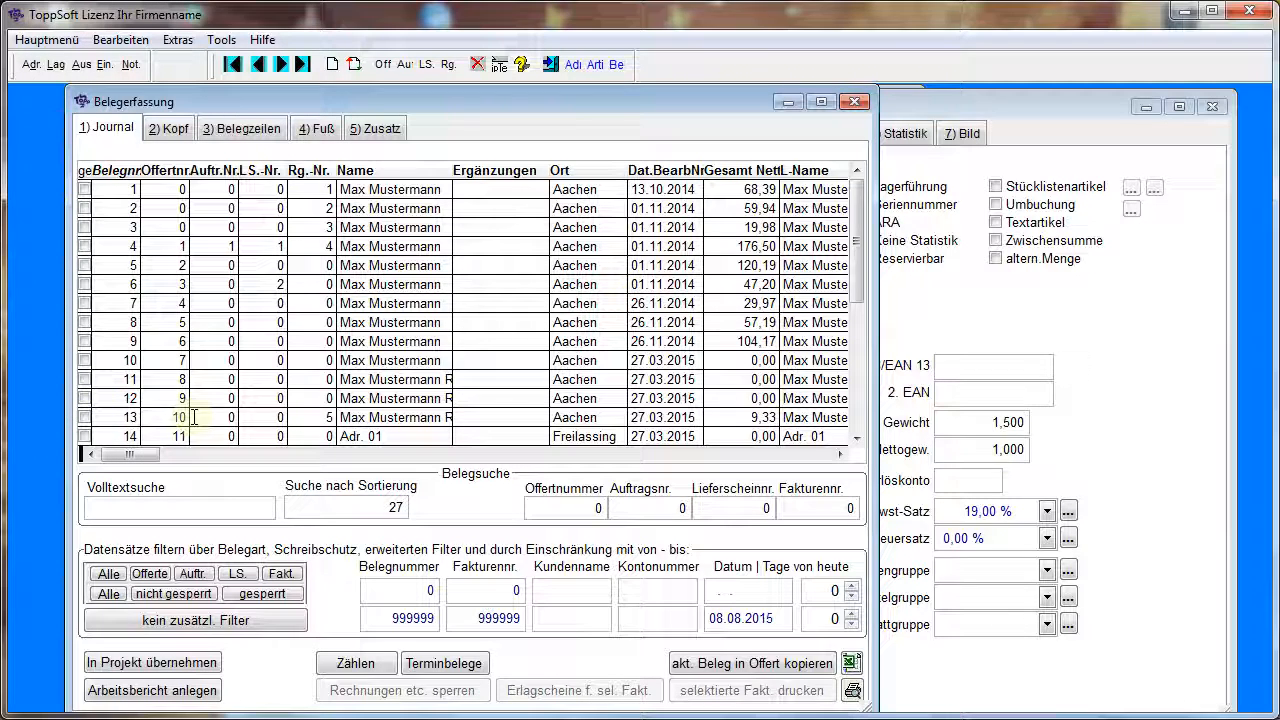
Open the filed offers, show the line items of document 13, and move the Offertbrowser aside to uncover the document entry
left_click(47, 42)
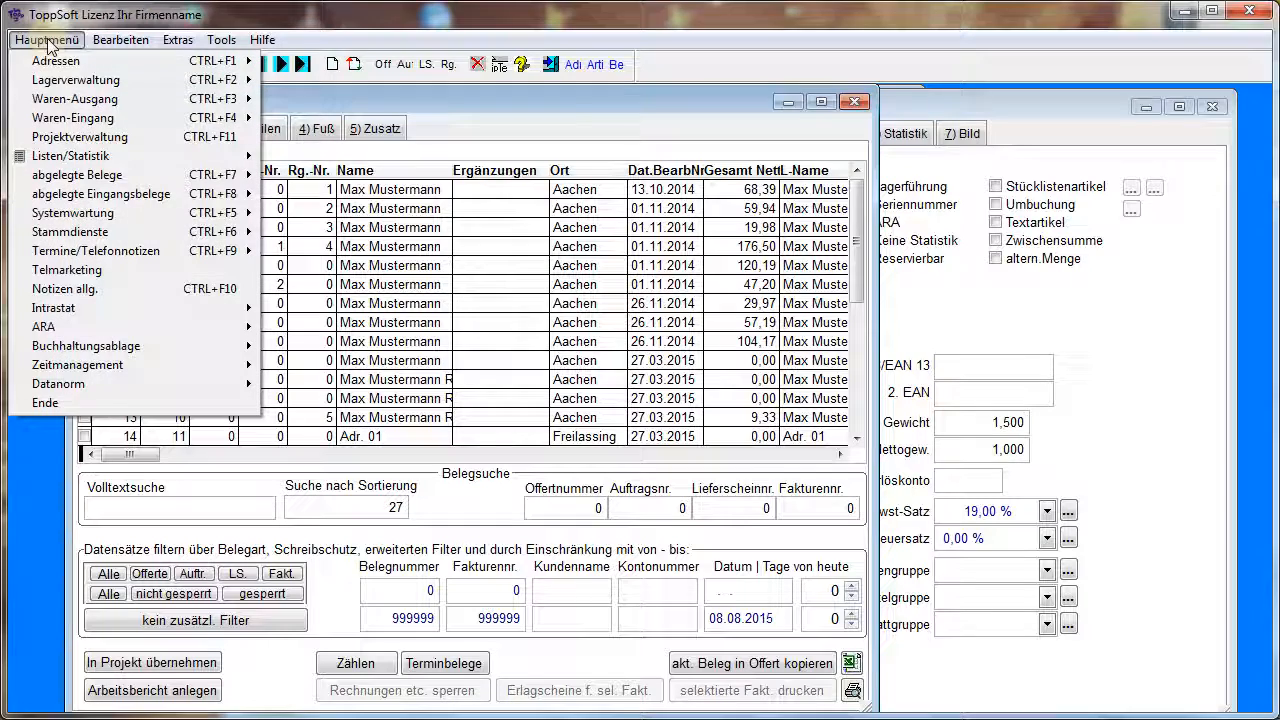
mouse_move(118, 183)
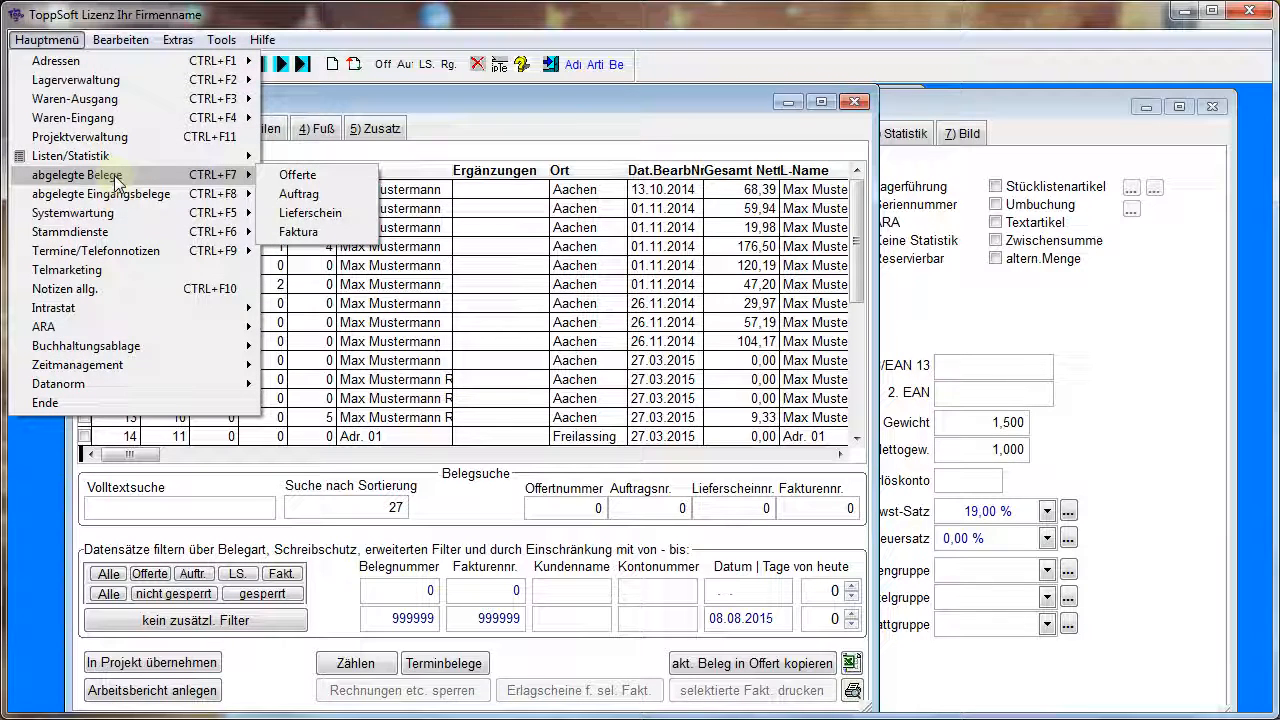
left_click(321, 182)
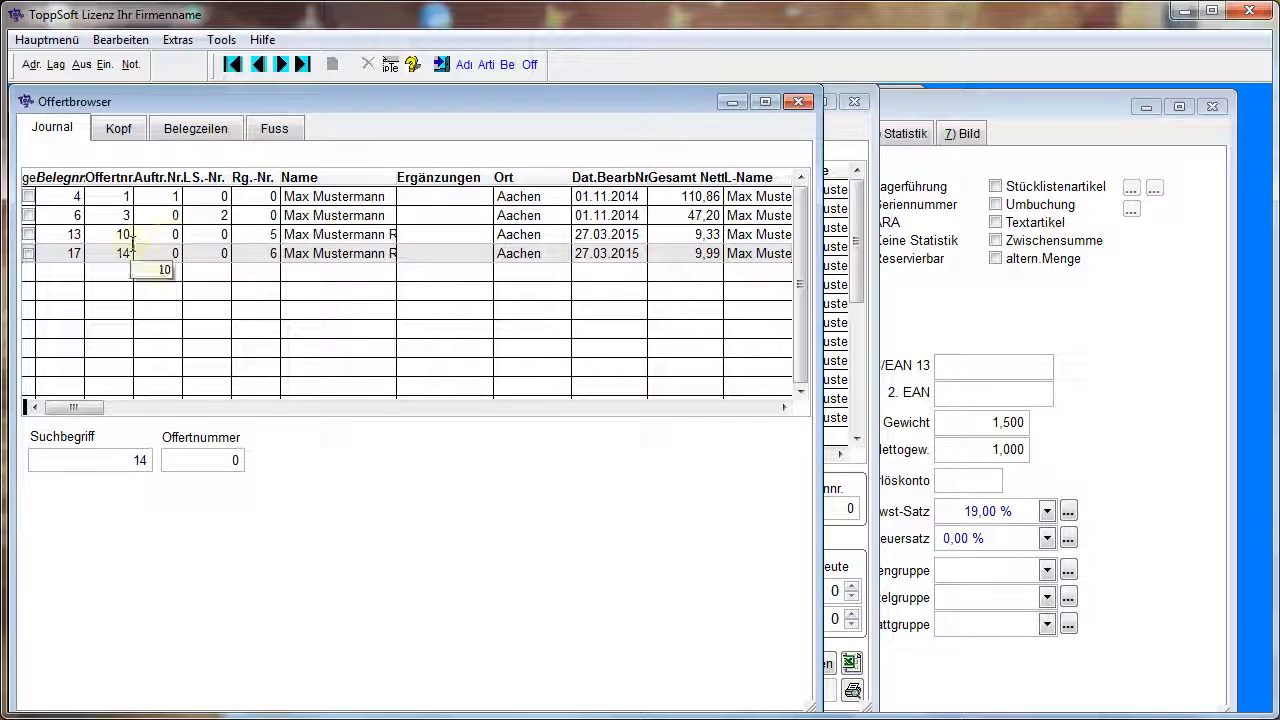
left_click(155, 236)
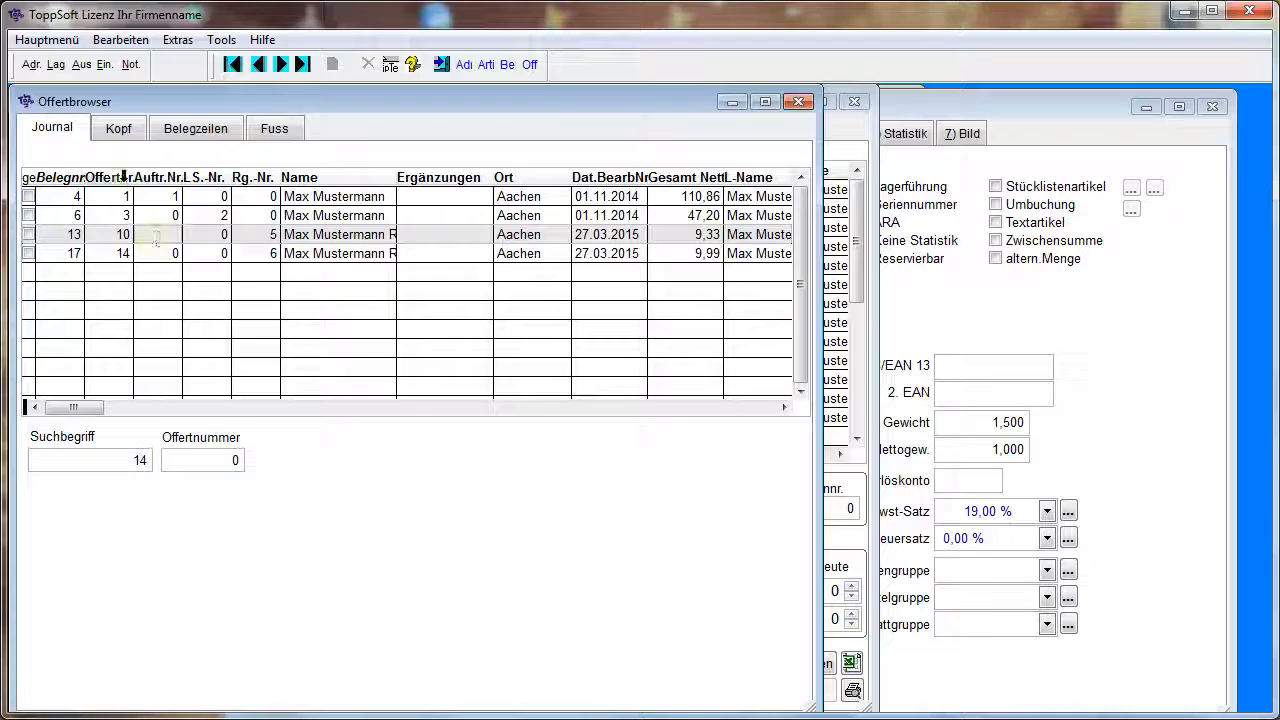
left_click(189, 129)
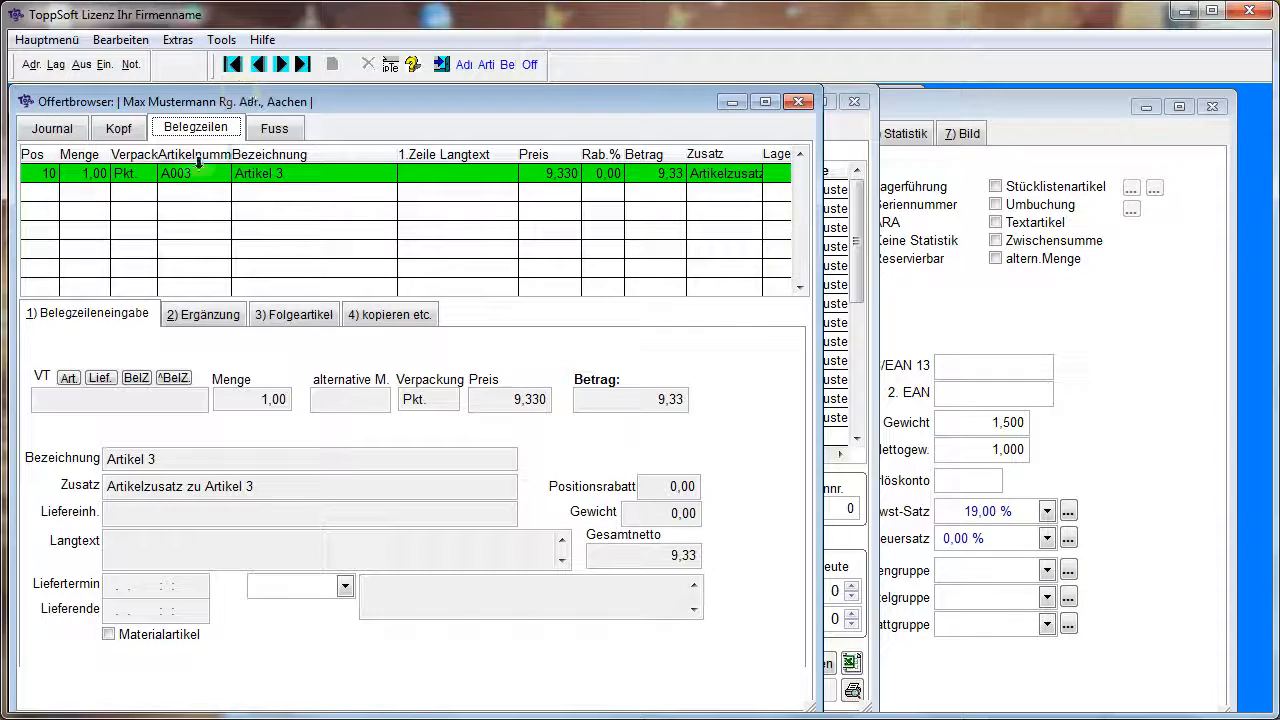
left_click_drag(413, 104, 947, 269)
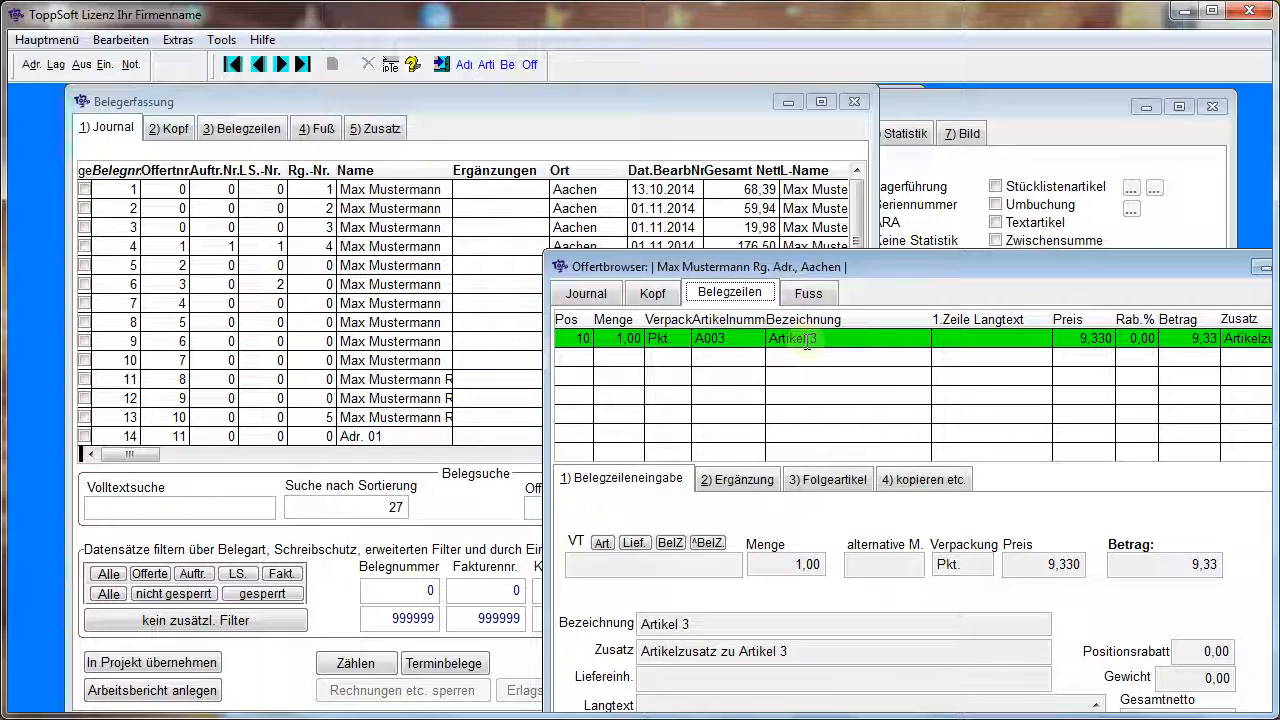
Select document 13 in the document entry journal and display its line items for comparison with the filed offer
left_click(382, 419)
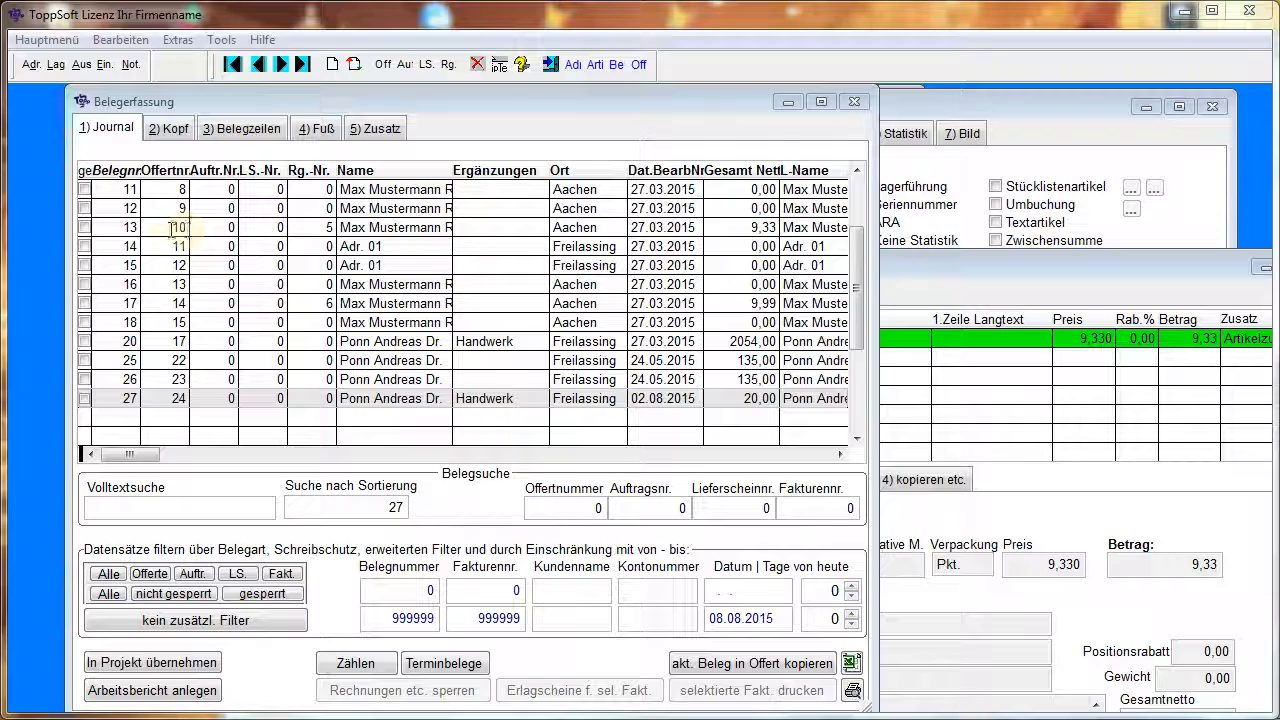
left_click(182, 230)
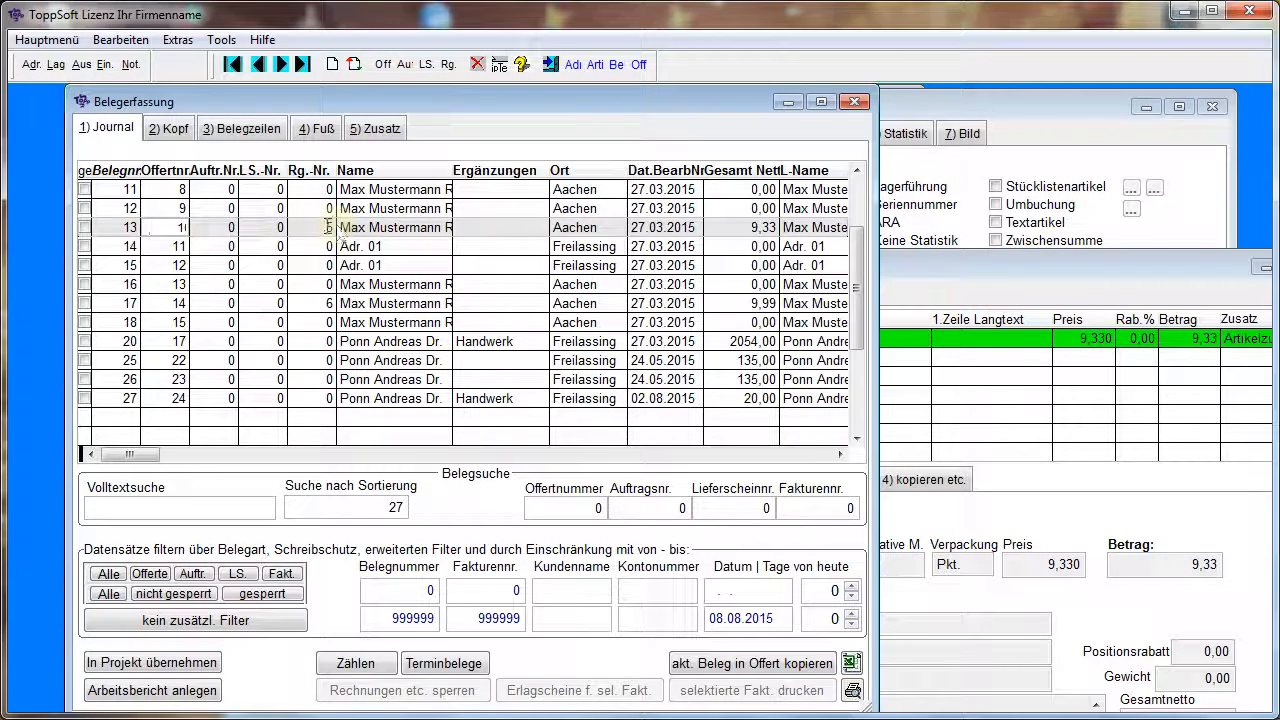
left_click(255, 129)
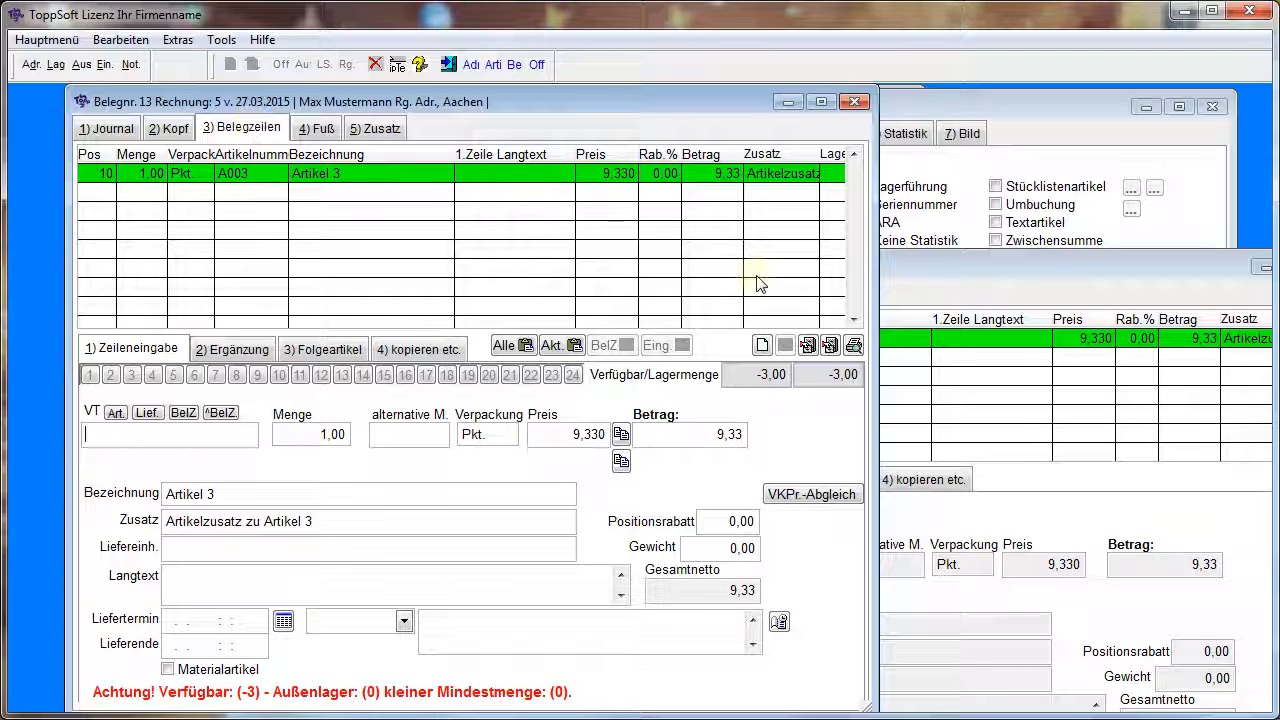
Close the Offertbrowser, document entry, article management and address management windows
left_click(975, 272)
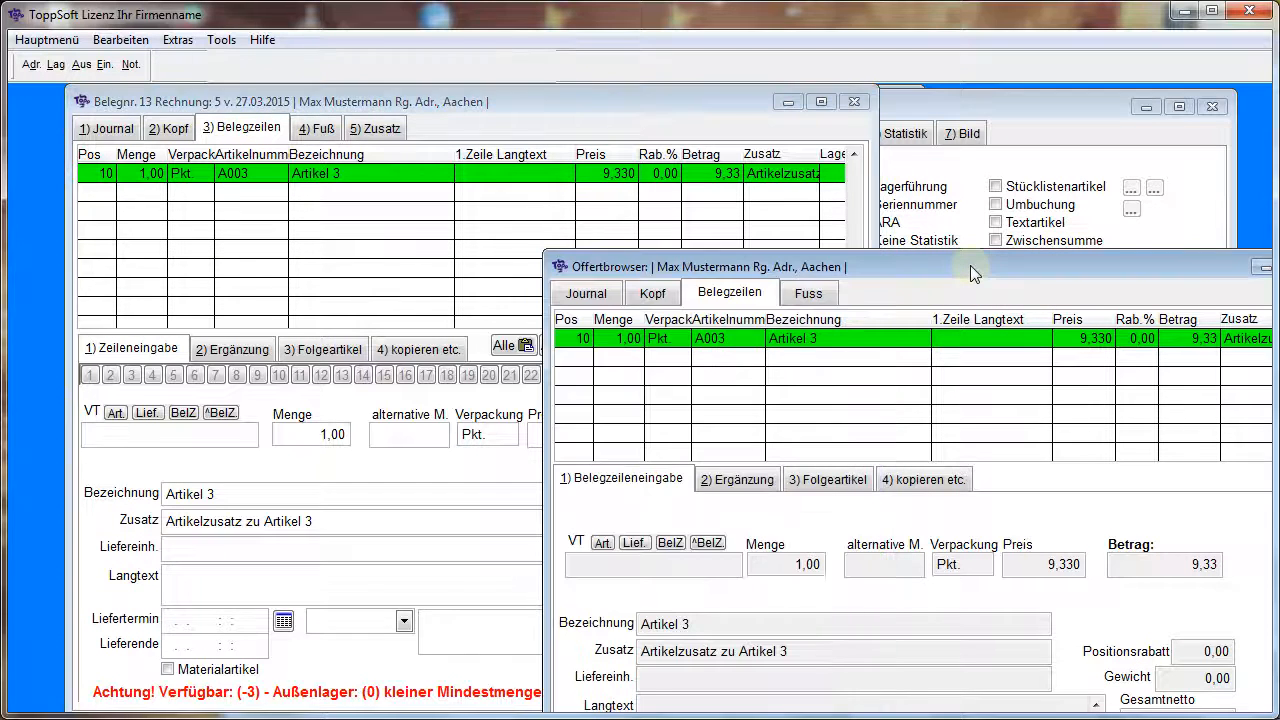
left_click(560, 267)
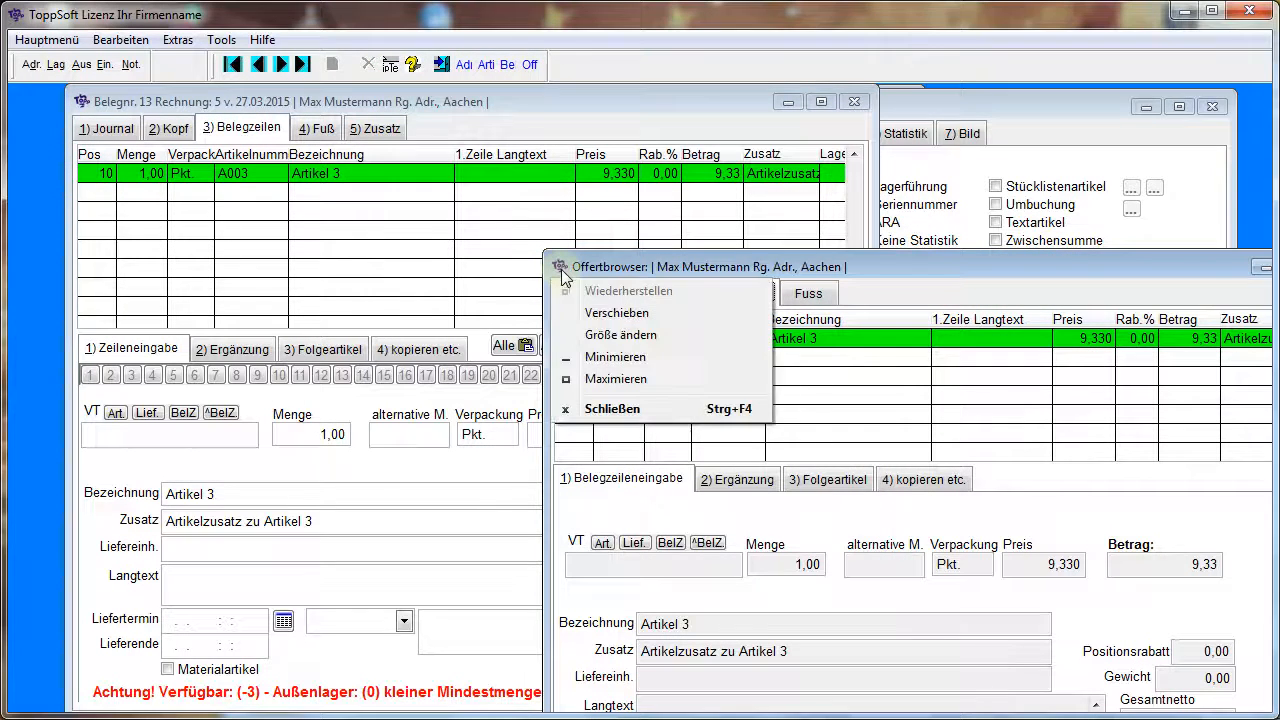
left_click(610, 409)
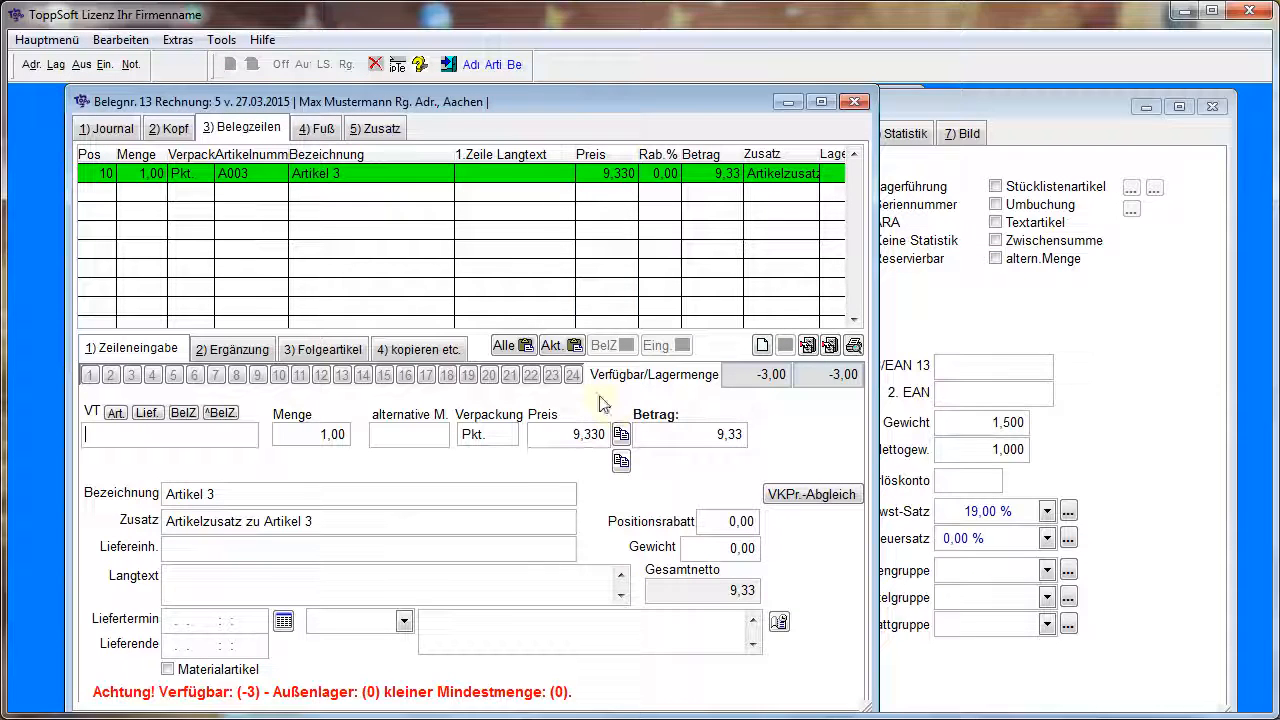
left_click(861, 104)
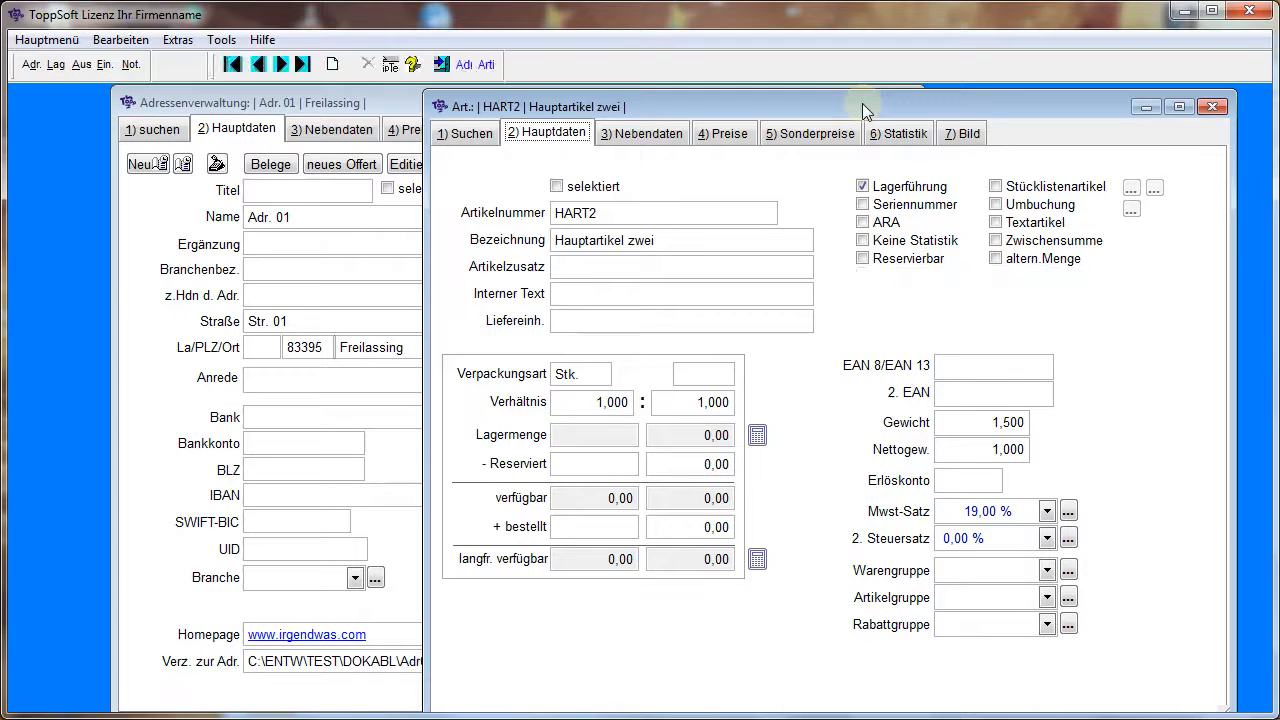
left_click(1215, 108)
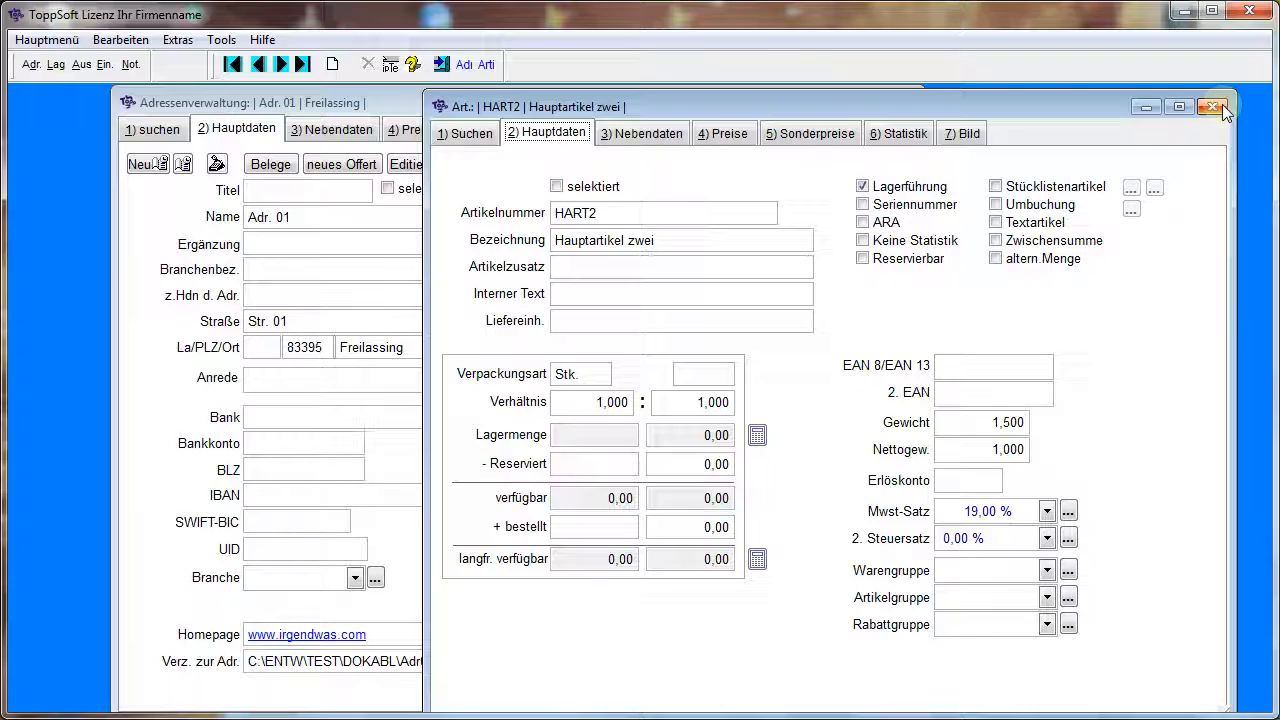
left_click(900, 103)
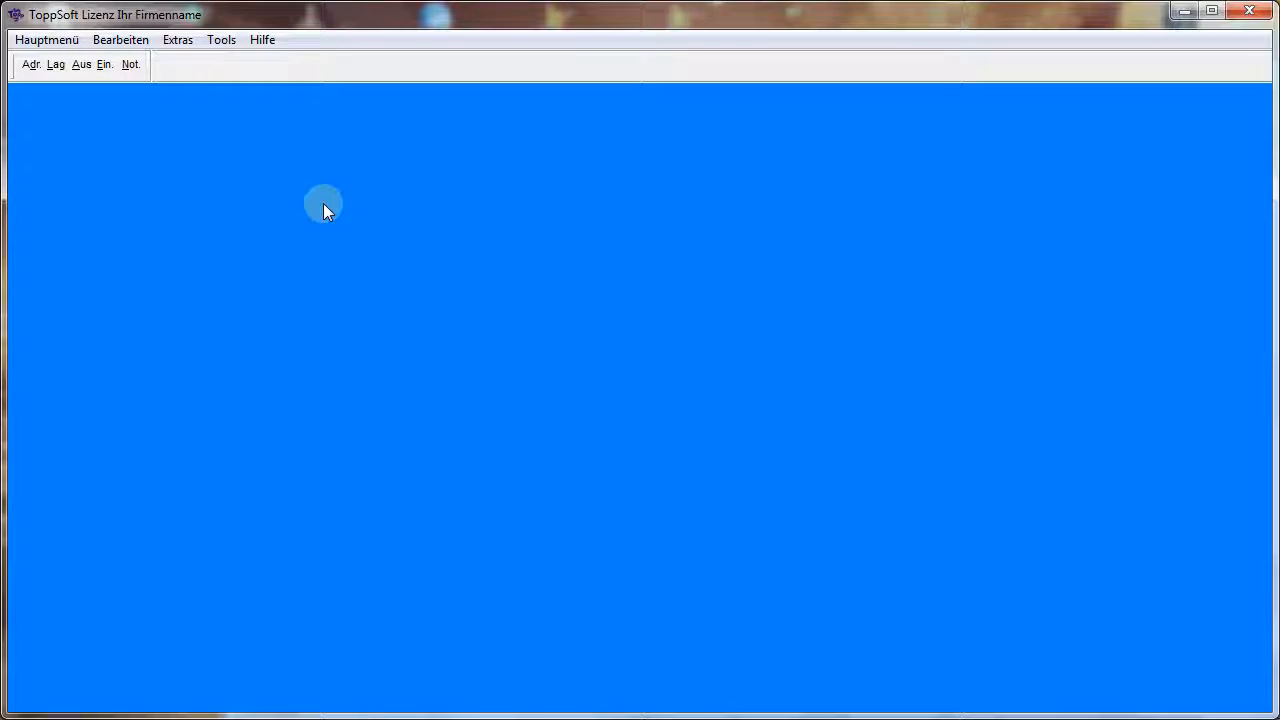
Create a new Offert with document number 126 in the outgoing goods document entry, agreeing to change the number range
left_click(84, 64)
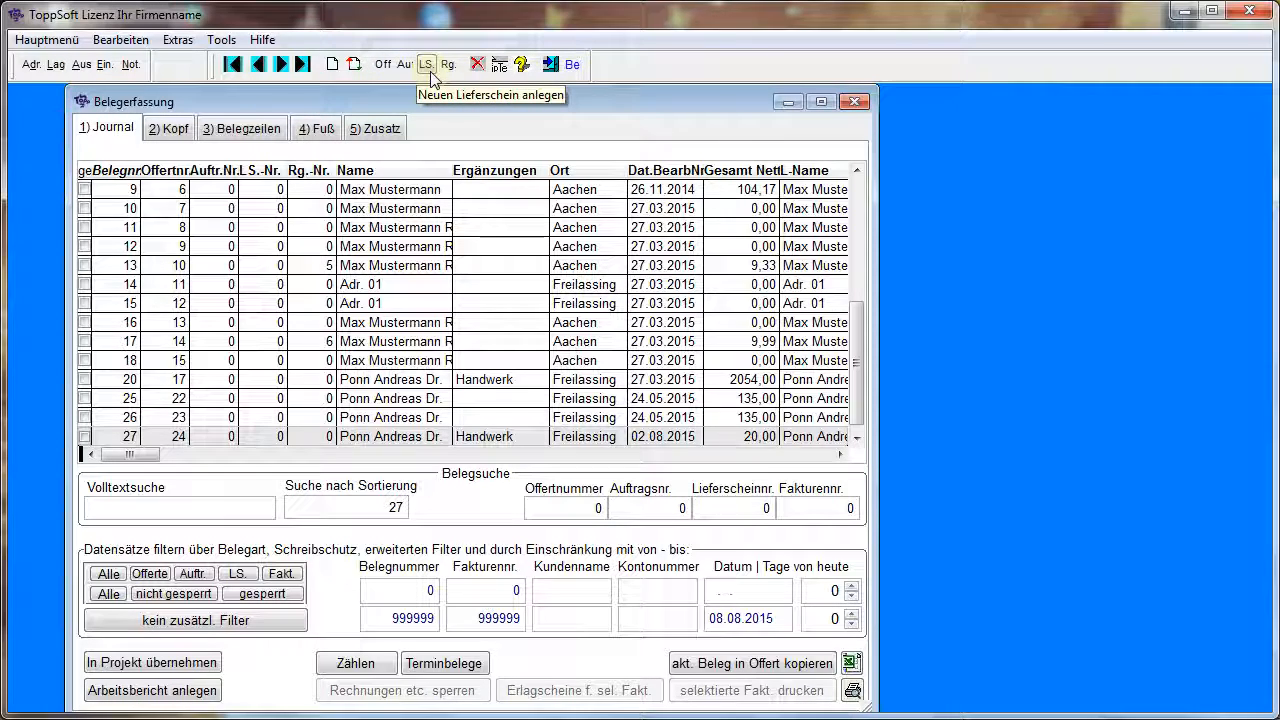
left_click(335, 69)
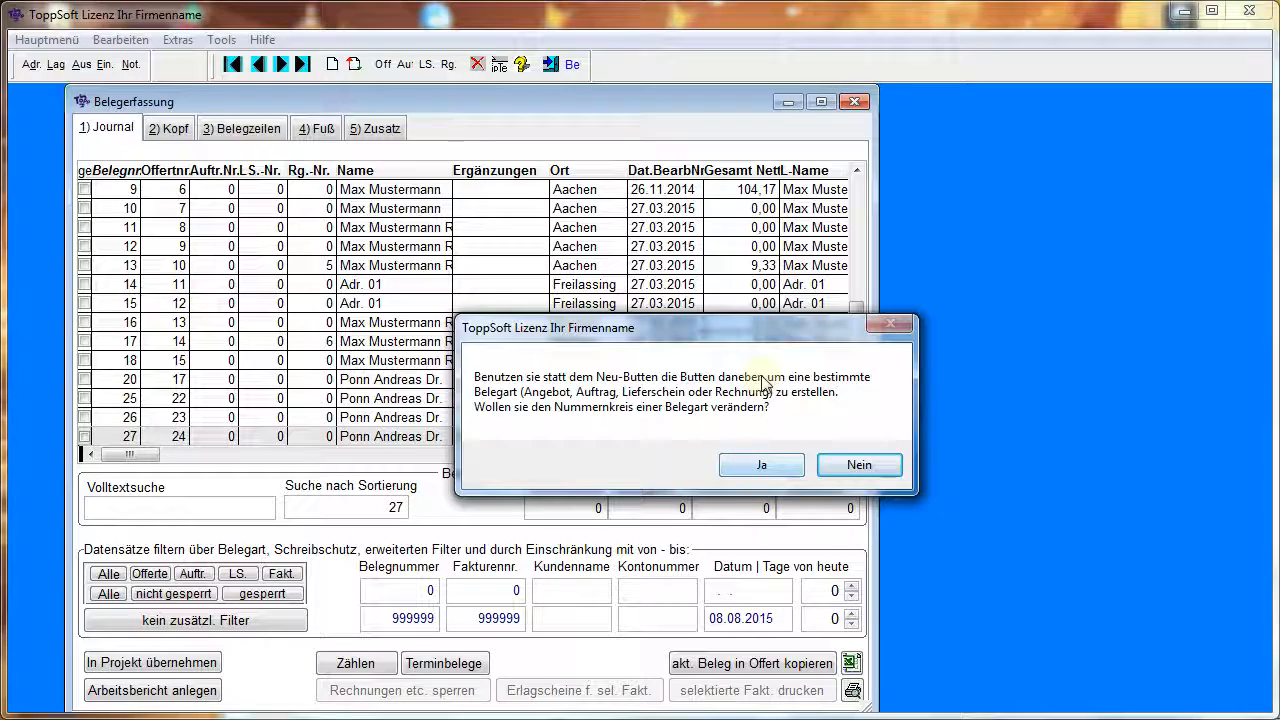
left_click(784, 470)
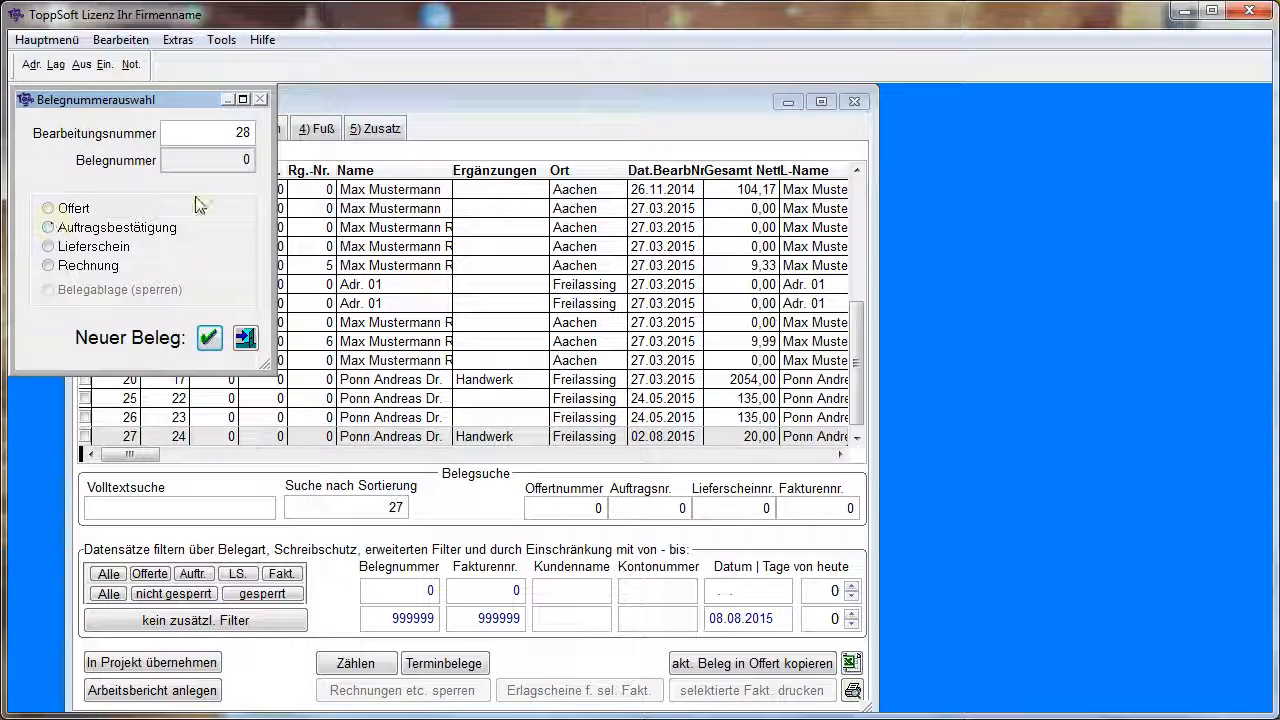
left_click(67, 209)
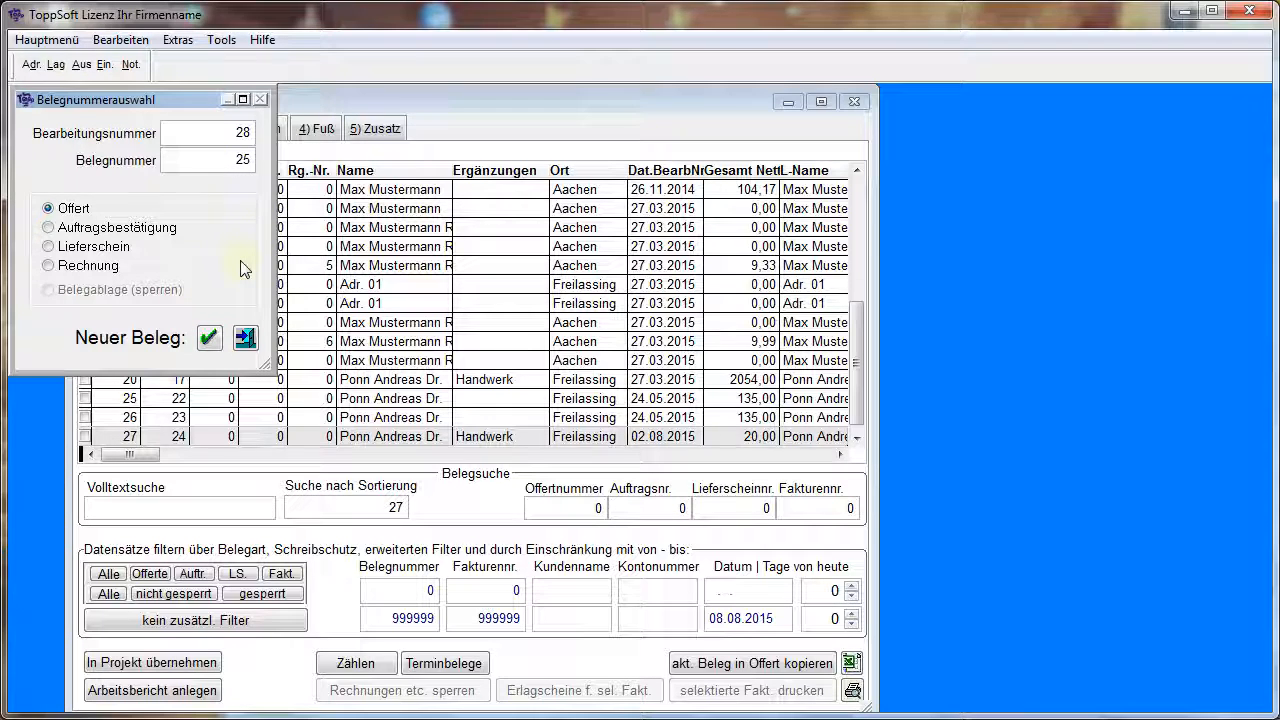
key("BackSpace")
key("BackSpace")
type("126")
left_click(210, 338)
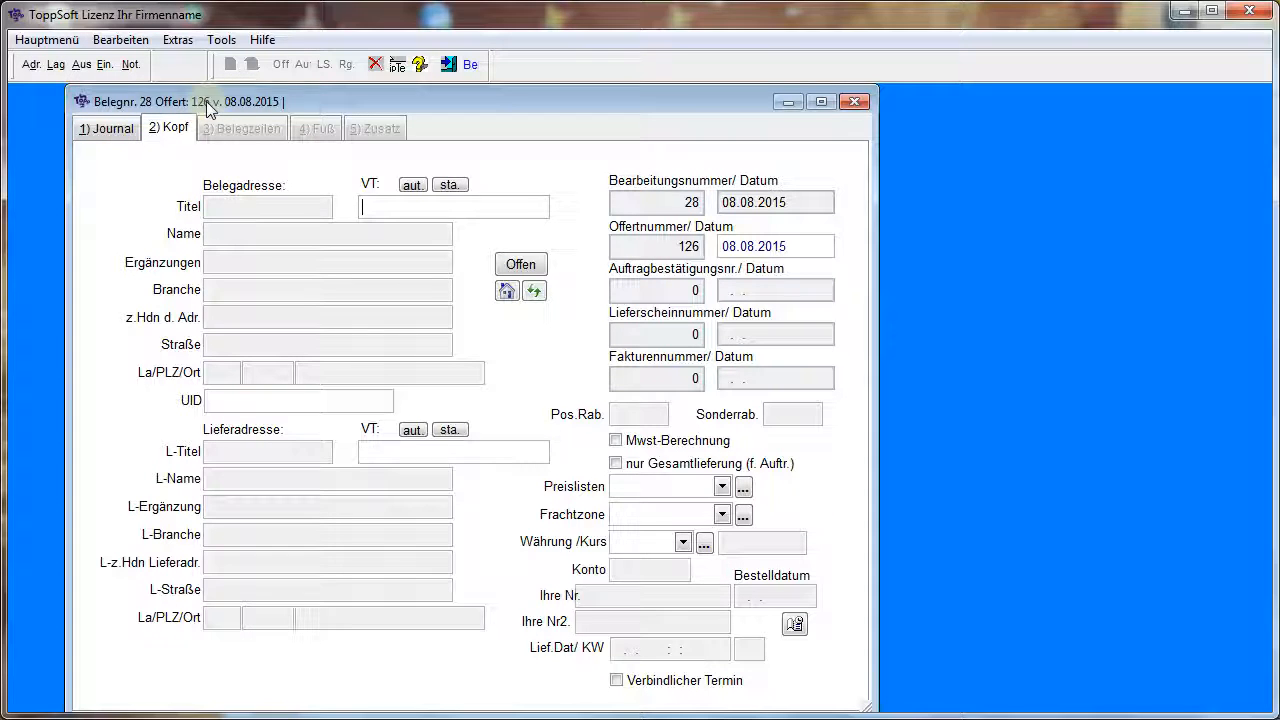
Return to the journal, sort it by offer number, and step back from the new offer to earlier records
left_click(110, 131)
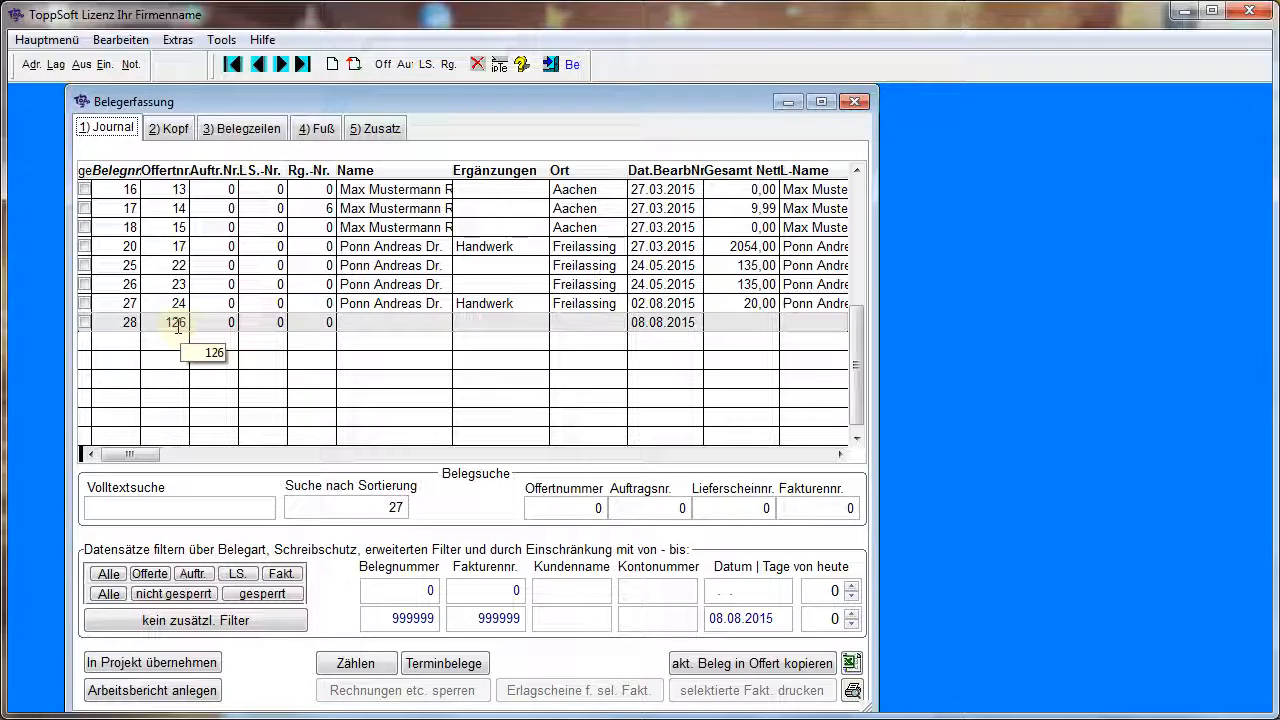
left_click(180, 171)
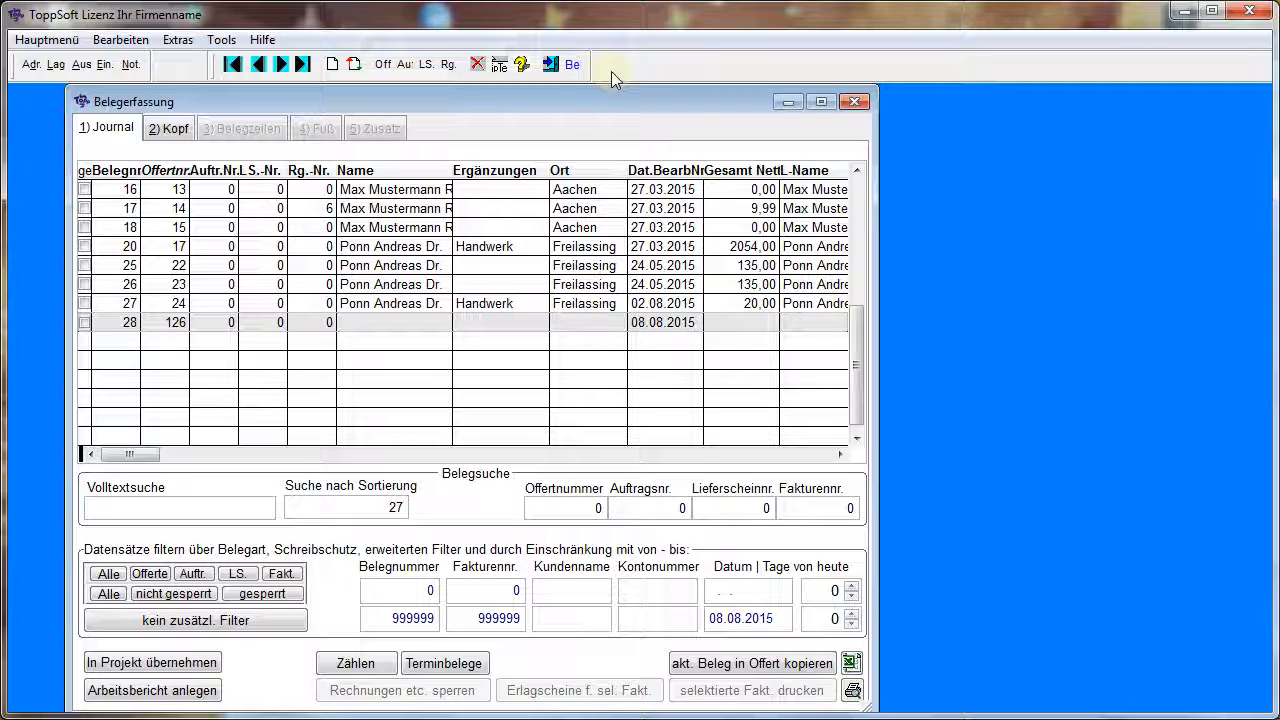
left_click(259, 66)
left_click(259, 66)
left_click(259, 66)
Select document 12 with offer number 9 in the journal, check its line items, and delete the record
left_click(259, 66)
left_click(259, 66)
left_click(259, 66)
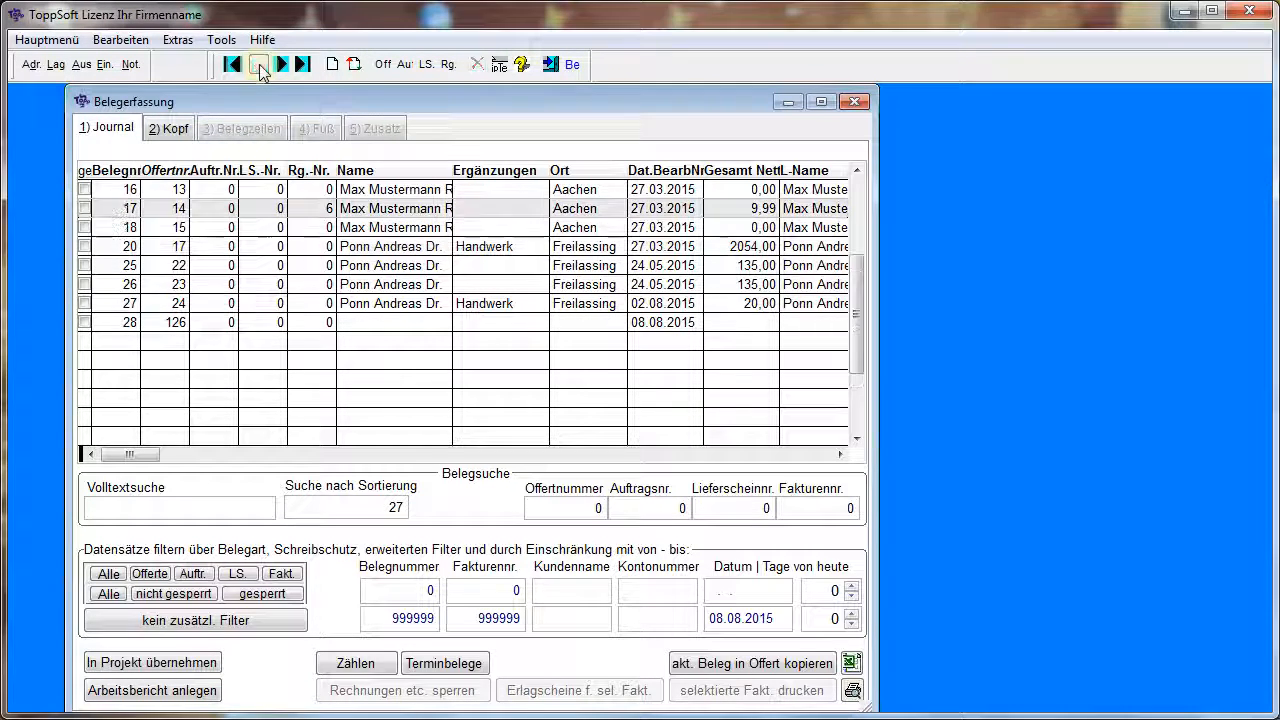
left_click(259, 66)
left_click(259, 66)
left_click(259, 66)
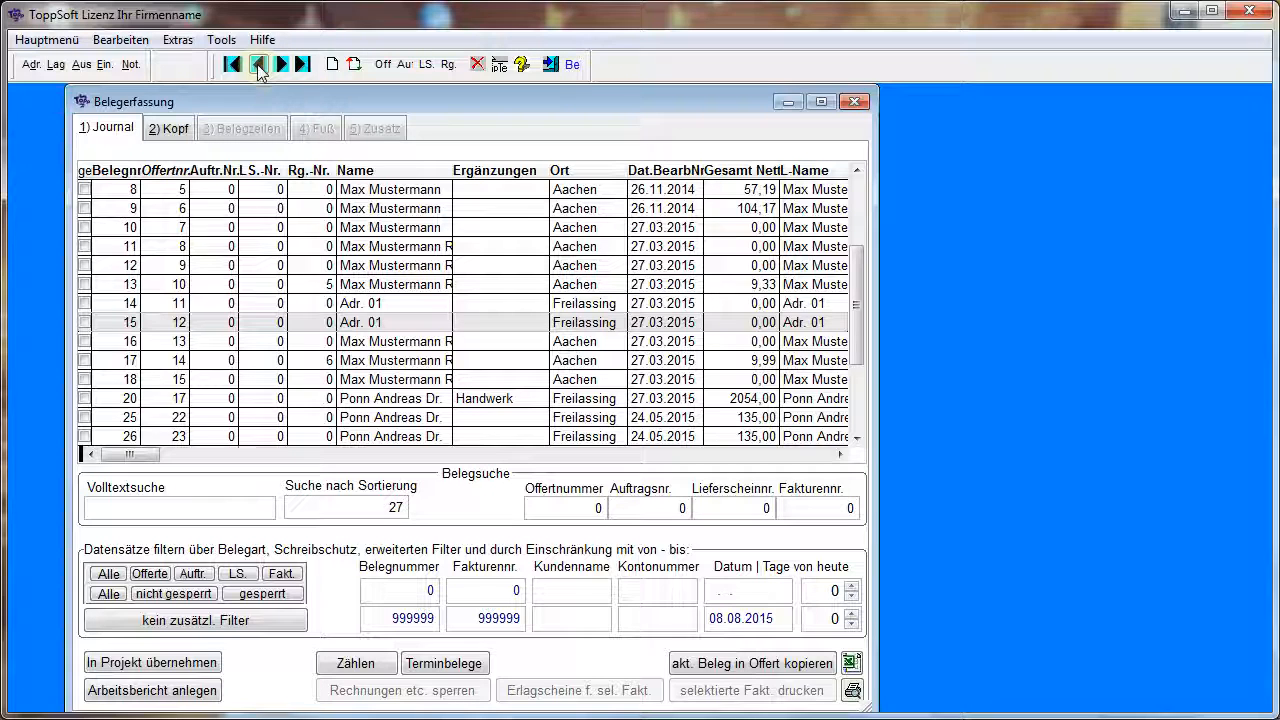
left_click(259, 66)
left_click(259, 66)
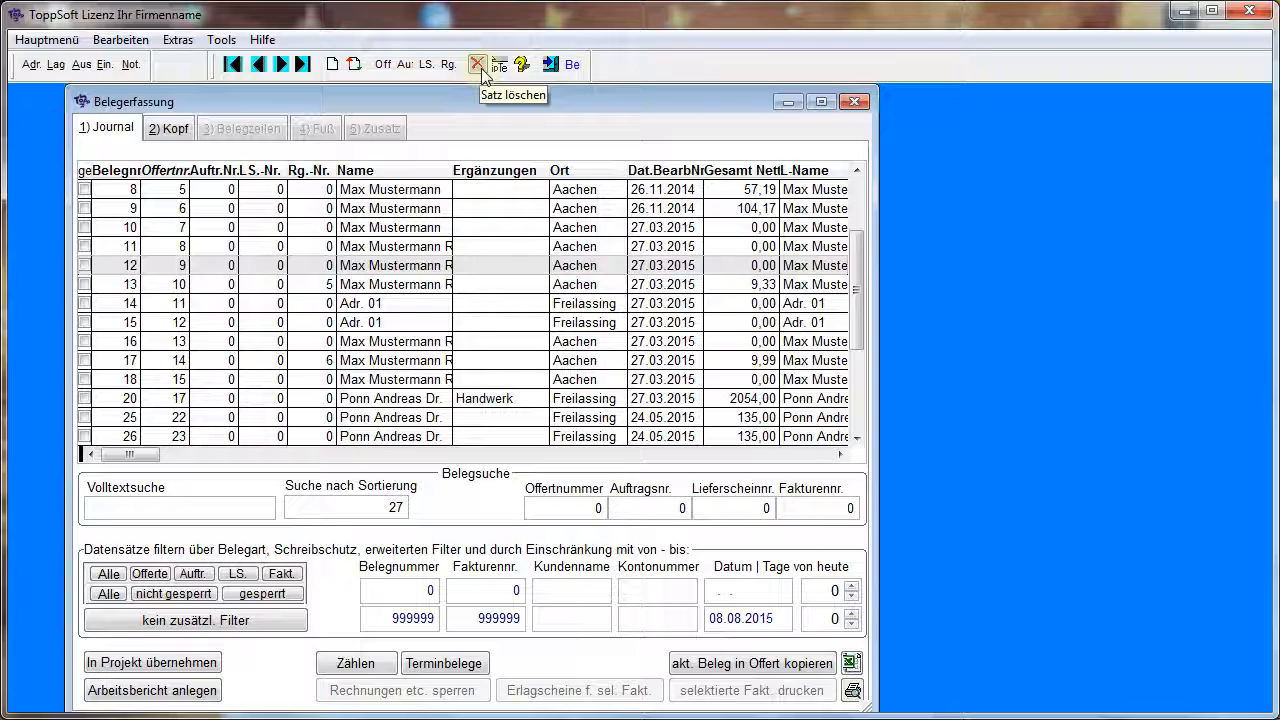
left_click(372, 270)
left_click(250, 130)
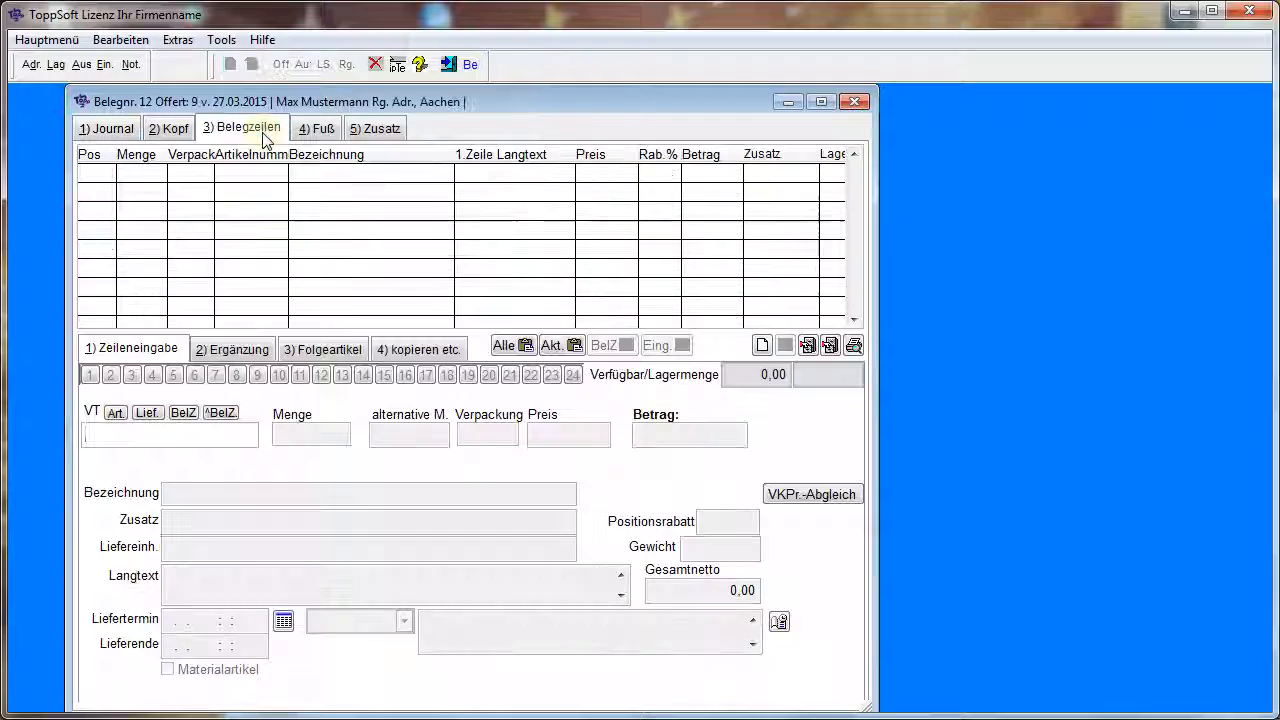
left_click(106, 130)
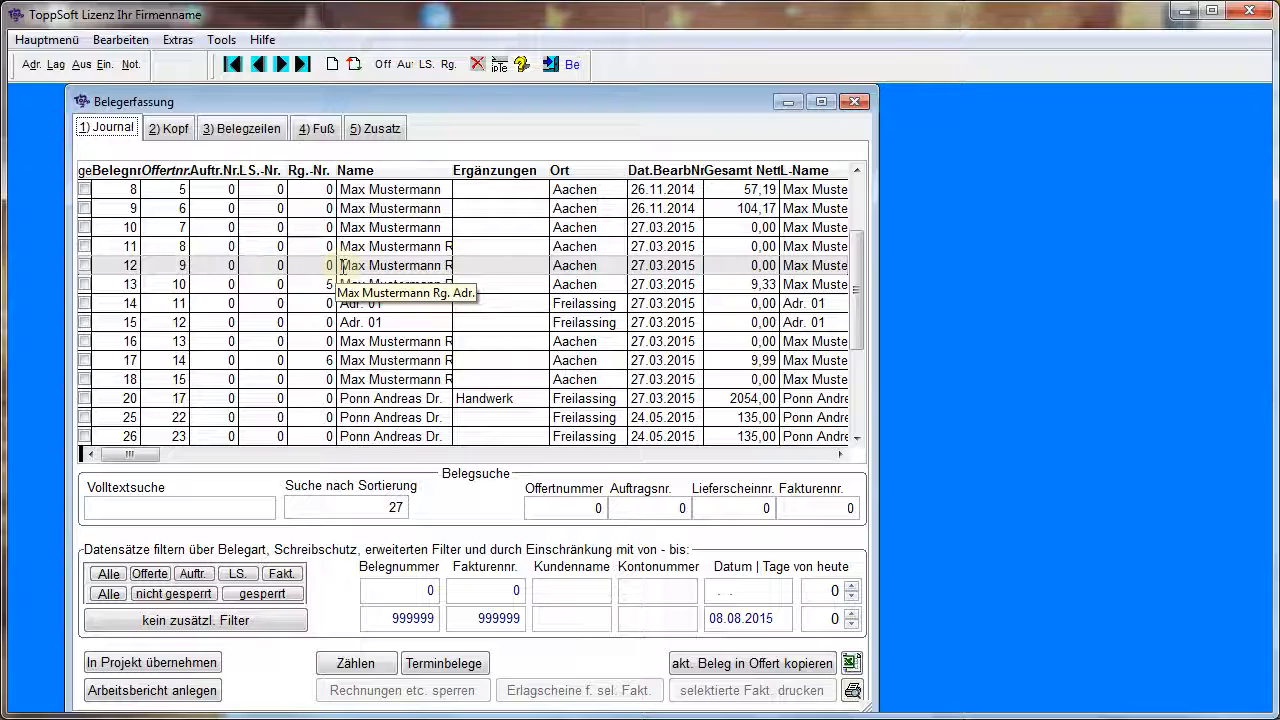
left_click(478, 66)
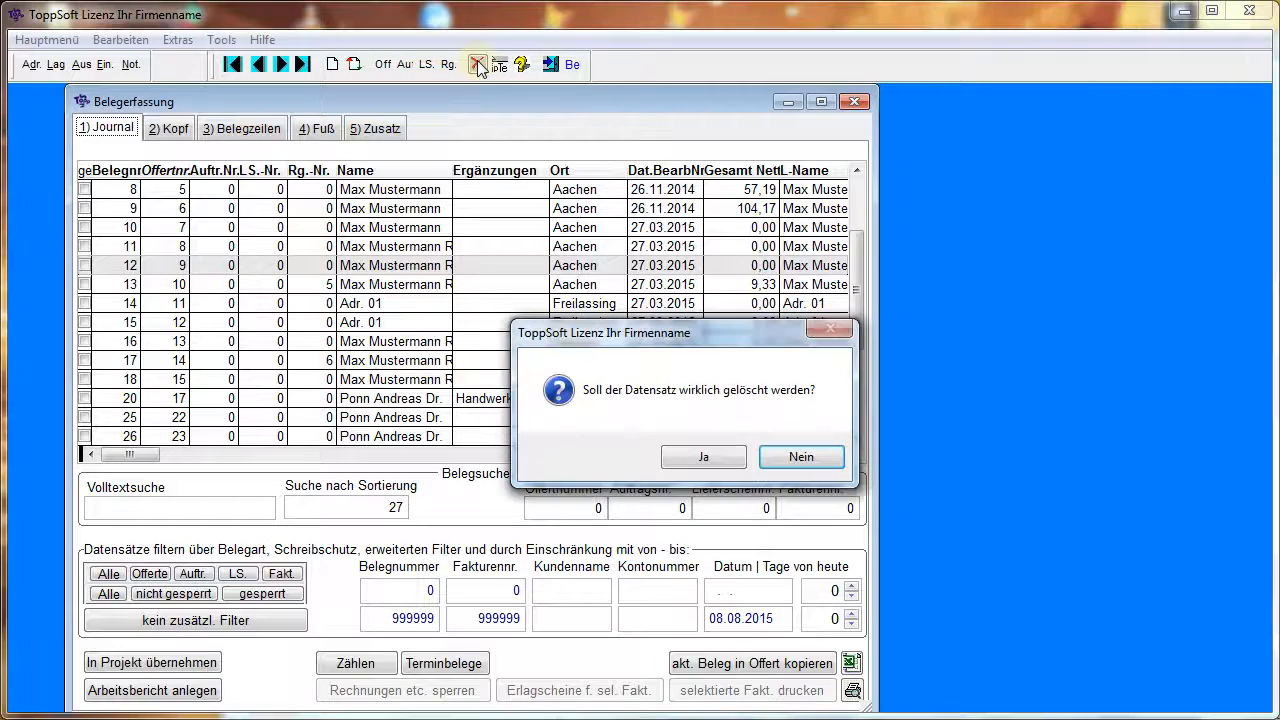
left_click(702, 458)
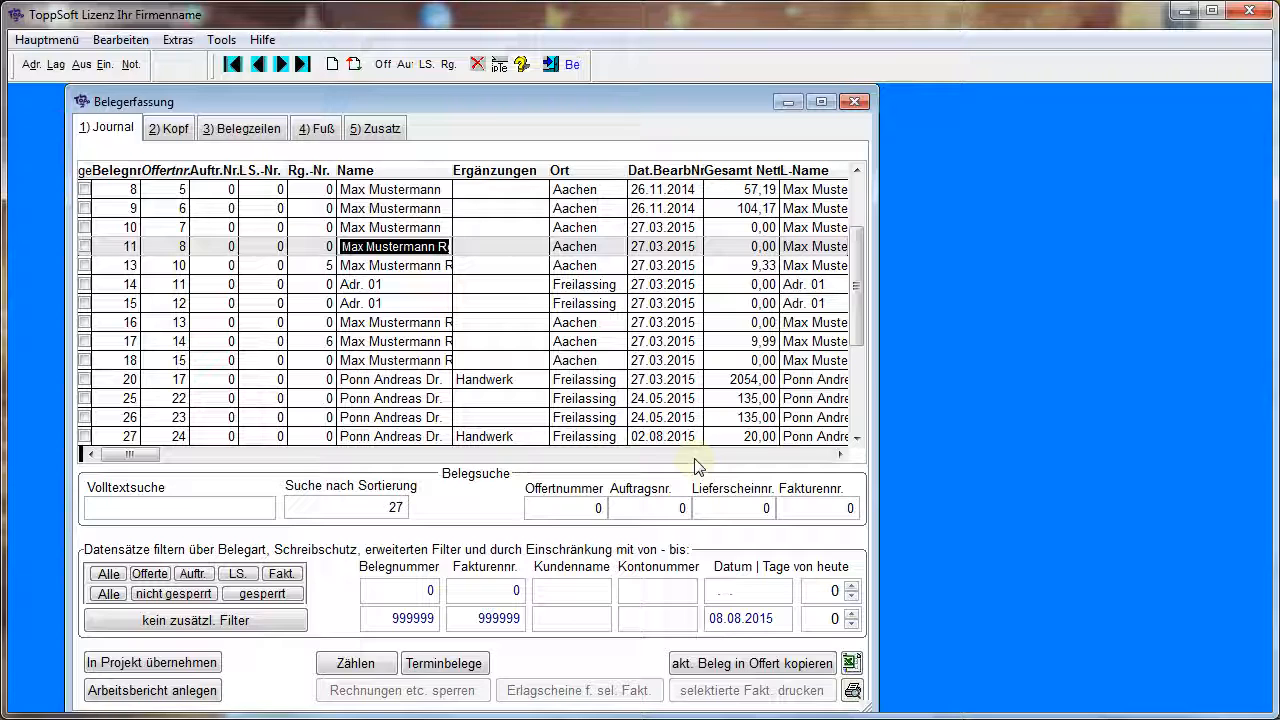
Select document 17 in the journal, view its line items, and return to the journal
left_click(382, 377)
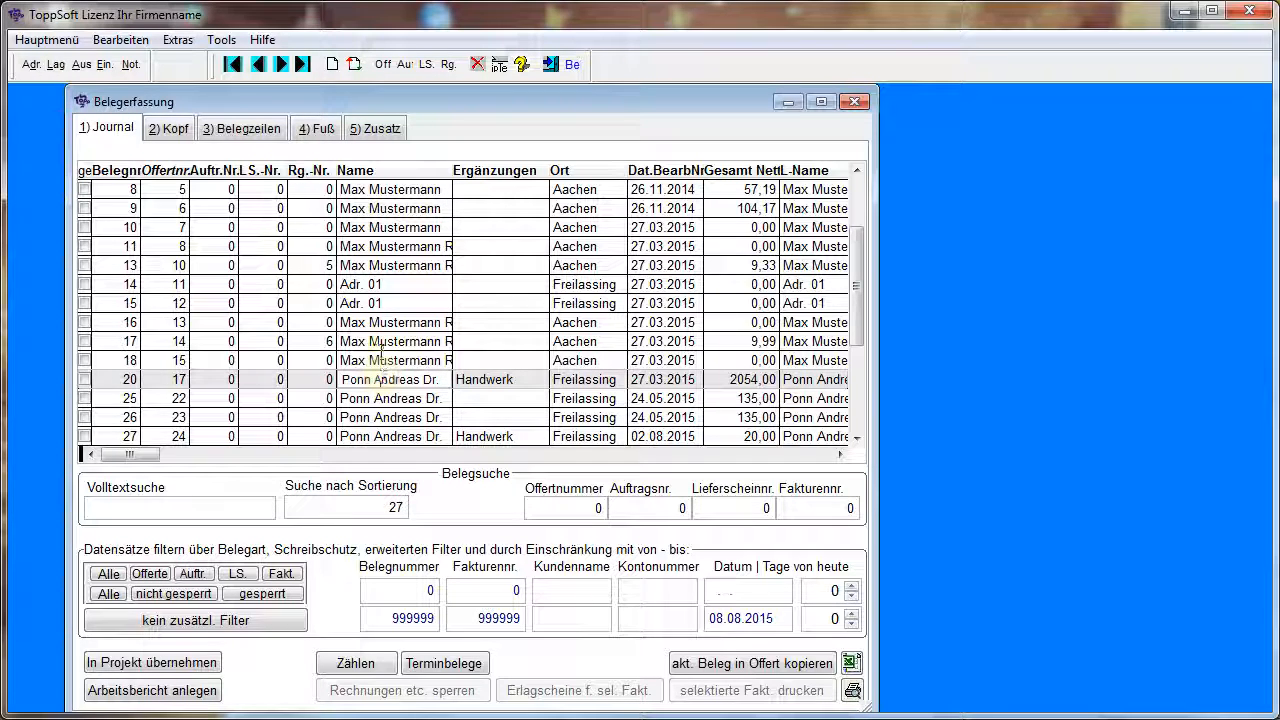
left_click(380, 341)
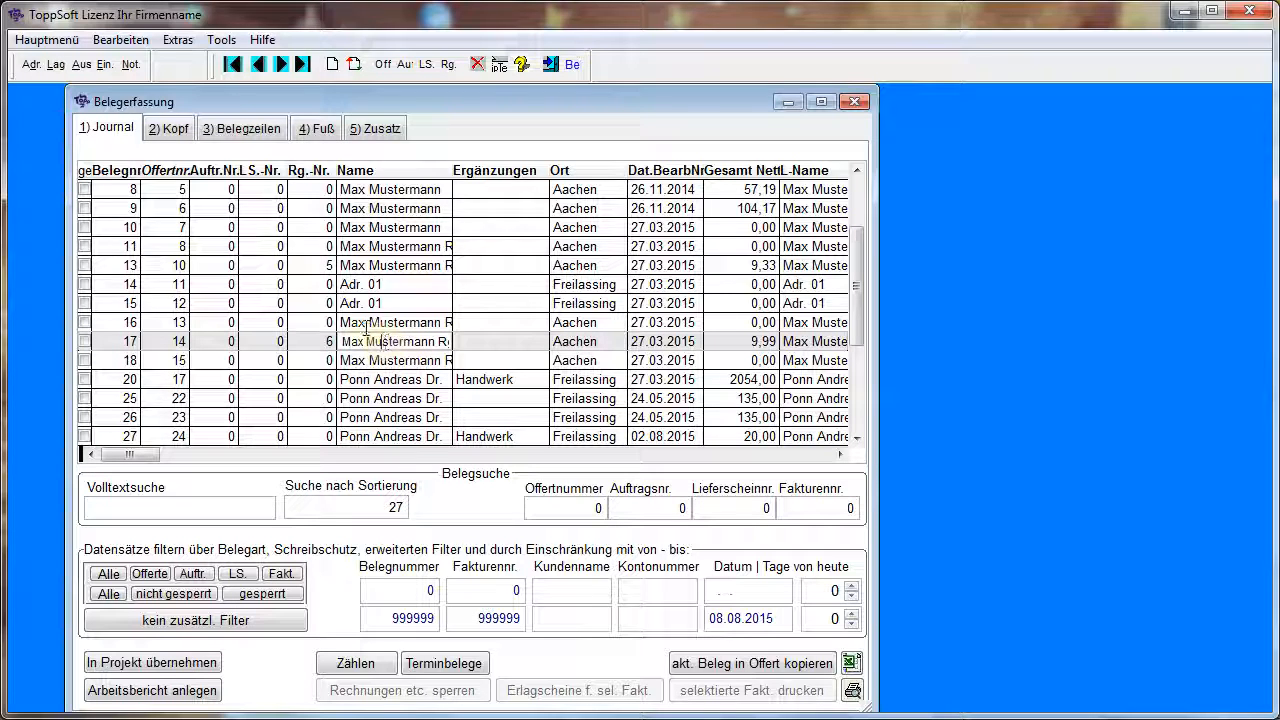
left_click(252, 129)
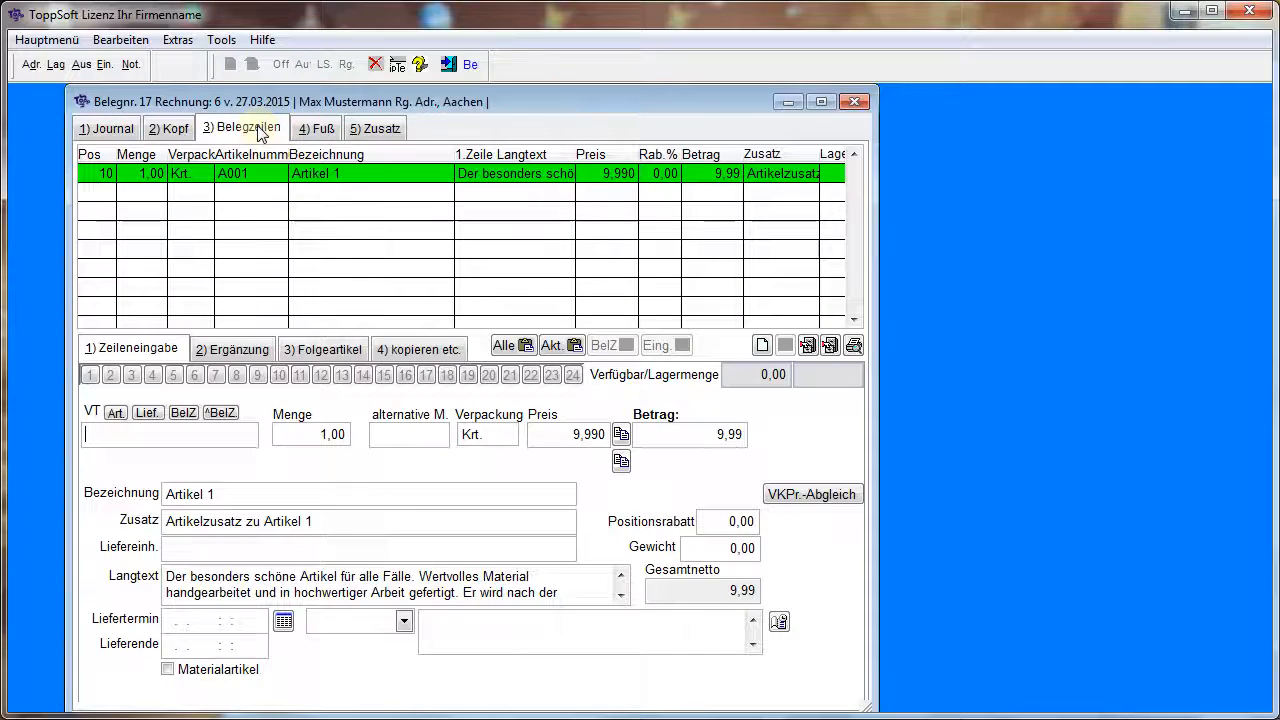
left_click(112, 130)
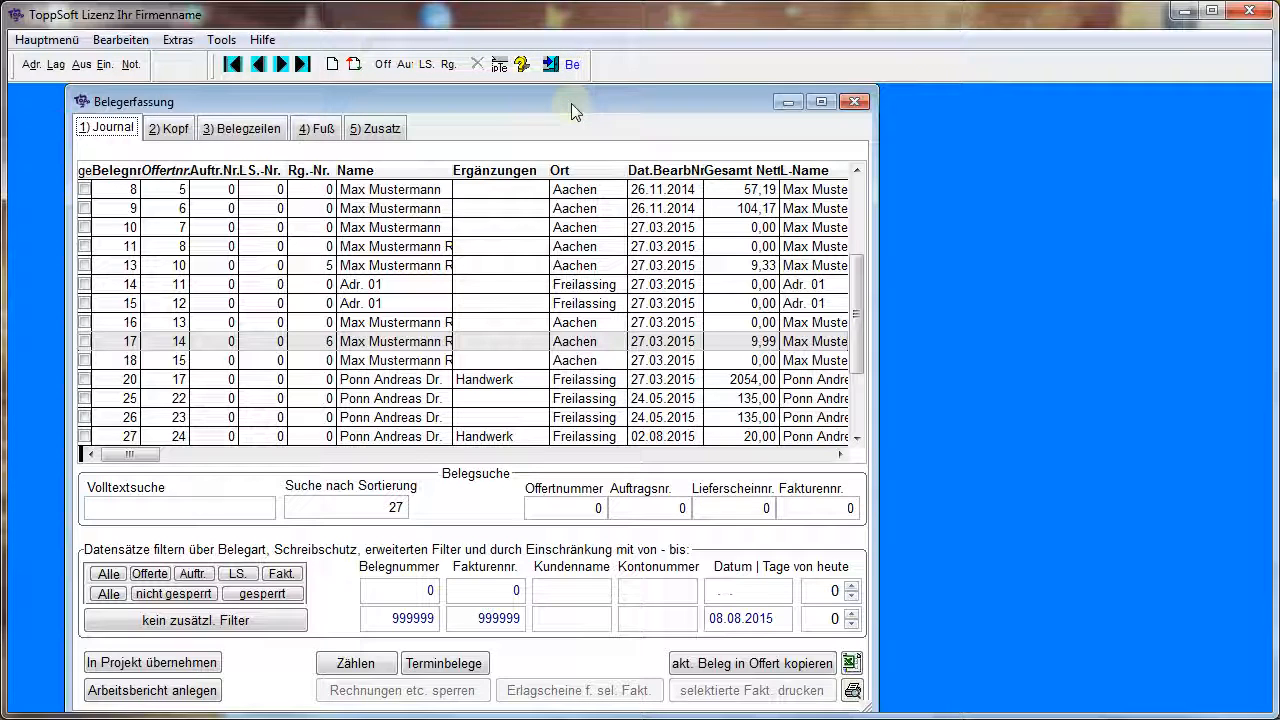
Open address management, switch back to the document entry window, and open article management beside it
left_click(31, 65)
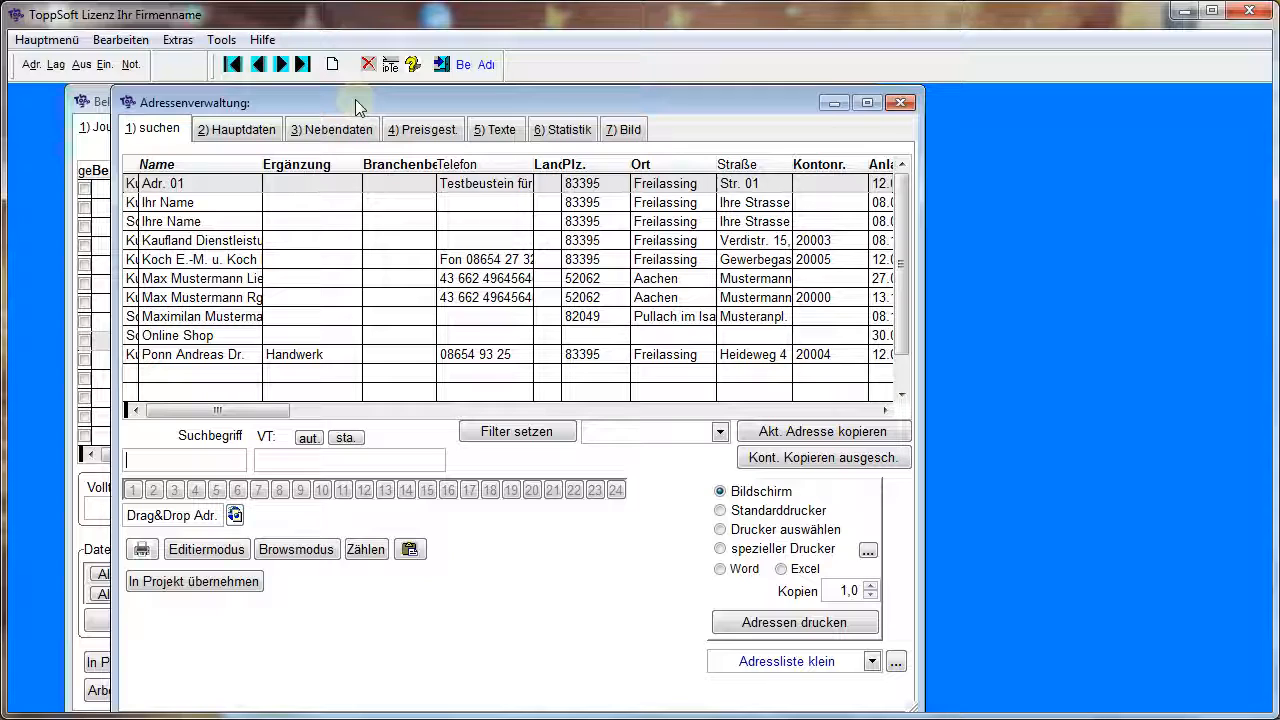
left_click(463, 66)
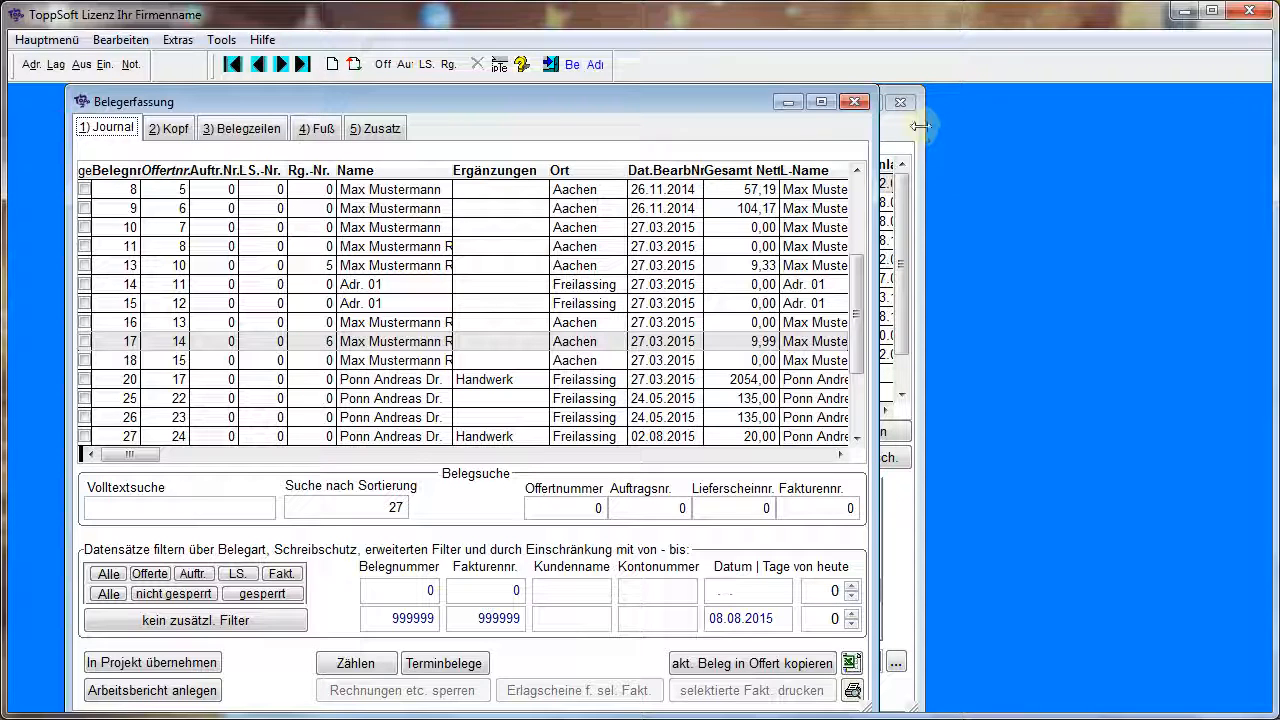
left_click(56, 64)
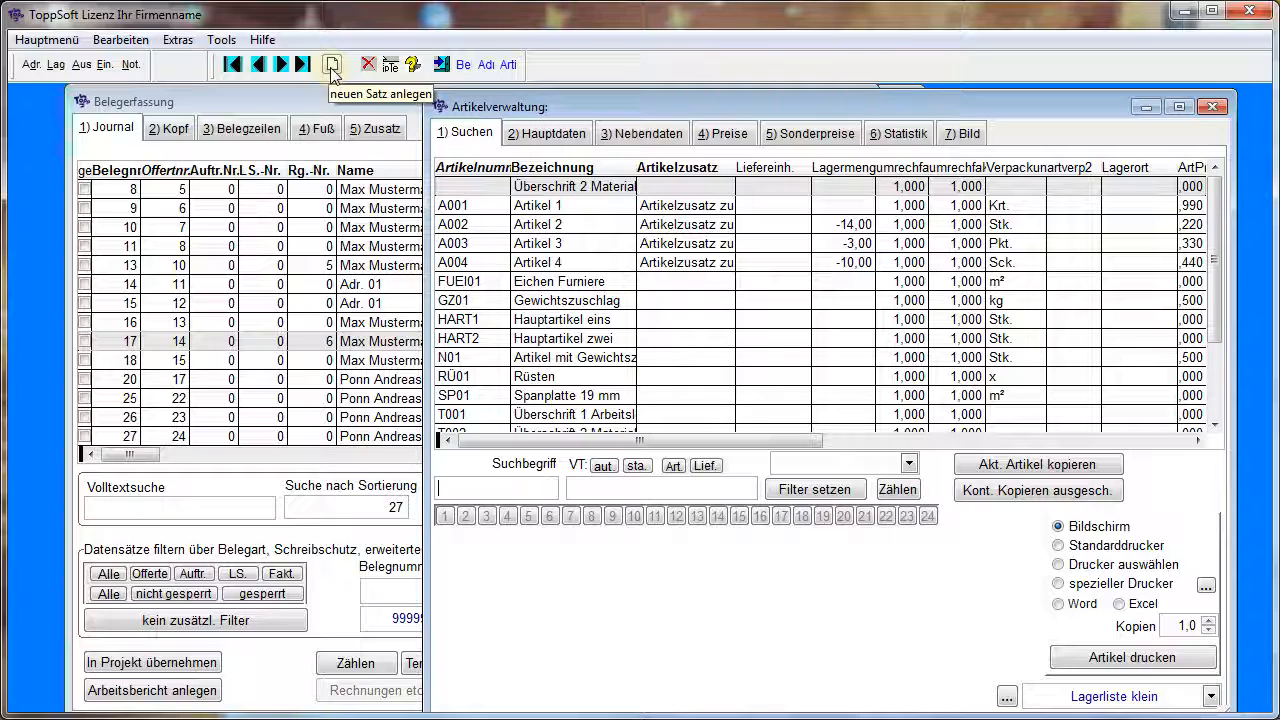
Close the article management, document entry and address management windows
left_click(1212, 106)
left_click(854, 102)
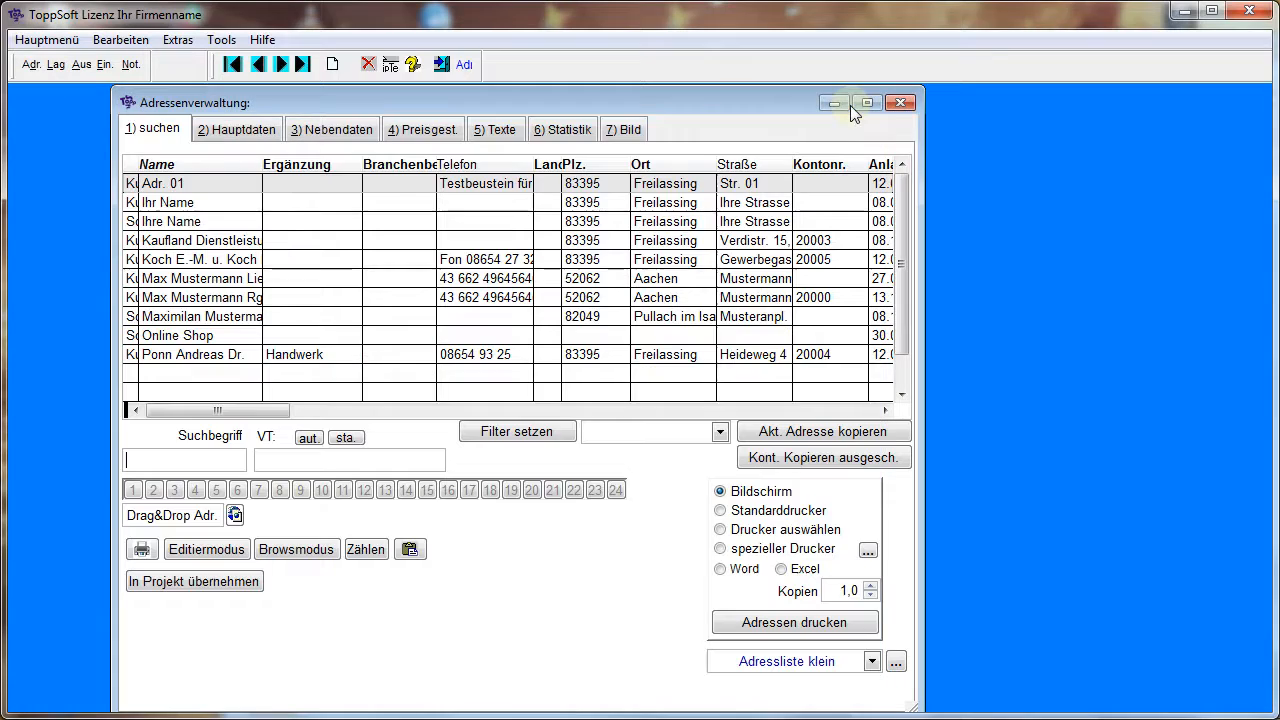
left_click(901, 103)
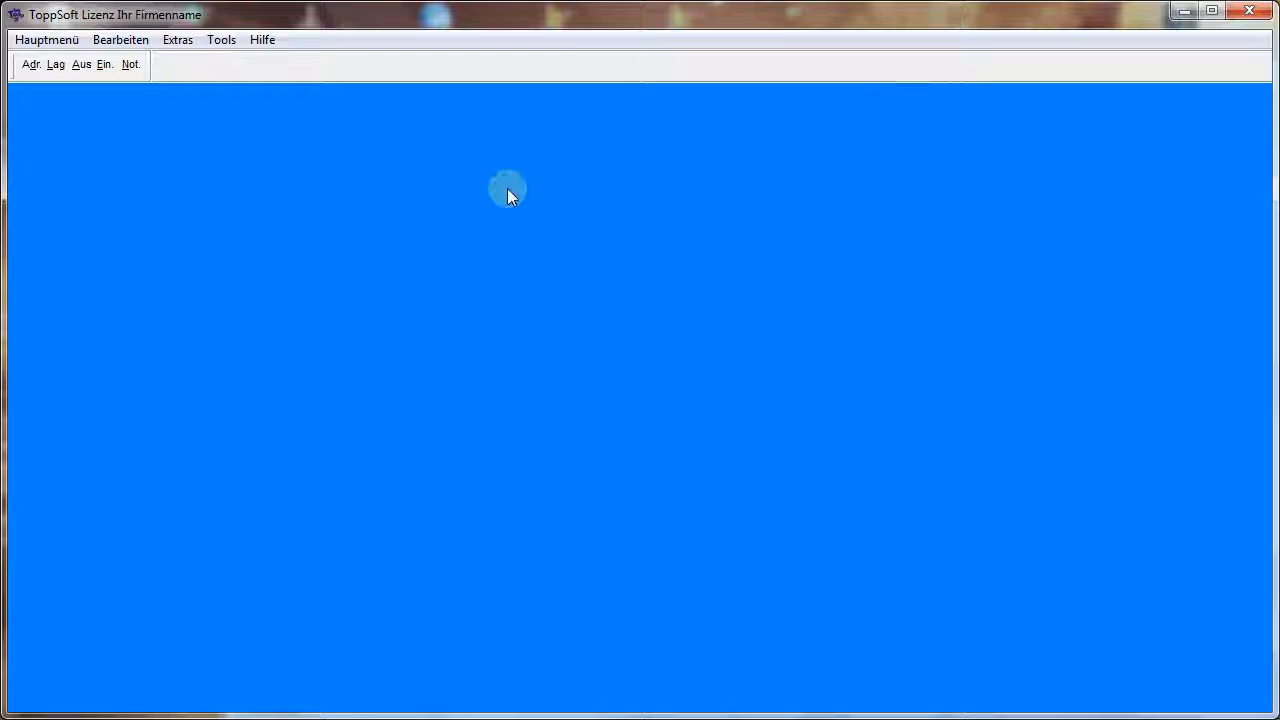
Reopen address management and display the main data of Kaufland Dienstleistung GmbH & Co. KG
left_click(31, 65)
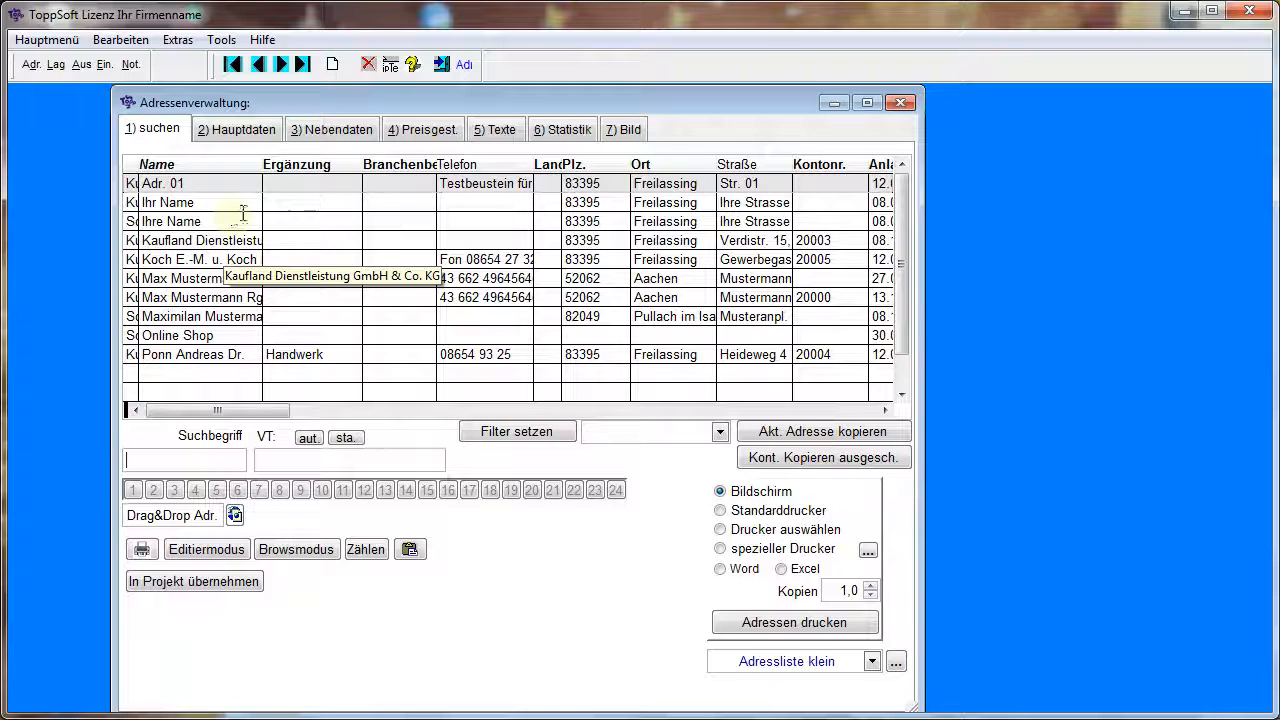
left_click(216, 241)
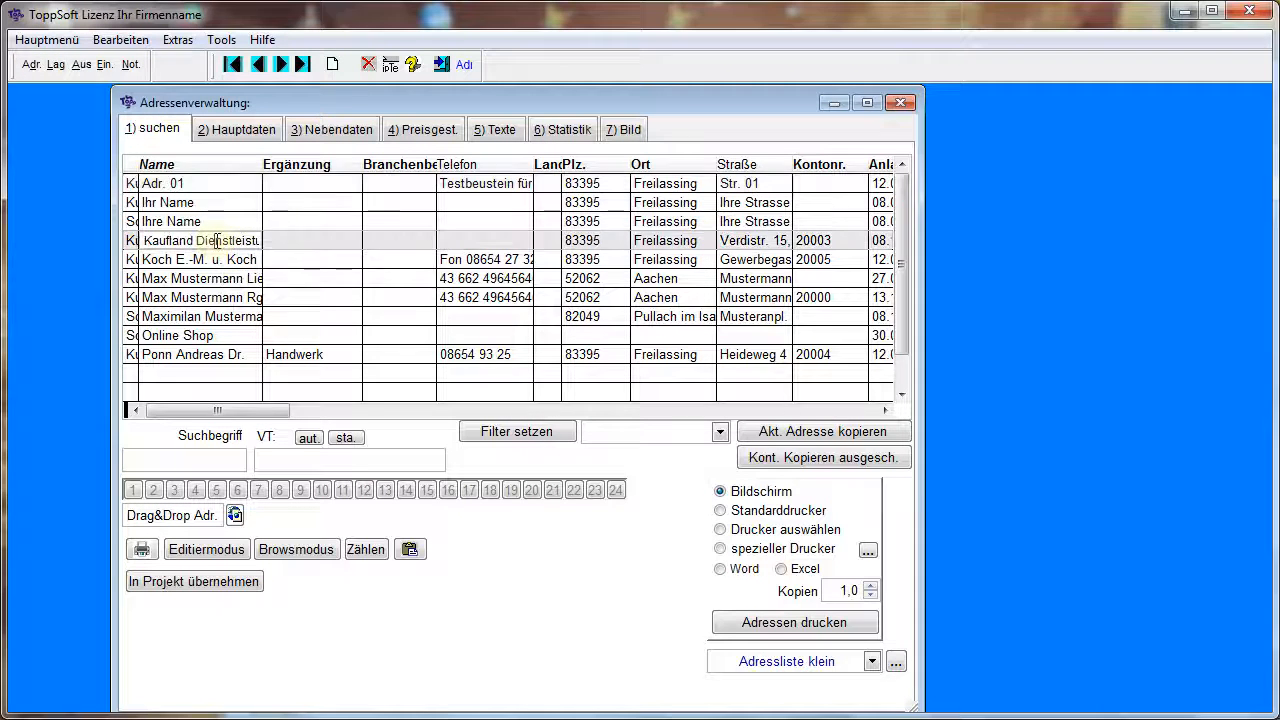
left_click(264, 133)
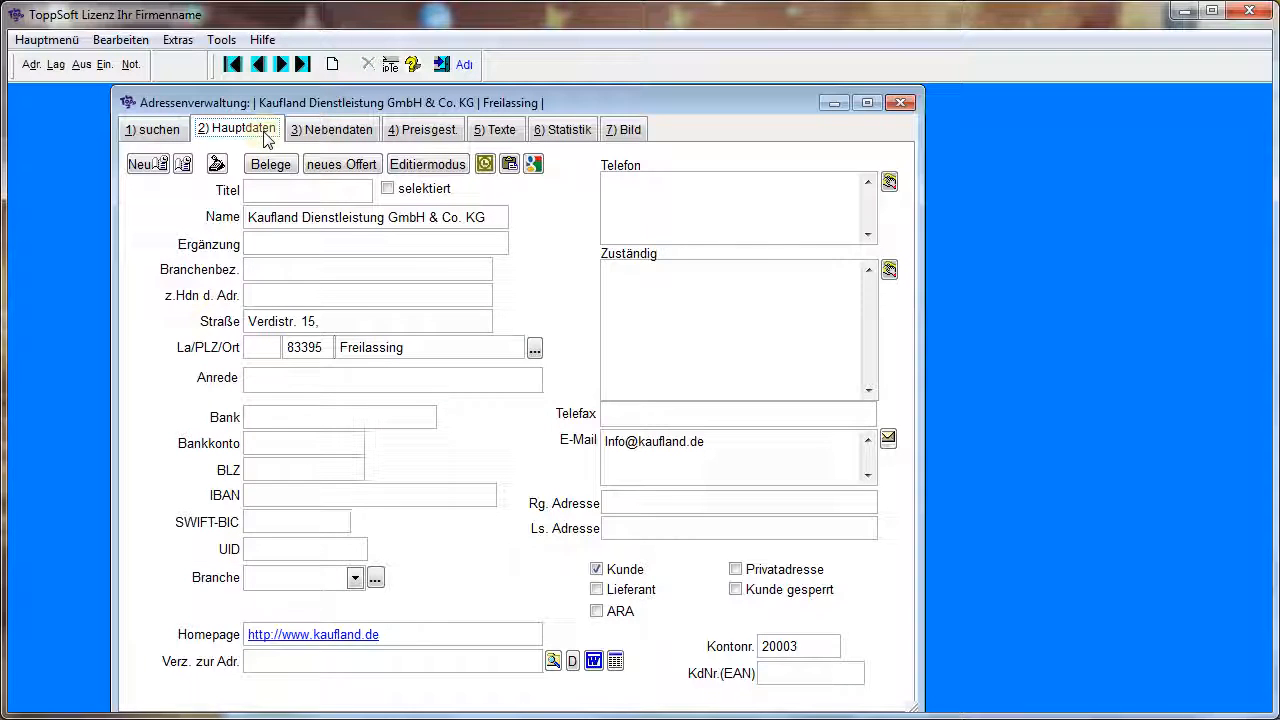
Create a phone note for the Kaufland address with the subject Test, check it in the overview, and close the notes window
left_click(146, 165)
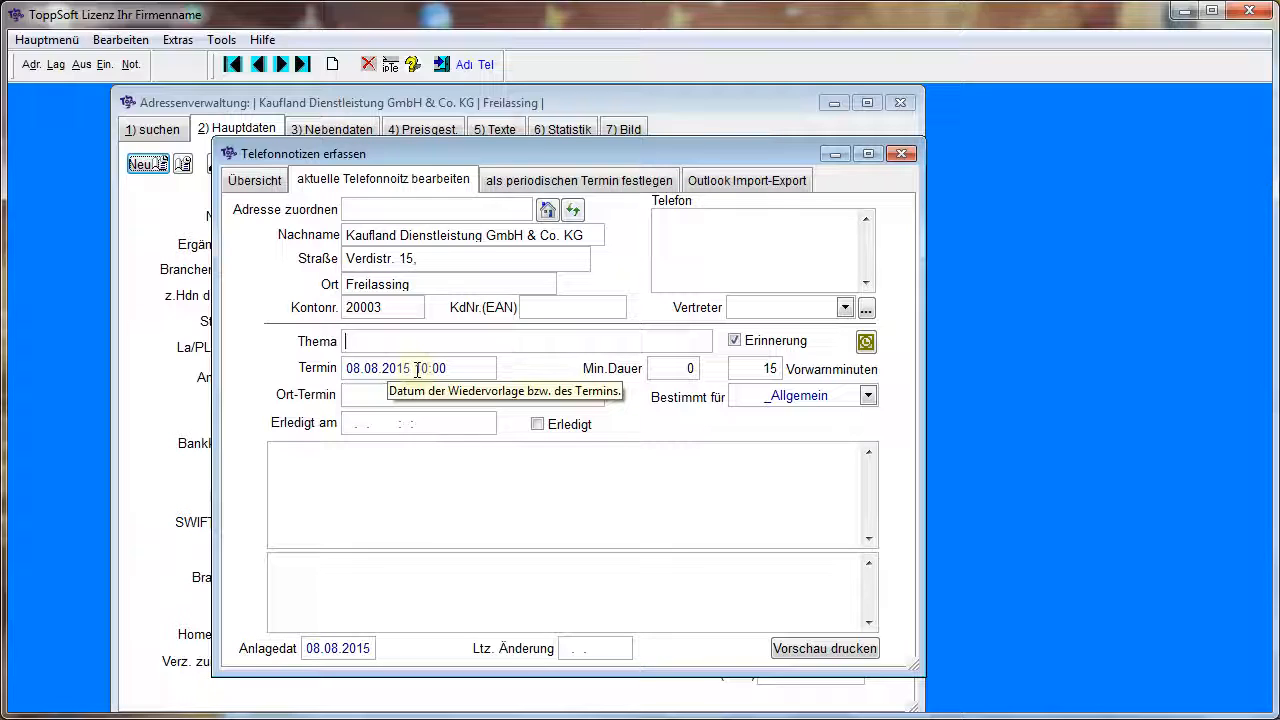
type("Test")
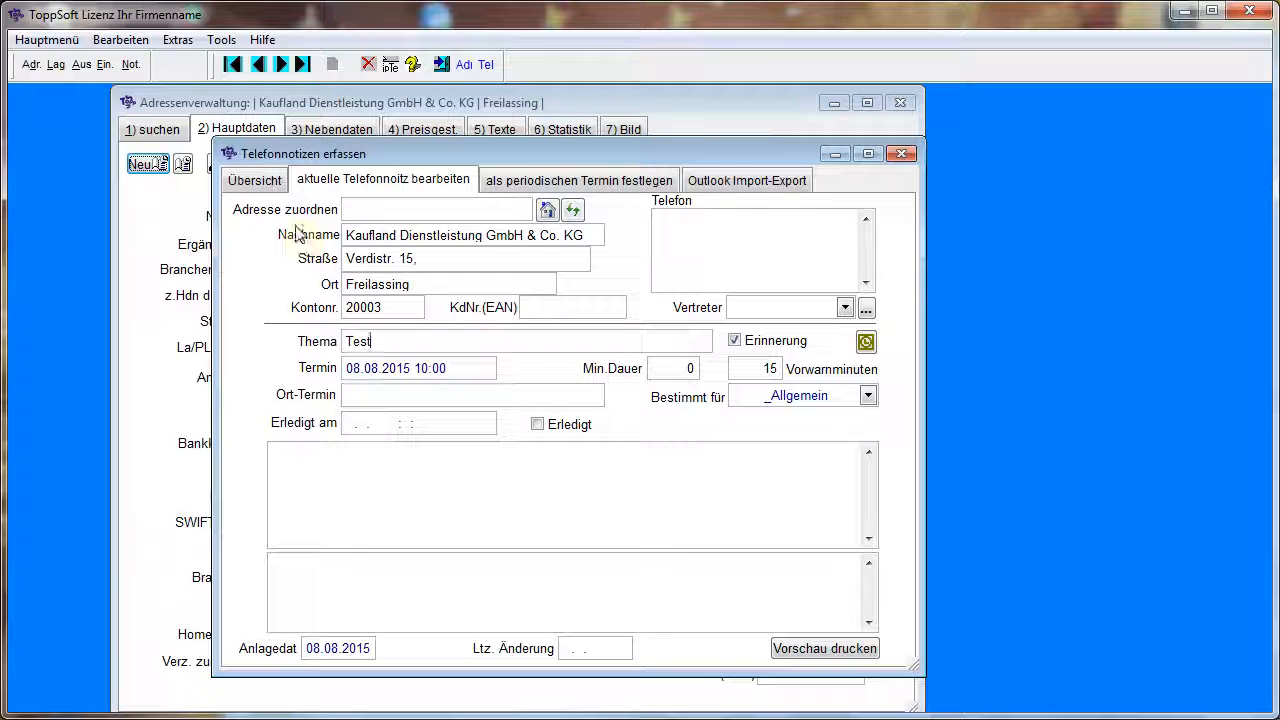
left_click(253, 180)
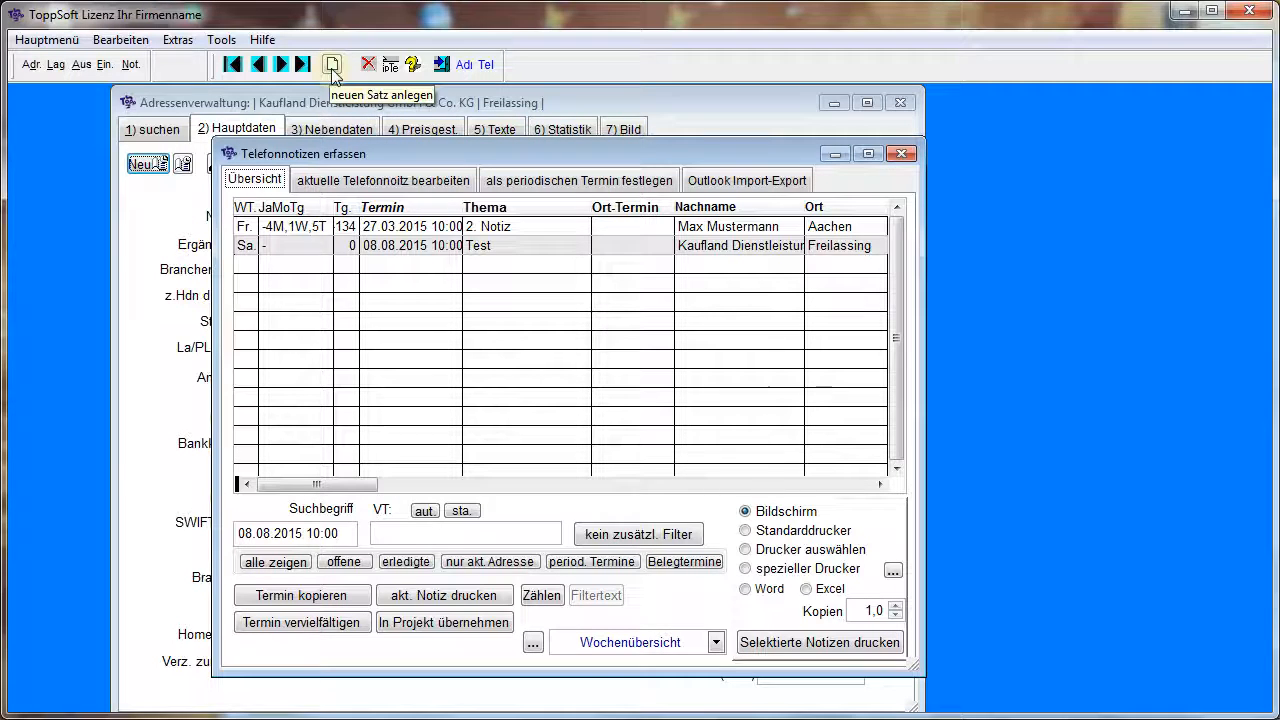
left_click(900, 154)
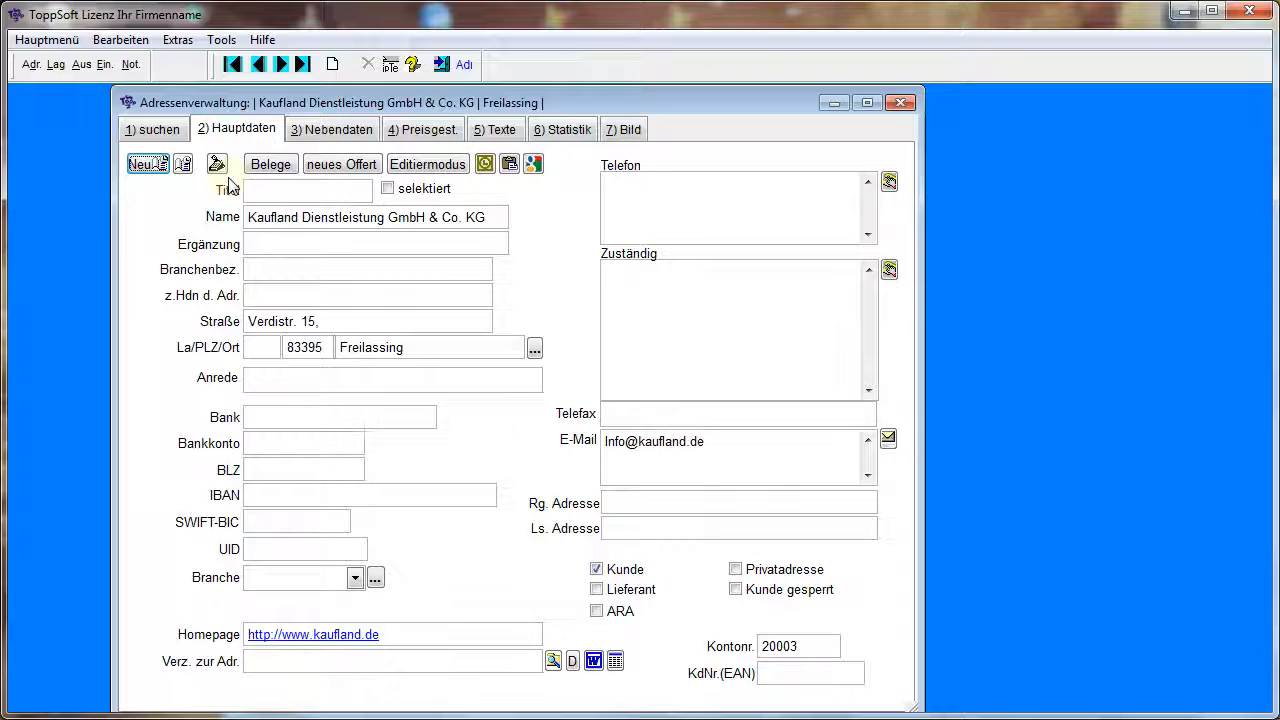
Create a new offer from the Kaufland address, review its header data, and open its line items
left_click(330, 170)
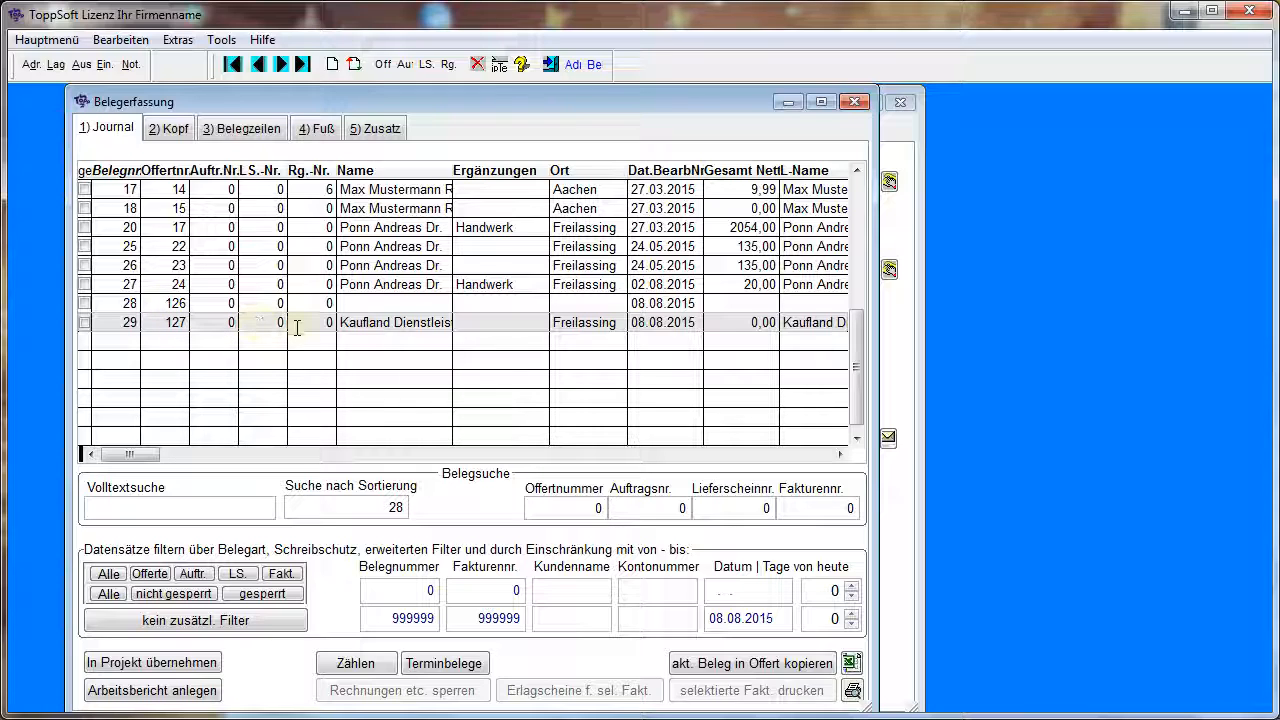
left_click(172, 128)
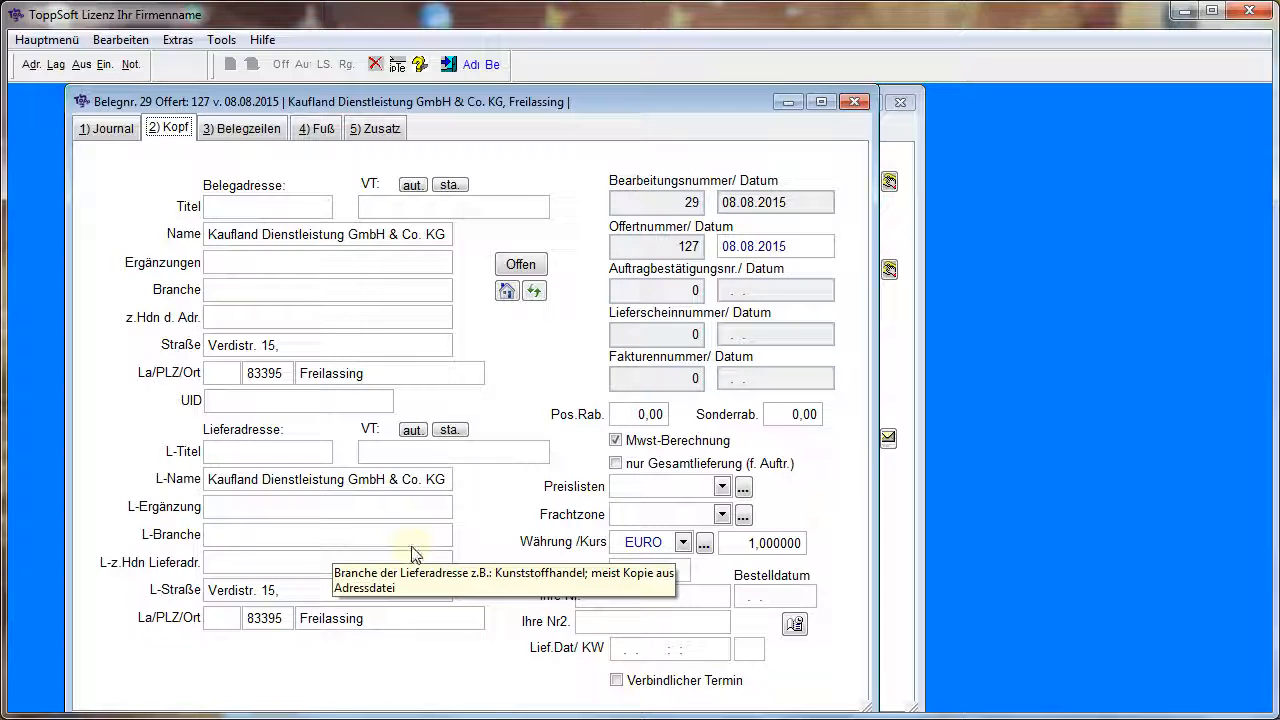
left_click(245, 130)
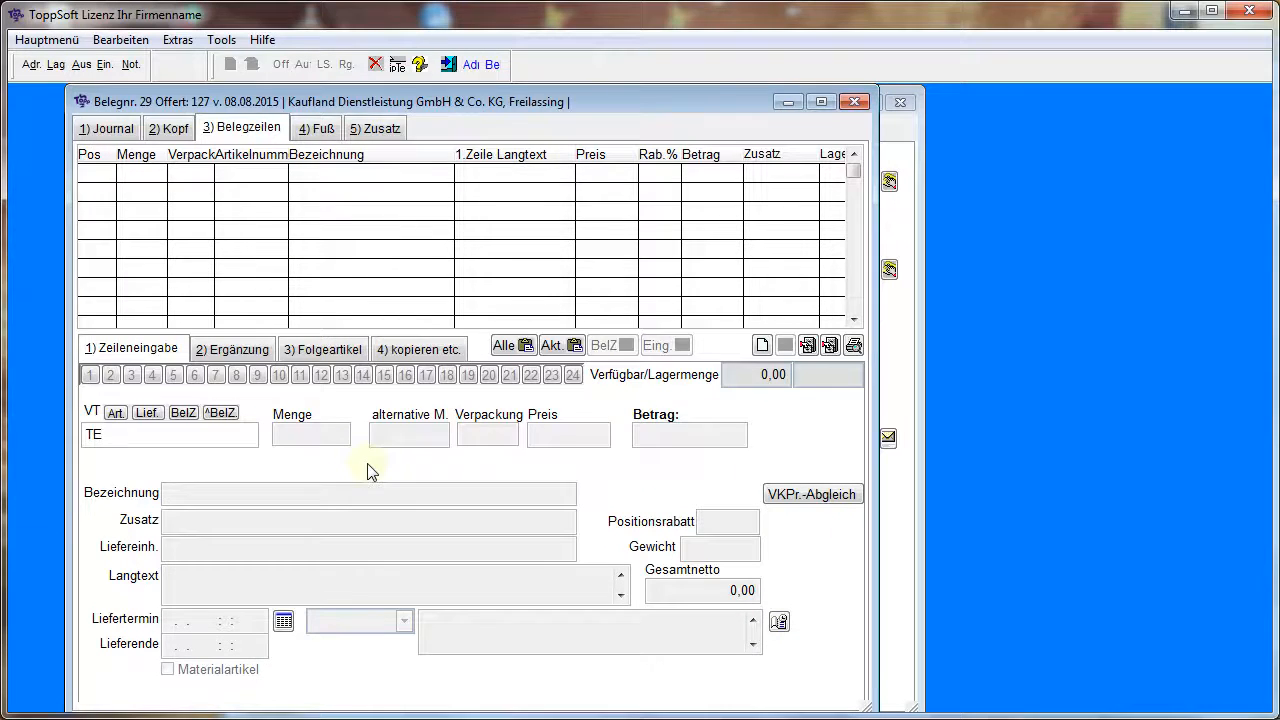
Search the articles for TE and add Artikel 1 (A001) to the offer with a quantity of 2
key("Return")
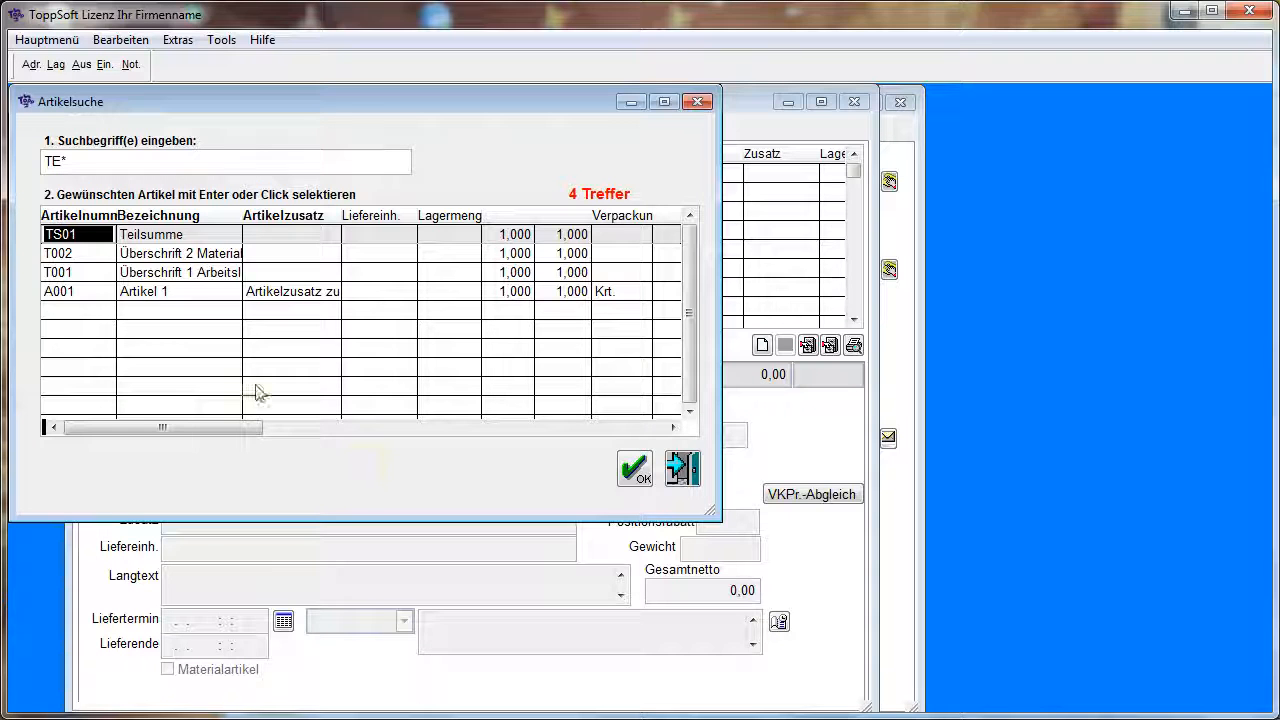
double_click(166, 292)
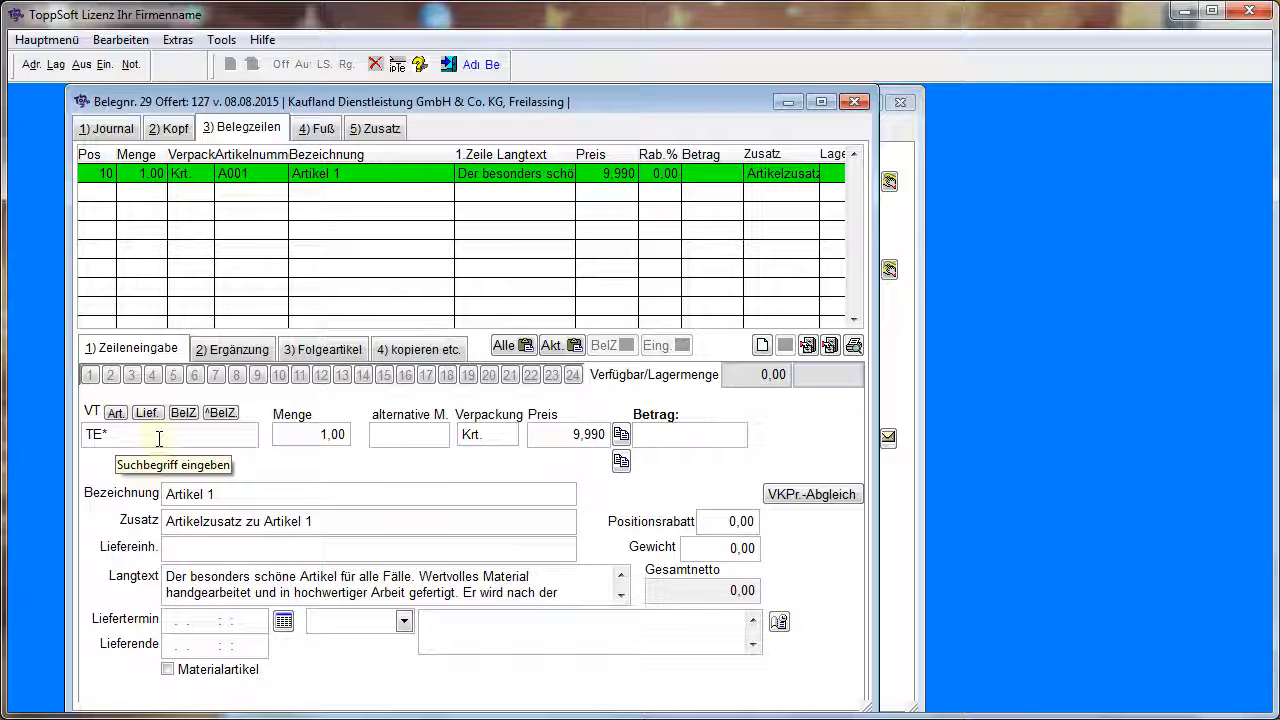
type("2")
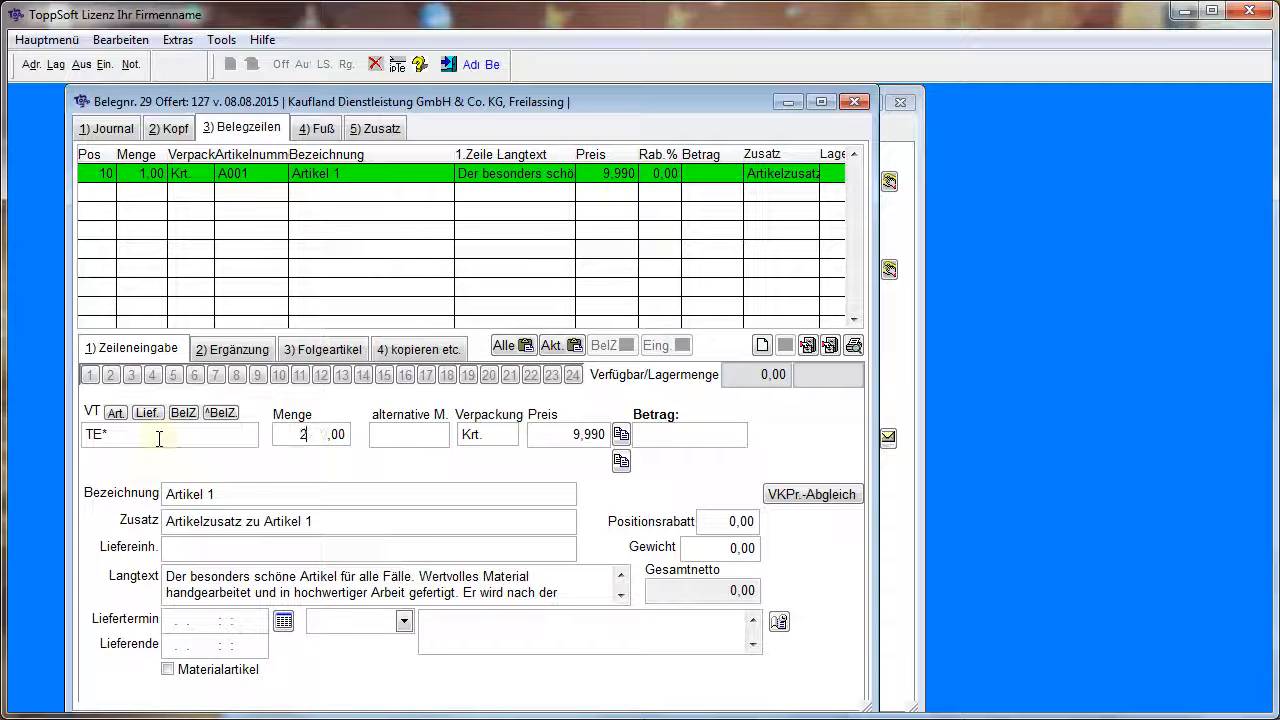
key("Return")
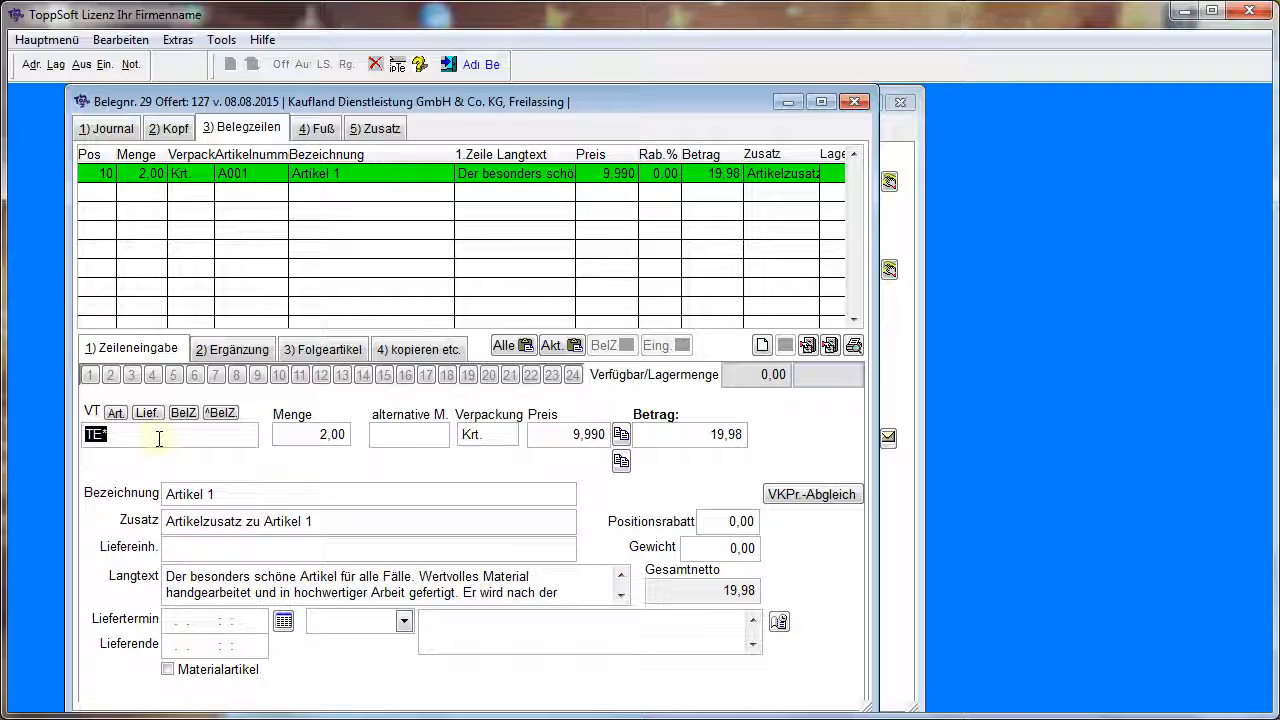
List all articles with the search term * and add Hauptartikel eins (HART1) to the offer with a quantity of 2
type("*")
key("Return")
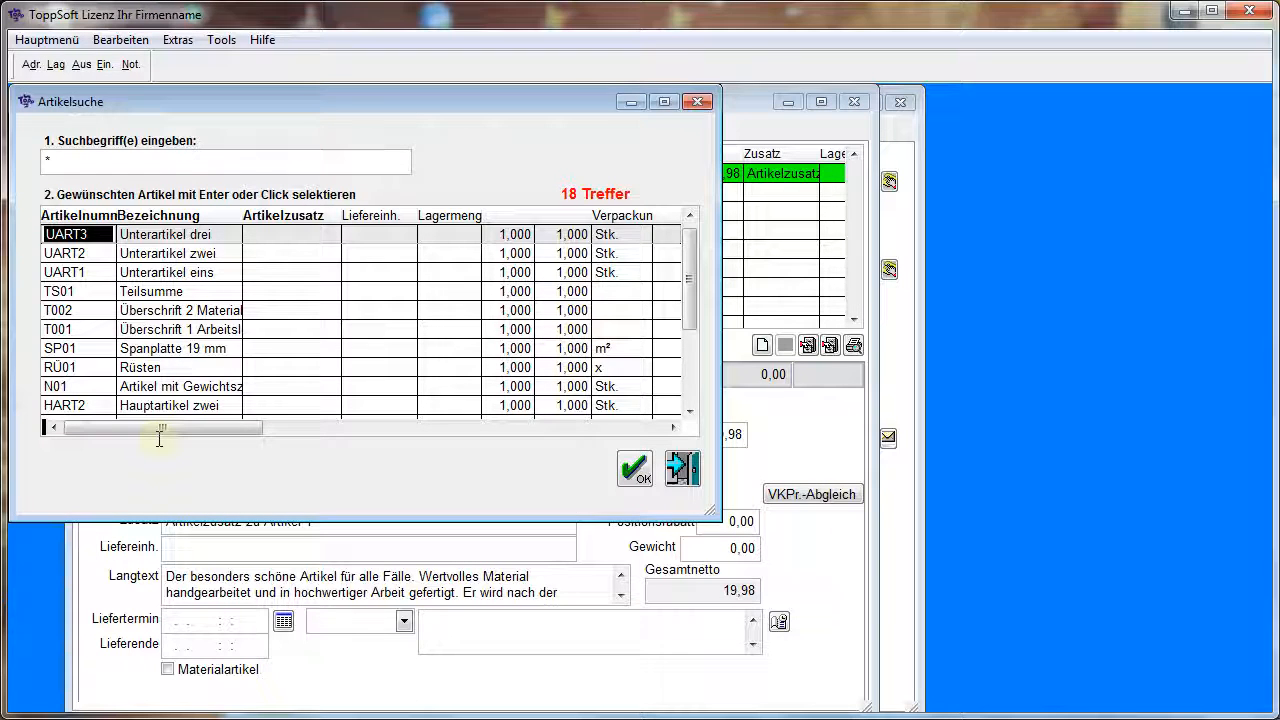
left_click_drag(693, 277, 691, 337)
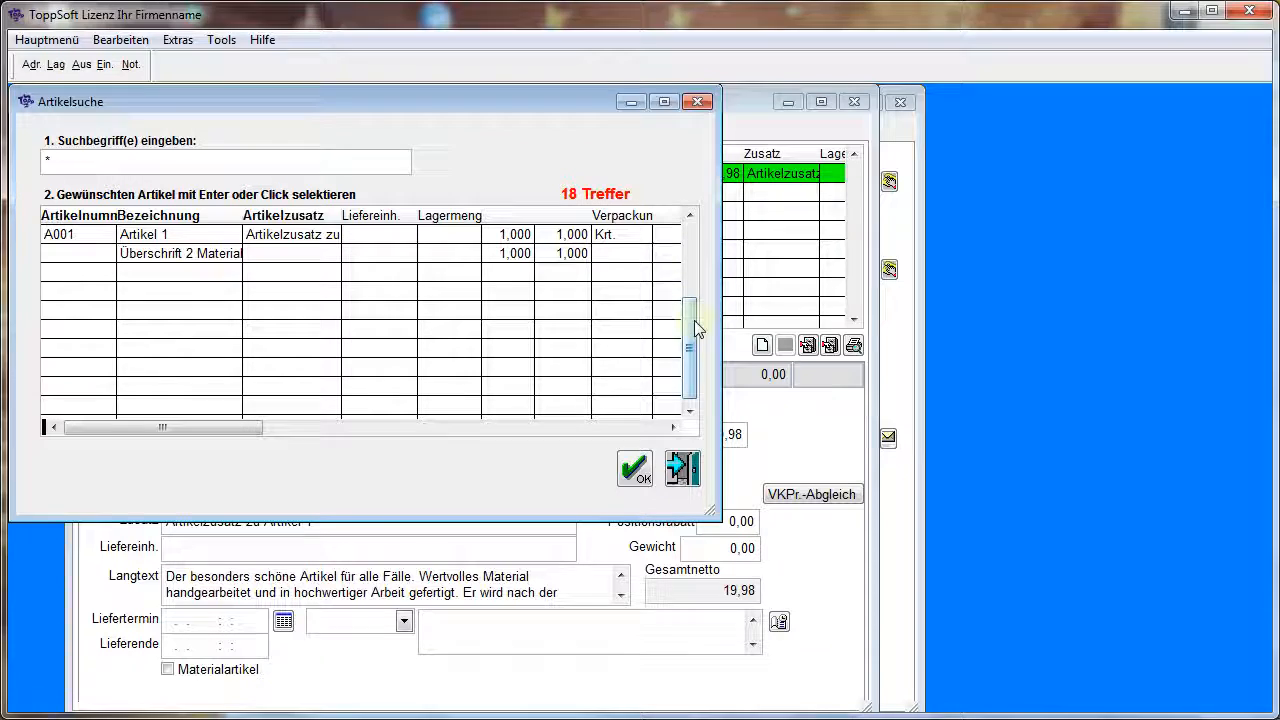
left_click(689, 268)
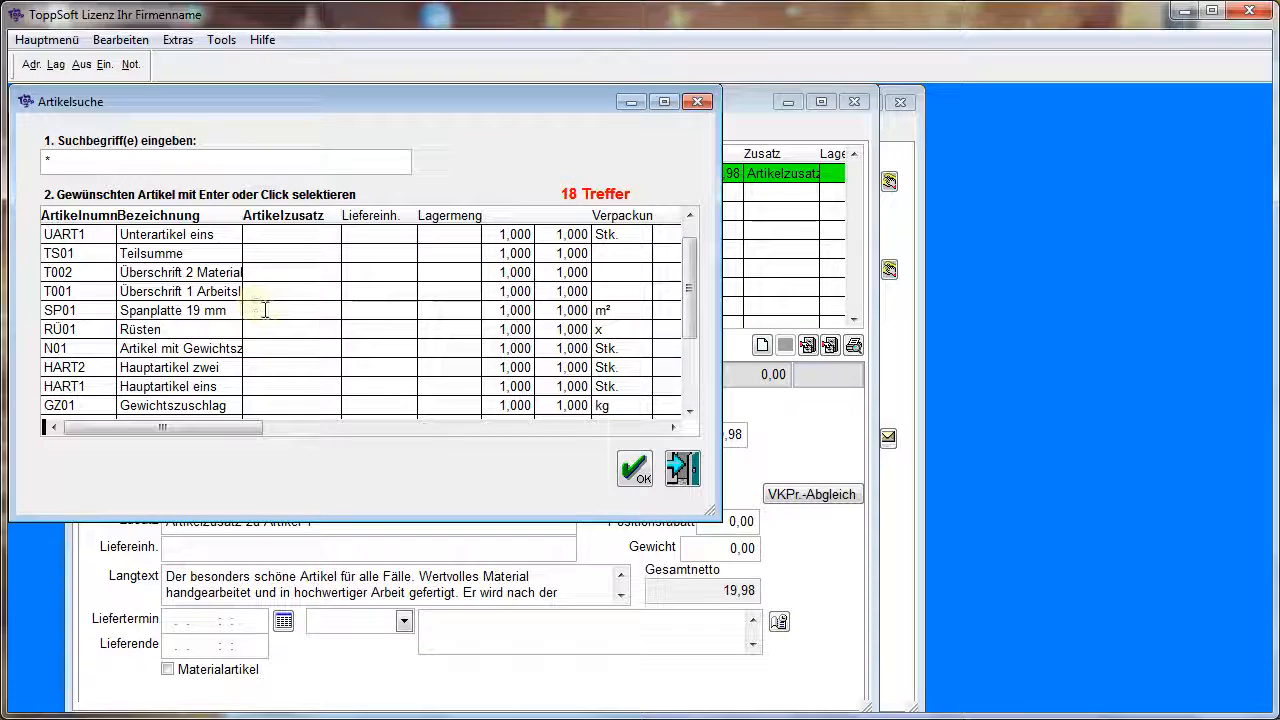
left_click(213, 386)
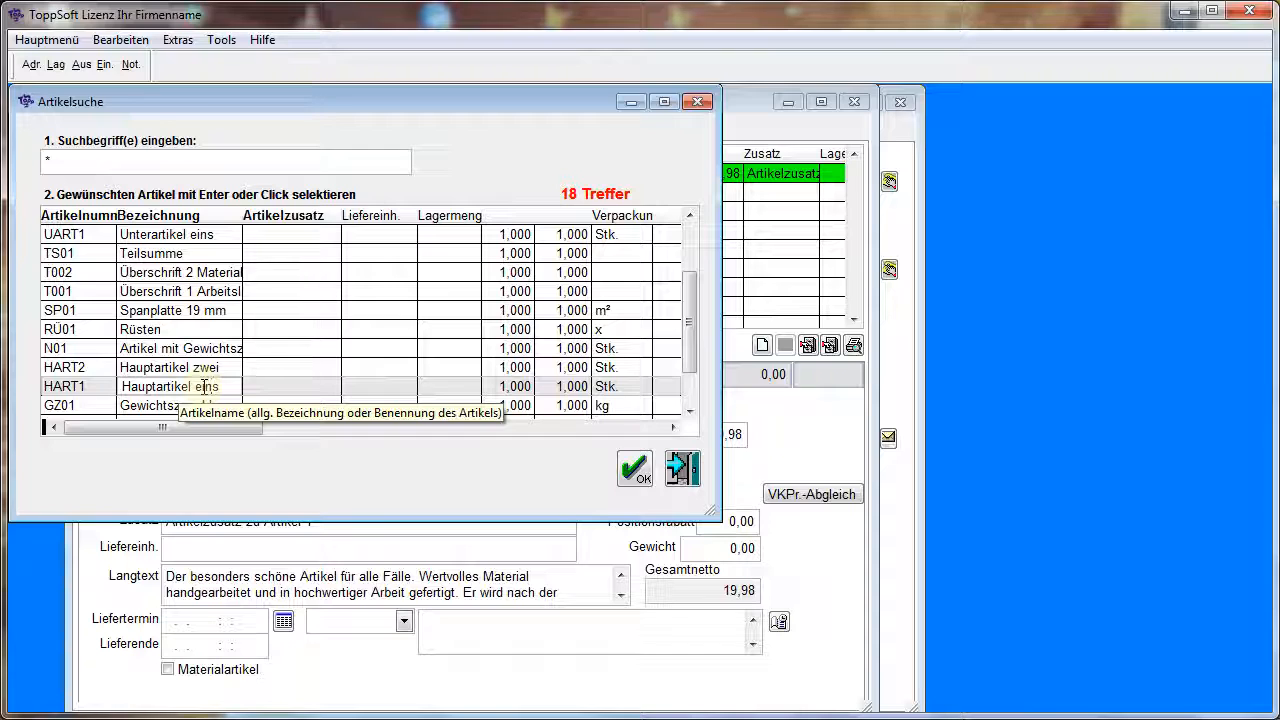
left_click(634, 468)
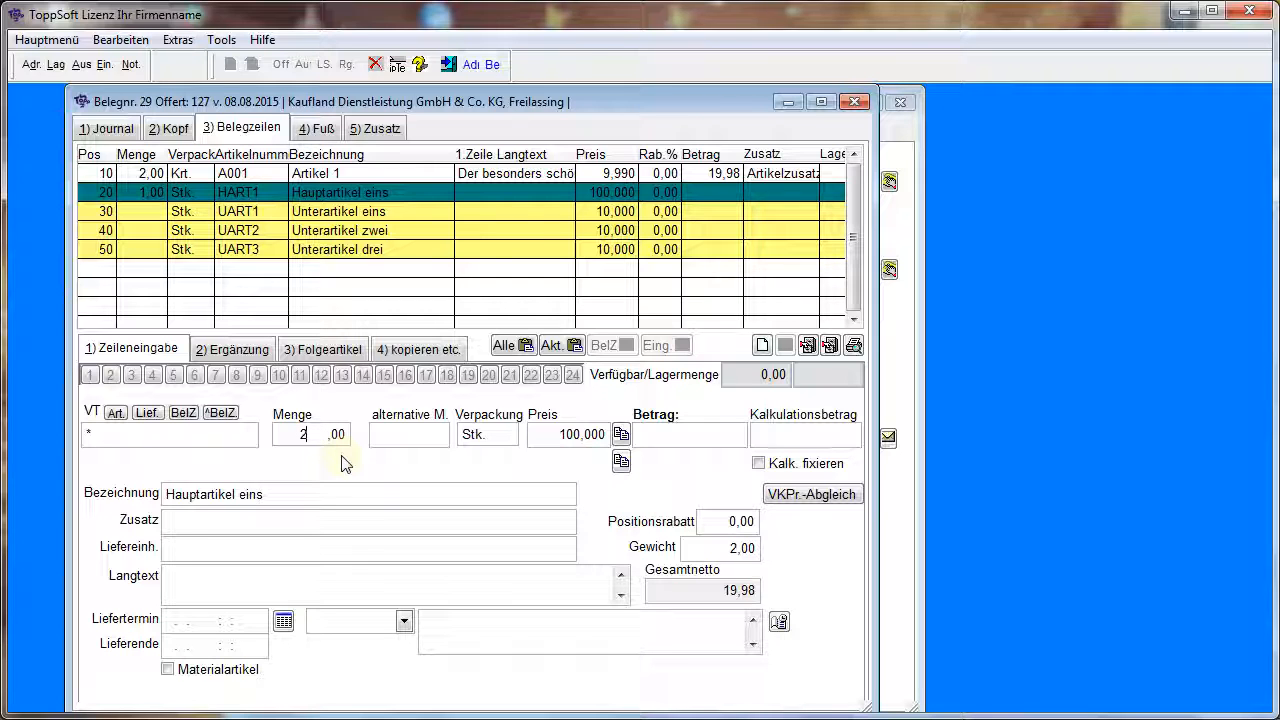
key("Return")
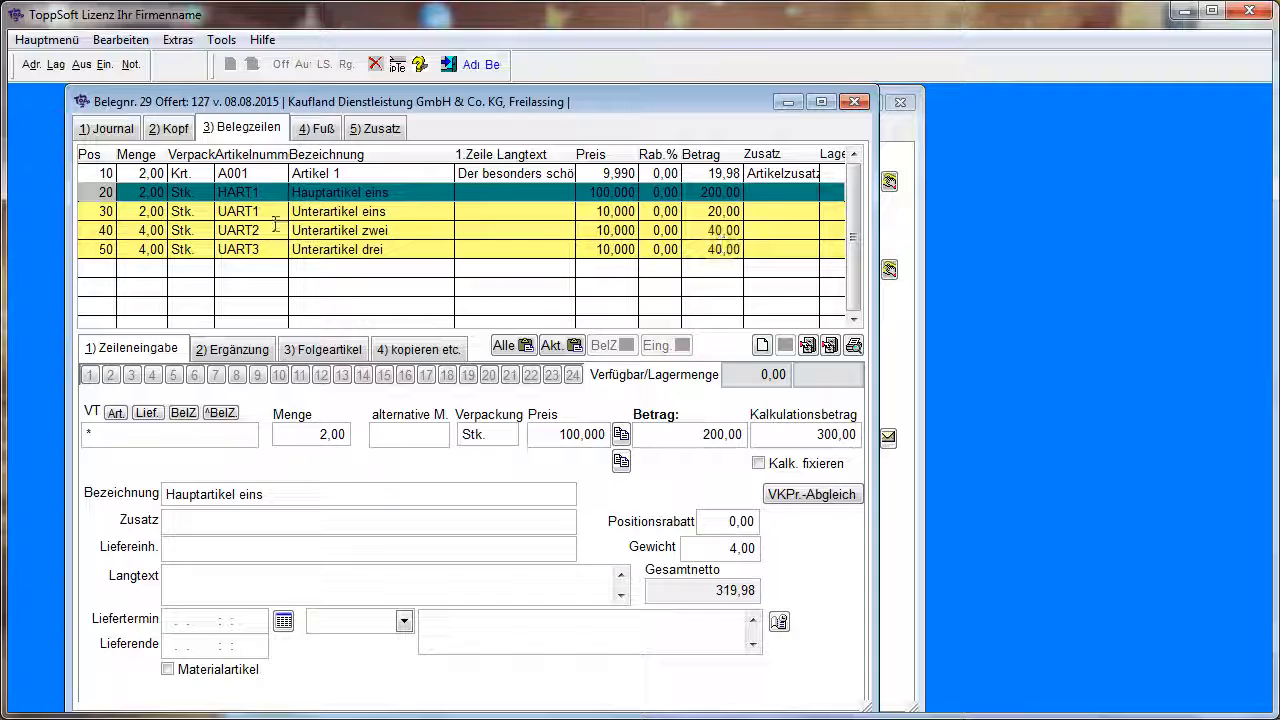
Select sub-article UART2 in the offer, check its follow-up article settings, and close the document
left_click(346, 232)
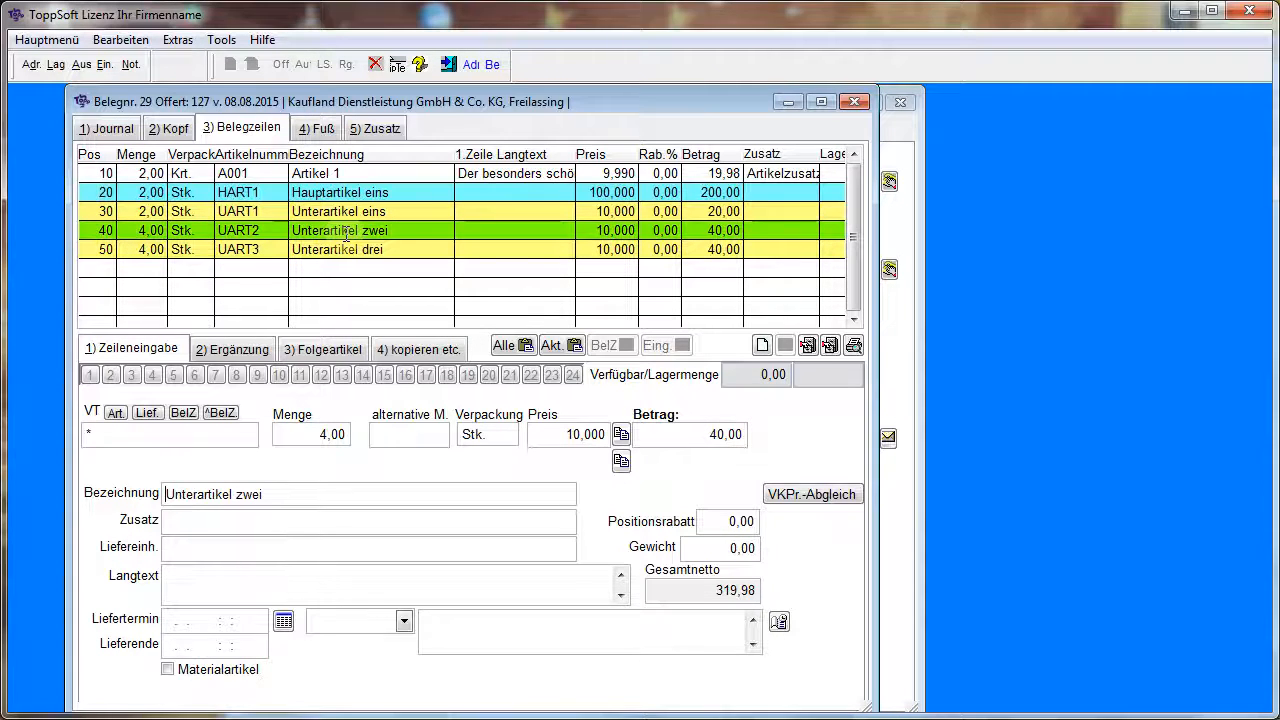
left_click(338, 350)
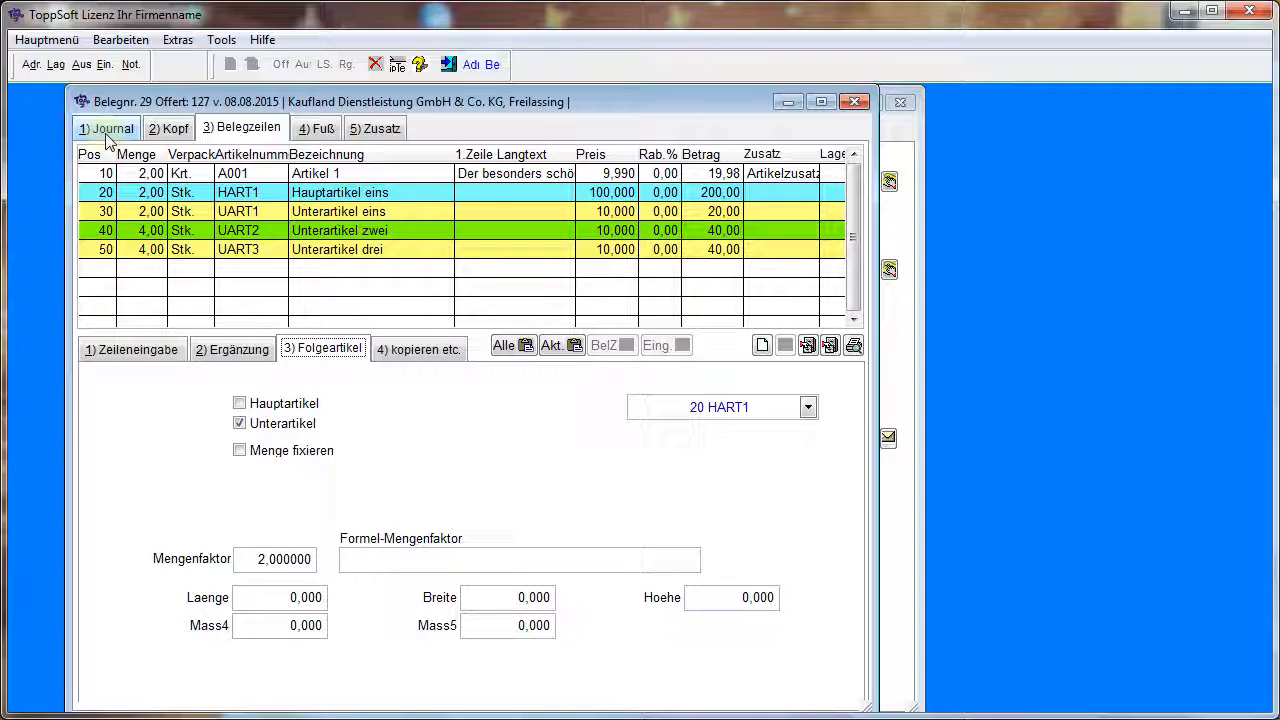
left_click(855, 102)
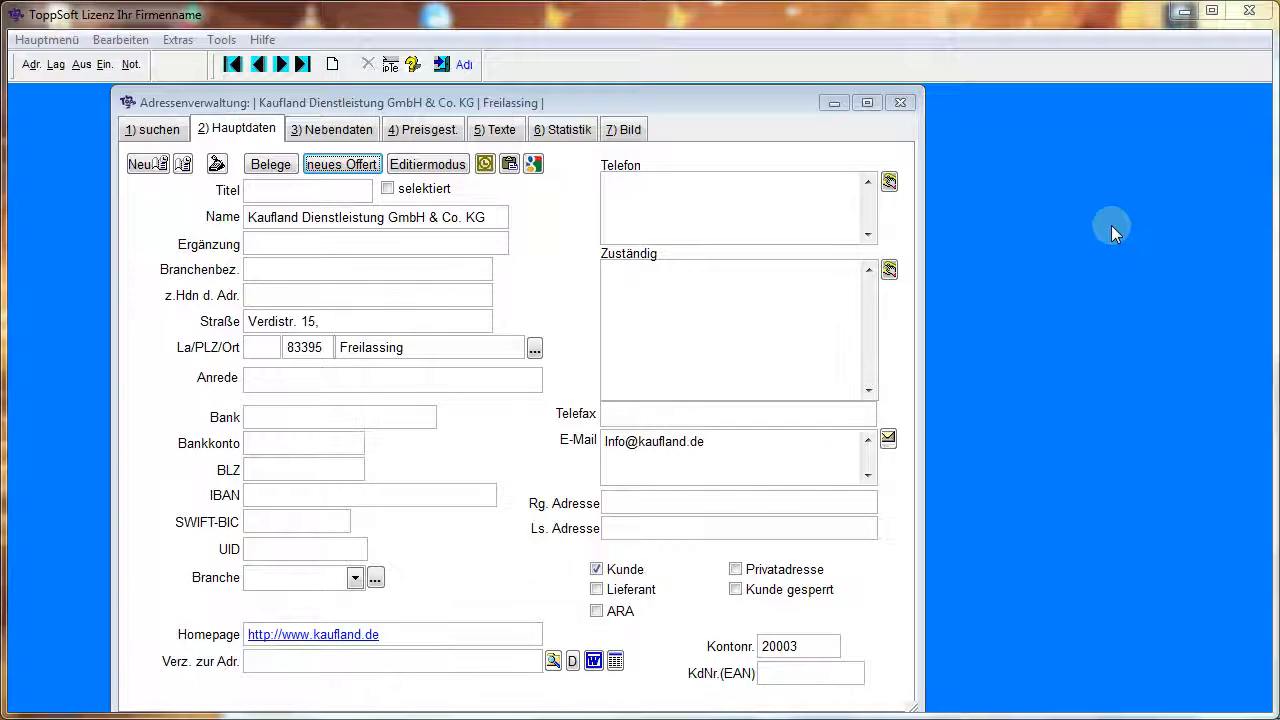
Select the dental practice in the address list and review its additional data and its VT selection text
left_click(153, 133)
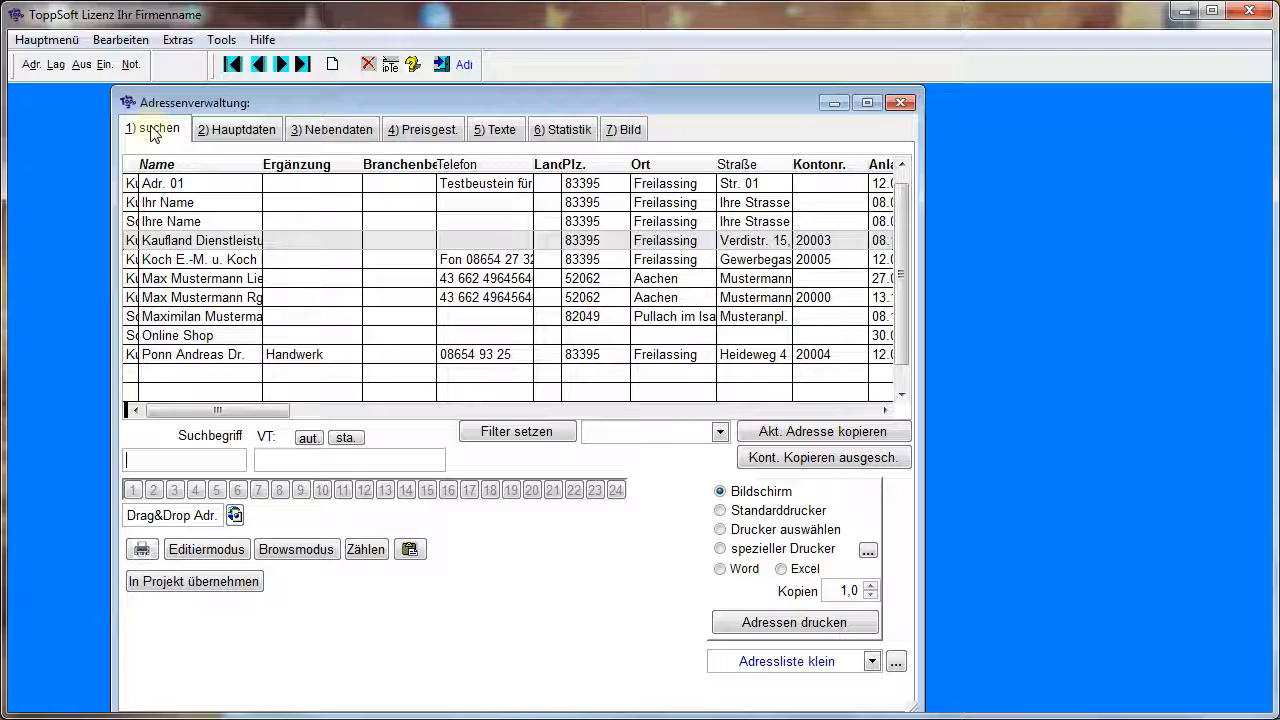
left_click(230, 262)
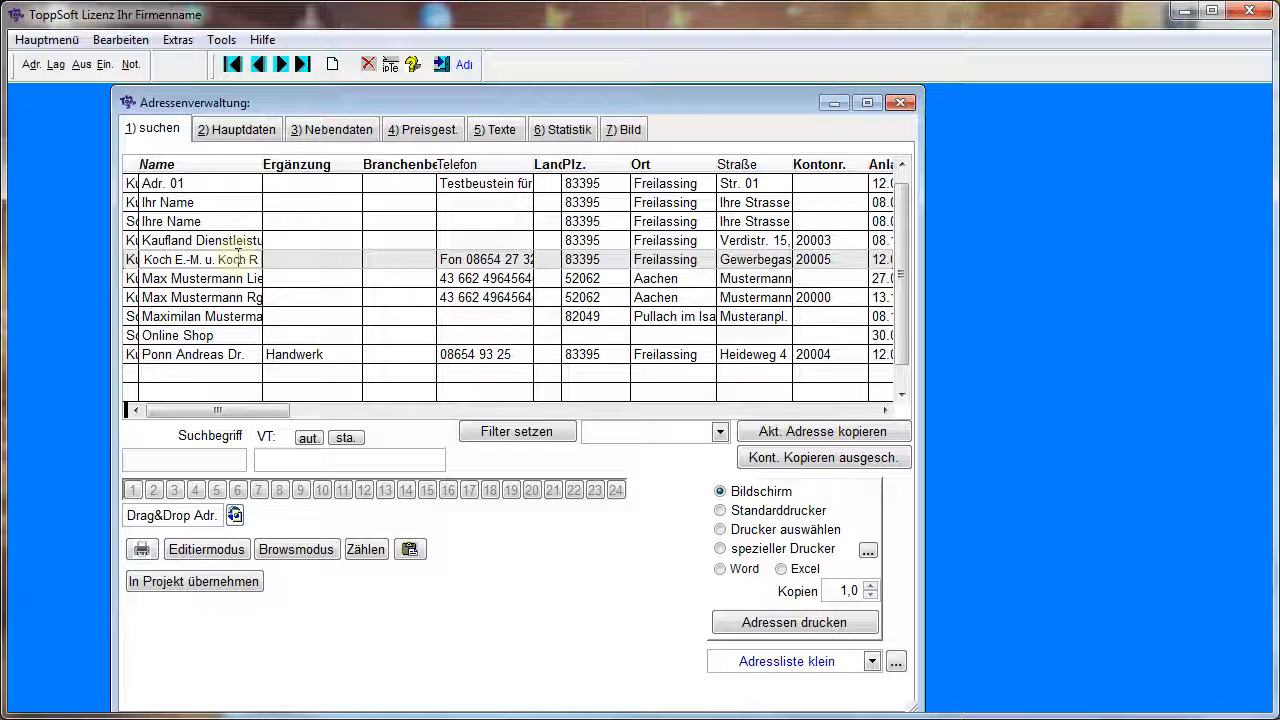
left_click(361, 137)
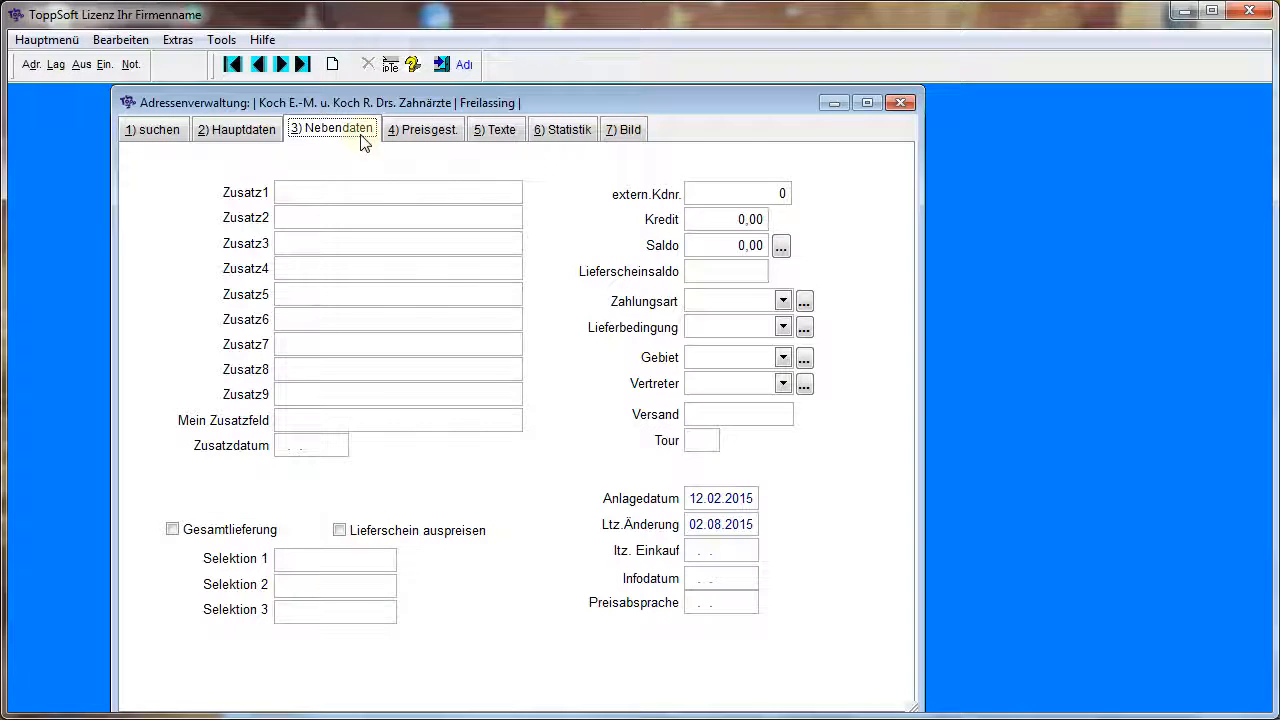
left_click(497, 133)
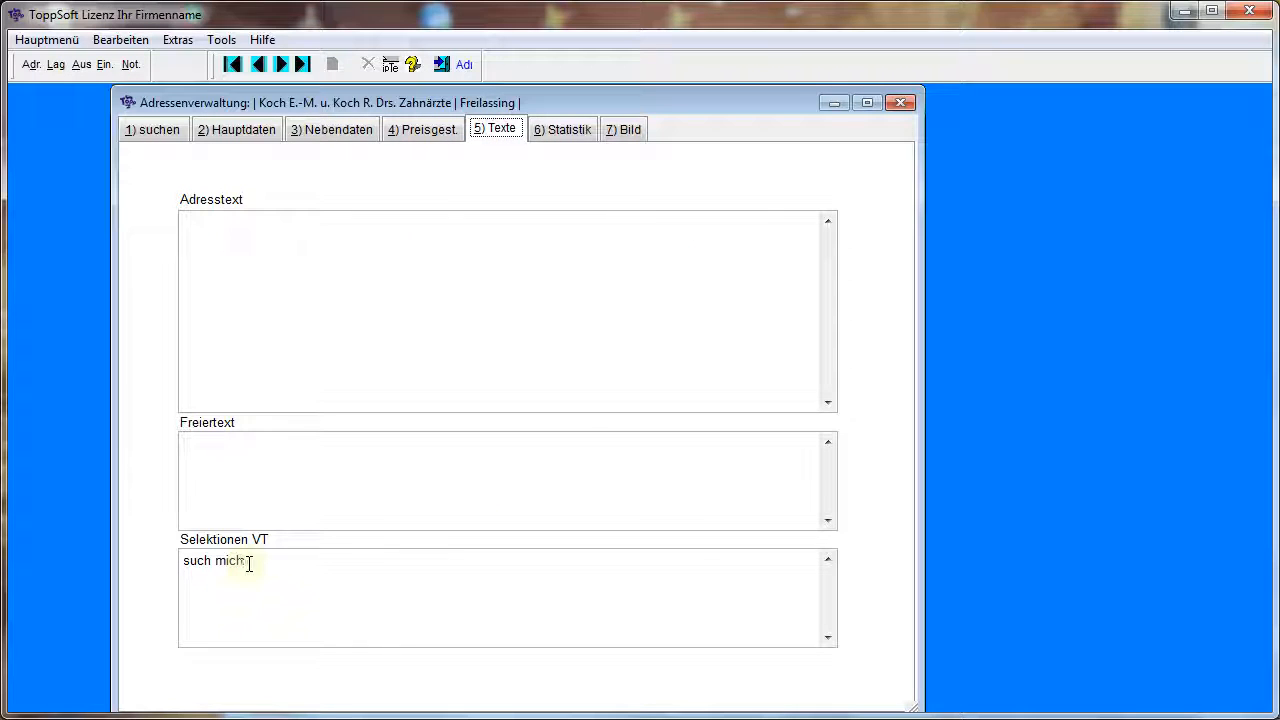
With the Online Shop address selected, run a full-text address search for SU MI and check the found address's texts
left_click(160, 130)
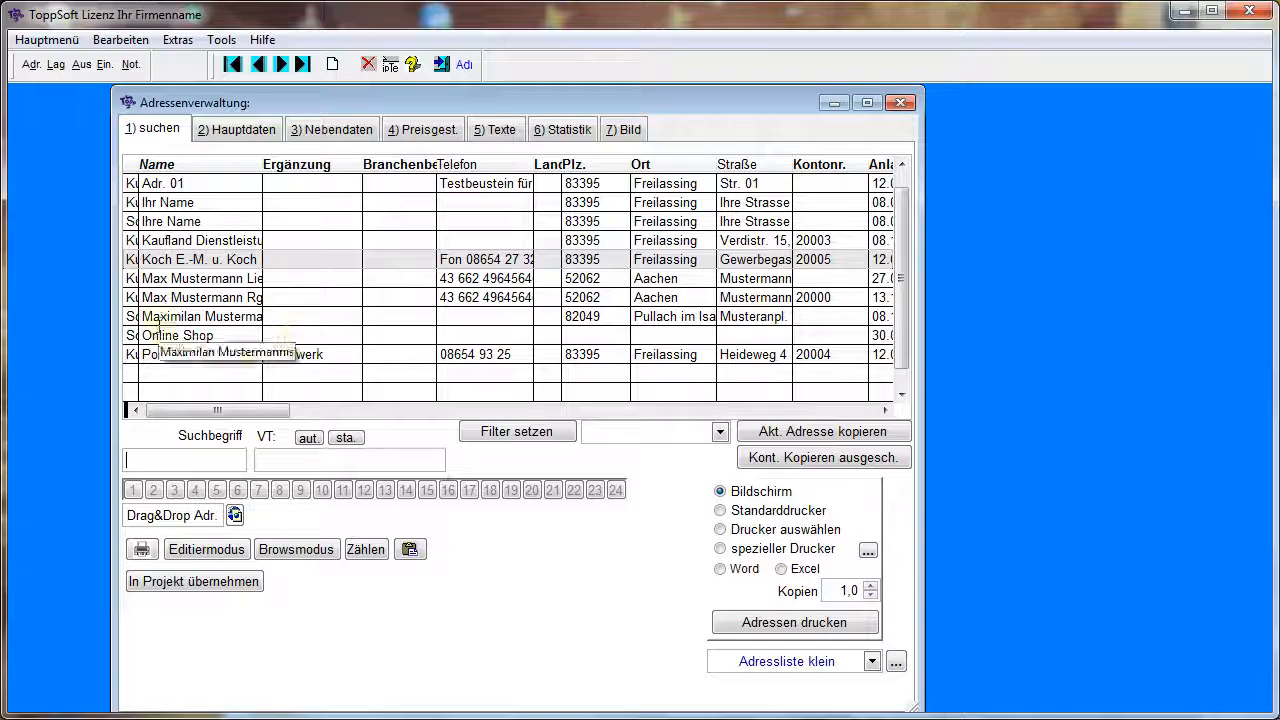
left_click(201, 335)
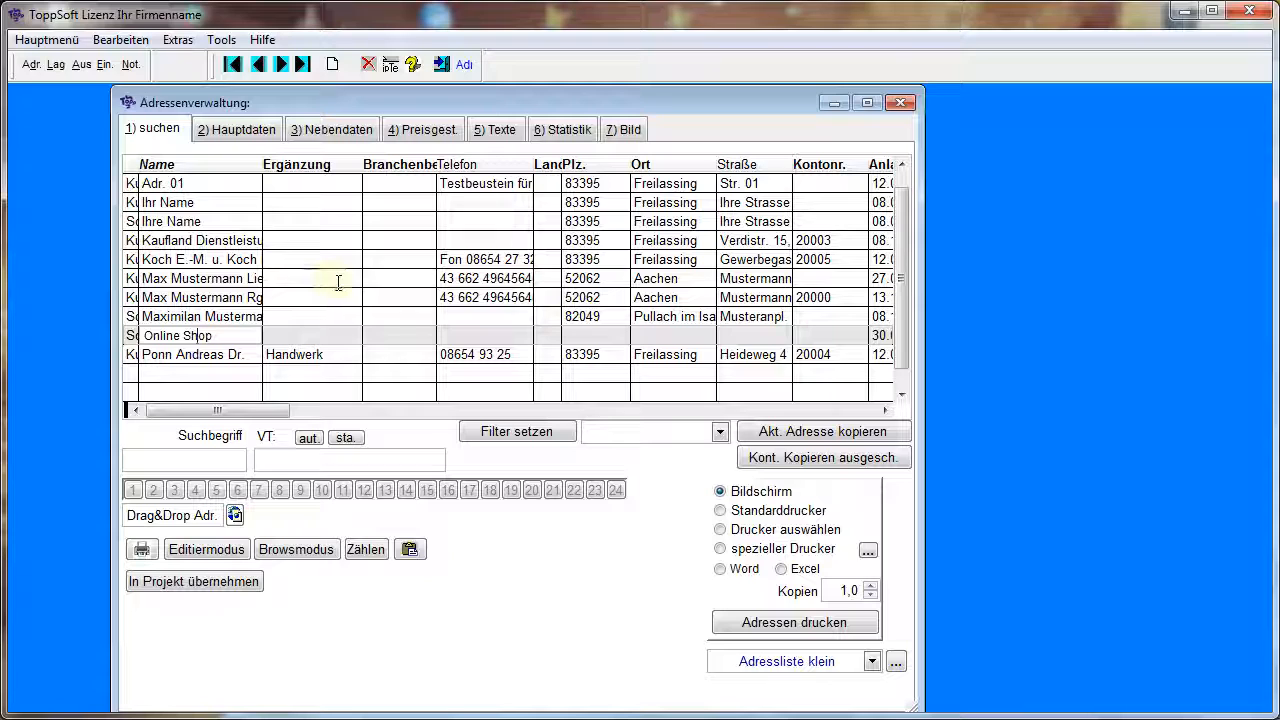
left_click(295, 461)
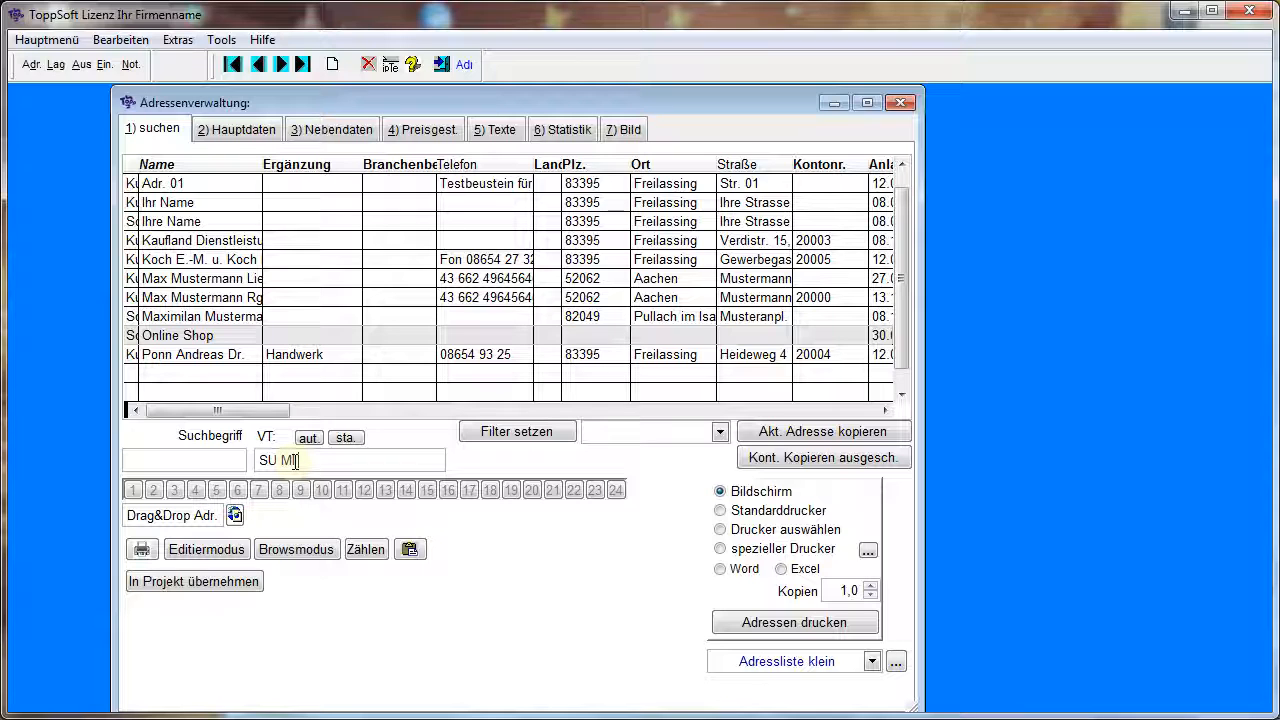
key("Return")
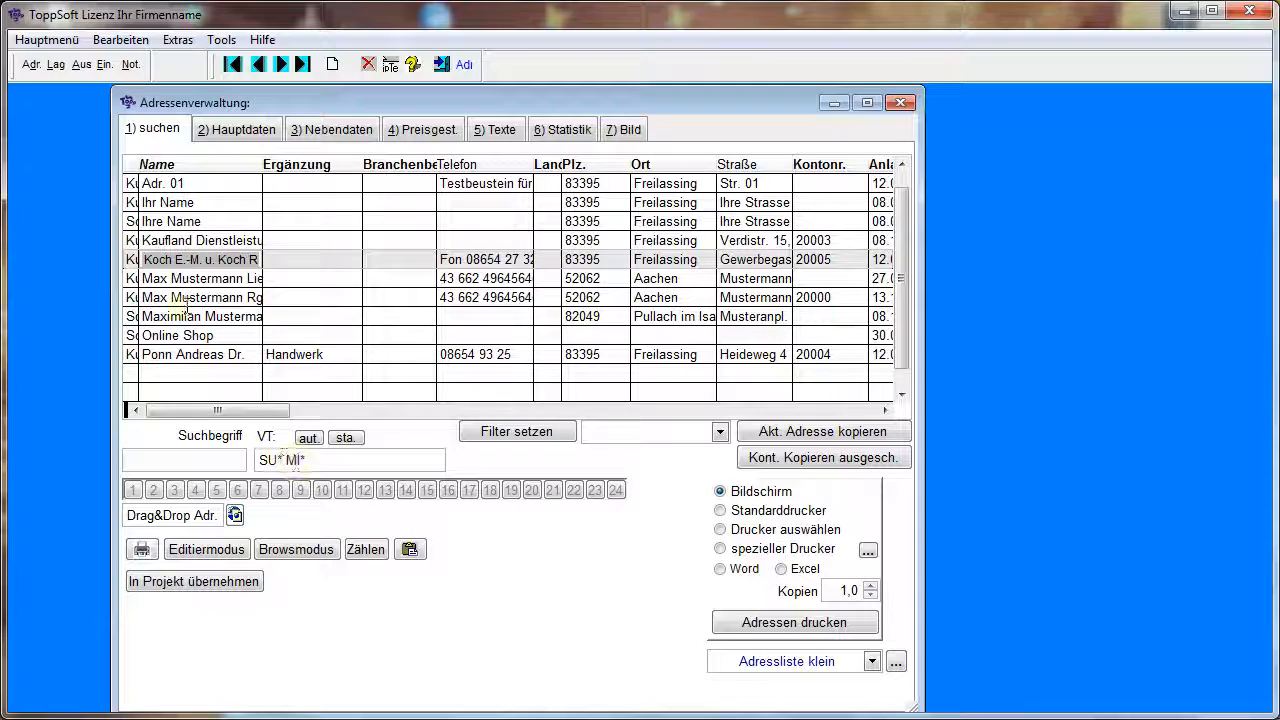
left_click(501, 130)
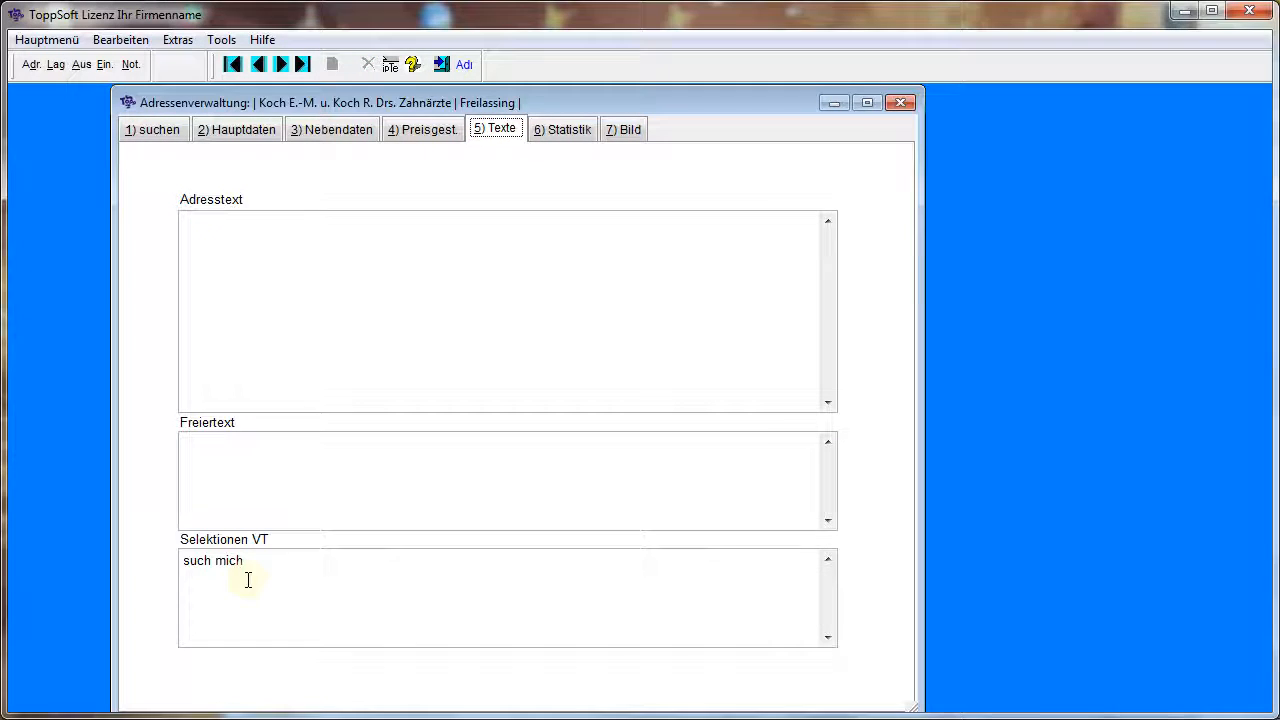
Run a full-text address search for FREU*, check the found address's main data, and return to the address list
key("alt+1")
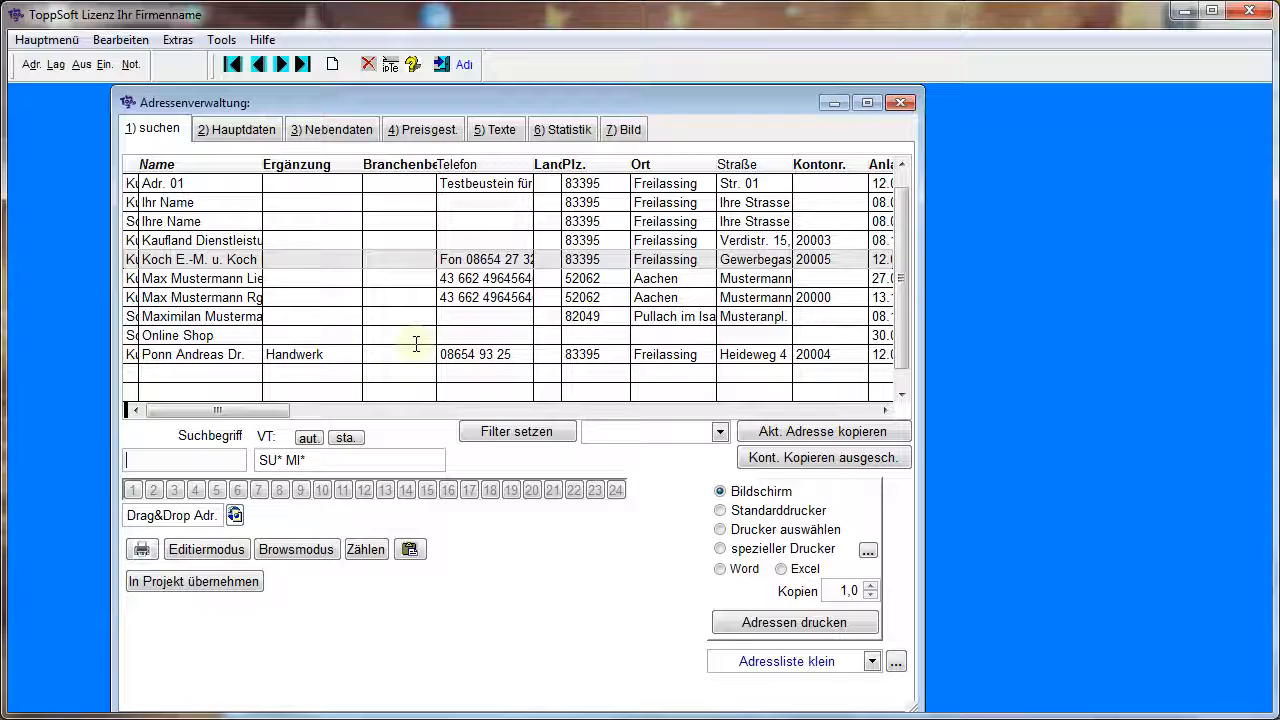
left_click_drag(318, 460, 203, 460)
type("FREU*")
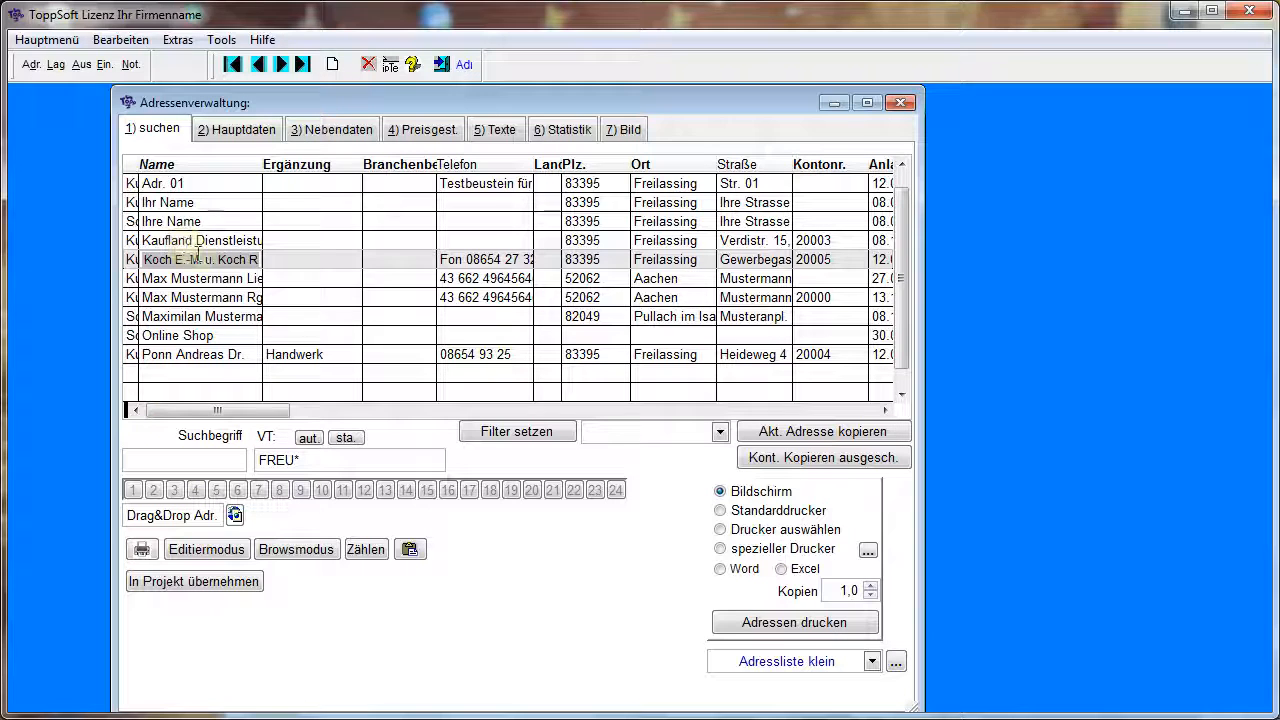
left_click(255, 132)
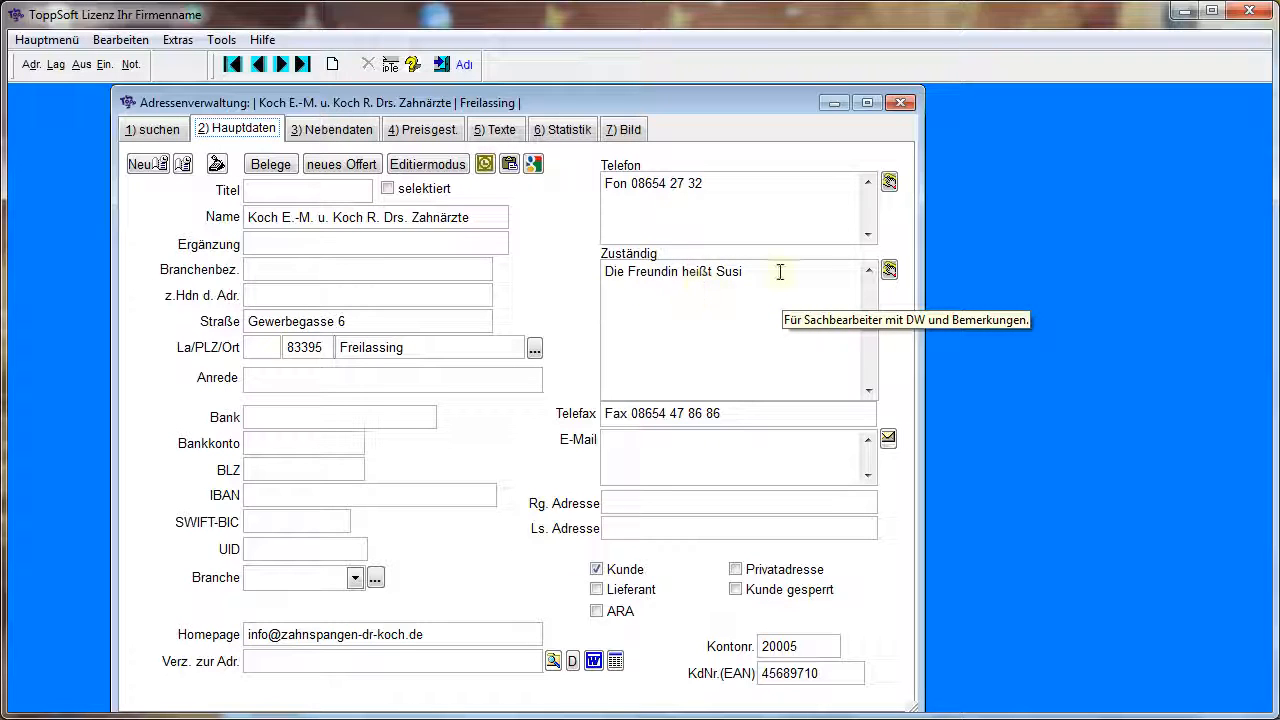
left_click(164, 135)
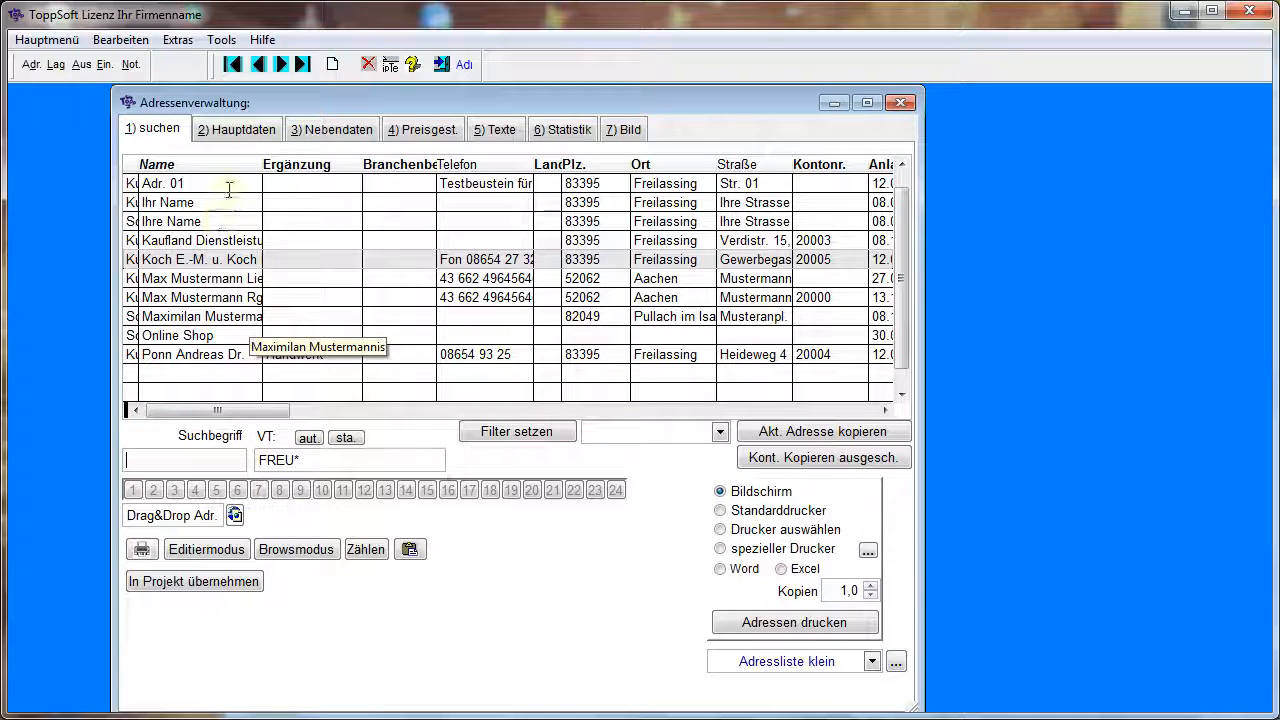
left_click(256, 134)
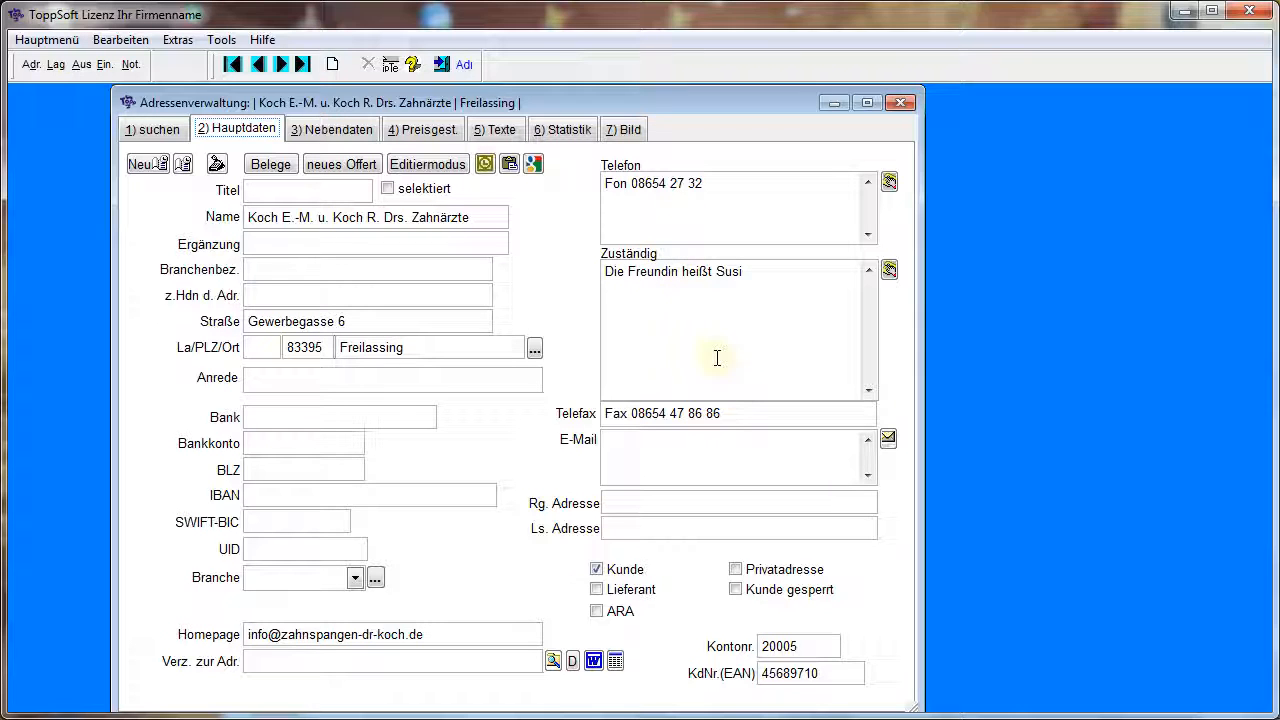
left_click(160, 130)
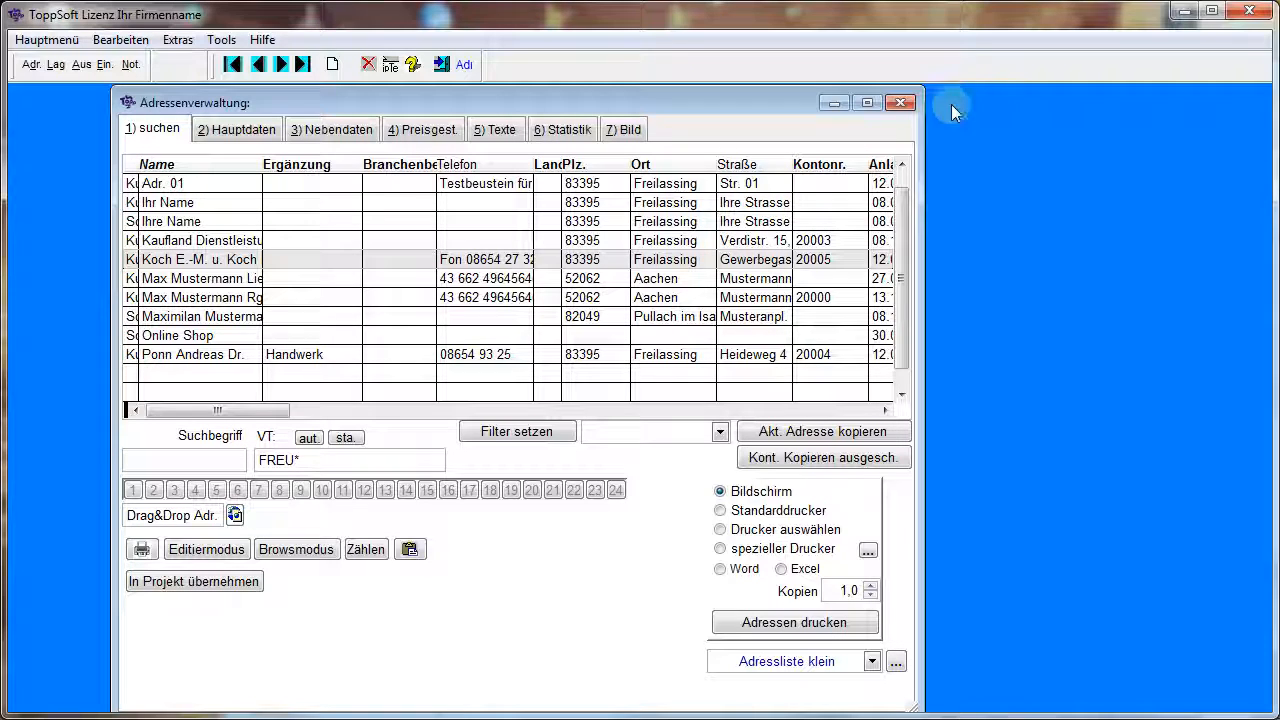
Close the address management and open the article management and the outgoing document entry
left_click(900, 102)
left_click(56, 66)
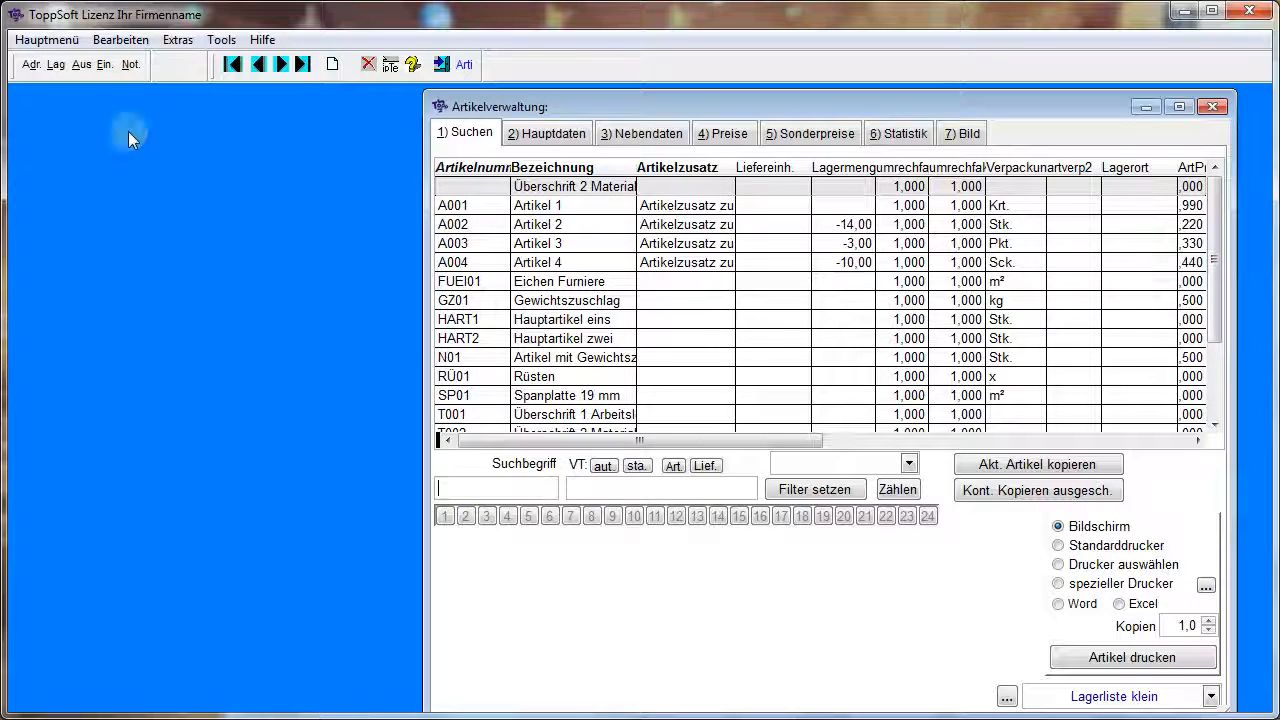
left_click(82, 66)
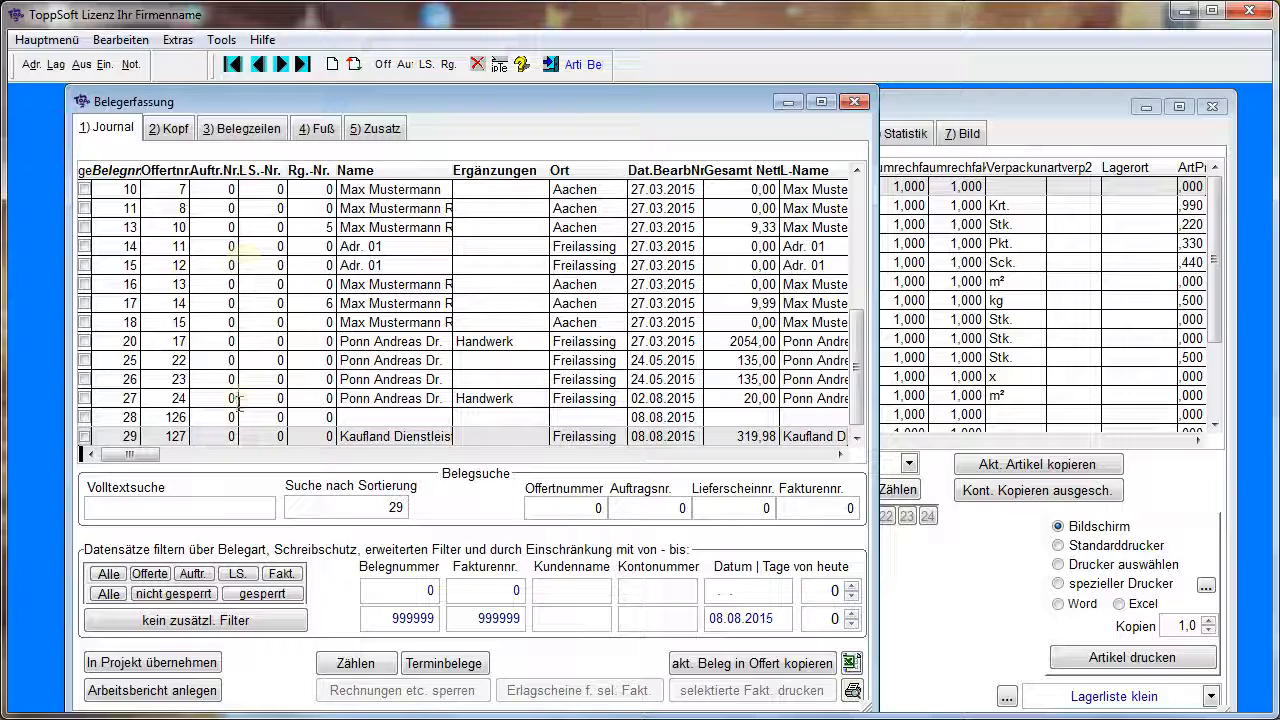
Search the outgoing documents' full text for HAUP and apply the hits as the journal filter
left_click(163, 512)
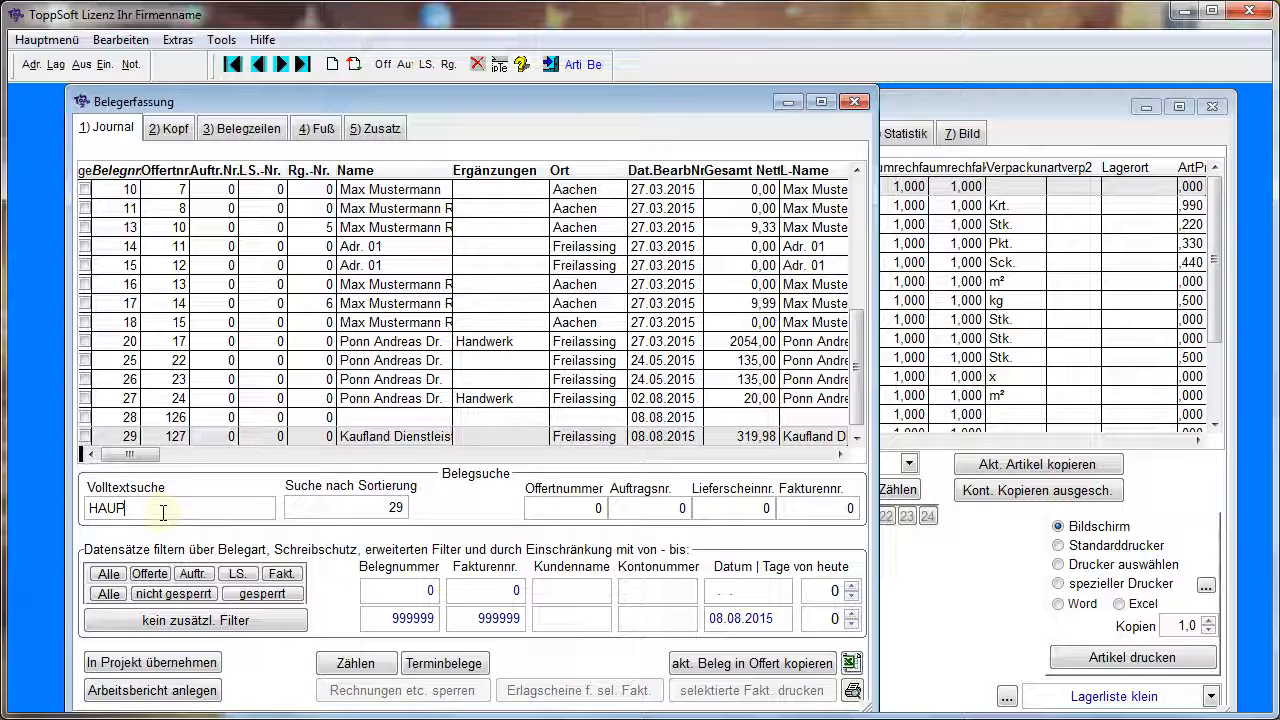
key("Return")
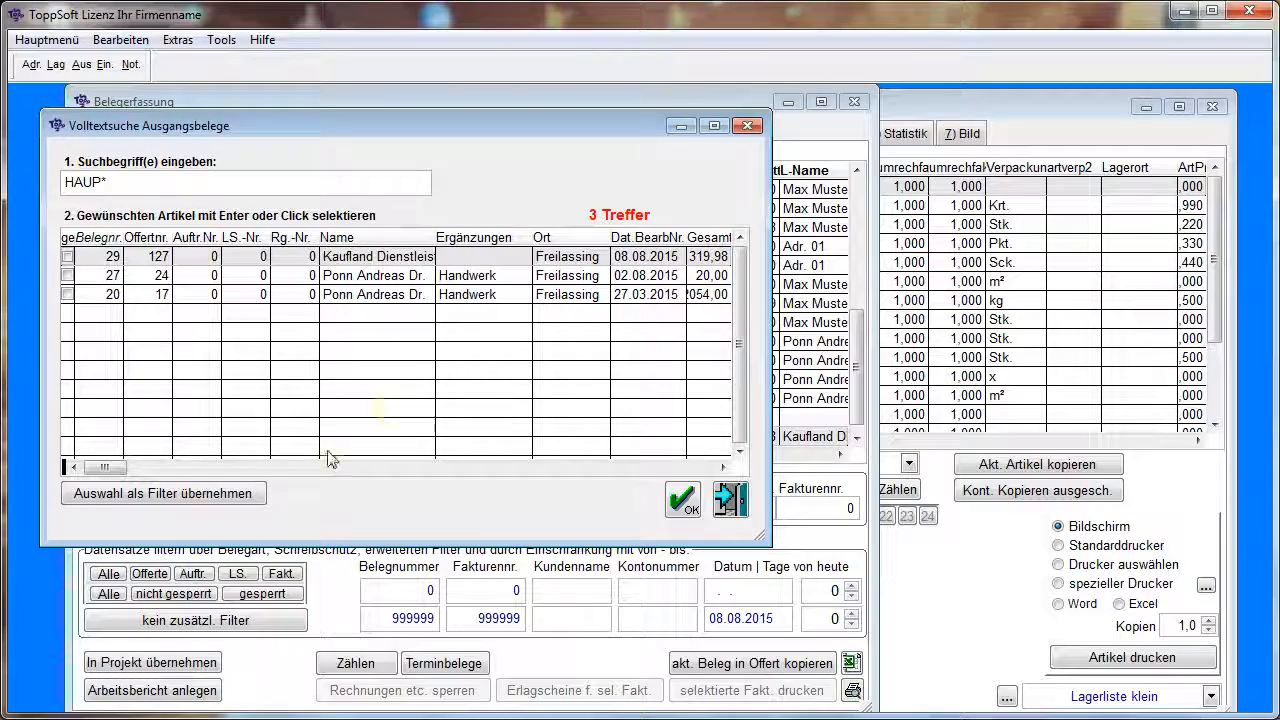
left_click(247, 496)
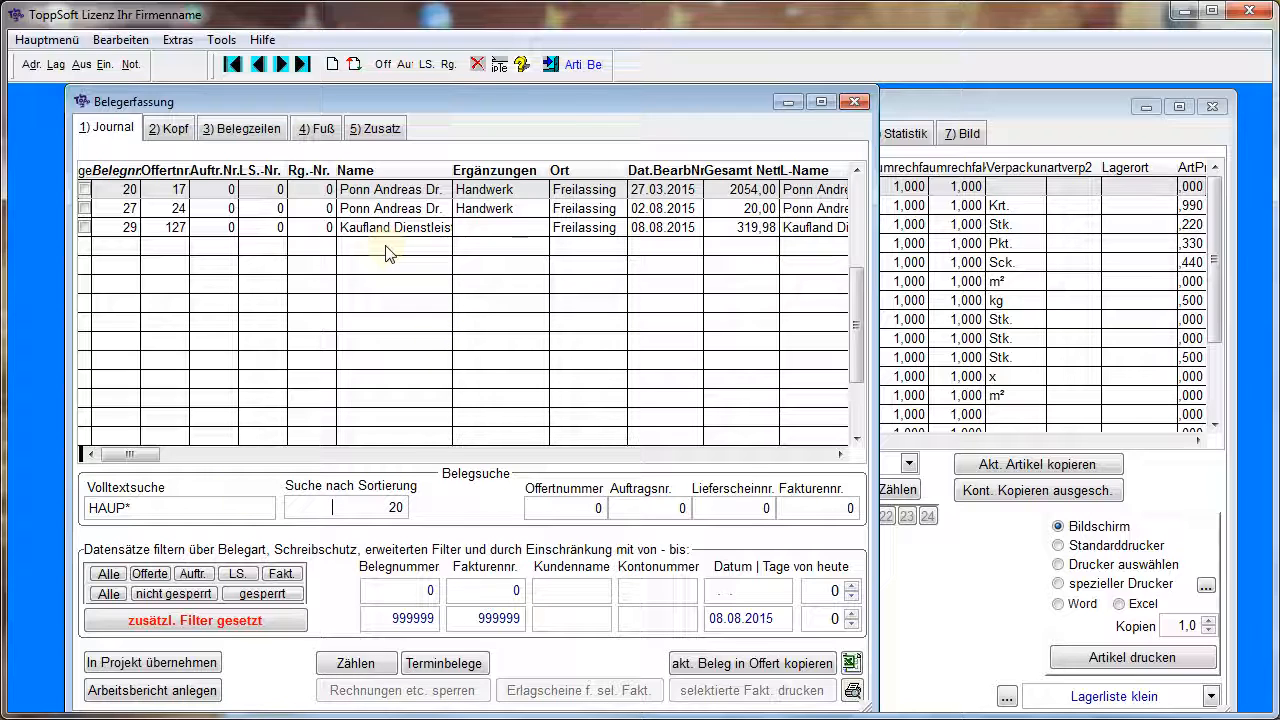
Examine the line items of each document in the filtered journal for main and sub-articles, ending with the Kaufland offer
left_click(256, 130)
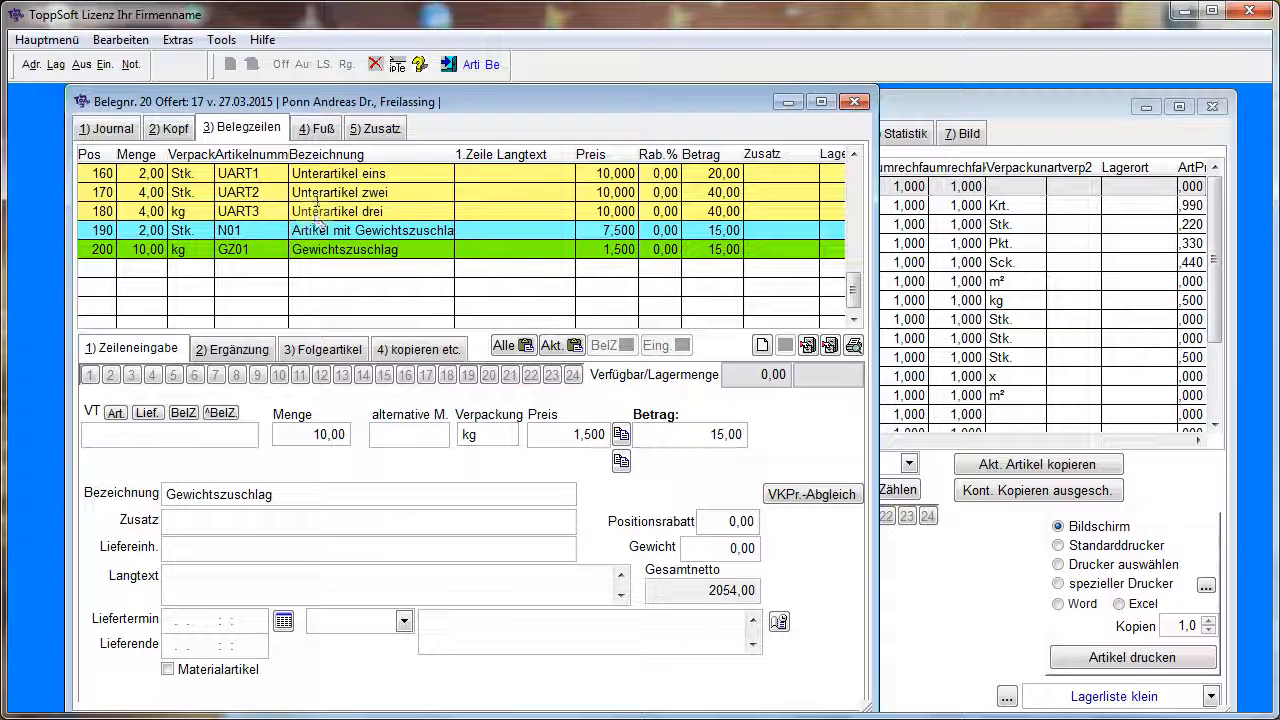
left_click(855, 155)
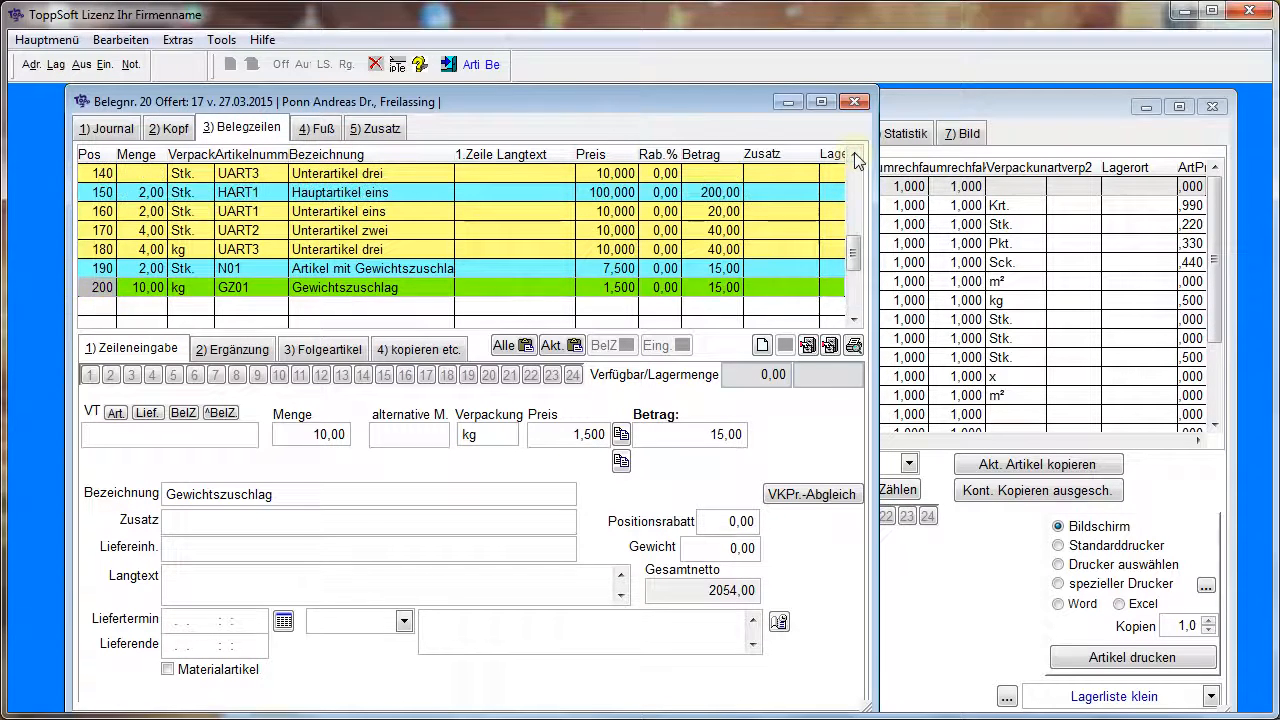
left_click(855, 155)
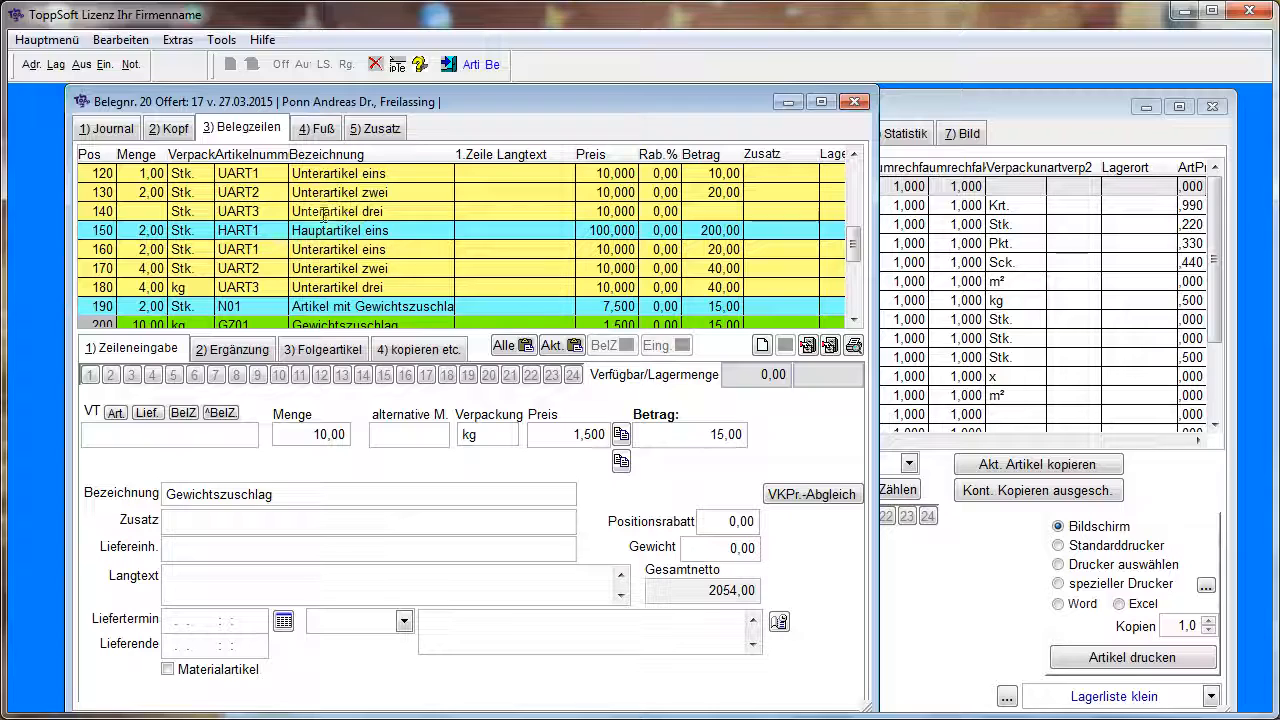
left_click(108, 129)
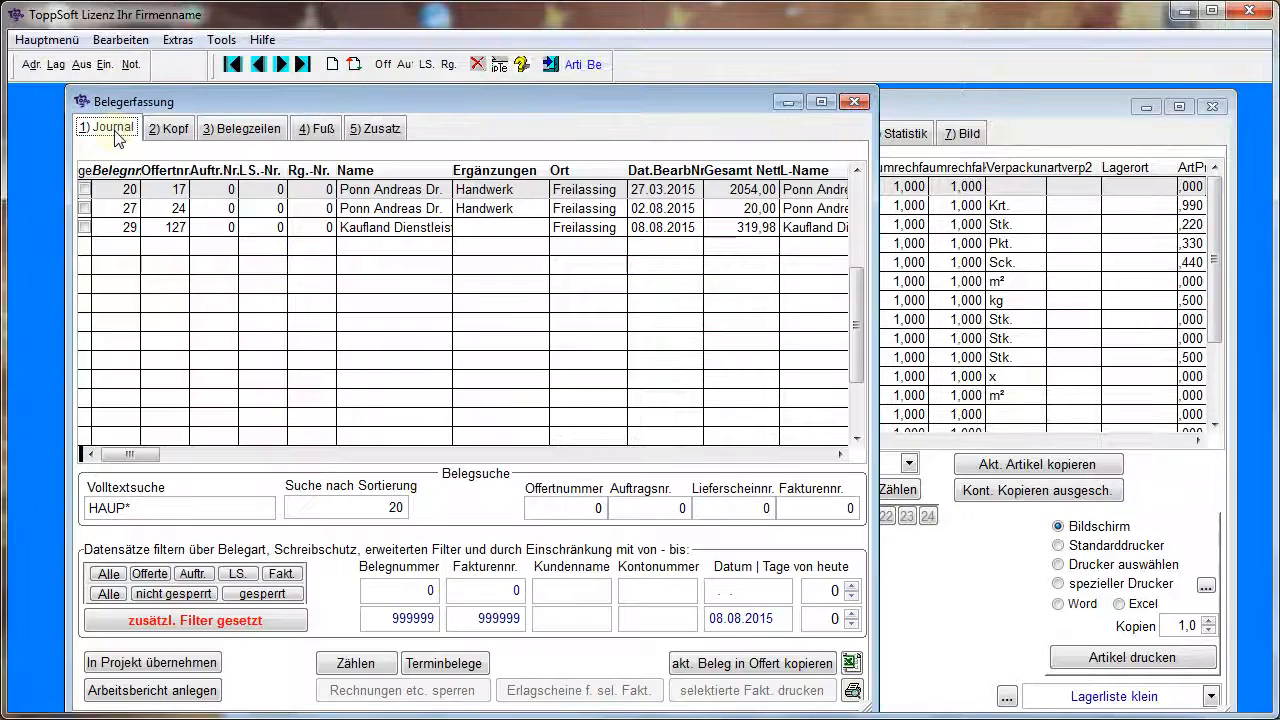
left_click(374, 208)
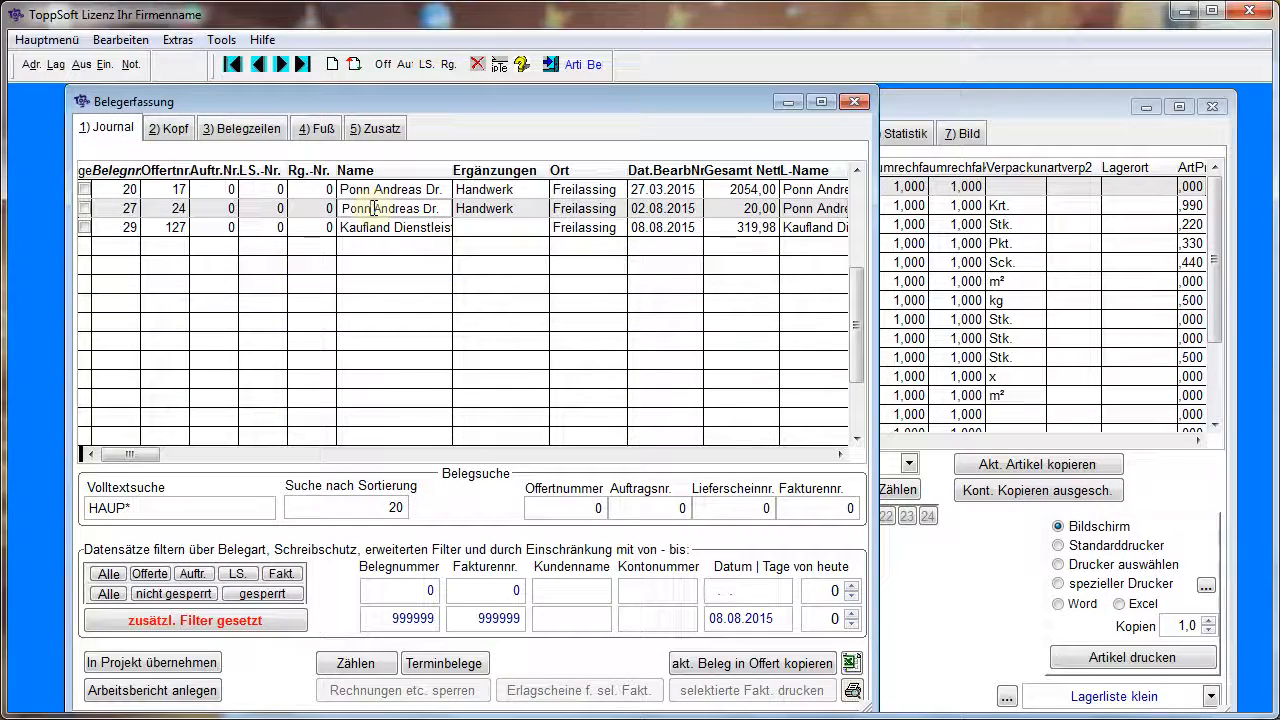
left_click(245, 129)
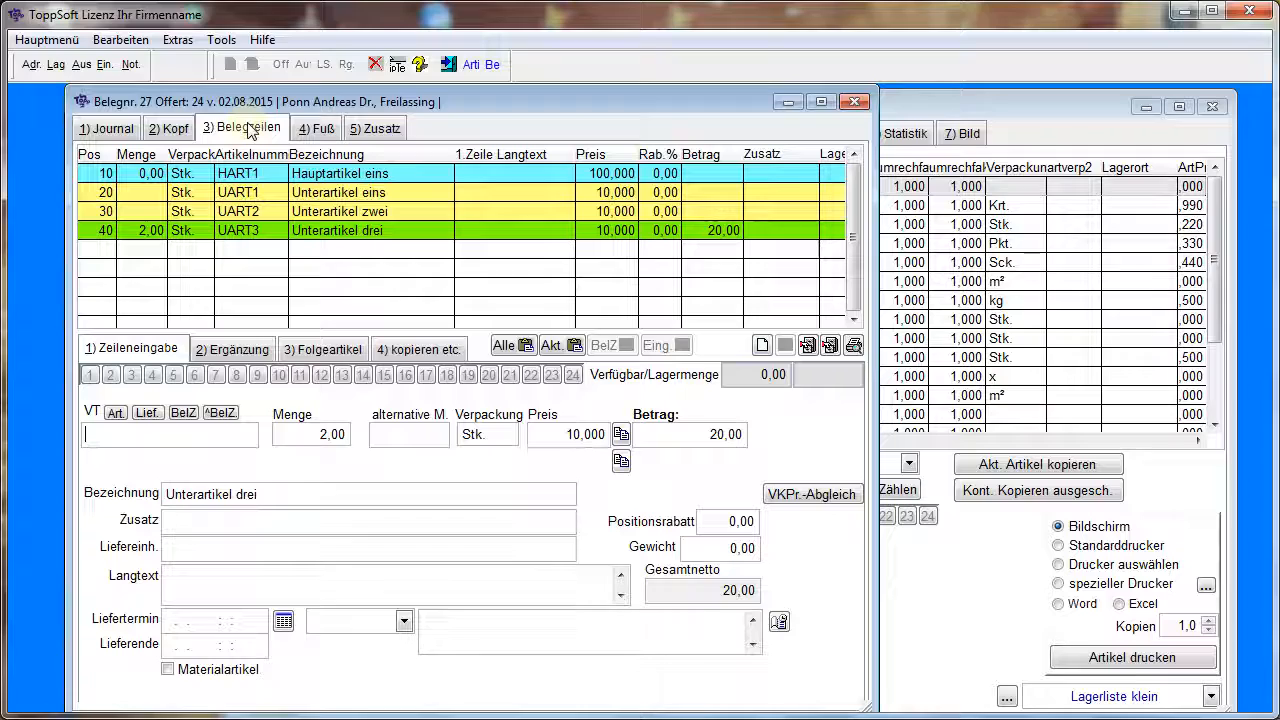
left_click(104, 130)
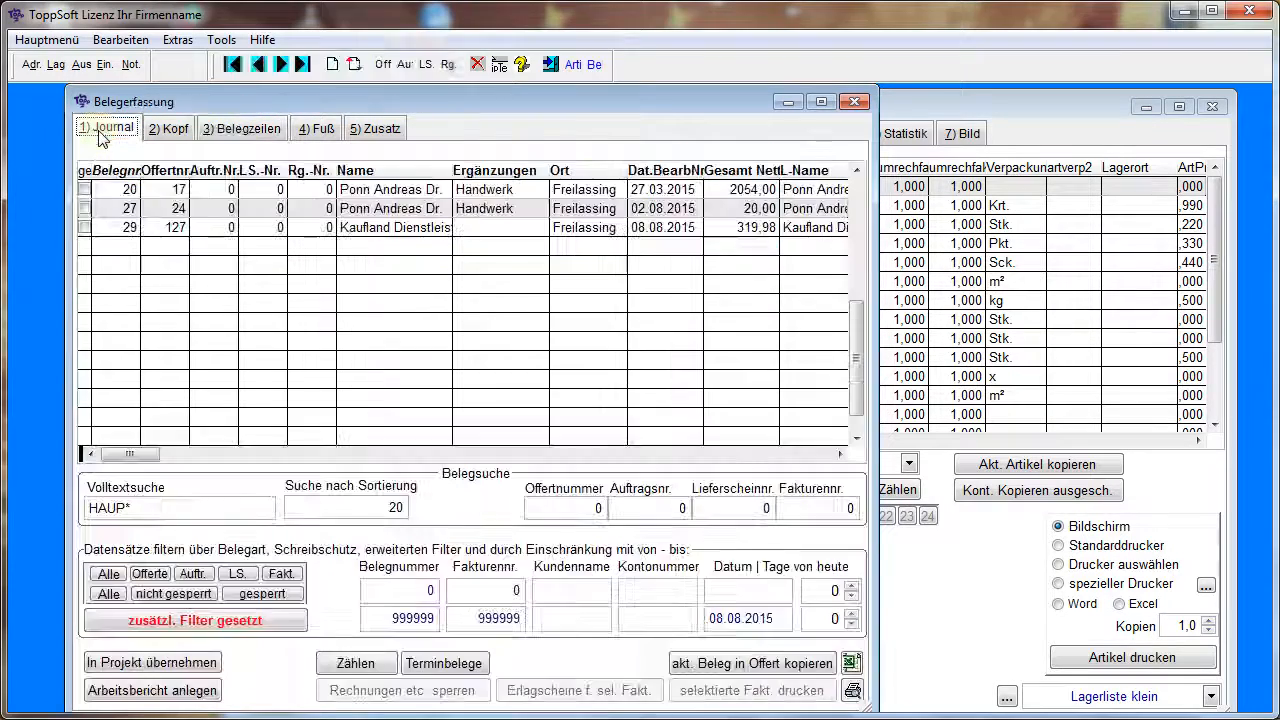
left_click(366, 228)
left_click(245, 129)
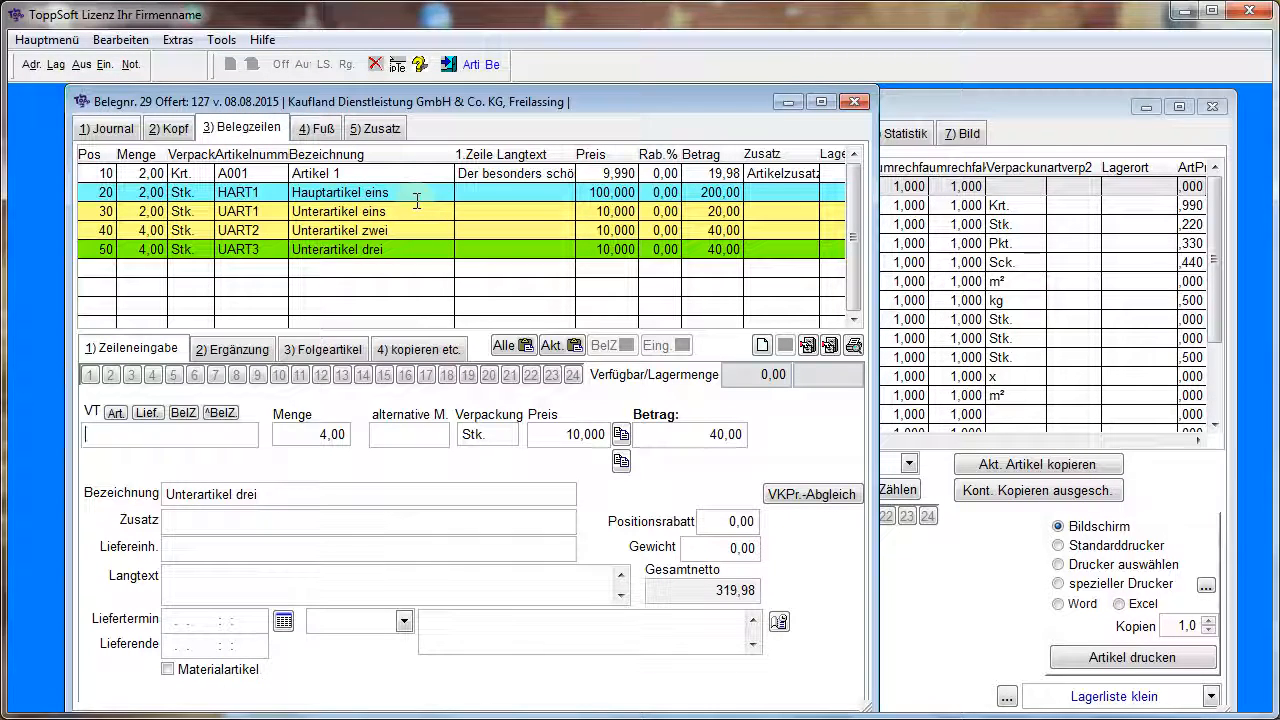
Clear the additional journal filter to list all documents again and select the sixth document
left_click(104, 131)
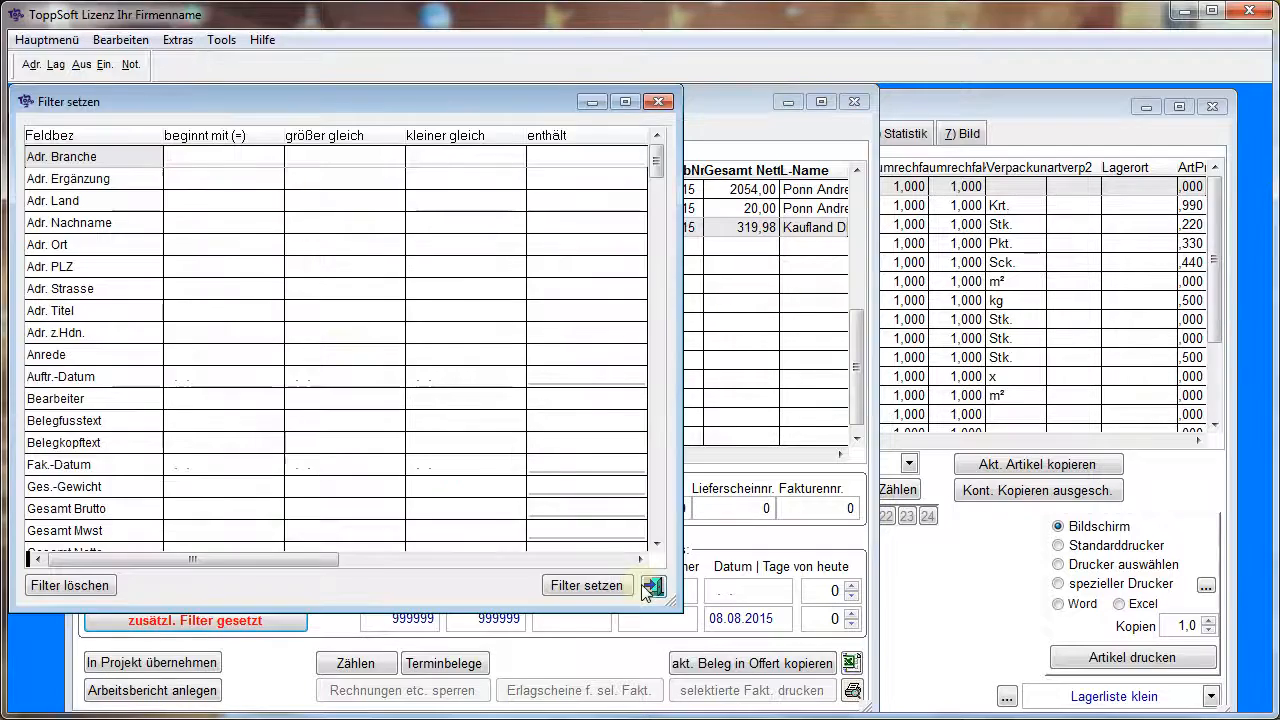
left_click(651, 587)
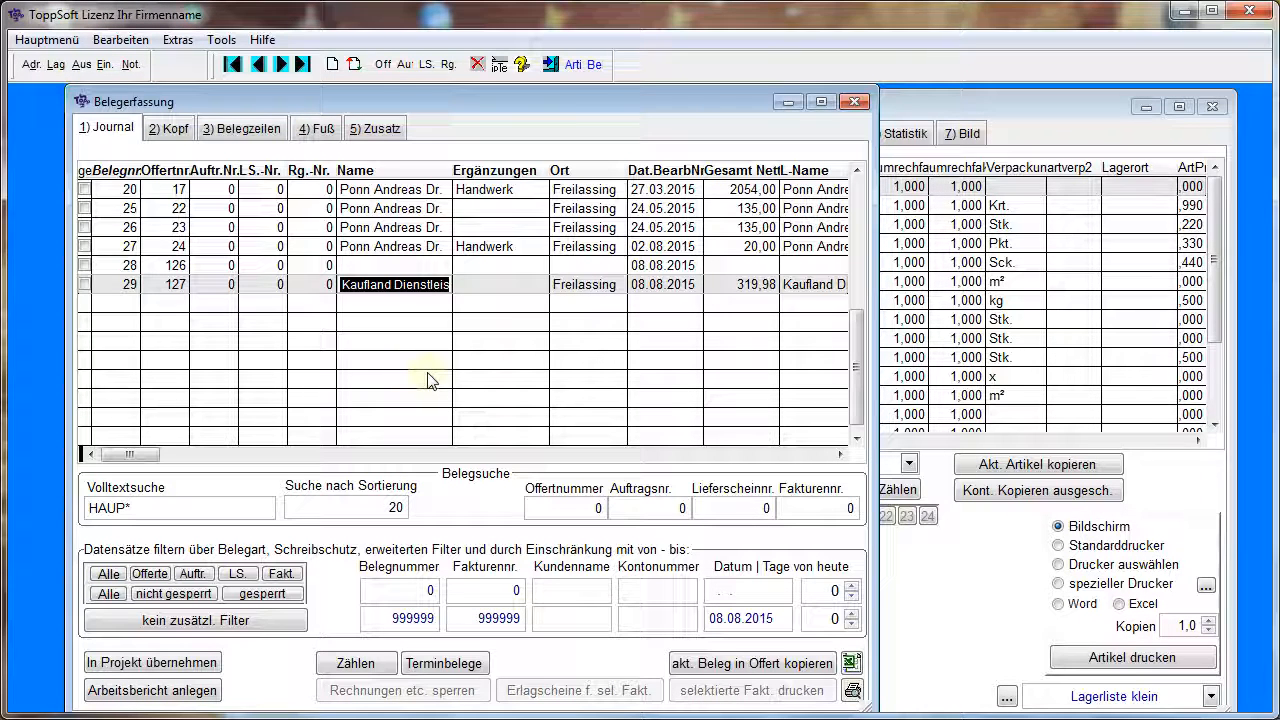
left_click(858, 196)
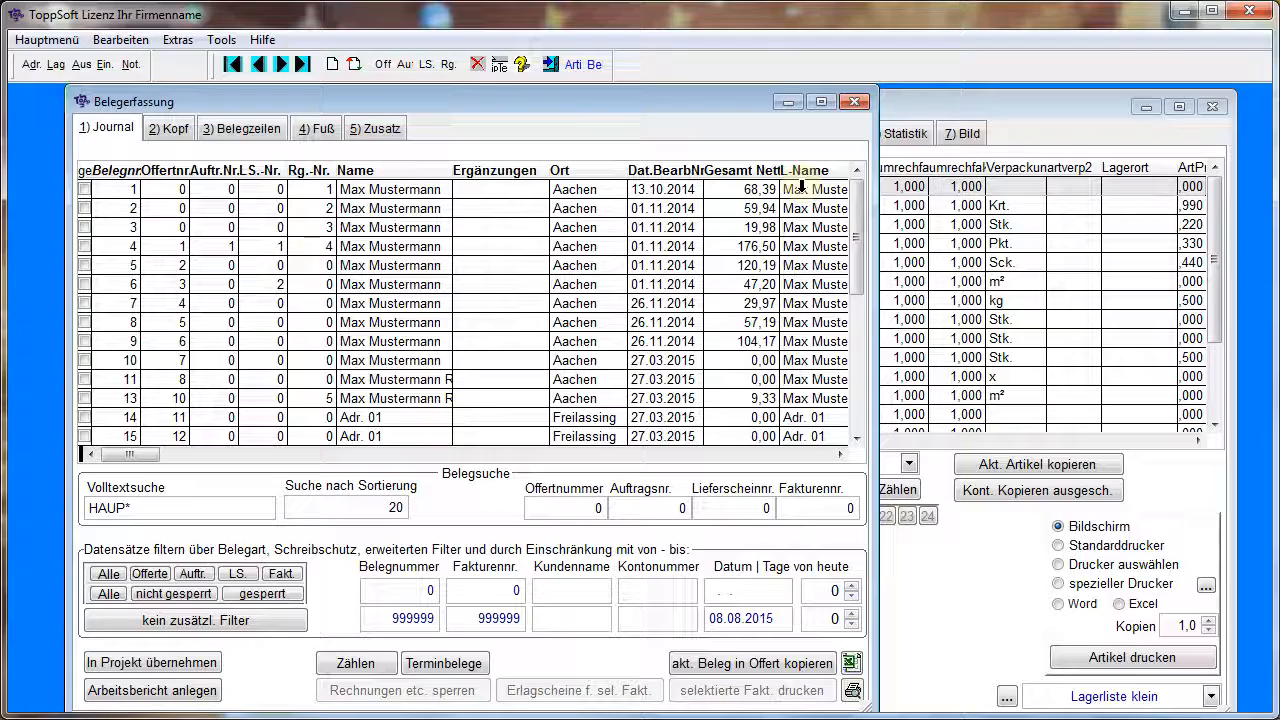
left_click(368, 285)
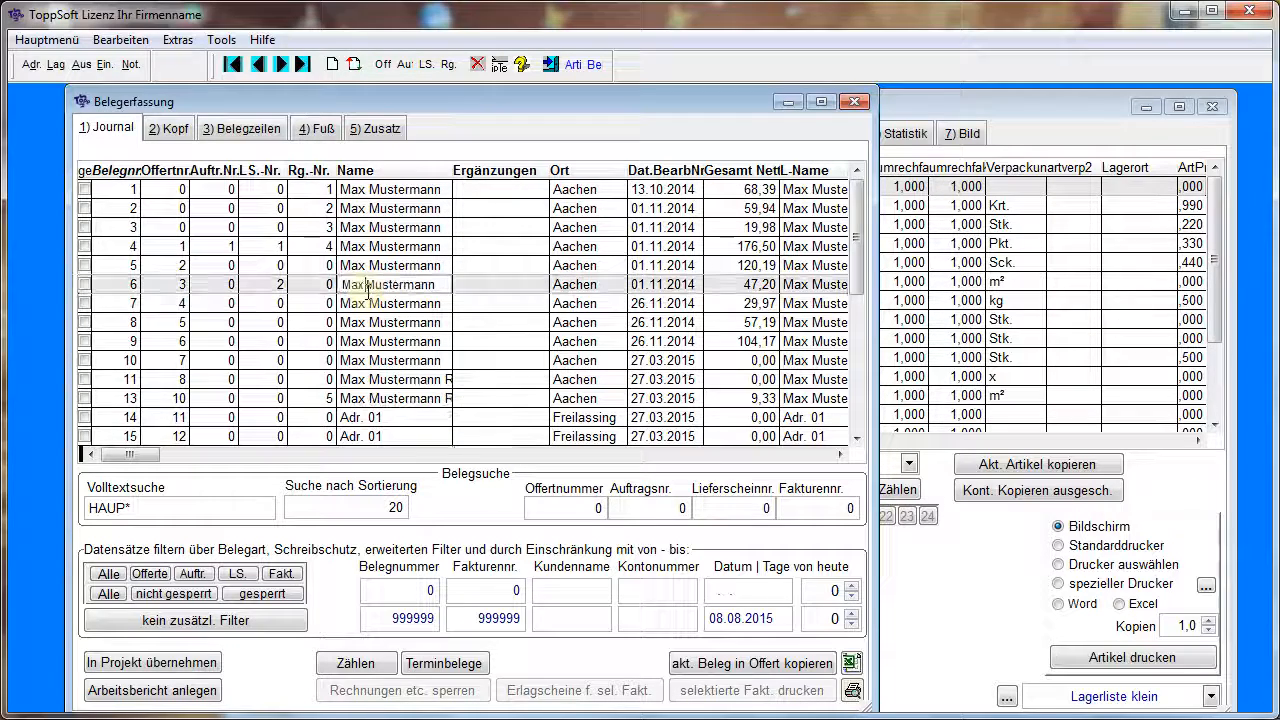
Replace the customer's surname in the header address of document 6 with a new surname starting with Haup
left_click(182, 130)
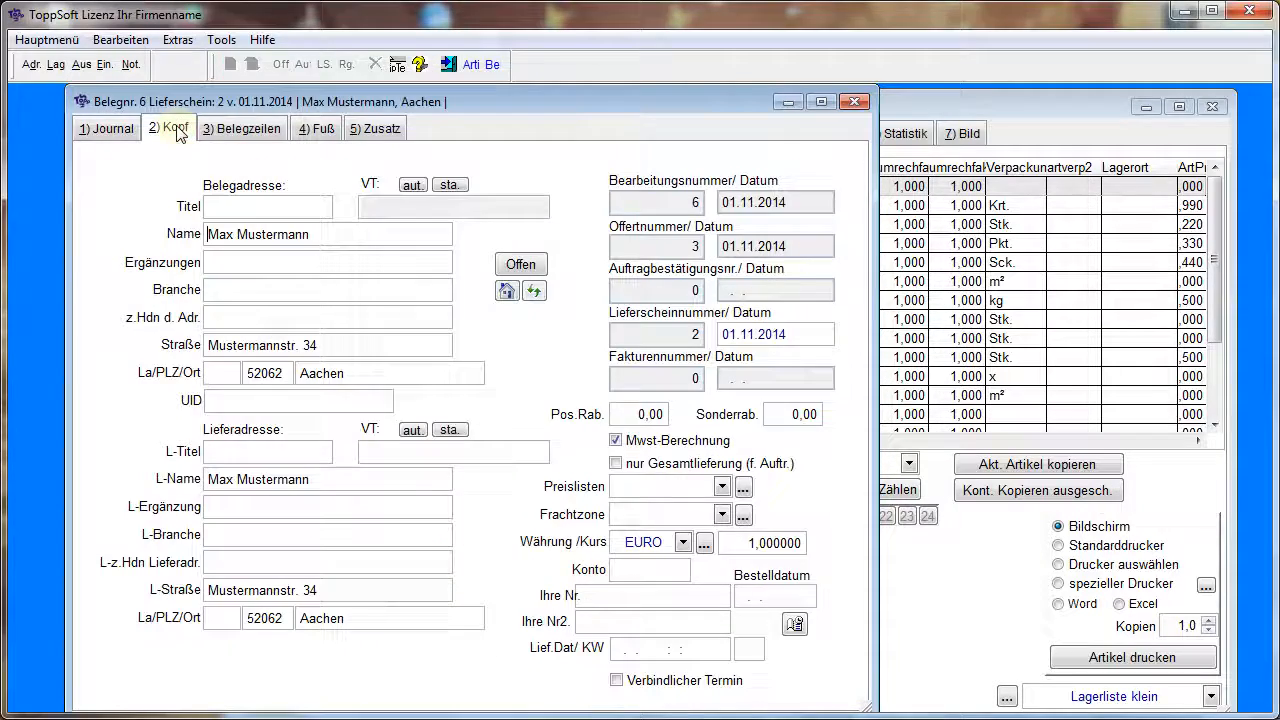
double_click(258, 236)
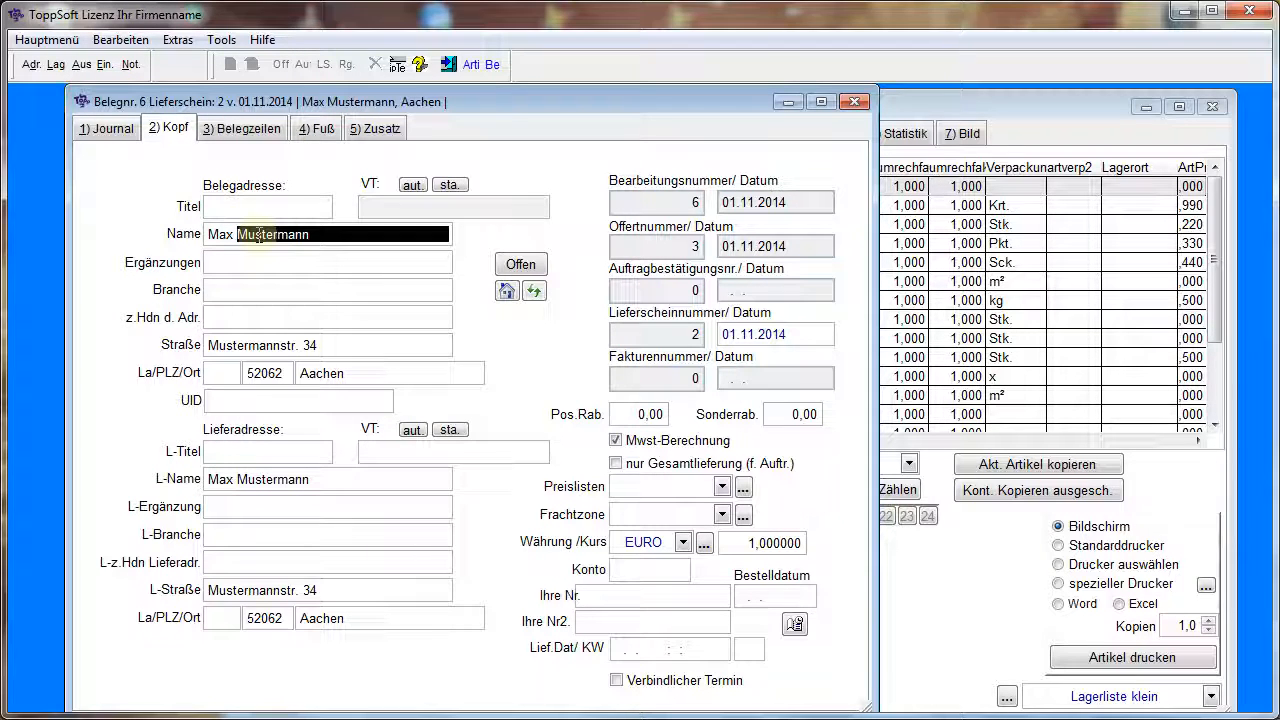
type("Haup")
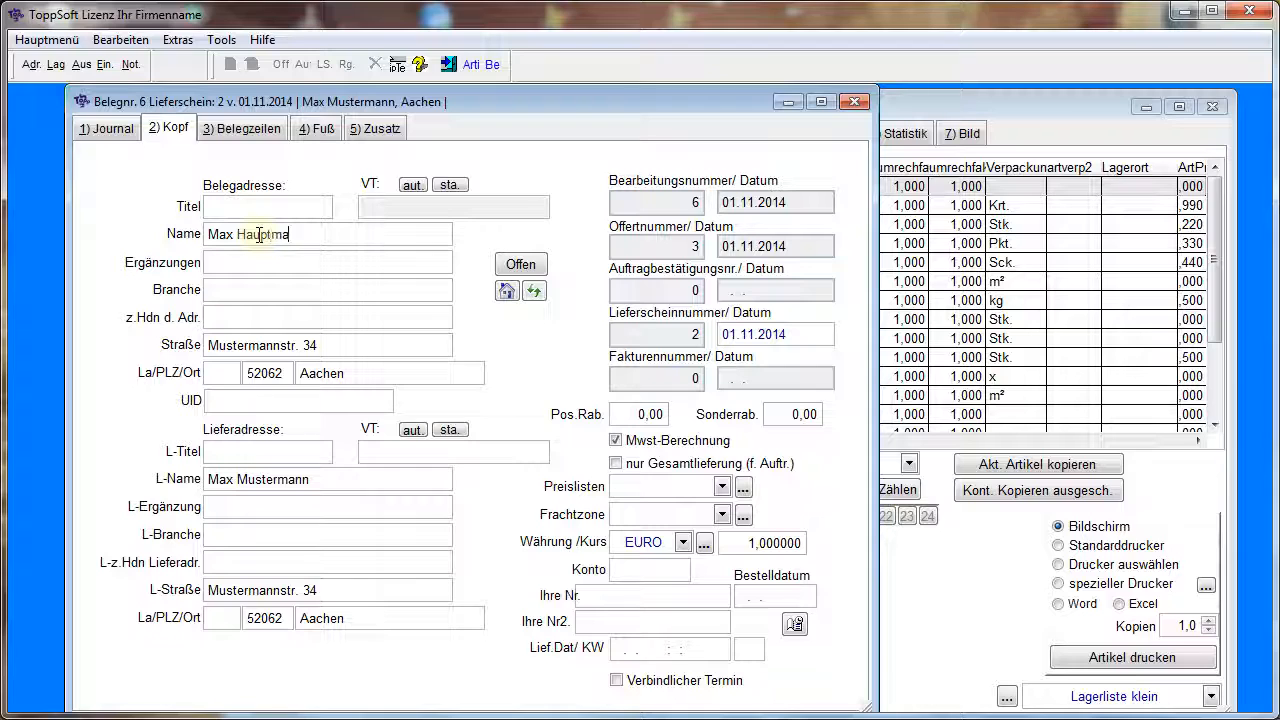
type("tmann")
left_click(278, 263)
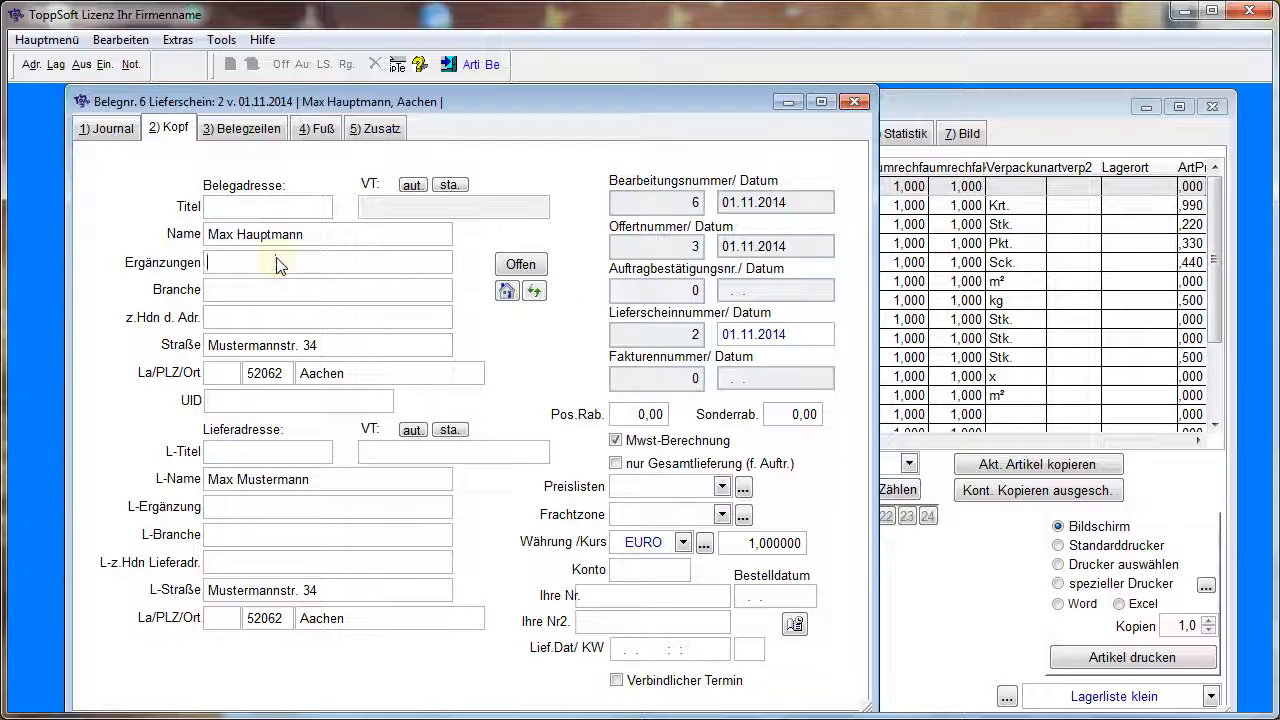
Show the address record linked to document 6, compare its main data with the document header, and close it again
left_click(510, 293)
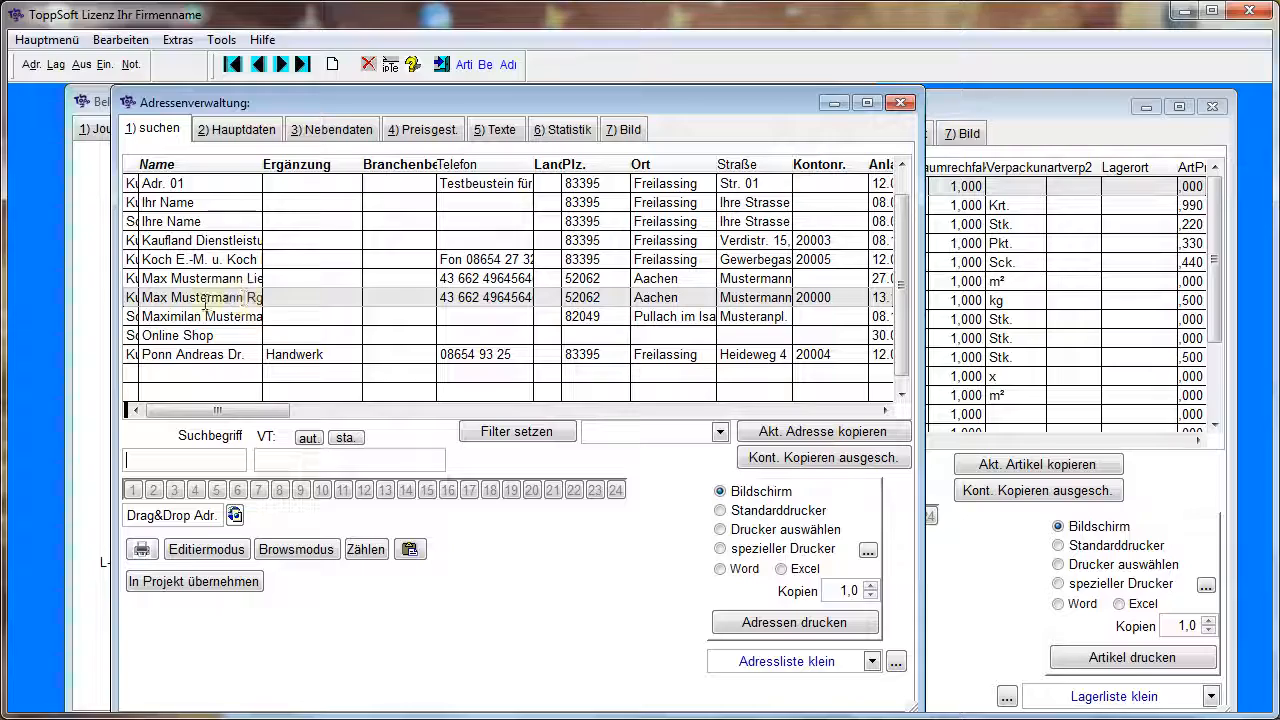
left_click(247, 129)
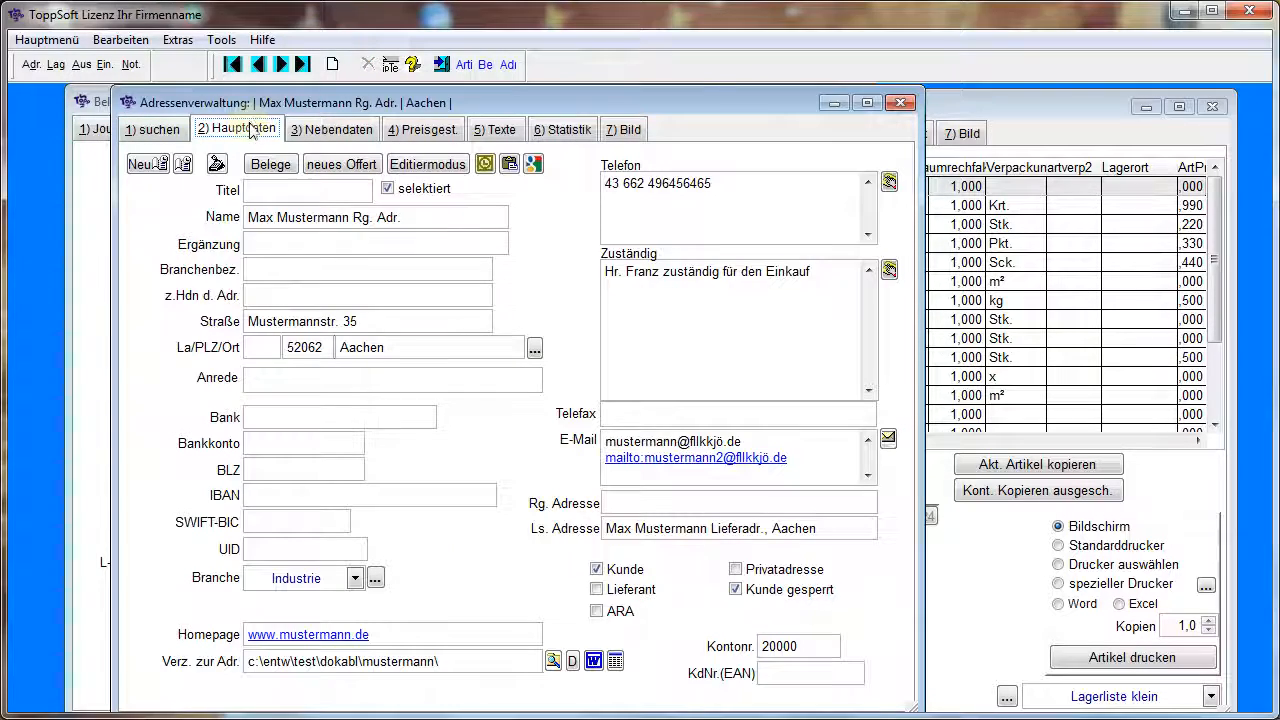
left_click_drag(500, 104, 797, 197)
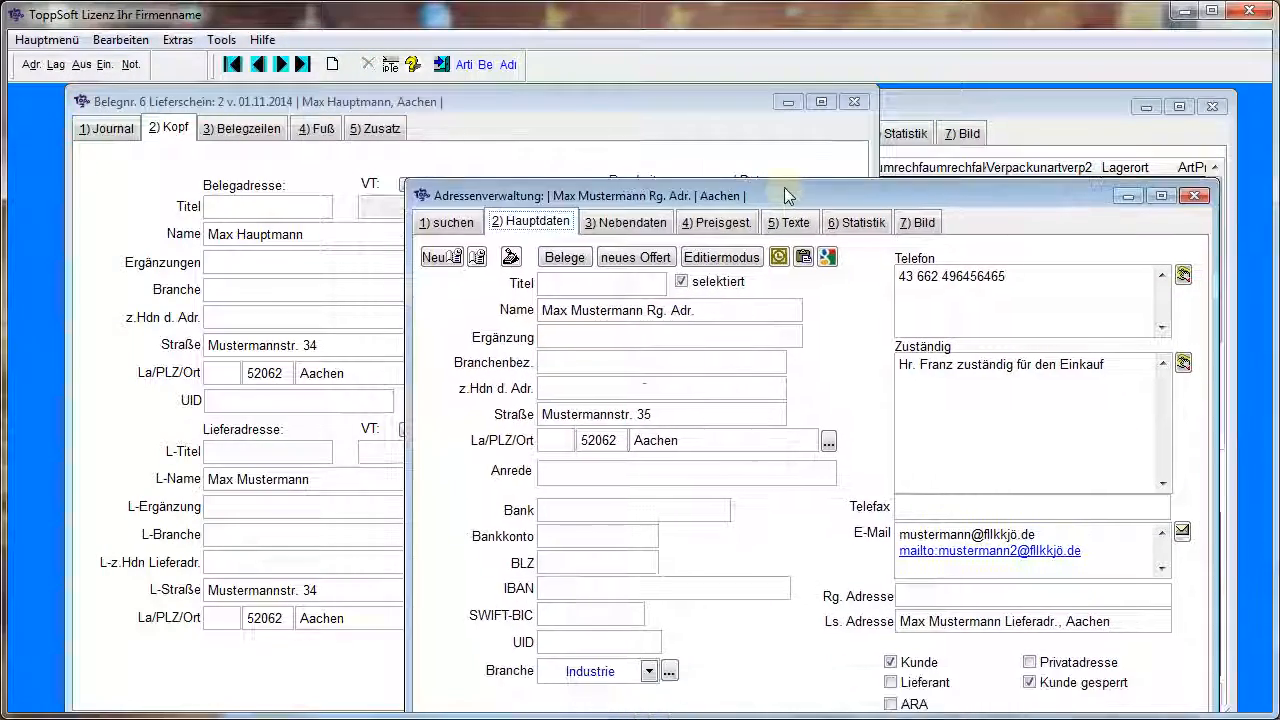
left_click(1196, 196)
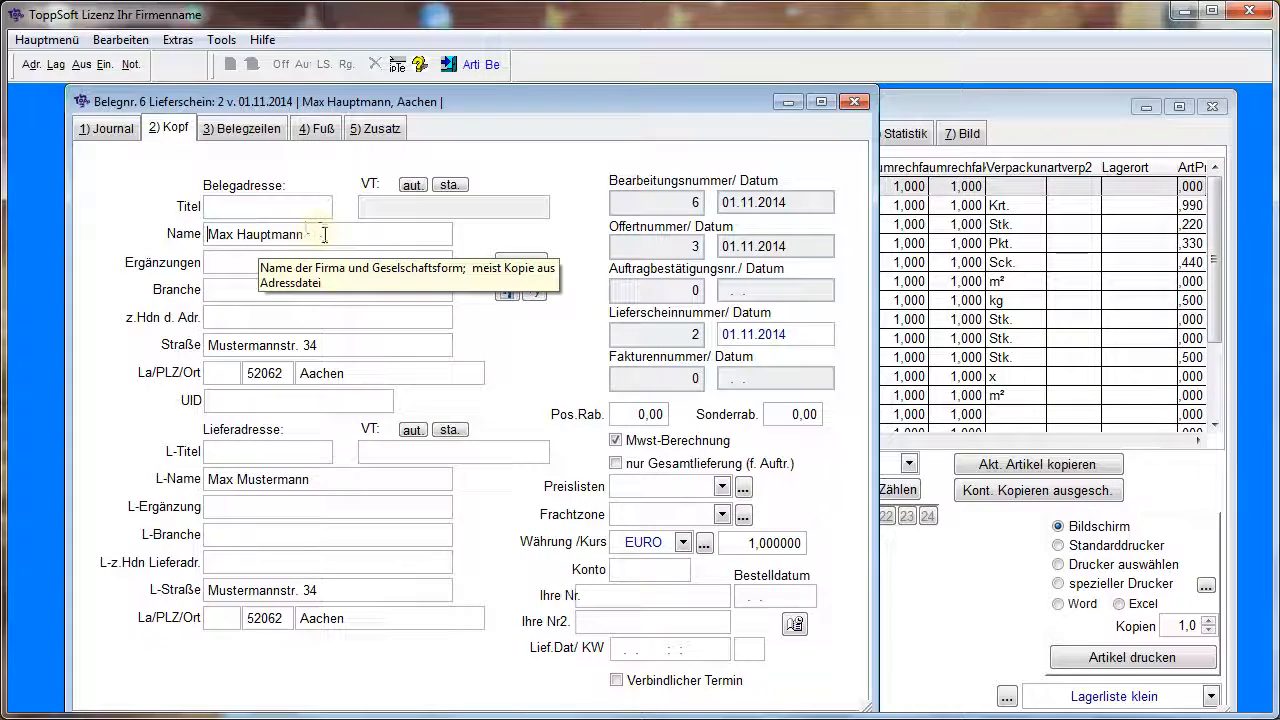
Repeat the journal's full-text search for HAUP*, review the hits and leave the search without applying them
left_click(120, 130)
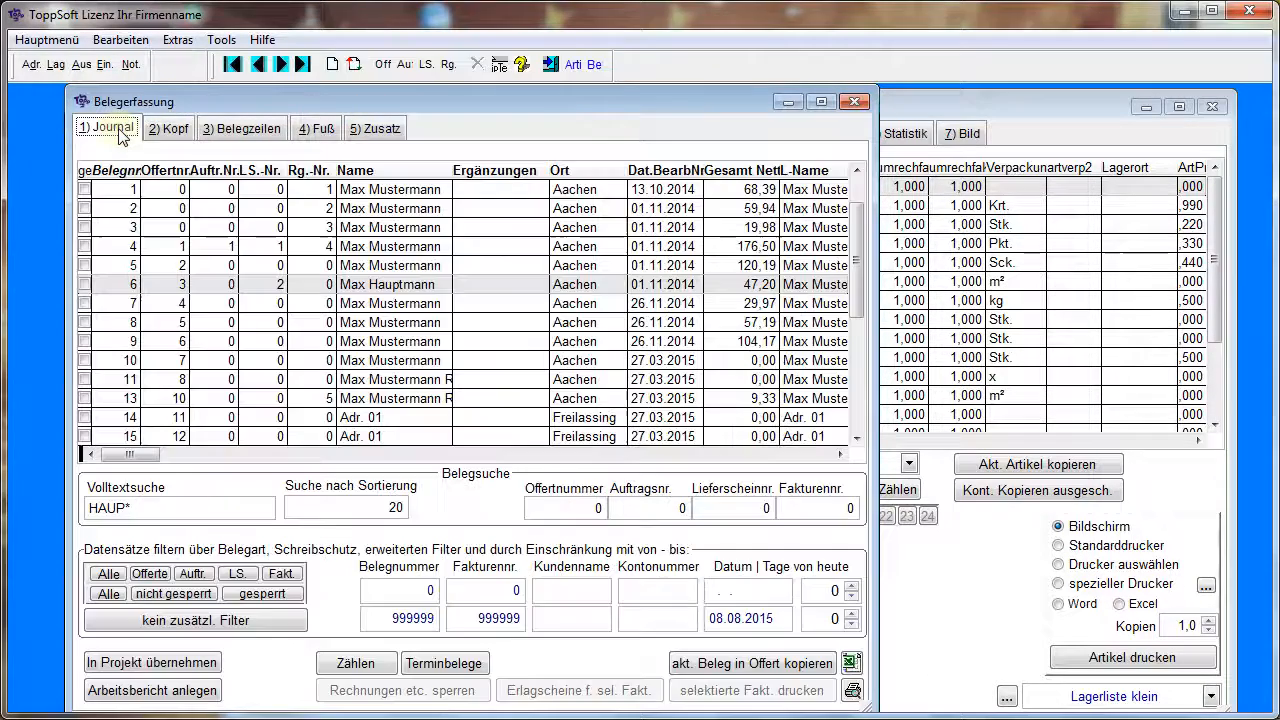
left_click(148, 507)
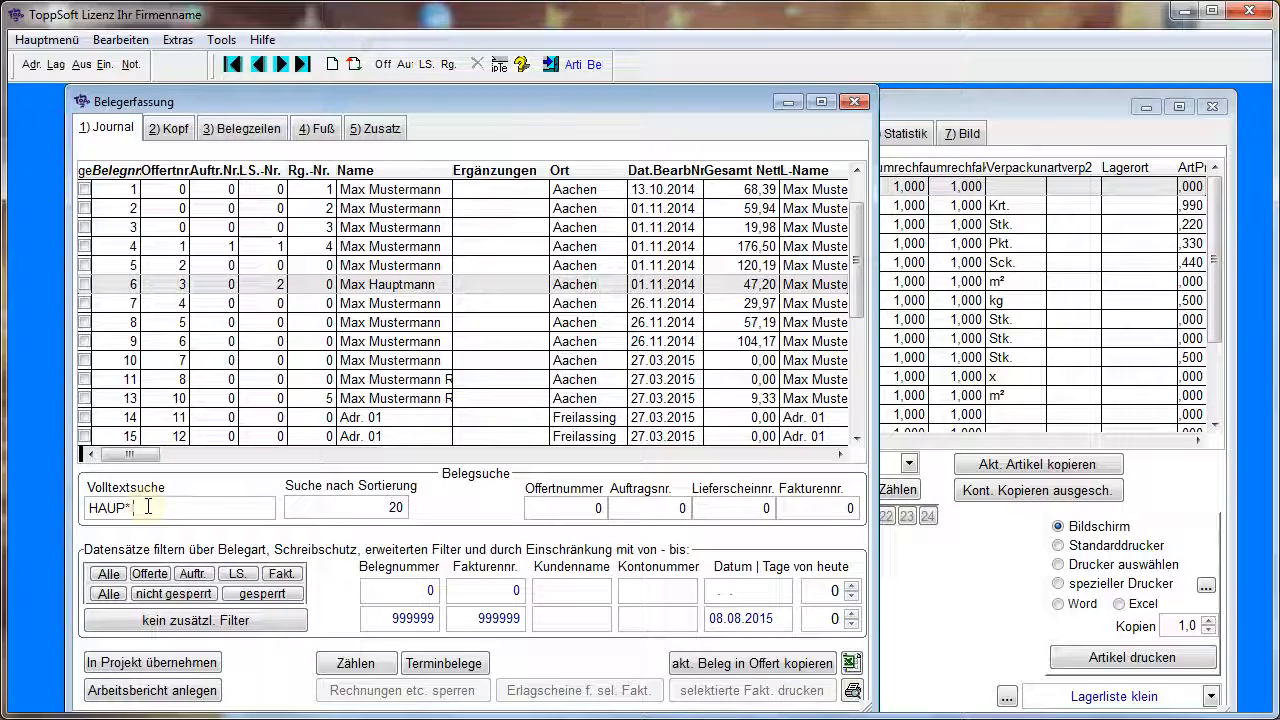
key("Return")
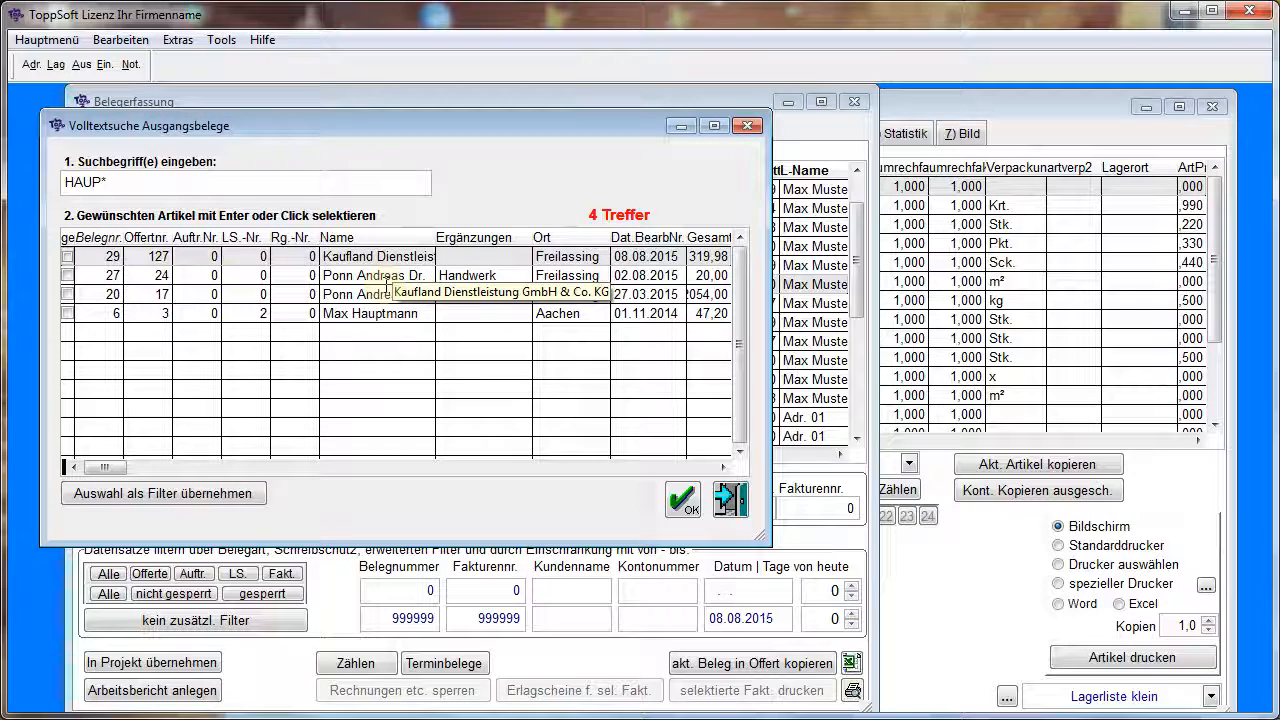
left_click(731, 500)
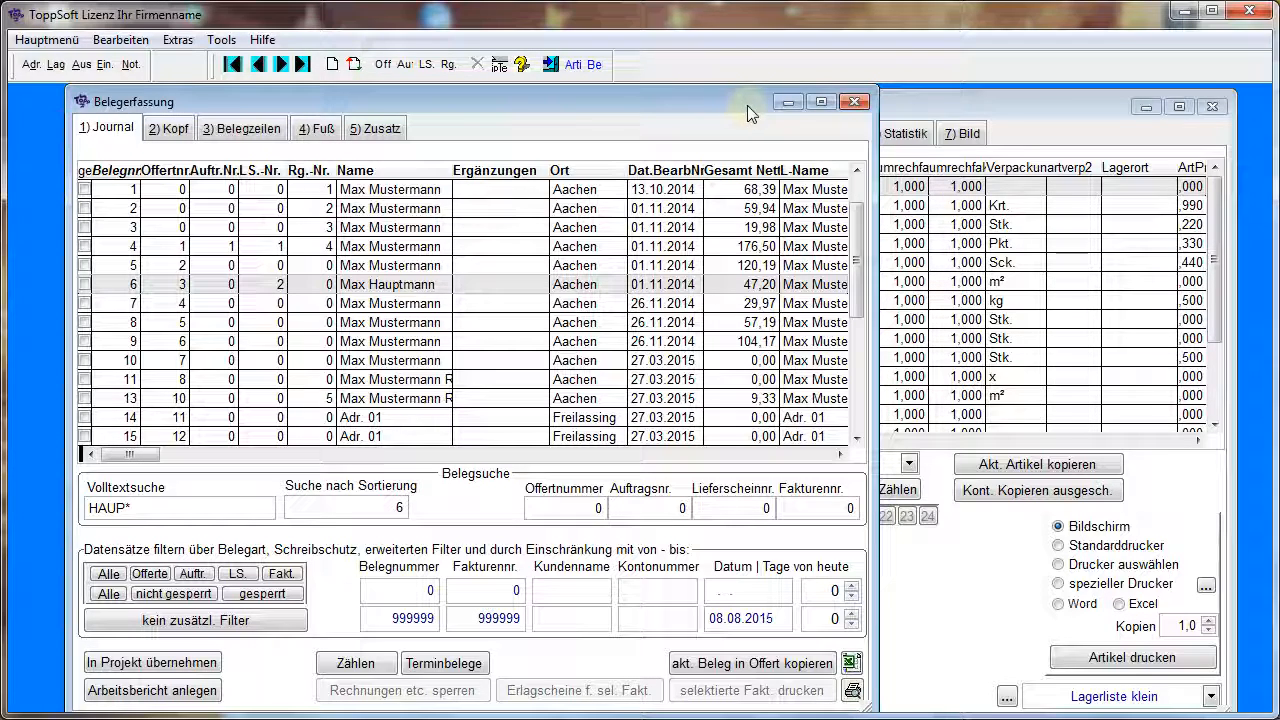
Close the article management and the document entry, and open the address management
left_click(1214, 106)
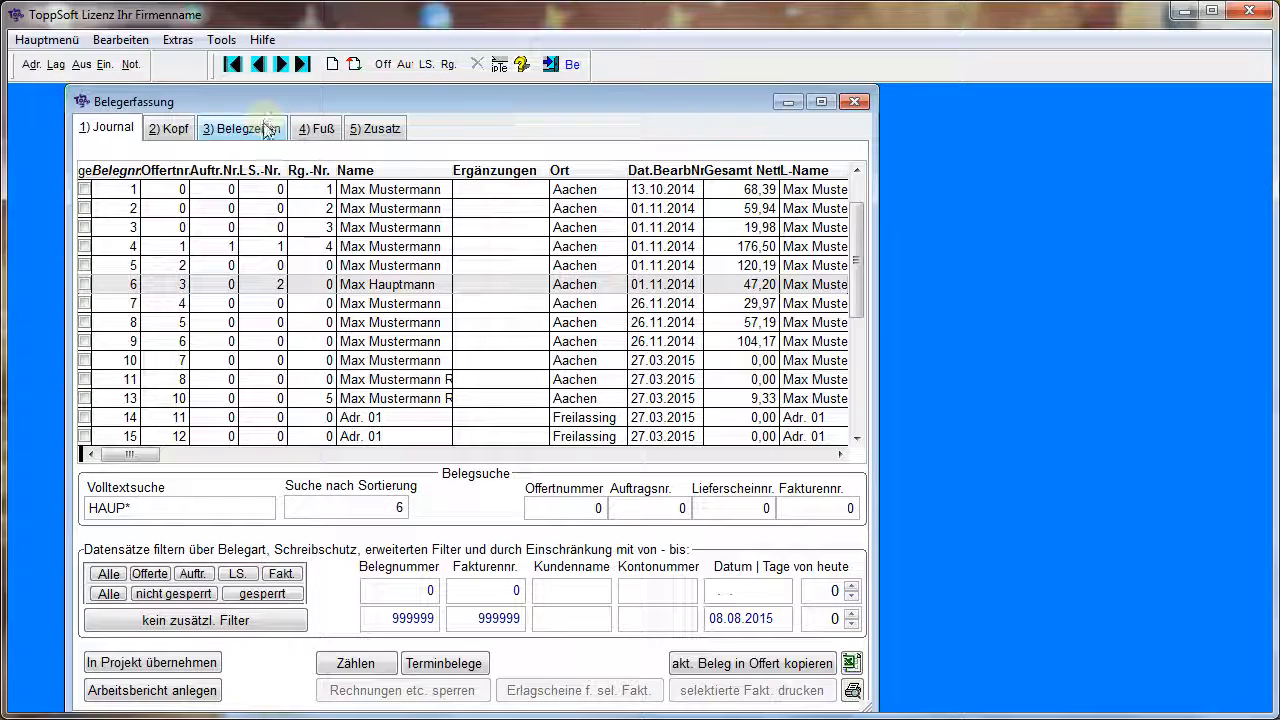
left_click(369, 322)
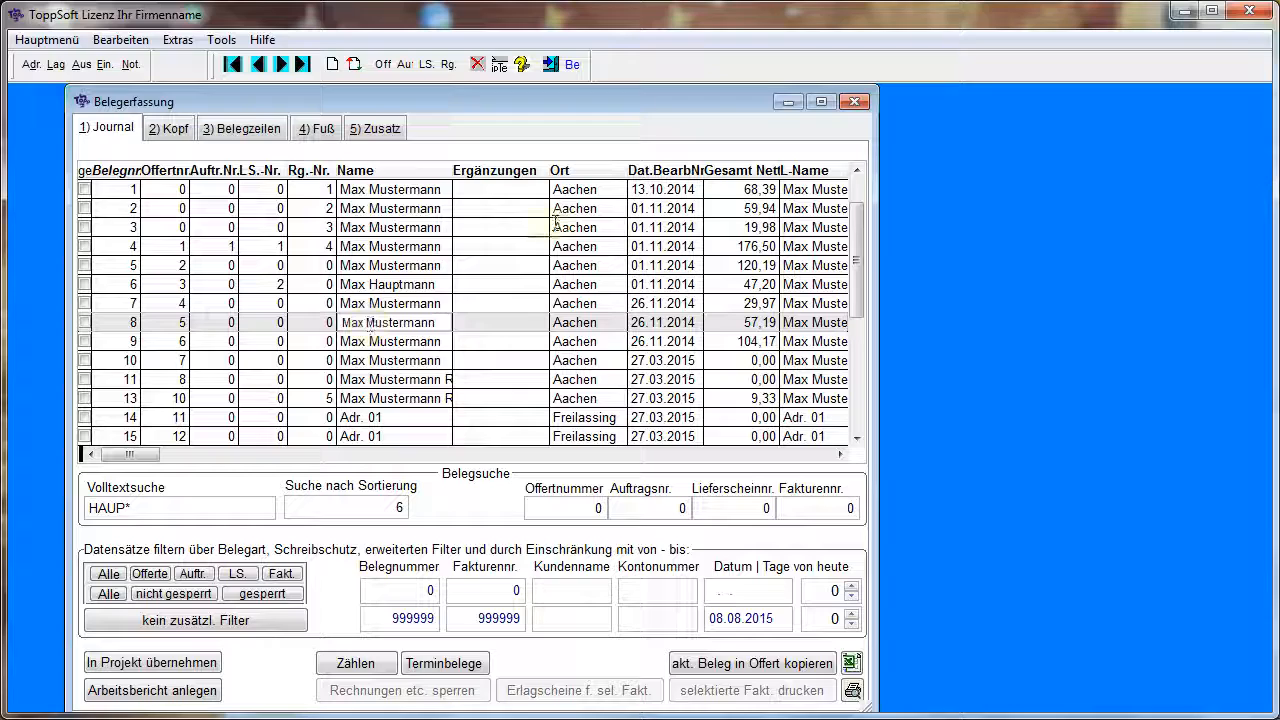
left_click(864, 101)
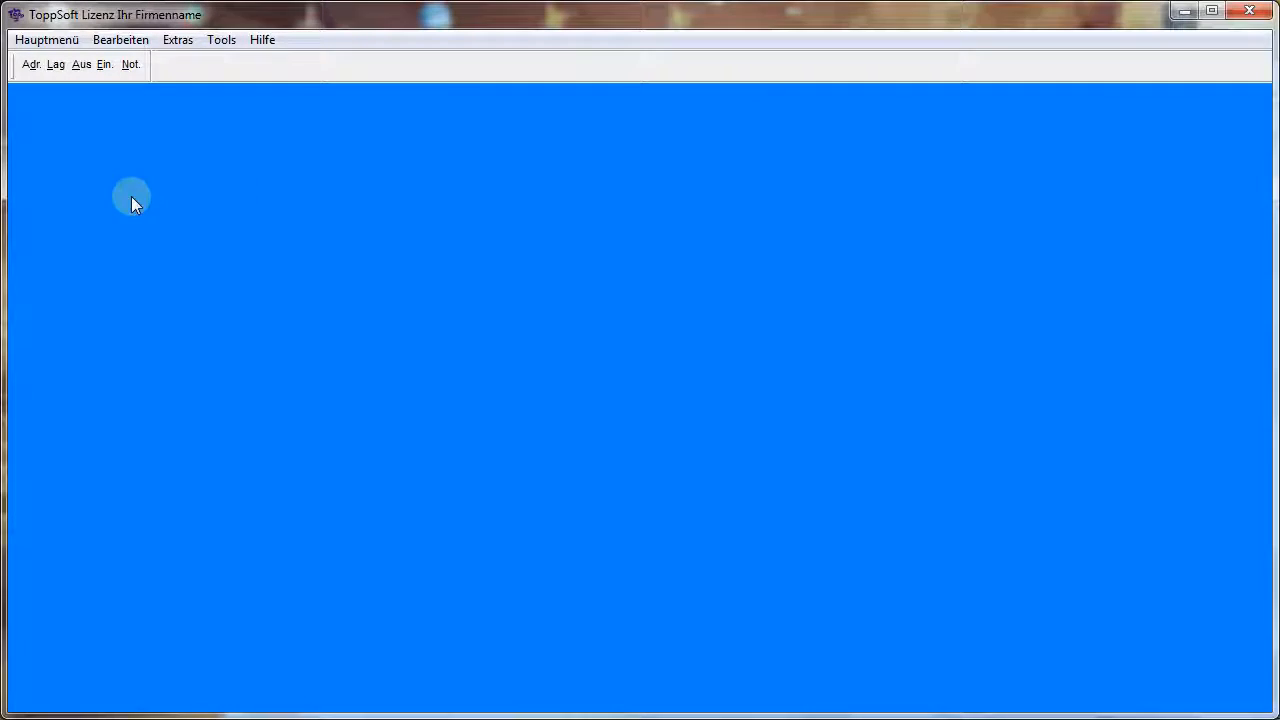
left_click(31, 64)
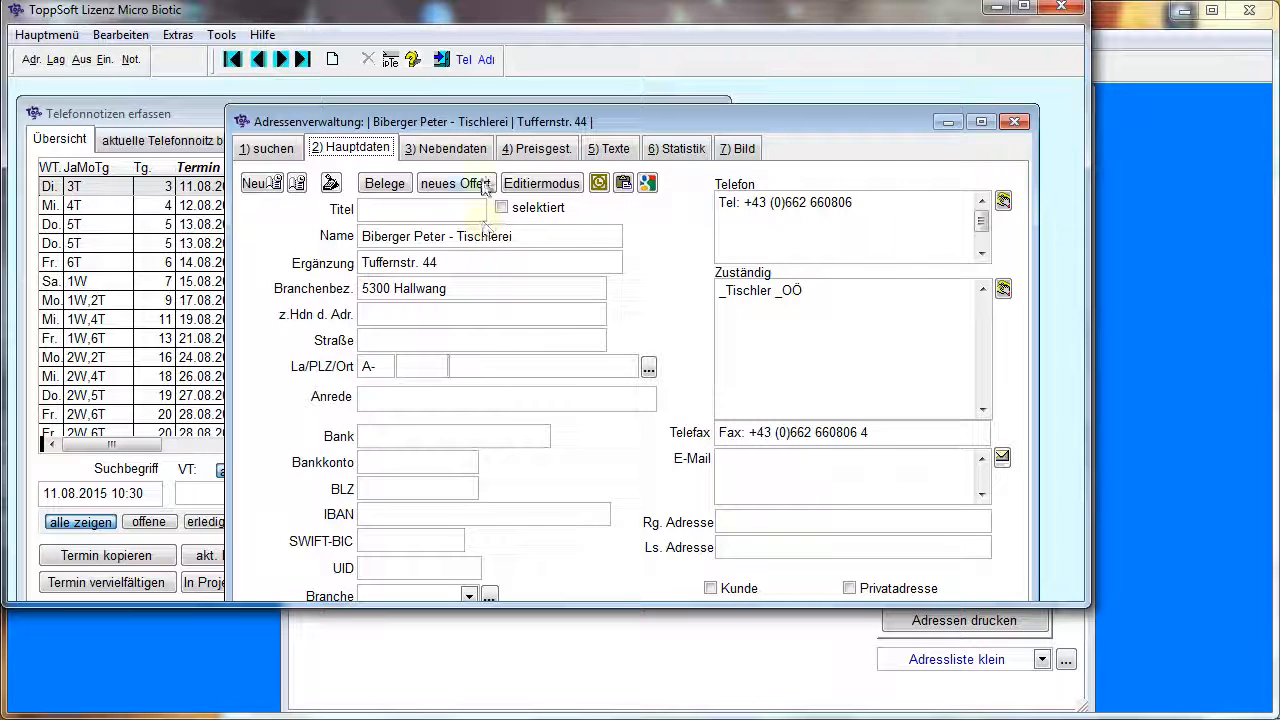
Clear the industry designation of the carpenter's address, enter the postal code in its proper field and pick the matching town
left_click_drag(500, 128, 356, 133)
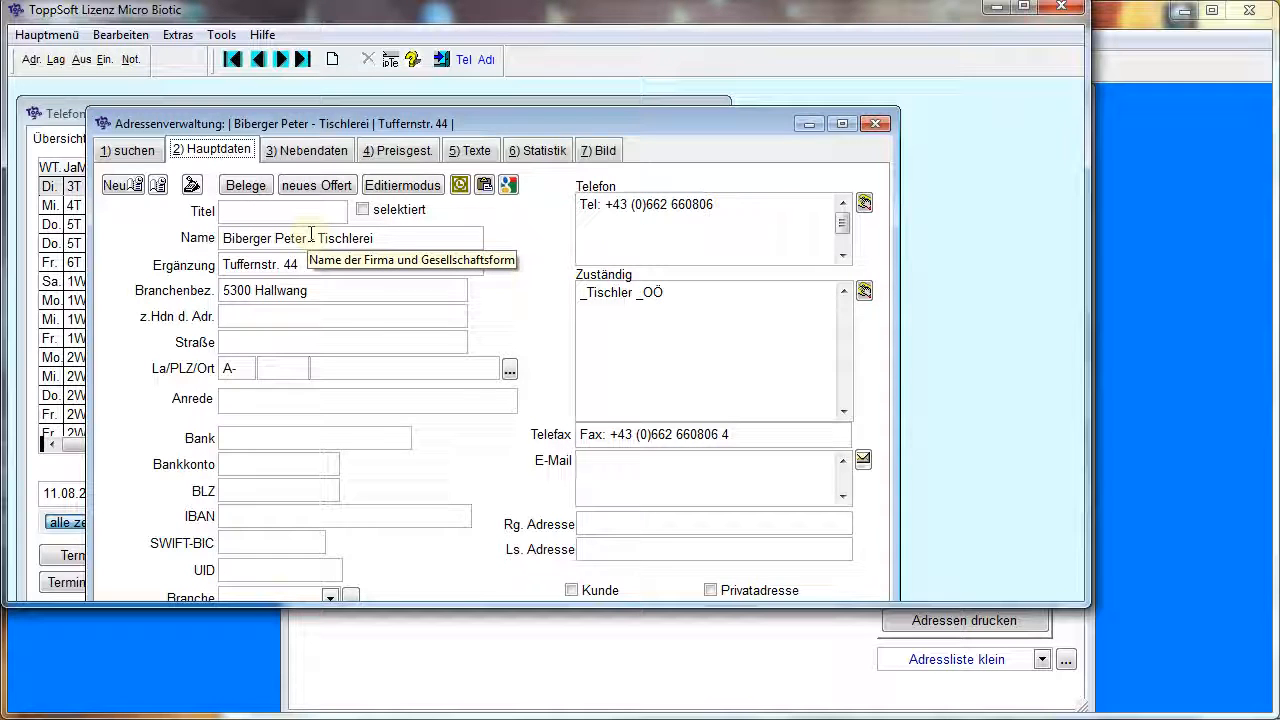
left_click(271, 369)
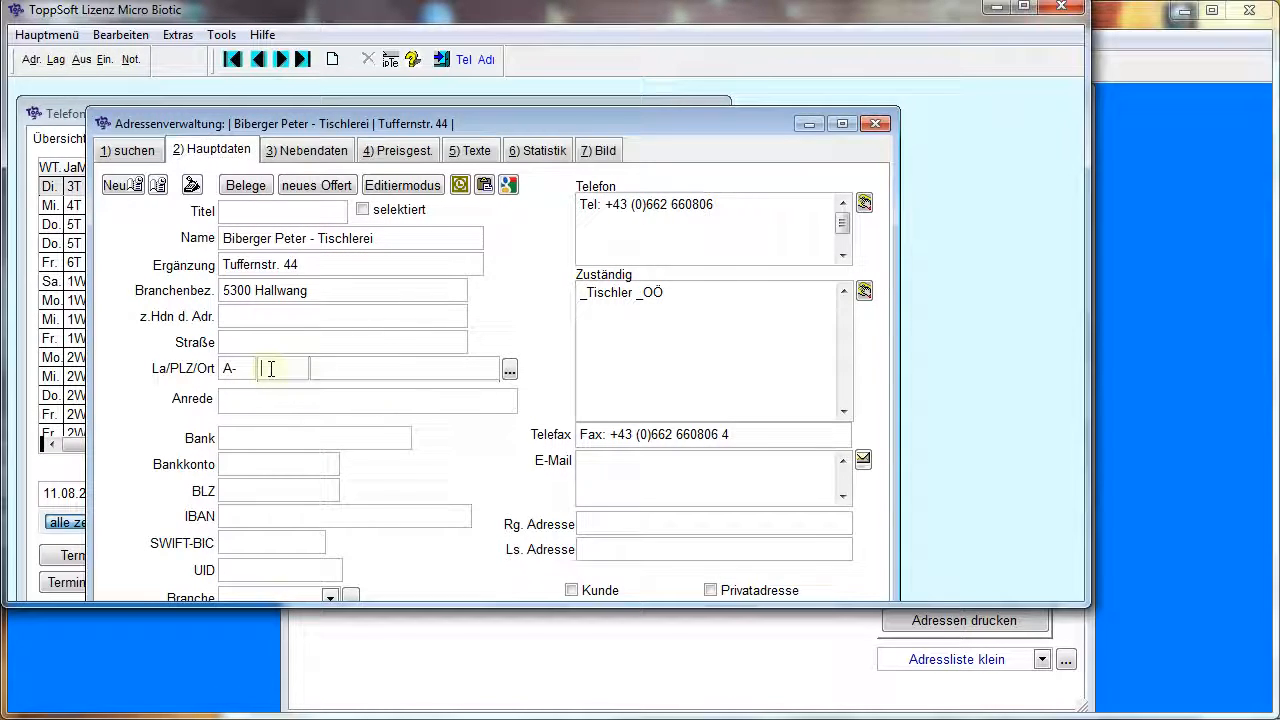
left_click_drag(225, 290, 362, 301)
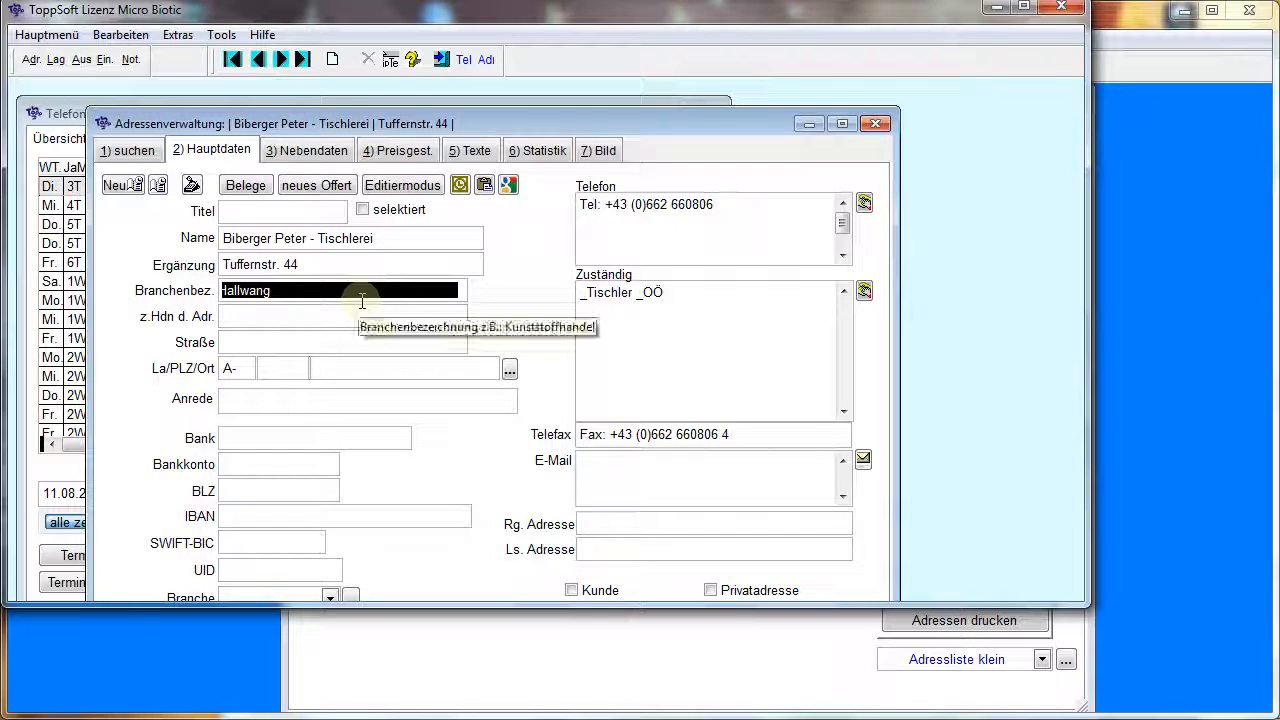
key("Delete")
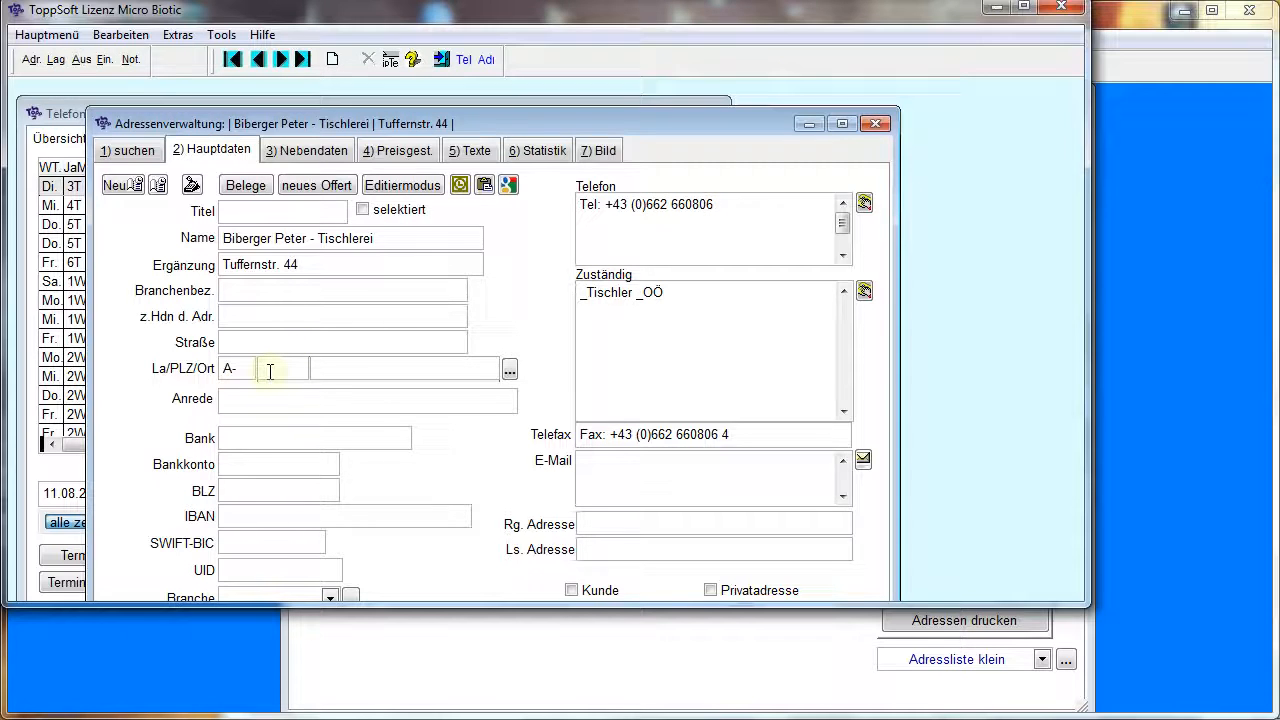
type("5300")
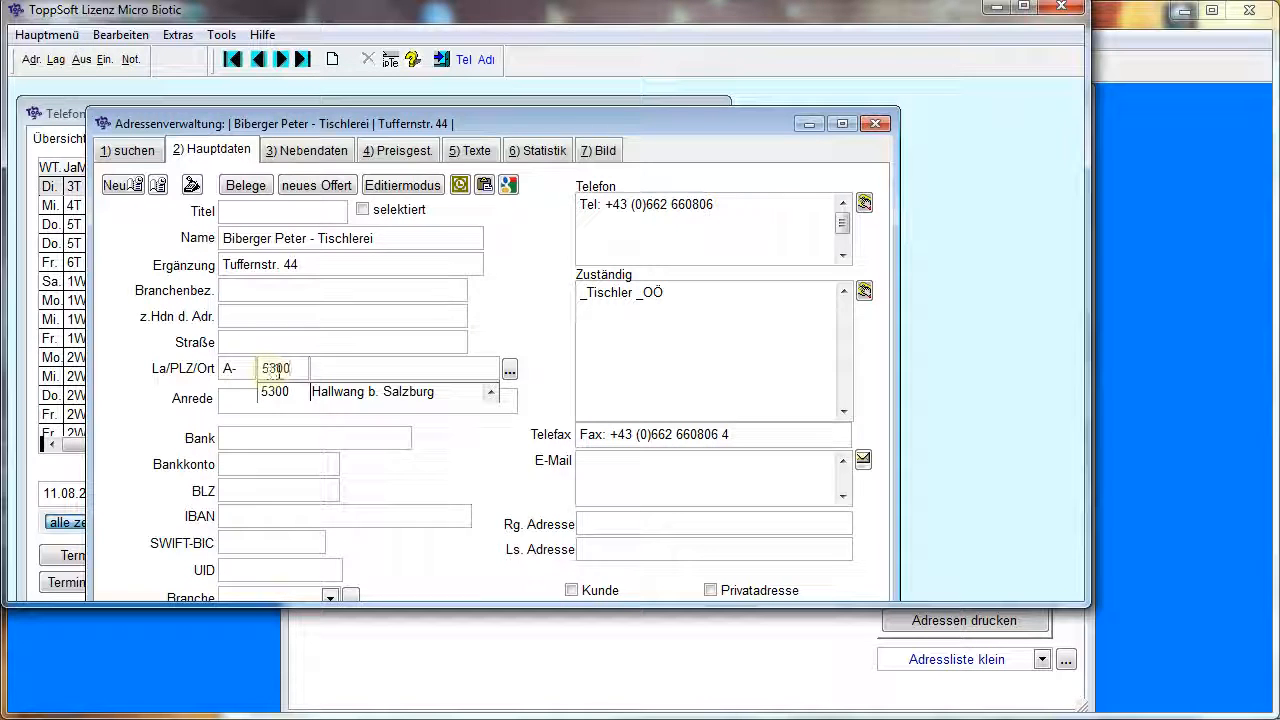
left_click(340, 395)
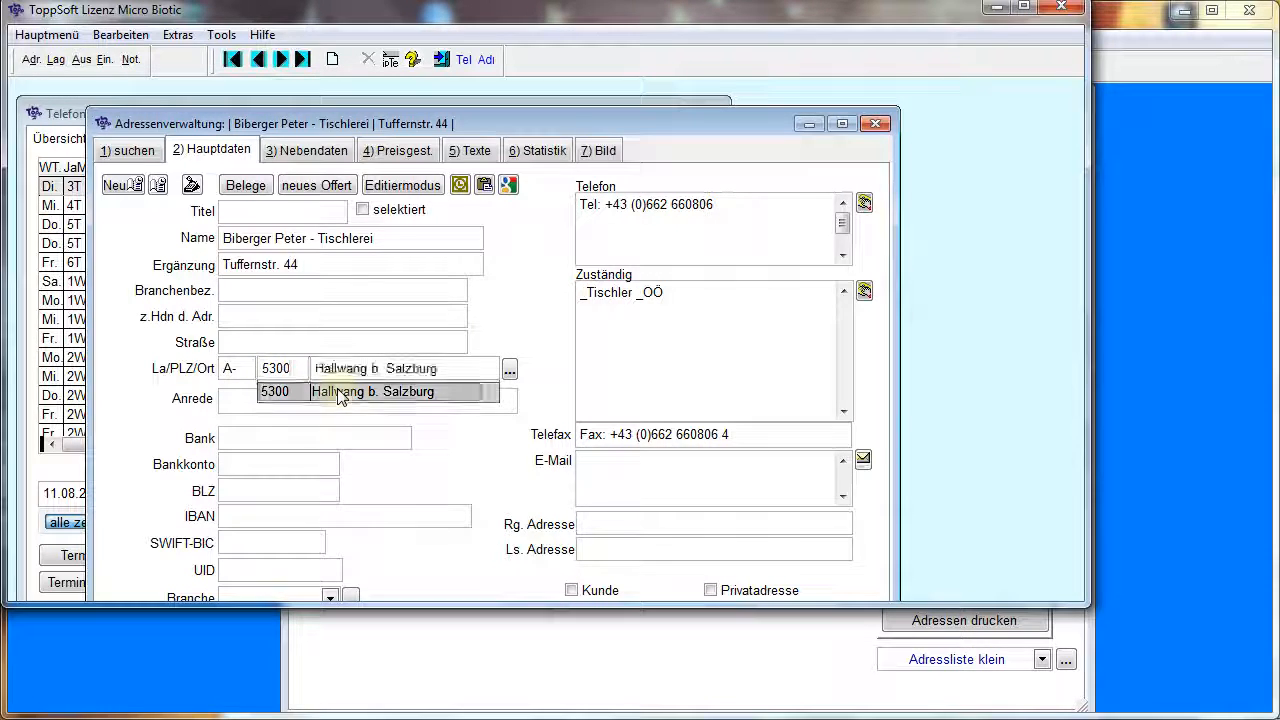
left_click(366, 345)
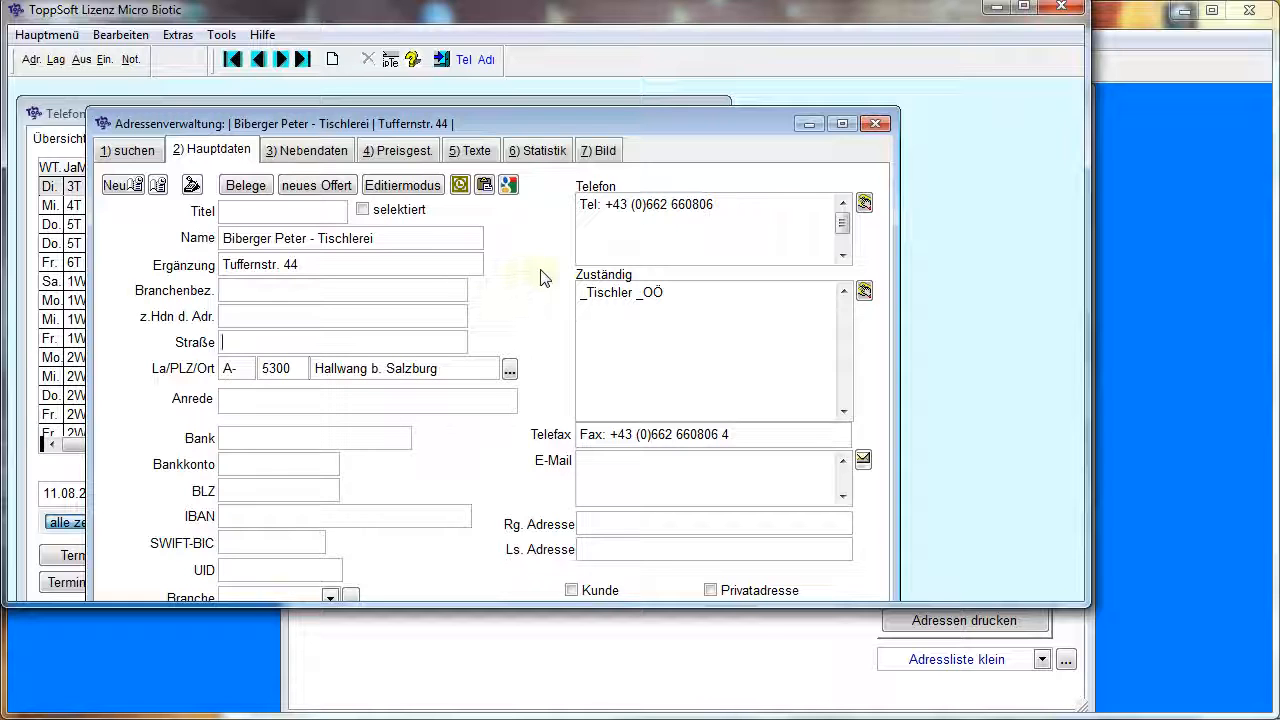
Copy the carpenter's address to the clipboard, close the Micro Biotic instance and import the address into the remaining instance's address management
left_click(485, 186)
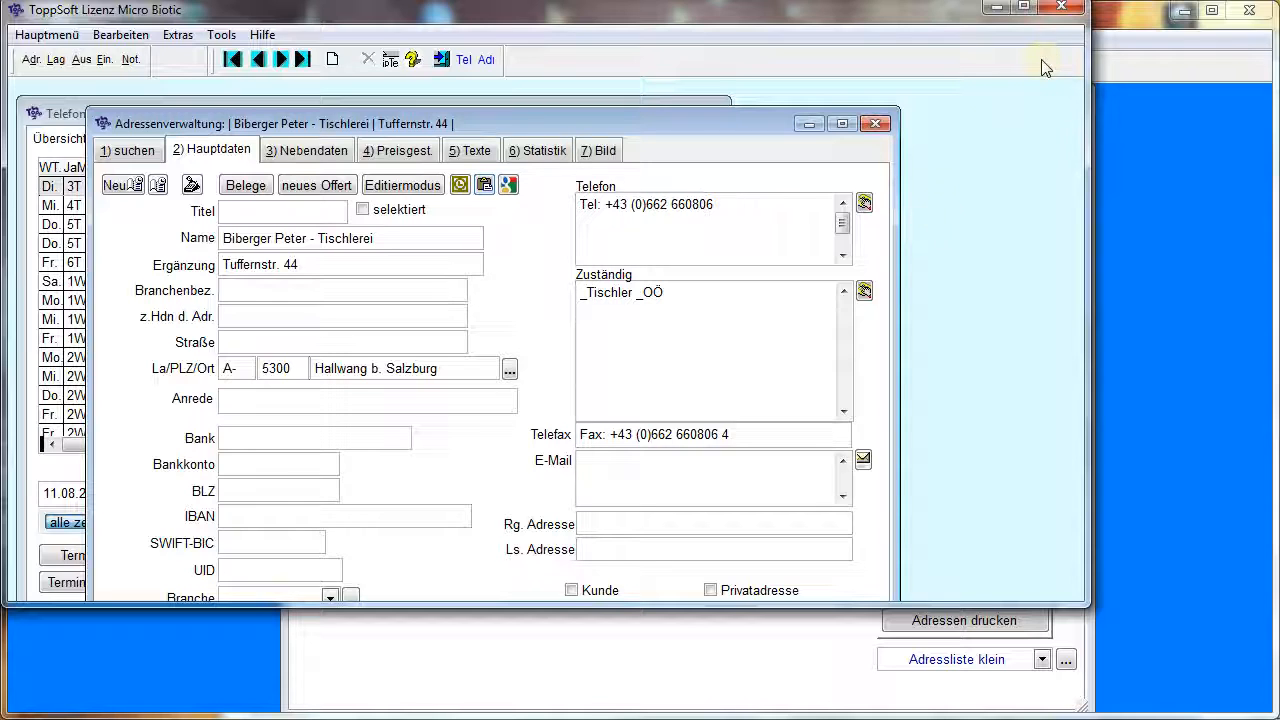
left_click(1063, 11)
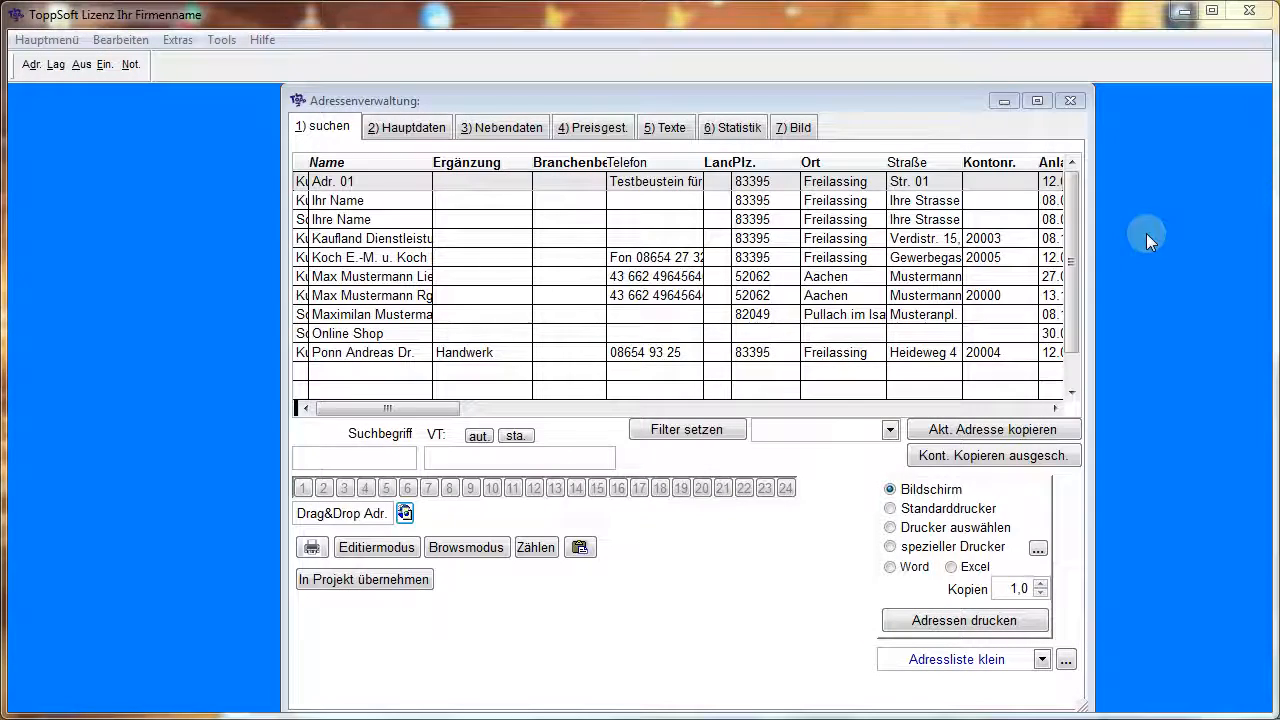
left_click(580, 548)
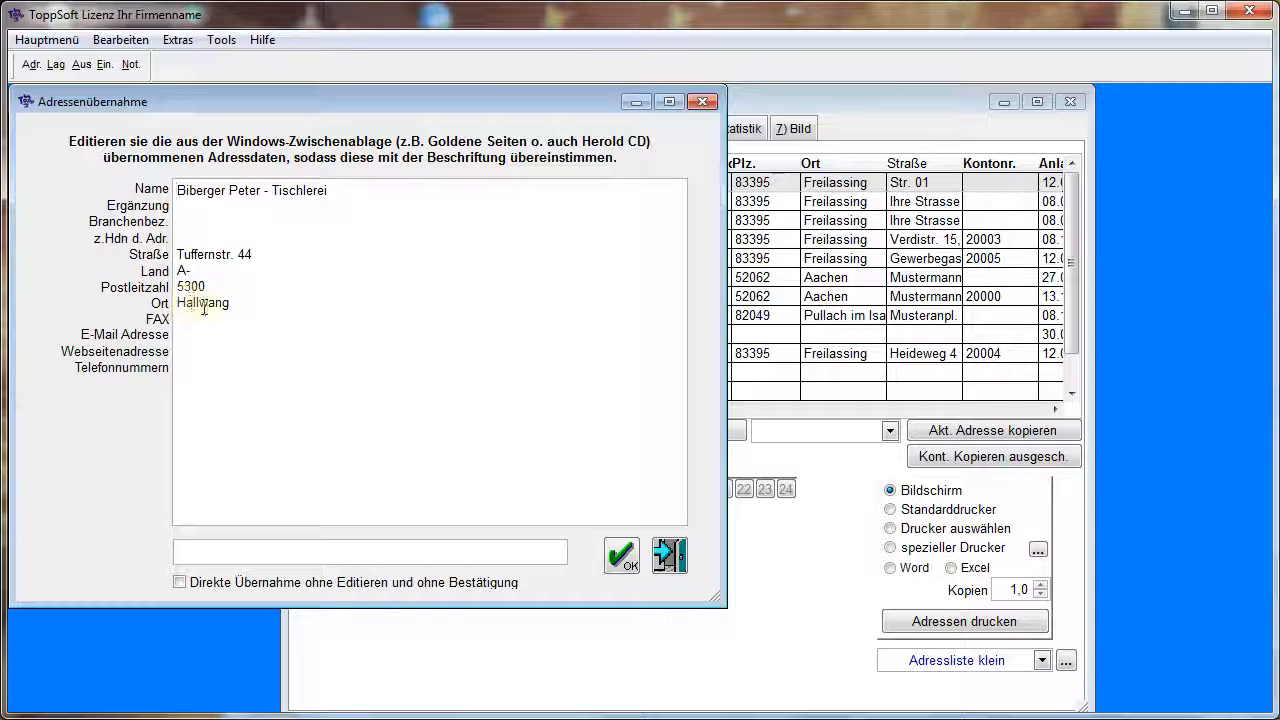
left_click(622, 560)
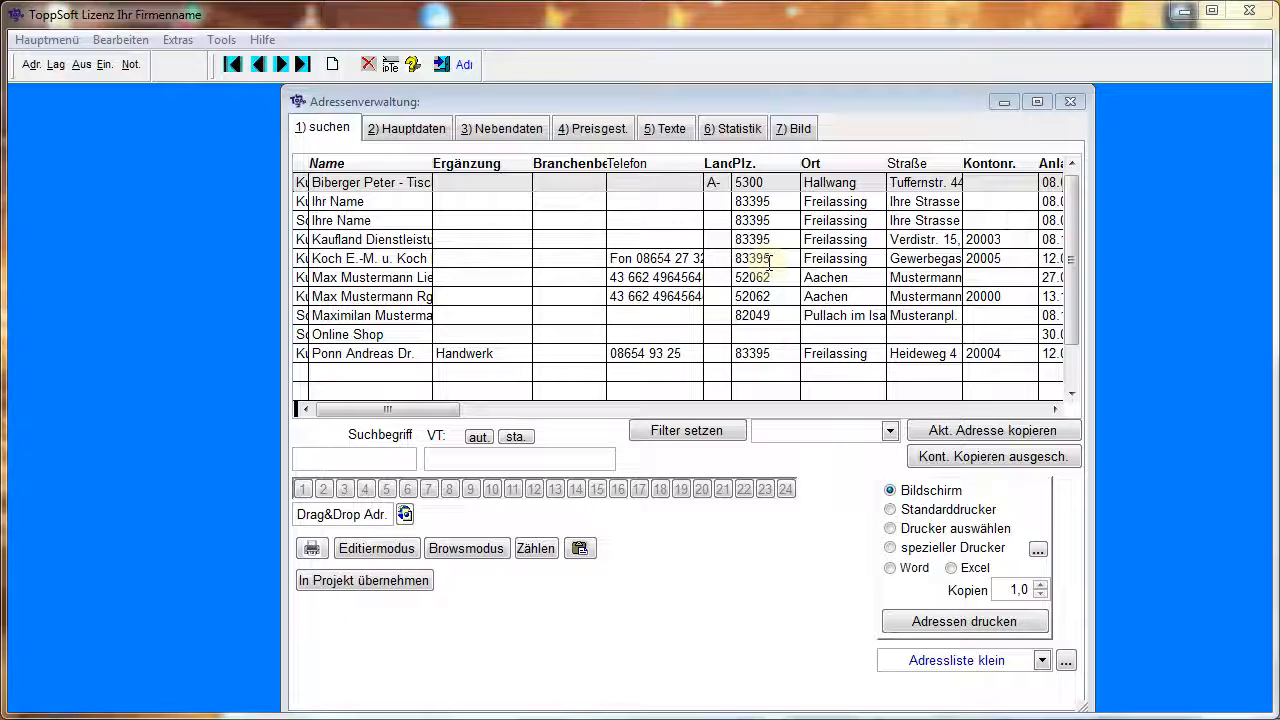
View the sales statistics of the sample delivery address in Aachen and move on to the next record
left_click(414, 277)
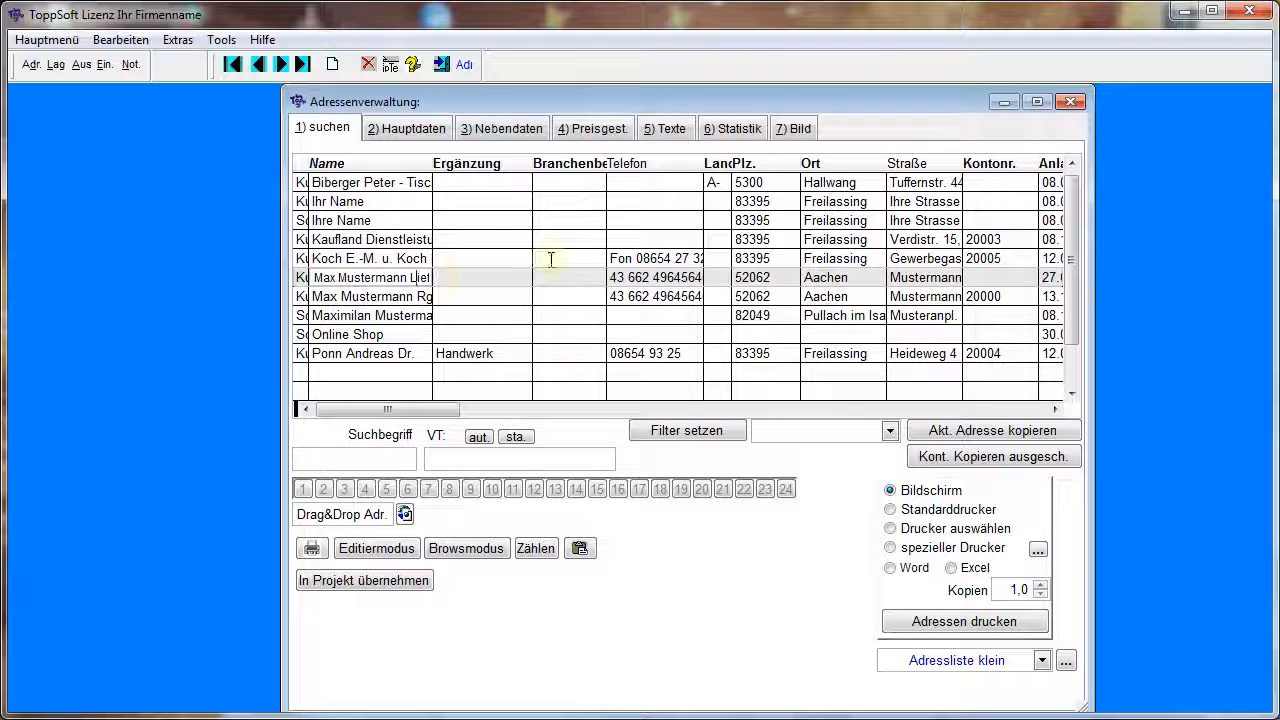
left_click(735, 134)
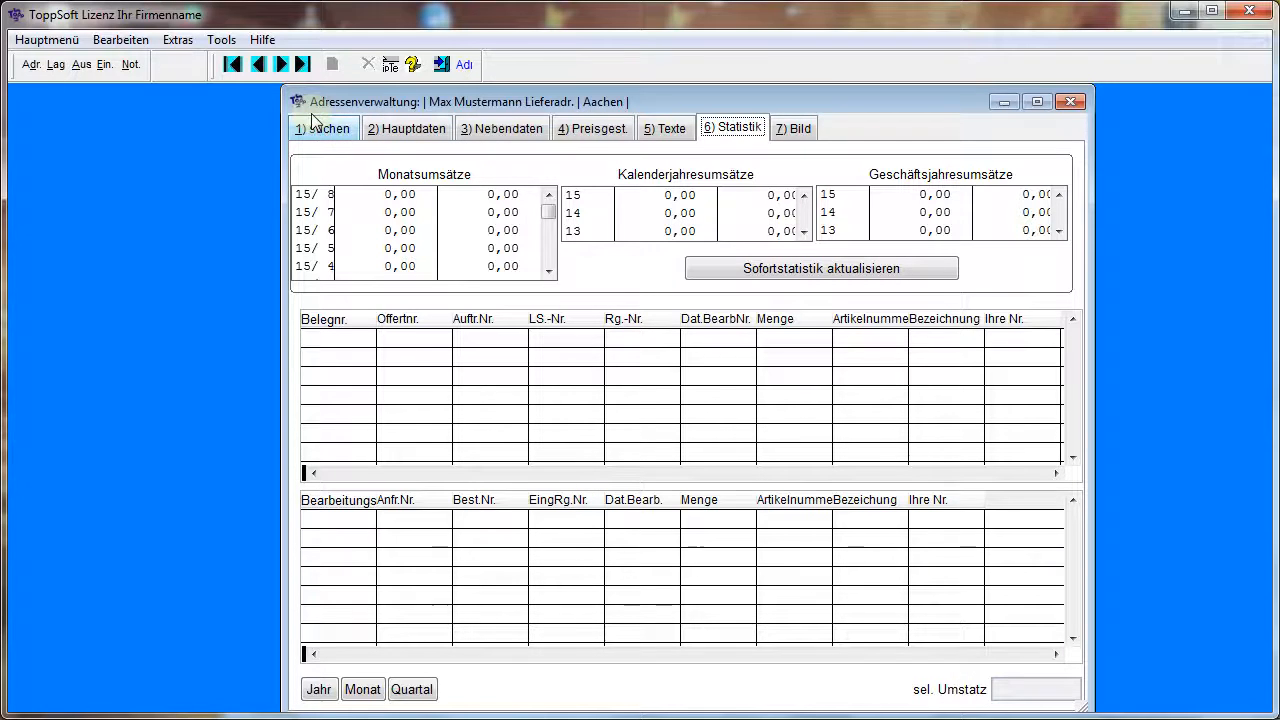
left_click(281, 64)
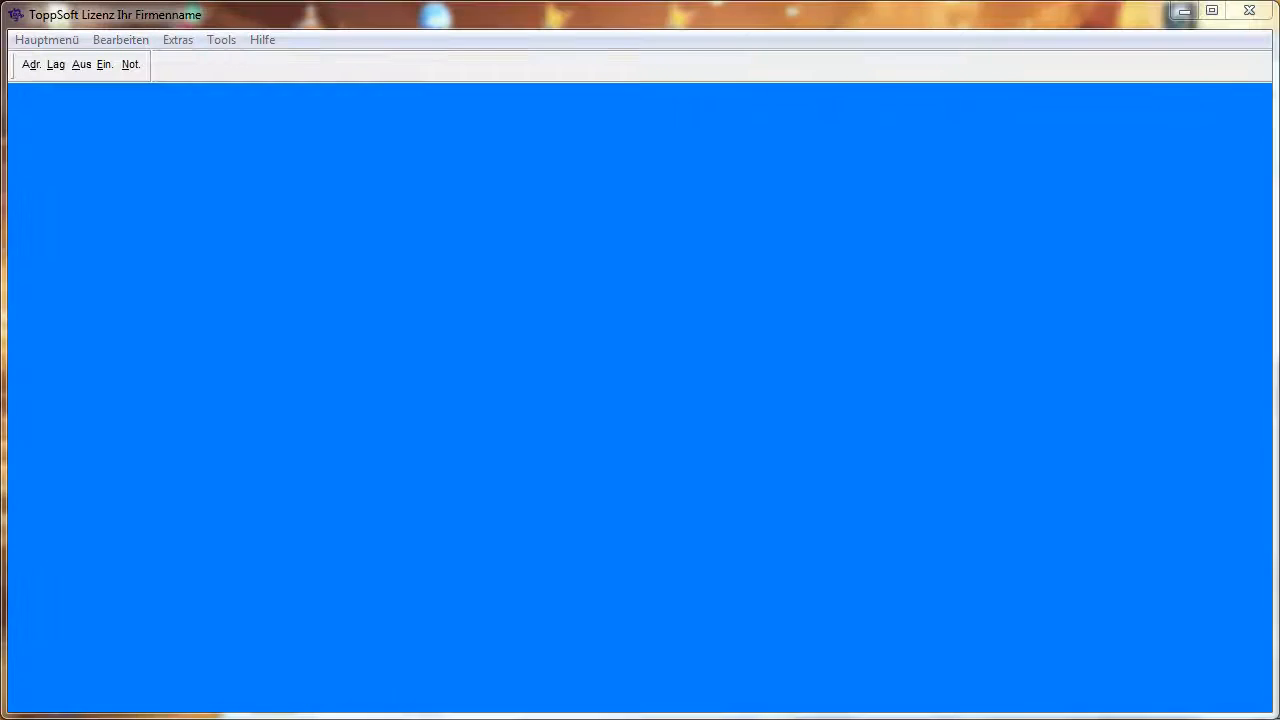
Examine the main data and statistics of article N01 in the article management, and open the second document listed in its statistics
left_click(66, 64)
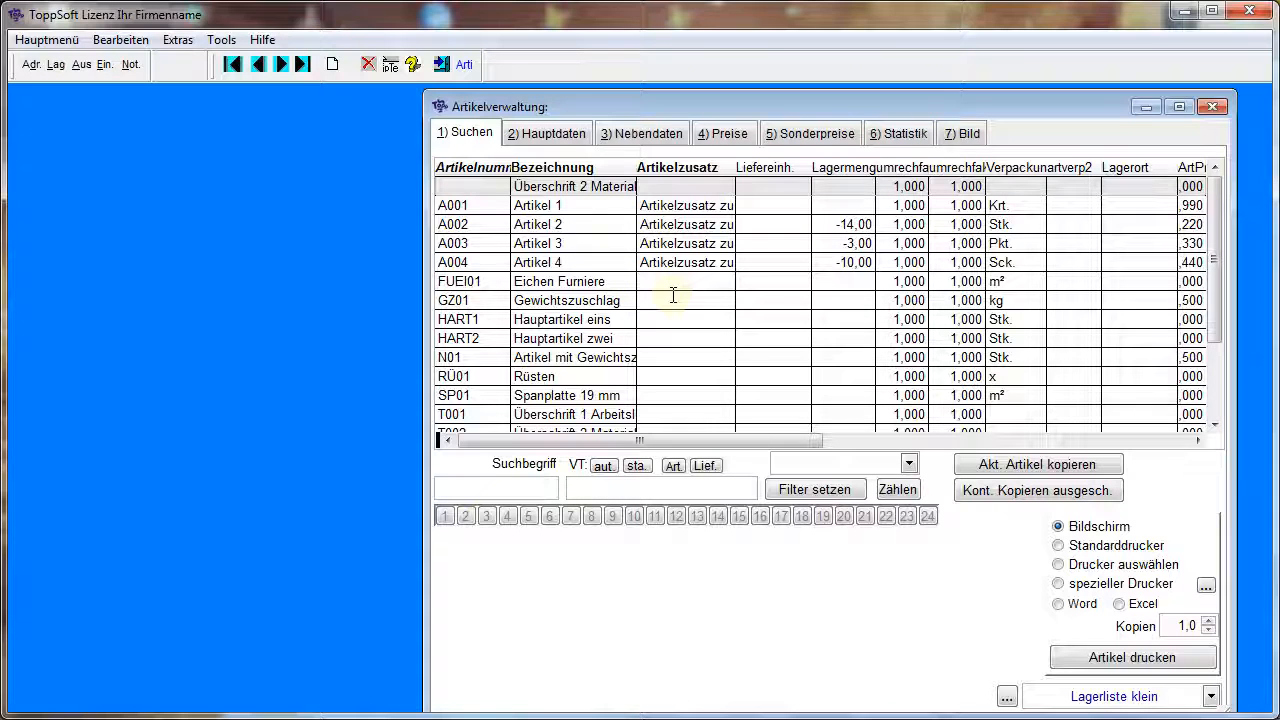
left_click(583, 358)
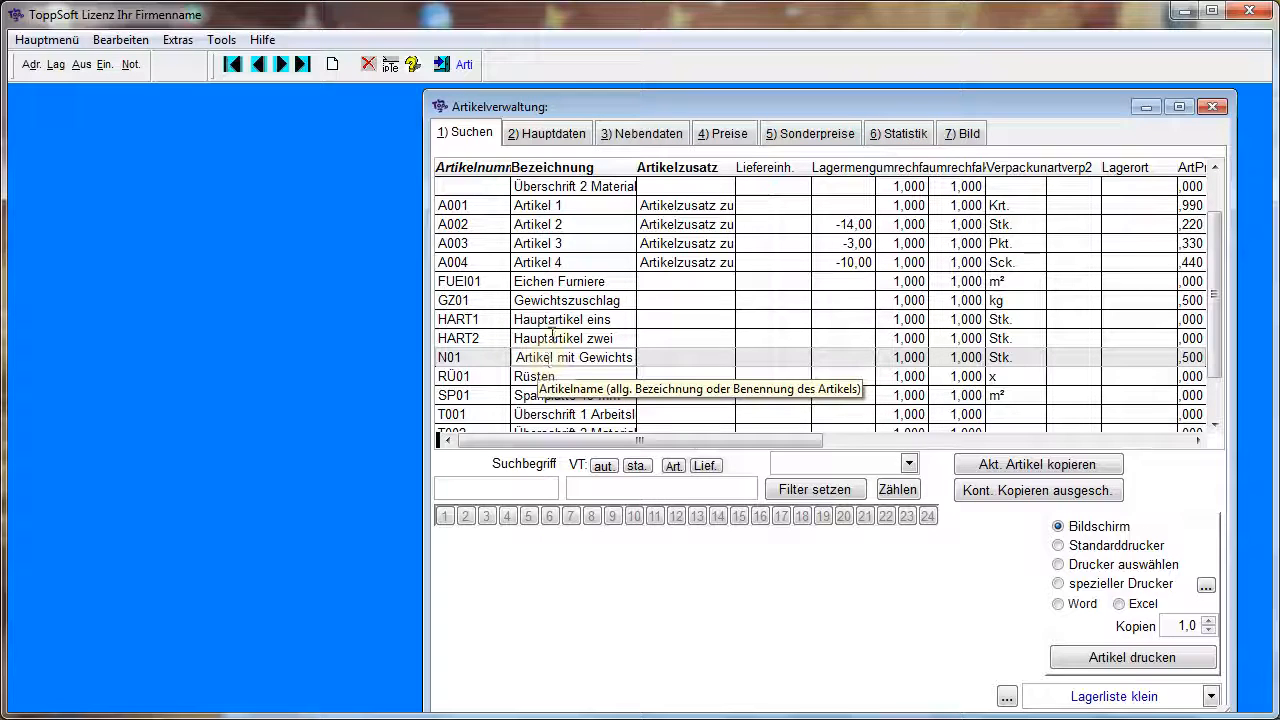
left_click(566, 135)
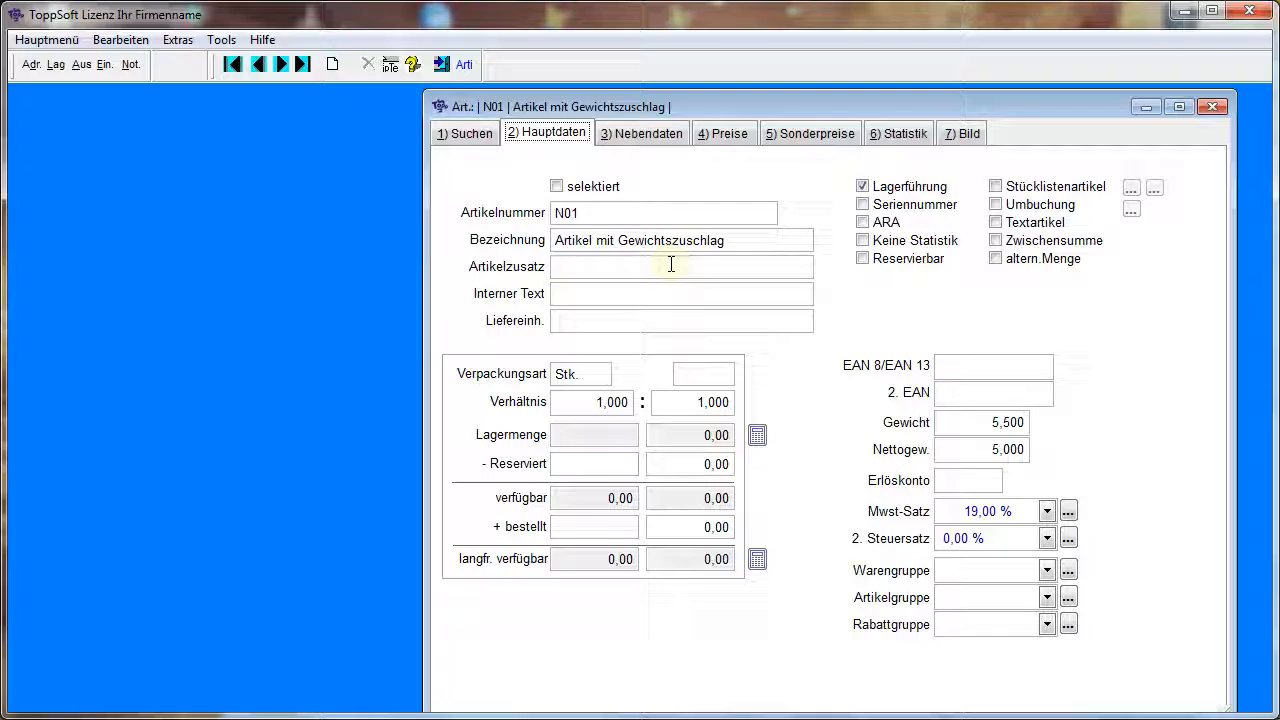
left_click(908, 136)
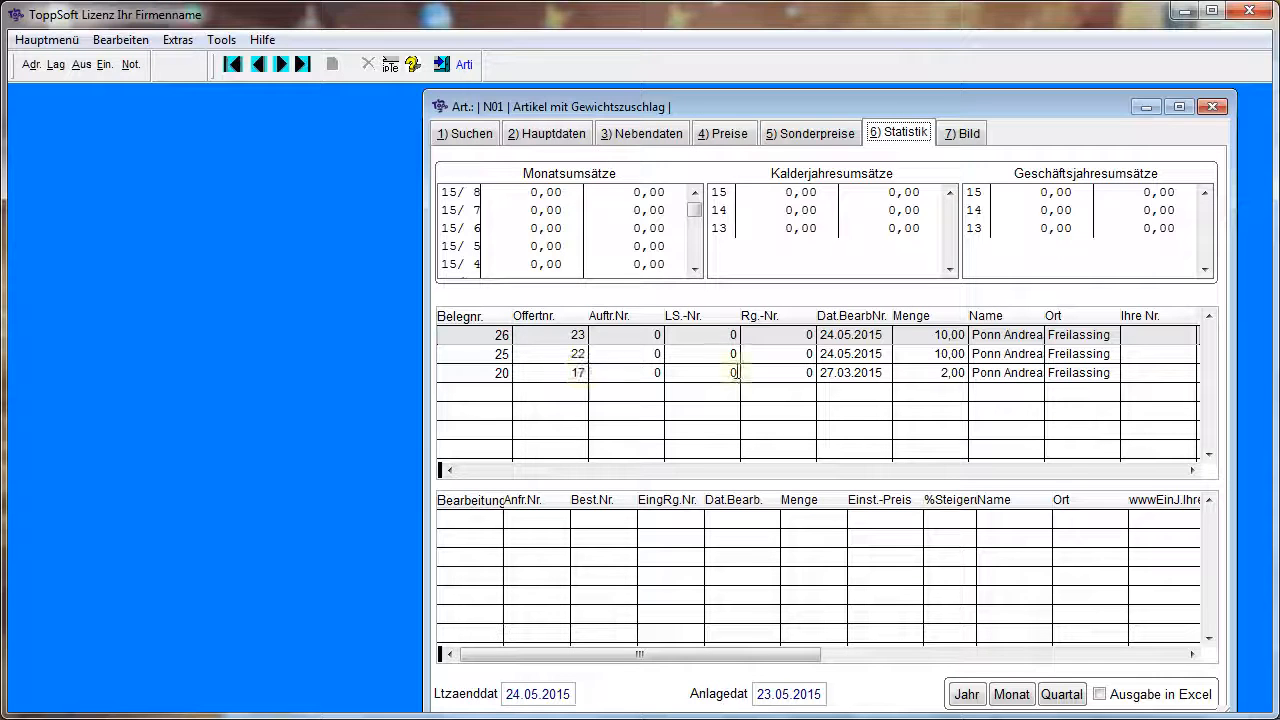
double_click(1010, 350)
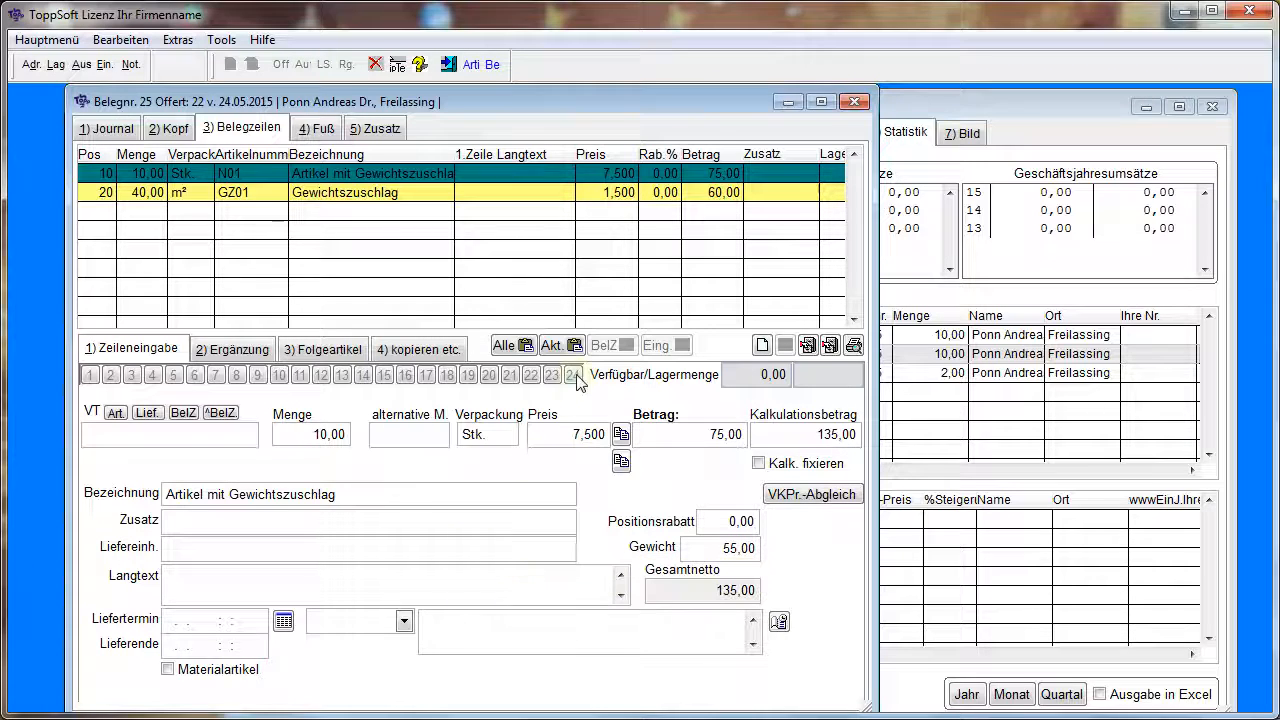
Move the offer's document window clear of the article window and set the quantity of the N01 line to 12
left_click_drag(645, 99, 613, 177)
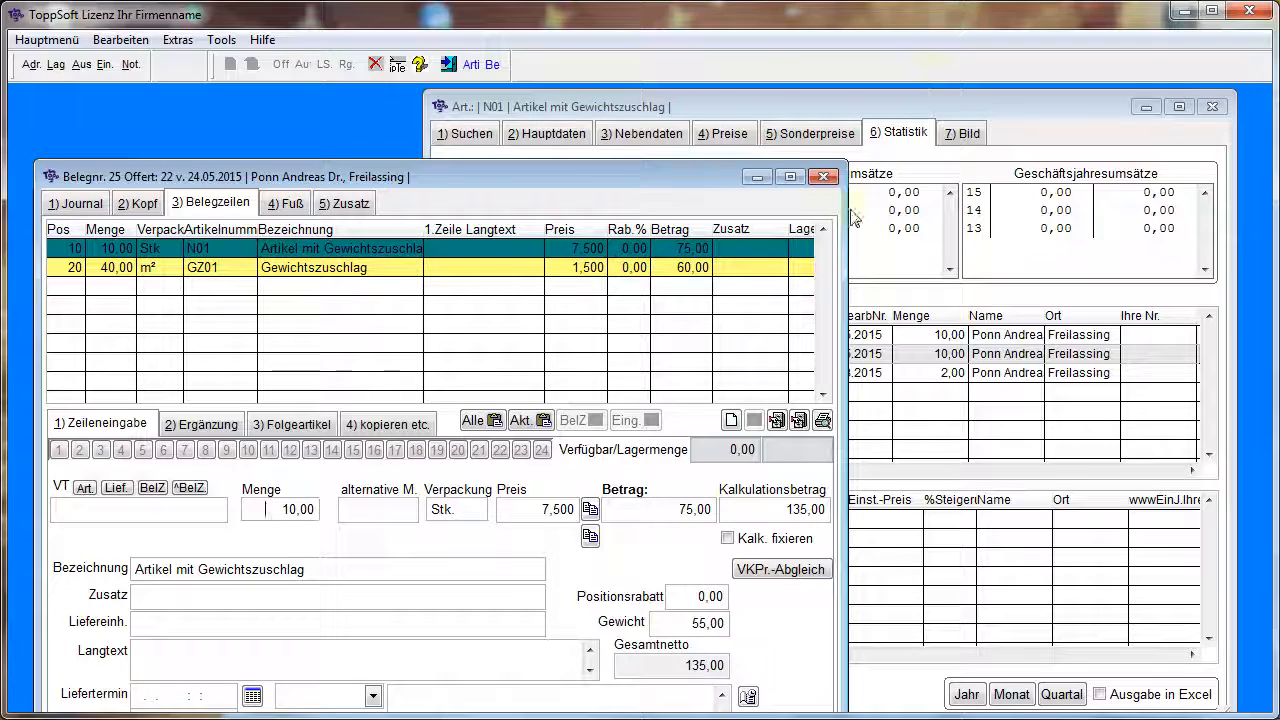
left_click(824, 229)
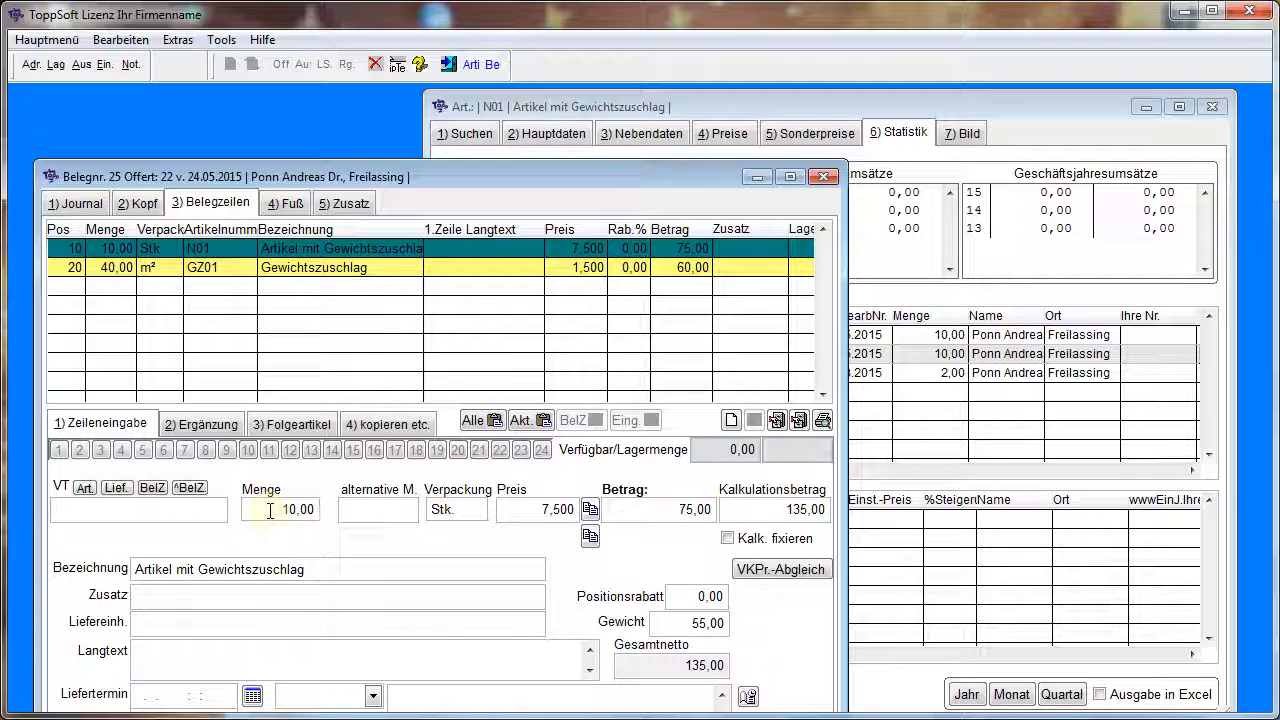
key("Return")
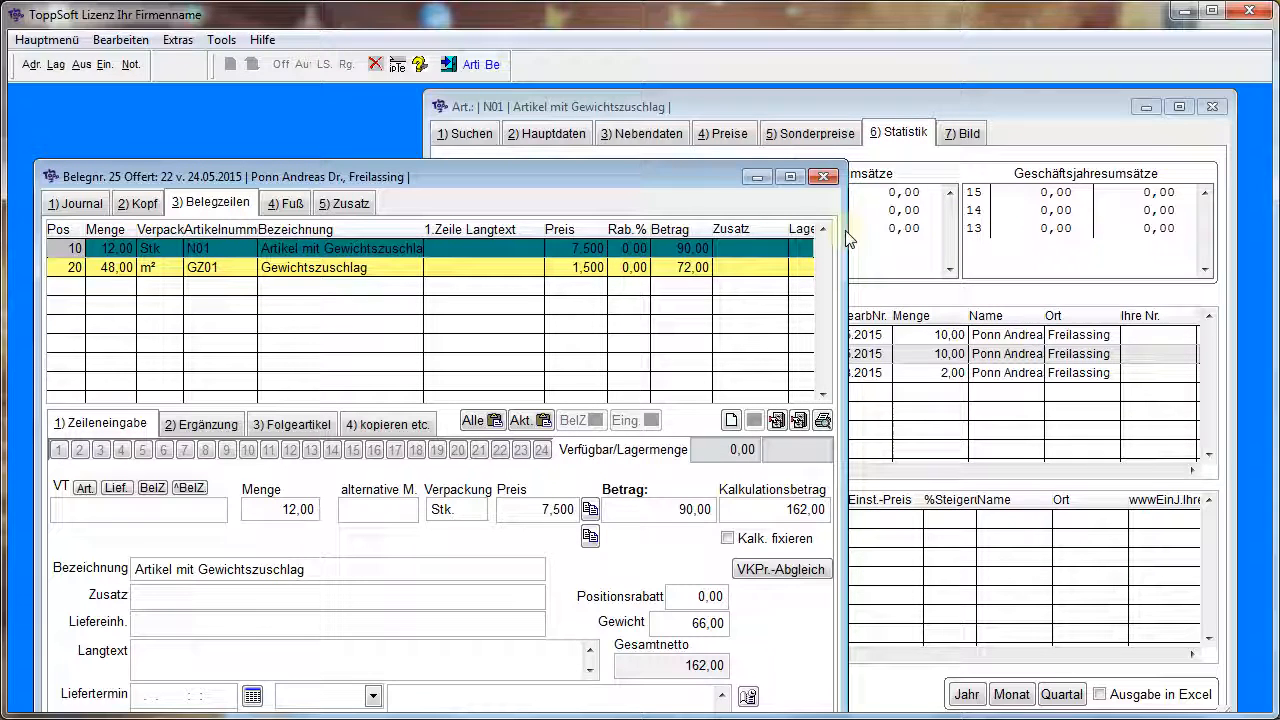
Check the offer's quantity in the statistics of article N01, return to the document and close the article window
left_click(981, 101)
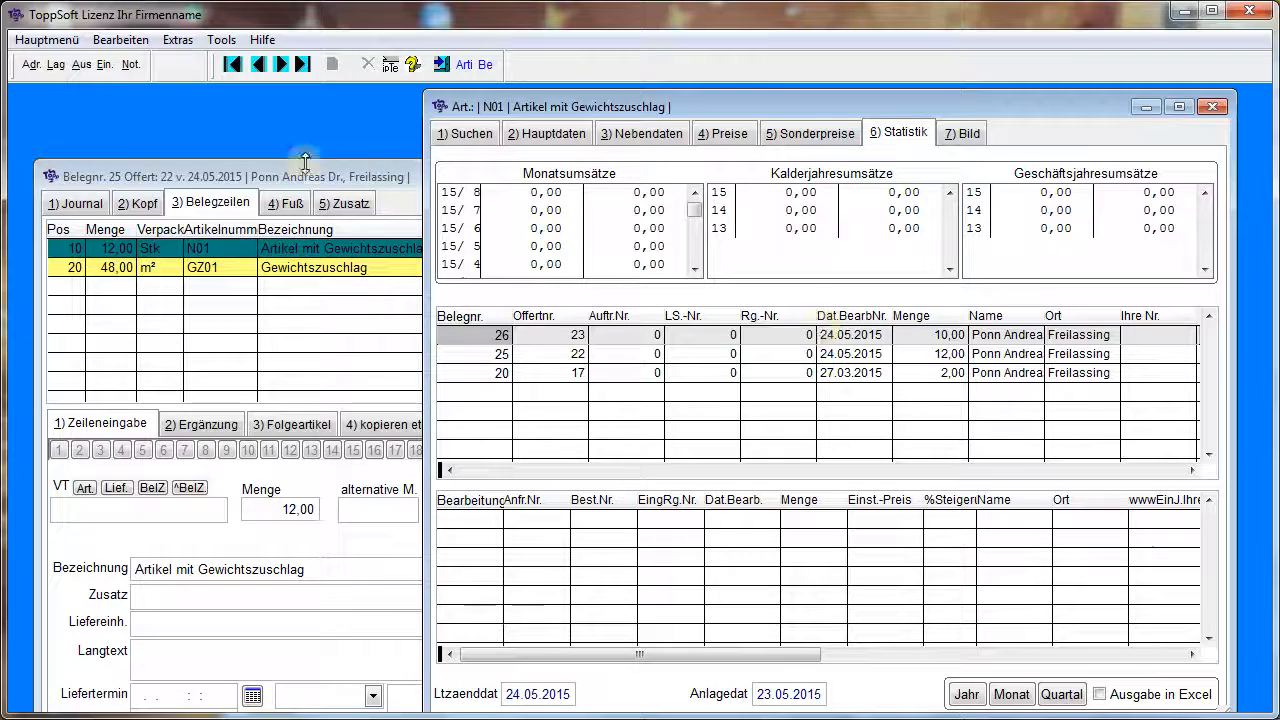
left_click(240, 177)
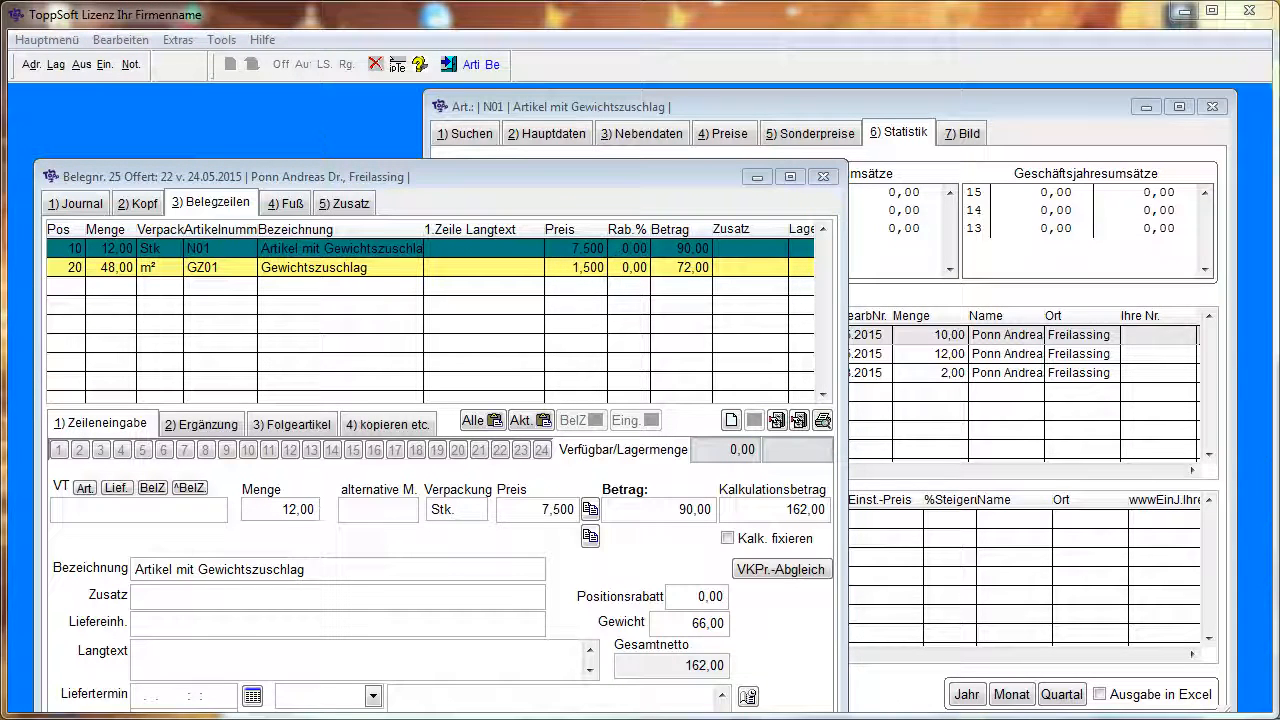
left_click(1212, 107)
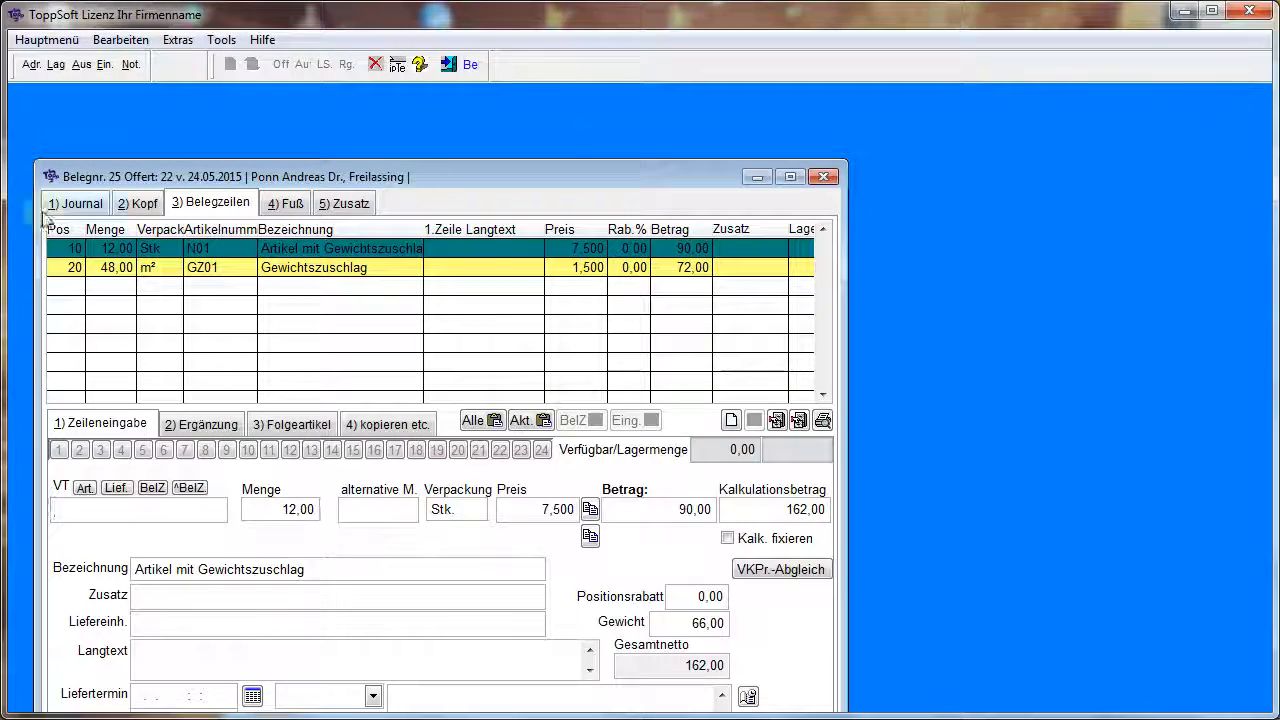
Open the lines of document 17 from the journal, view the article information for A001 and close it
left_click(80, 205)
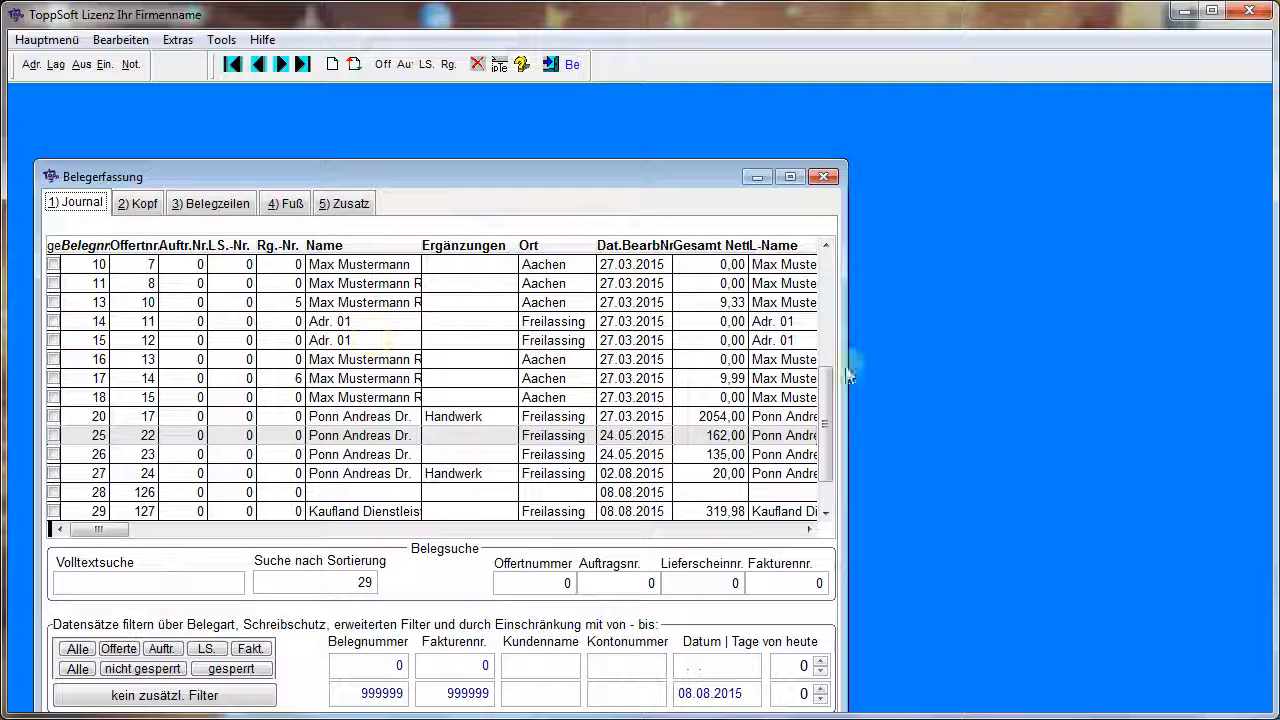
scroll(830, 440, "down", 2)
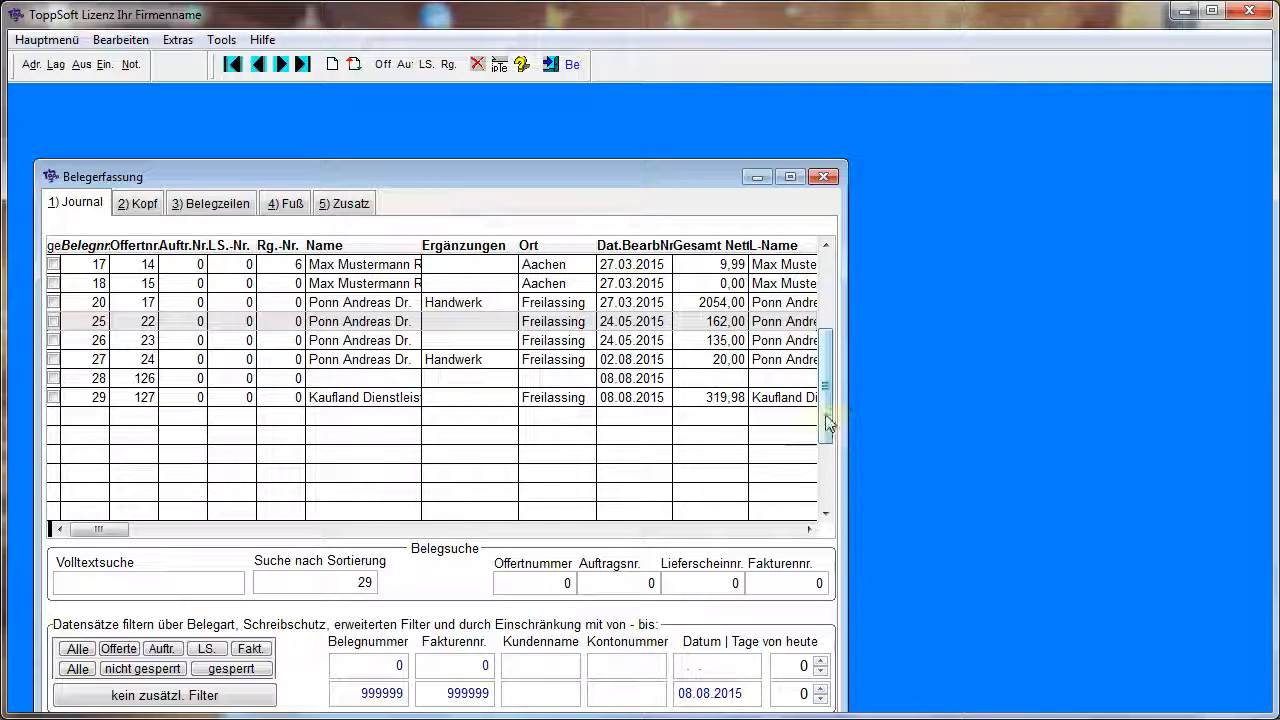
left_click(337, 264)
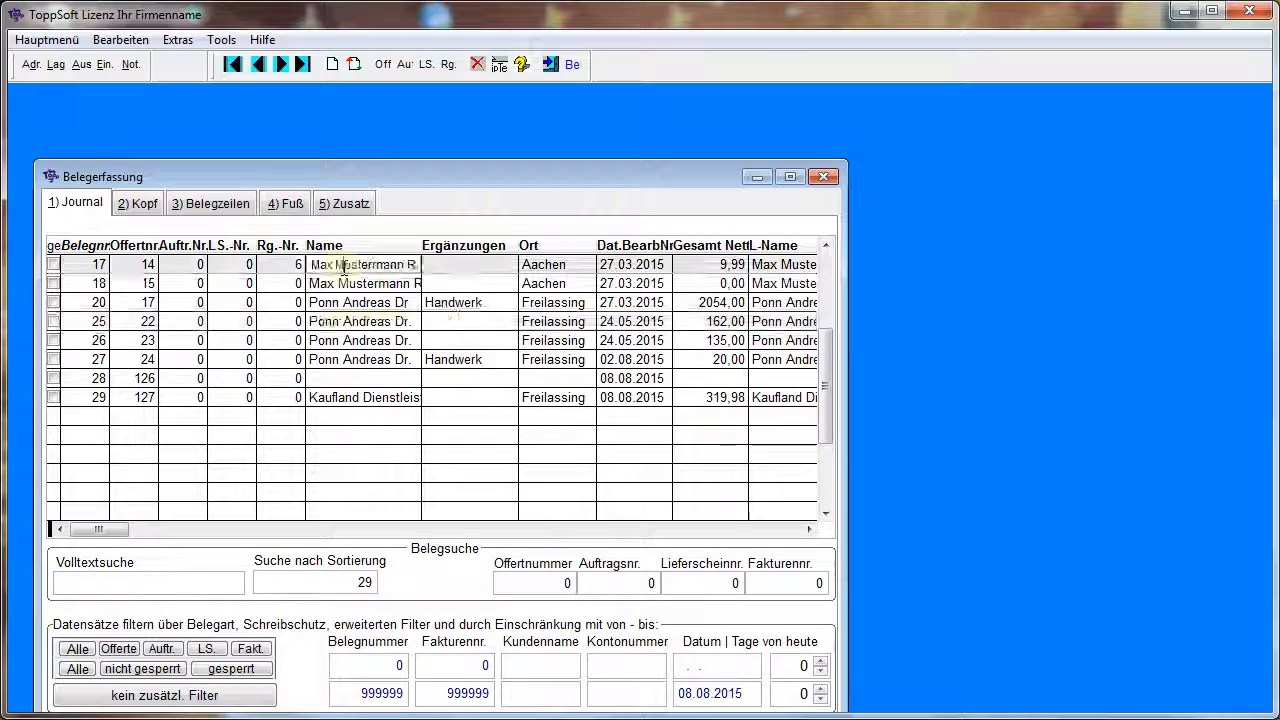
left_click(212, 203)
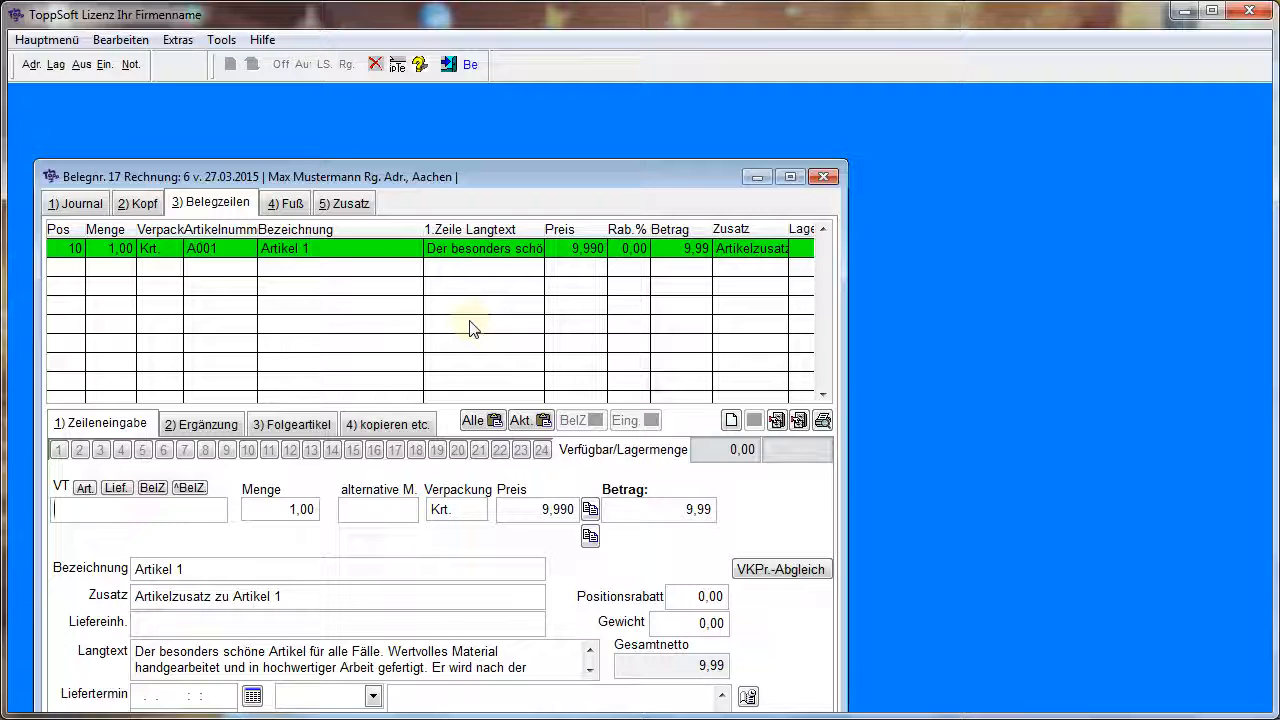
left_click(777, 420)
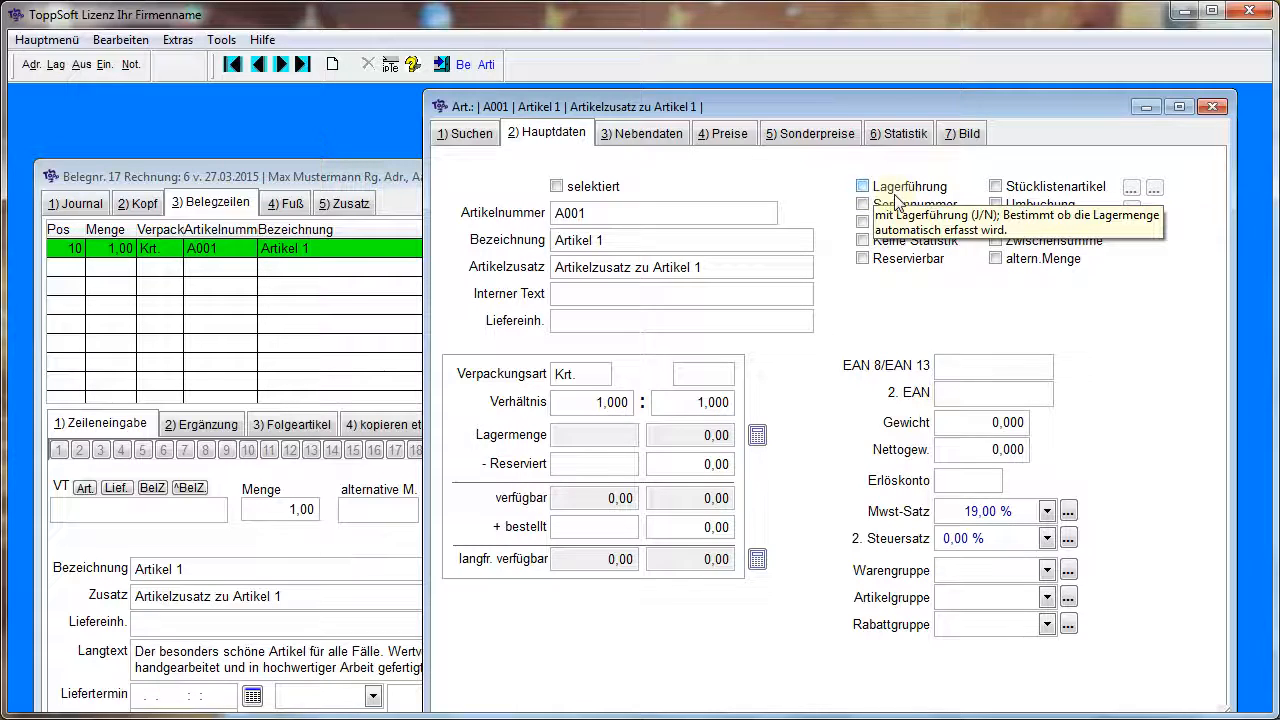
left_click(1215, 104)
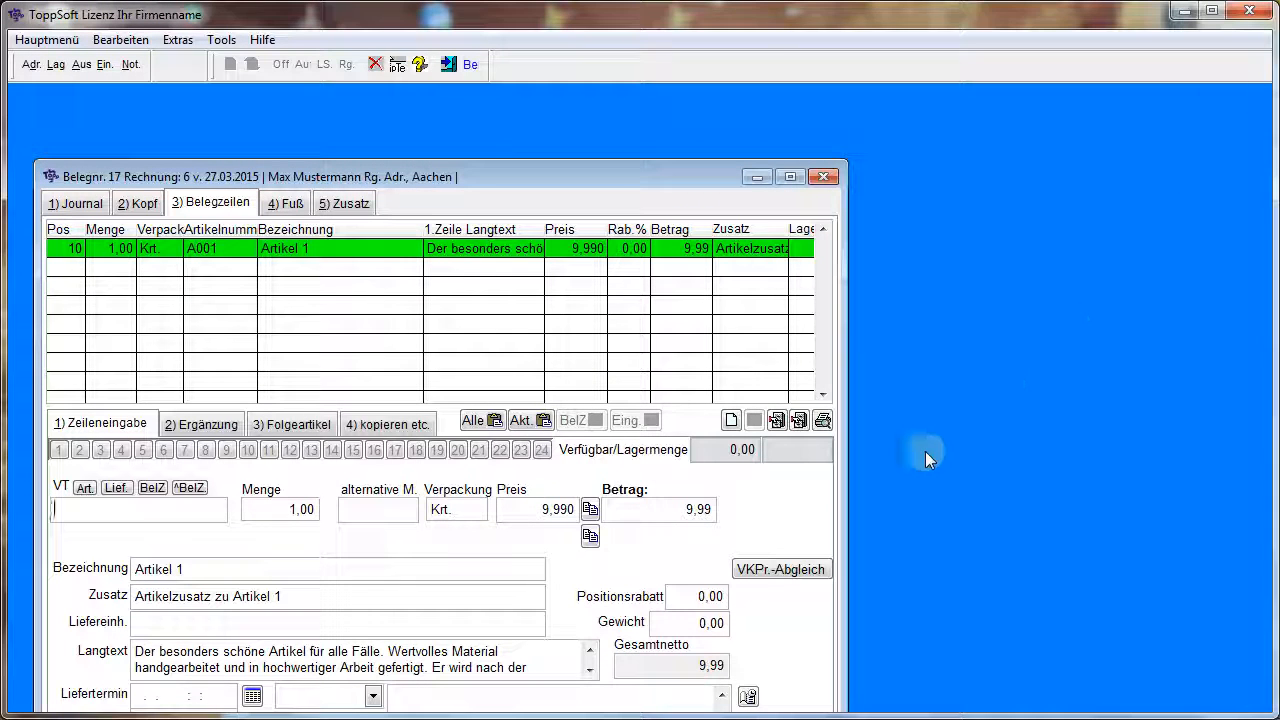
Sort the document journal by invoice number and open the line items of document 4
left_click(89, 204)
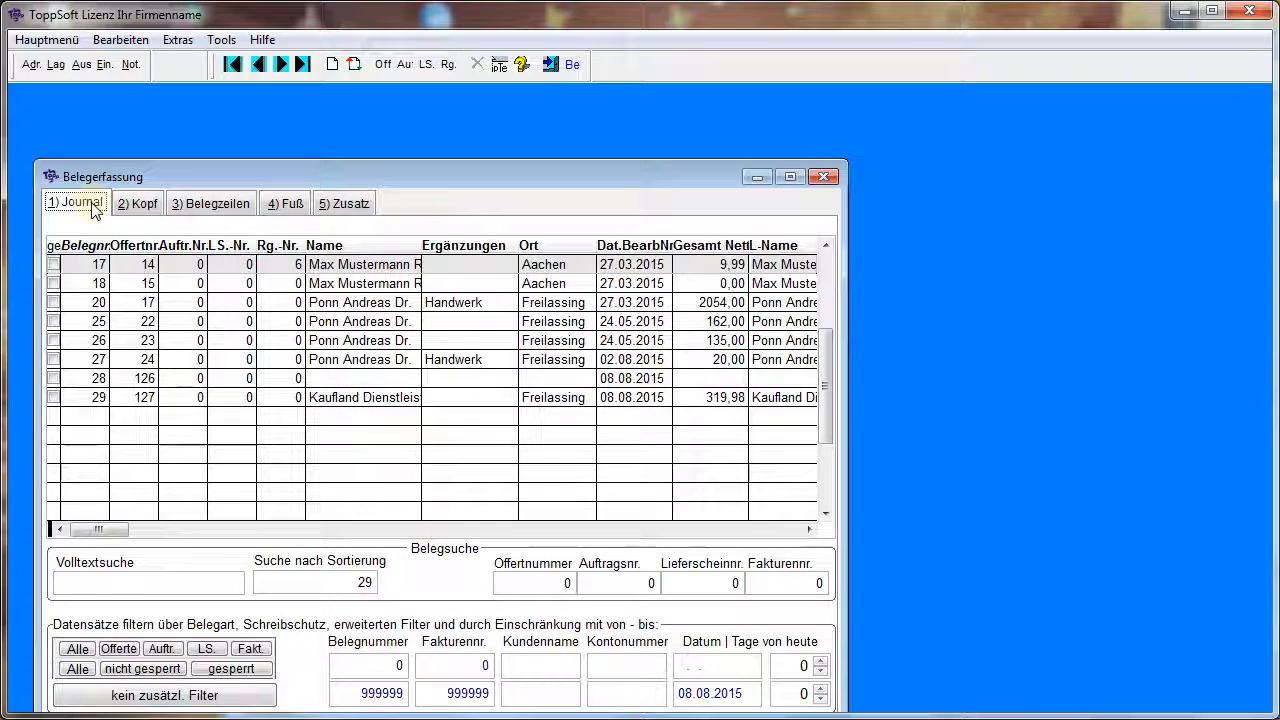
left_click(288, 243)
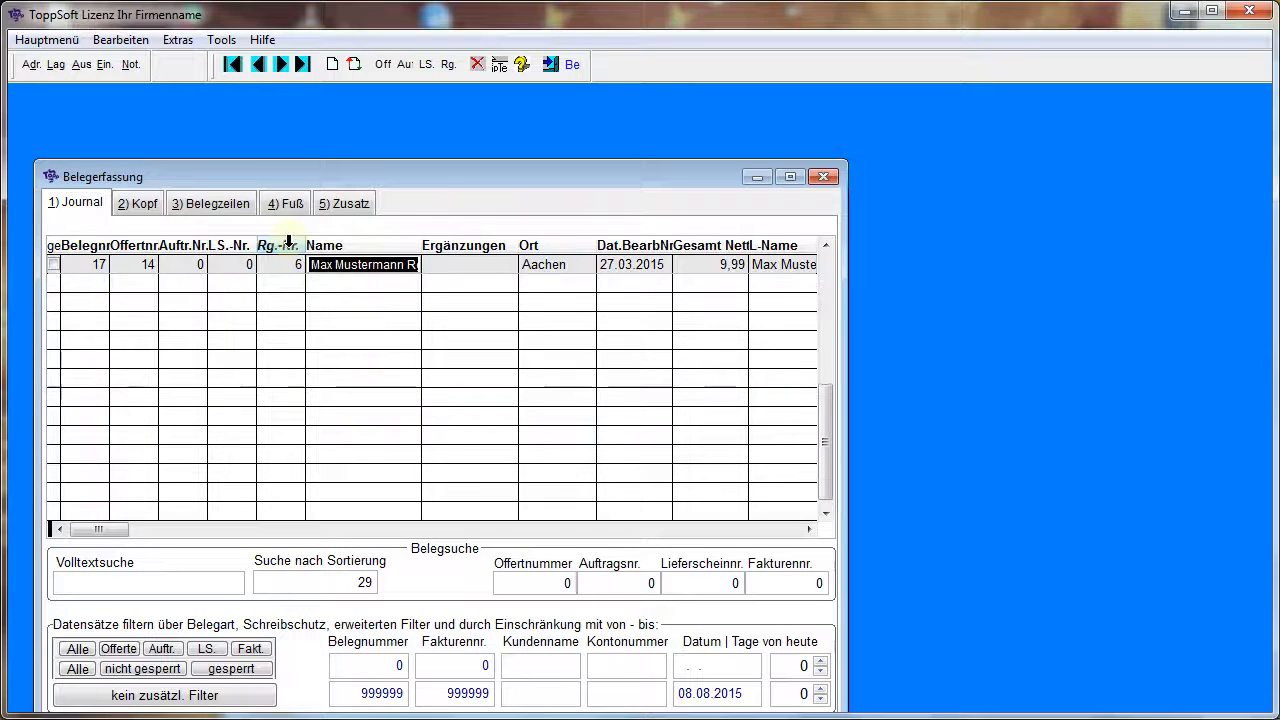
left_click(826, 246)
left_click(826, 246)
left_click(826, 246)
left_click(826, 246)
left_click(826, 246)
left_click(826, 246)
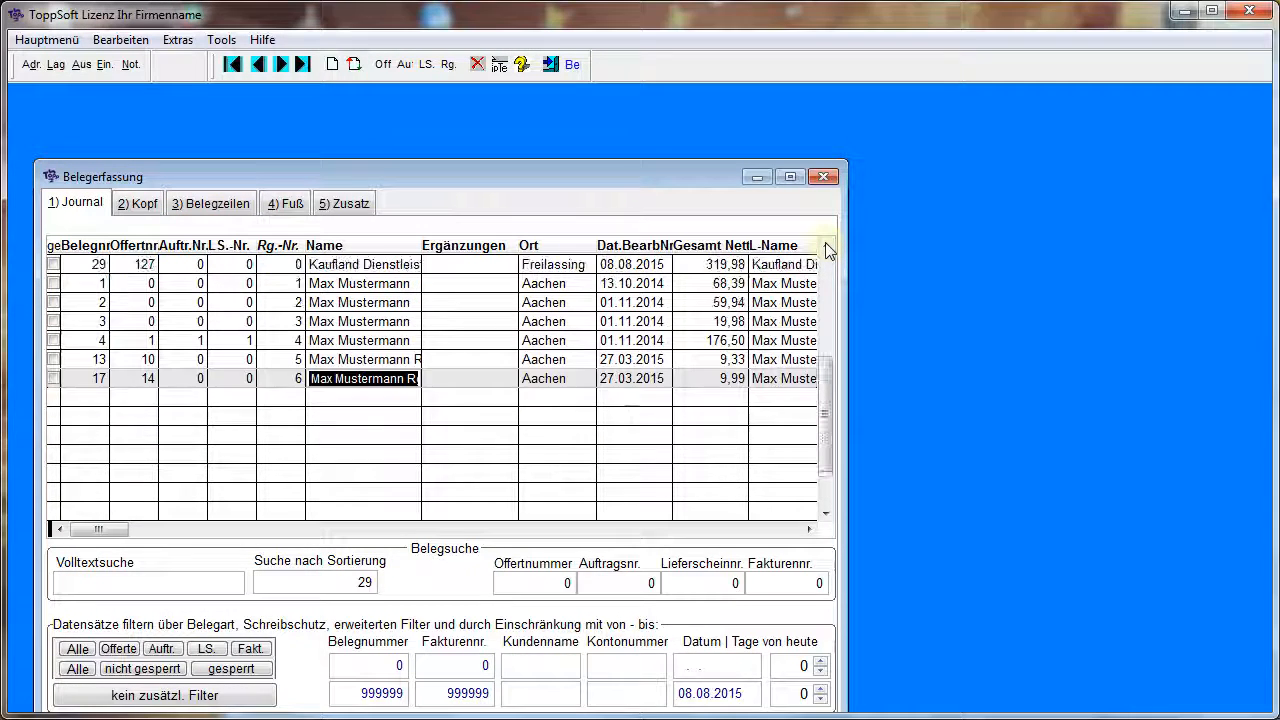
left_click(826, 246)
left_click(826, 246)
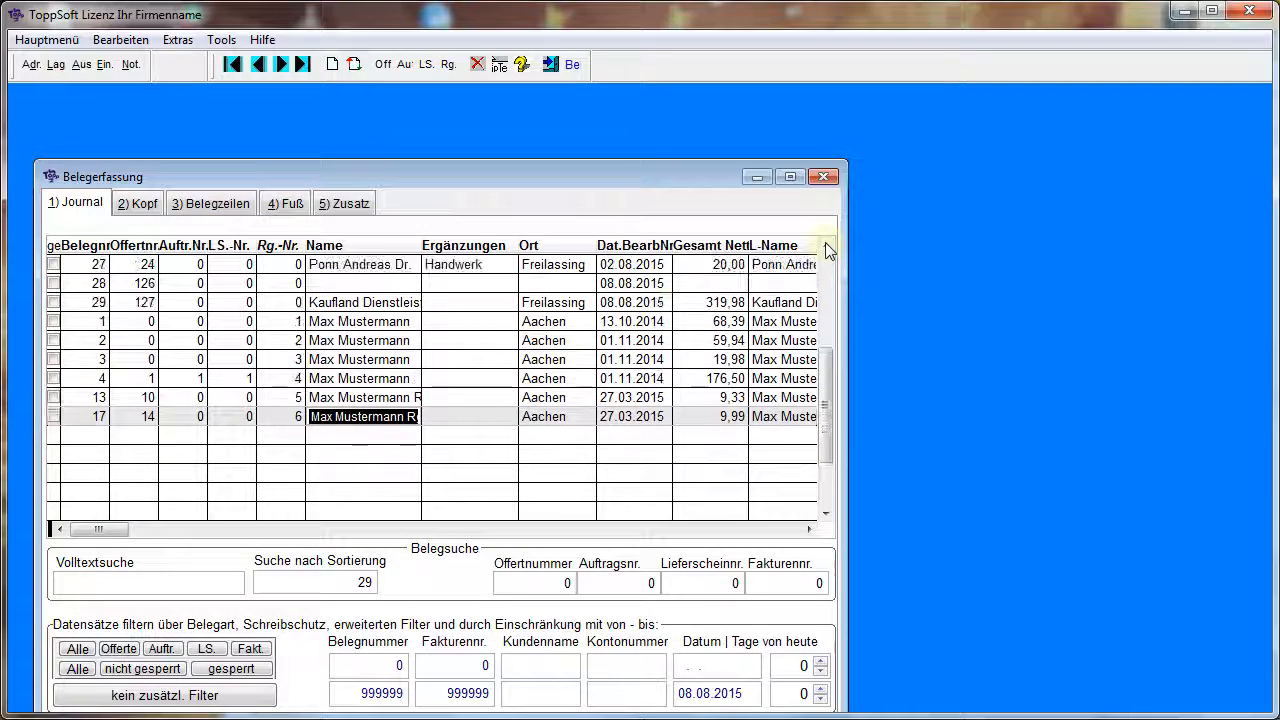
left_click(330, 361)
left_click(212, 203)
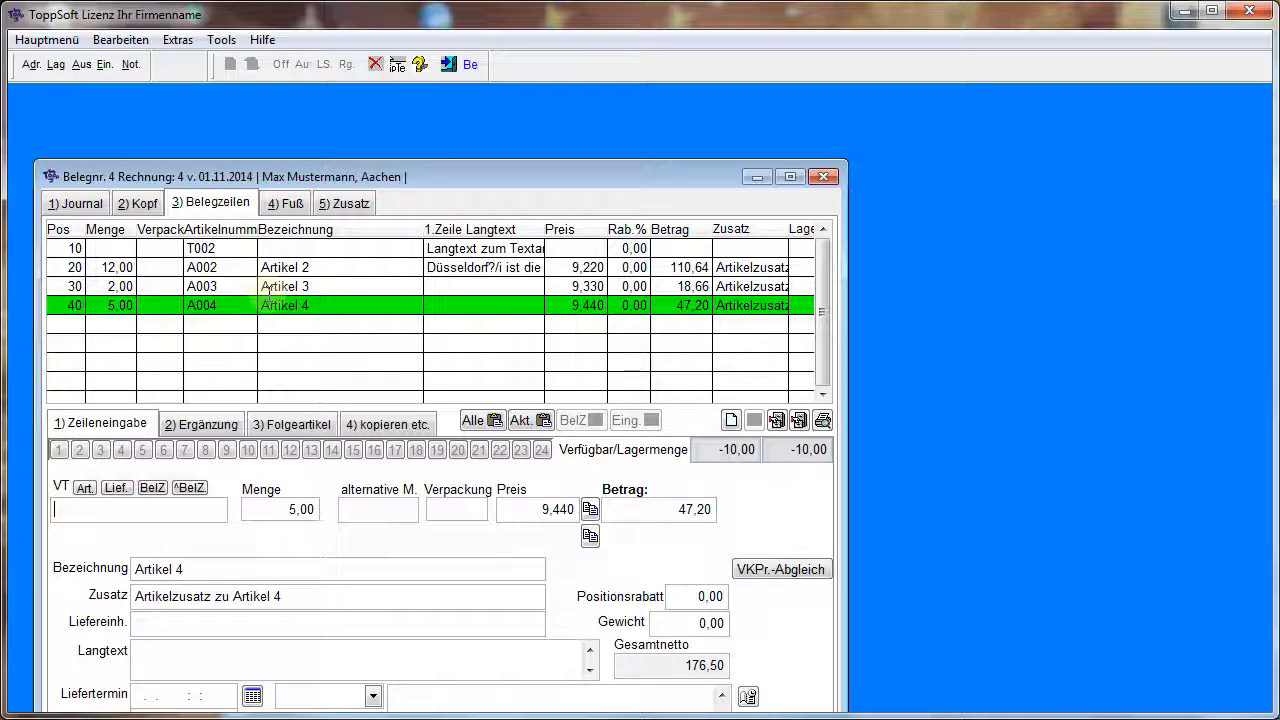
View the main data and statistics of article A004 from the document line, and close the article and document windows
left_click(776, 421)
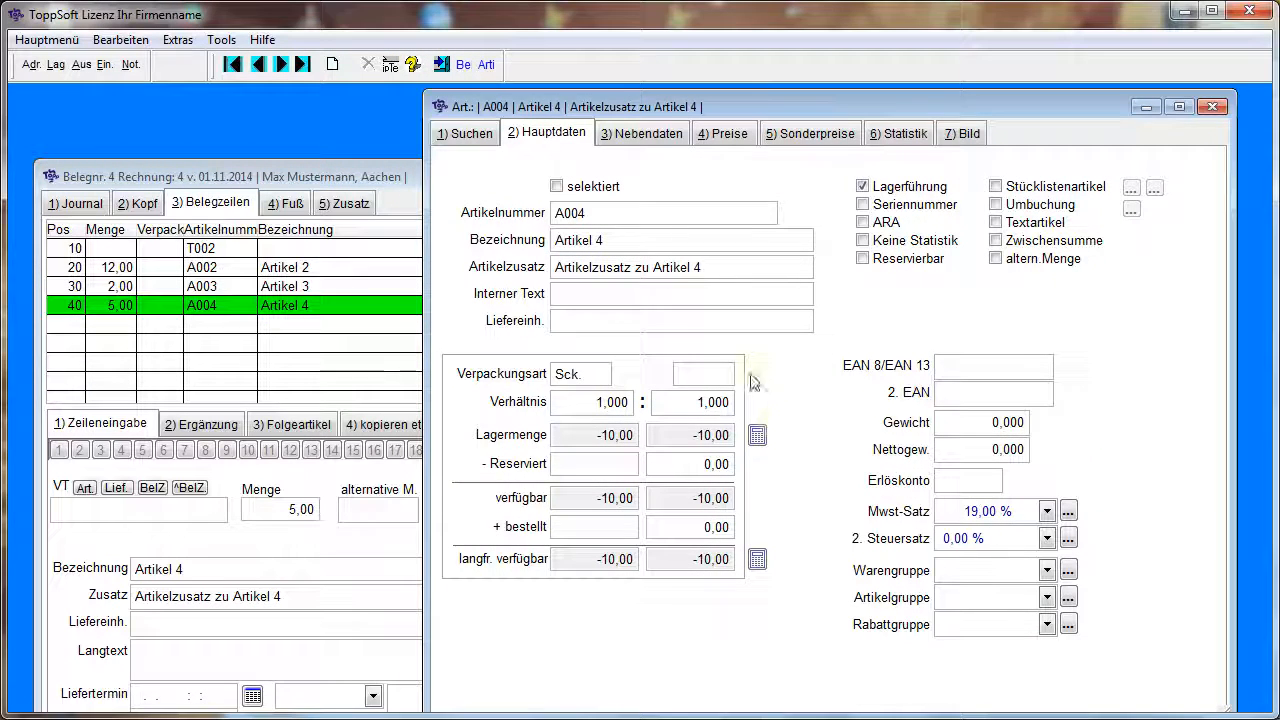
left_click(912, 134)
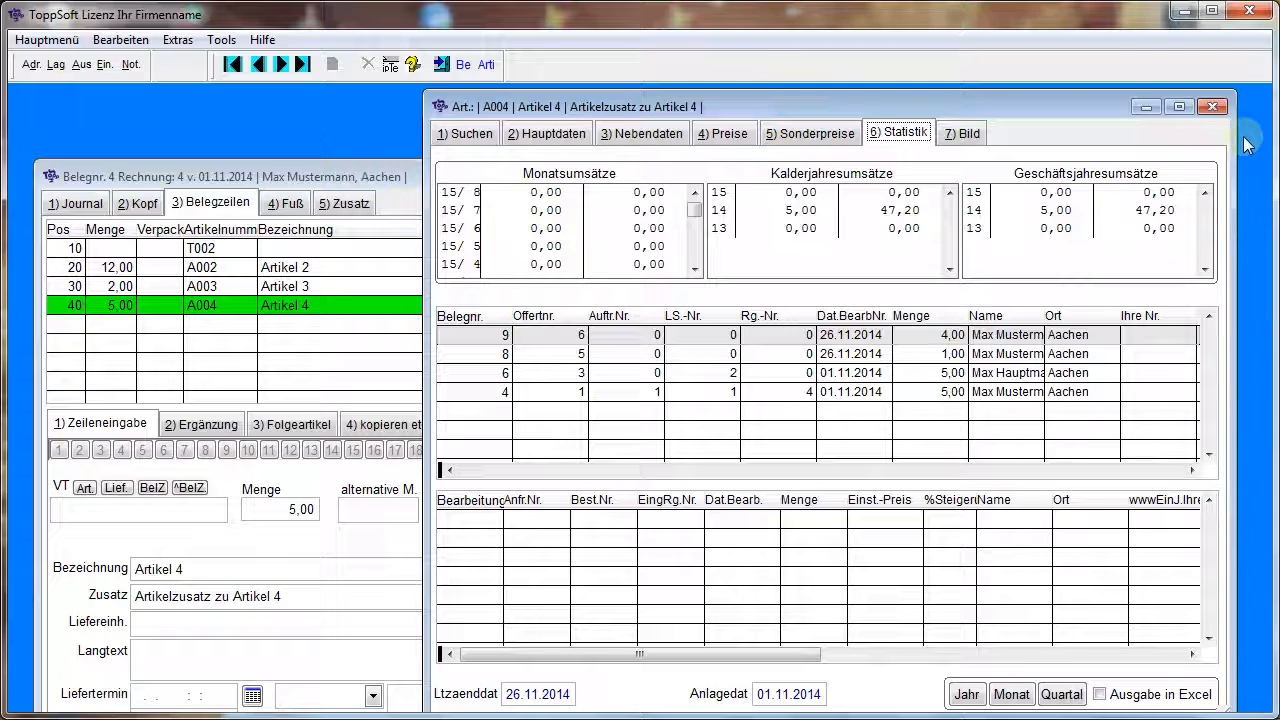
left_click(1213, 106)
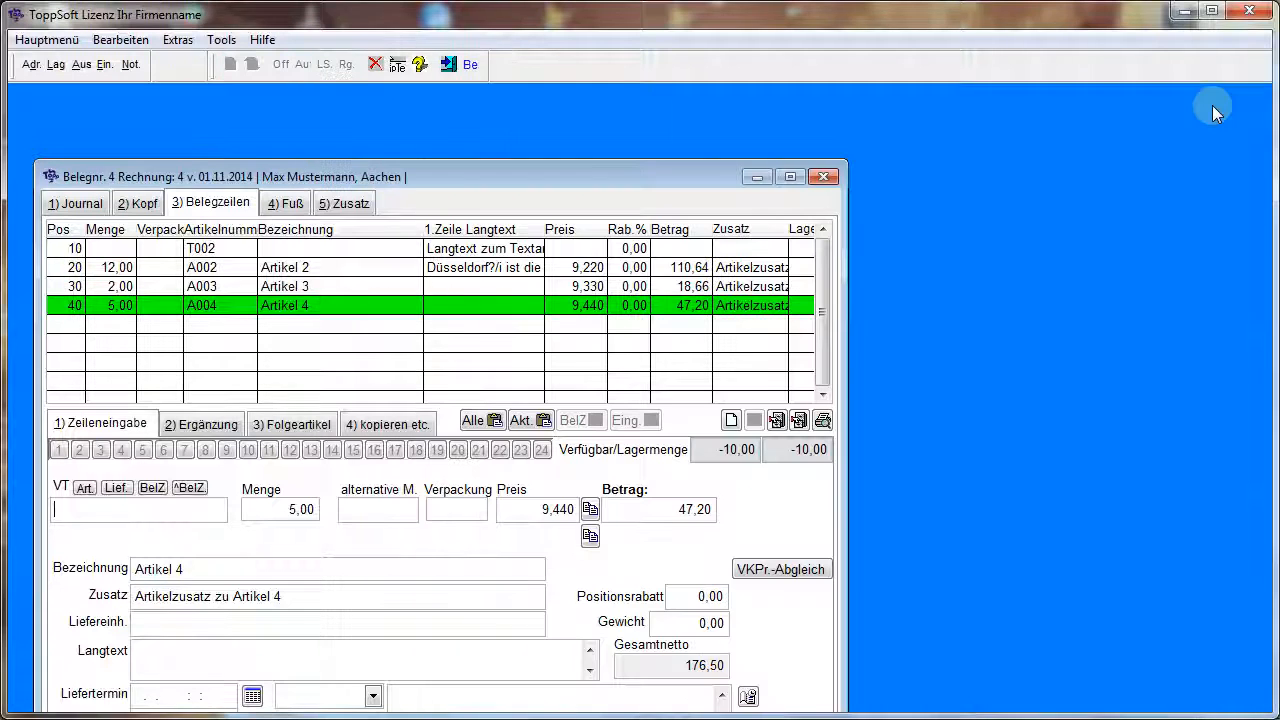
left_click(827, 176)
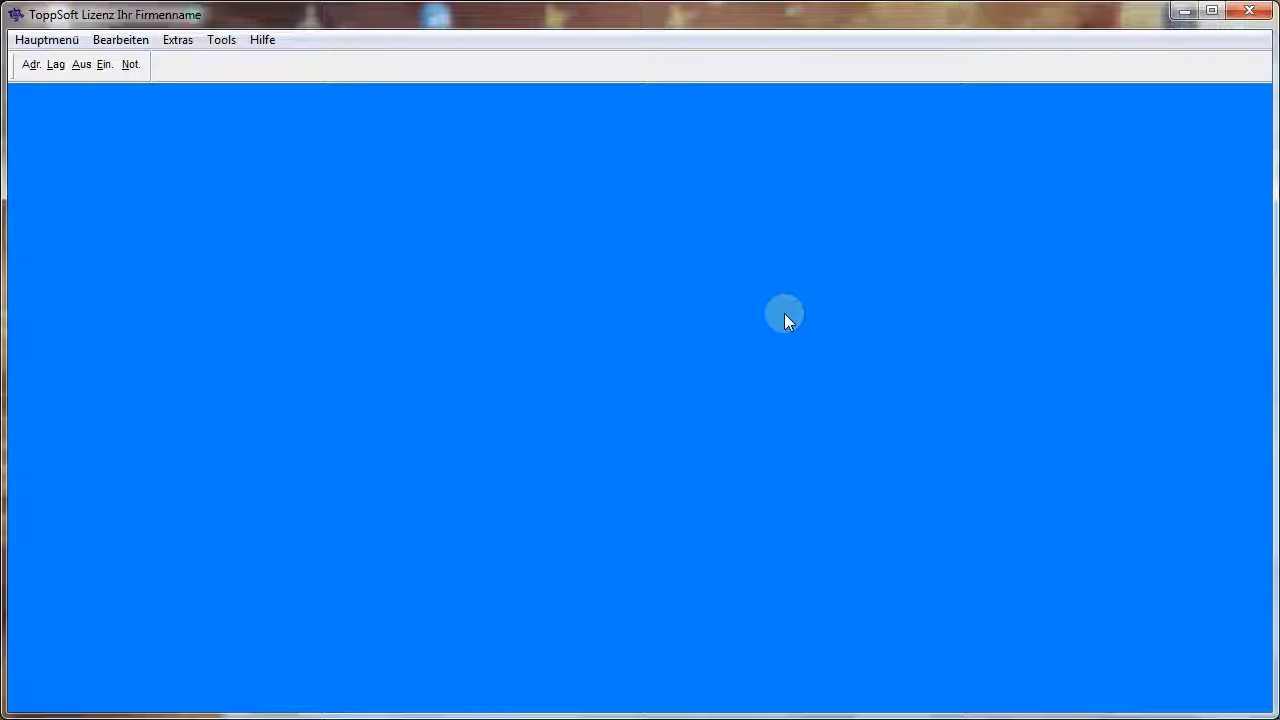
left_click(82, 66)
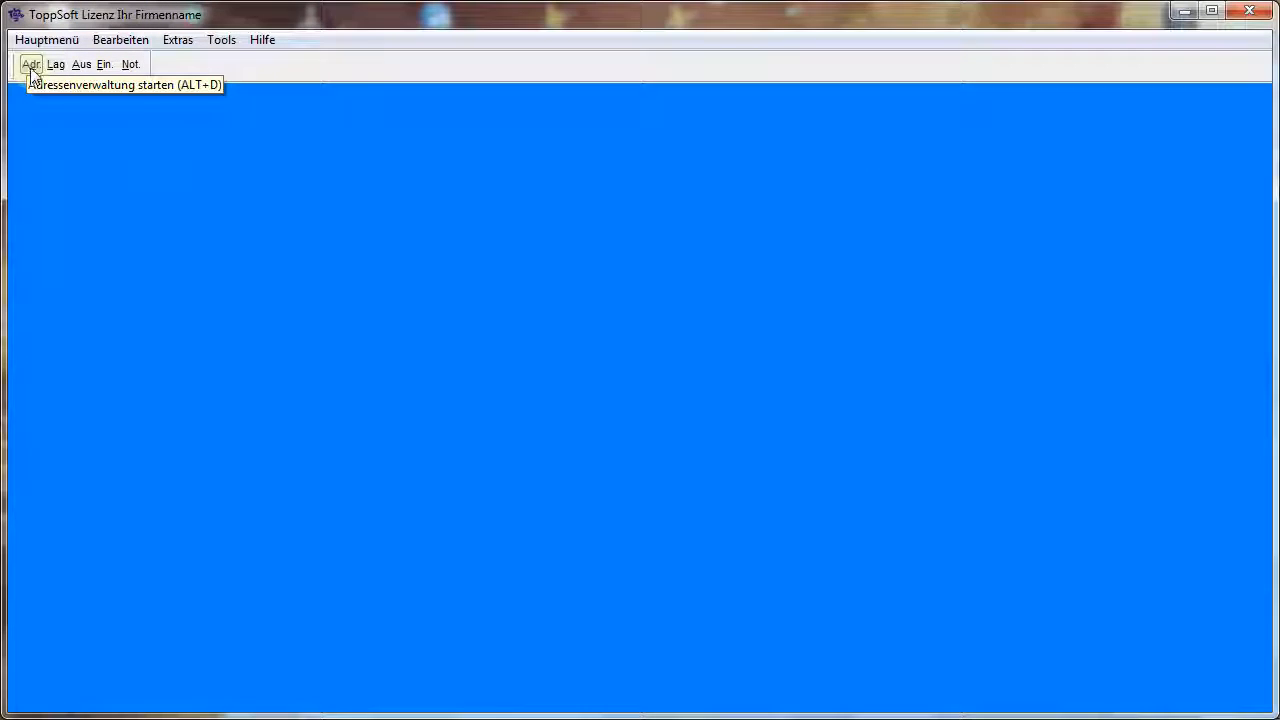
Open the main data of Adr. 01 in the address management and set its industry group to Spedition
left_click(31, 65)
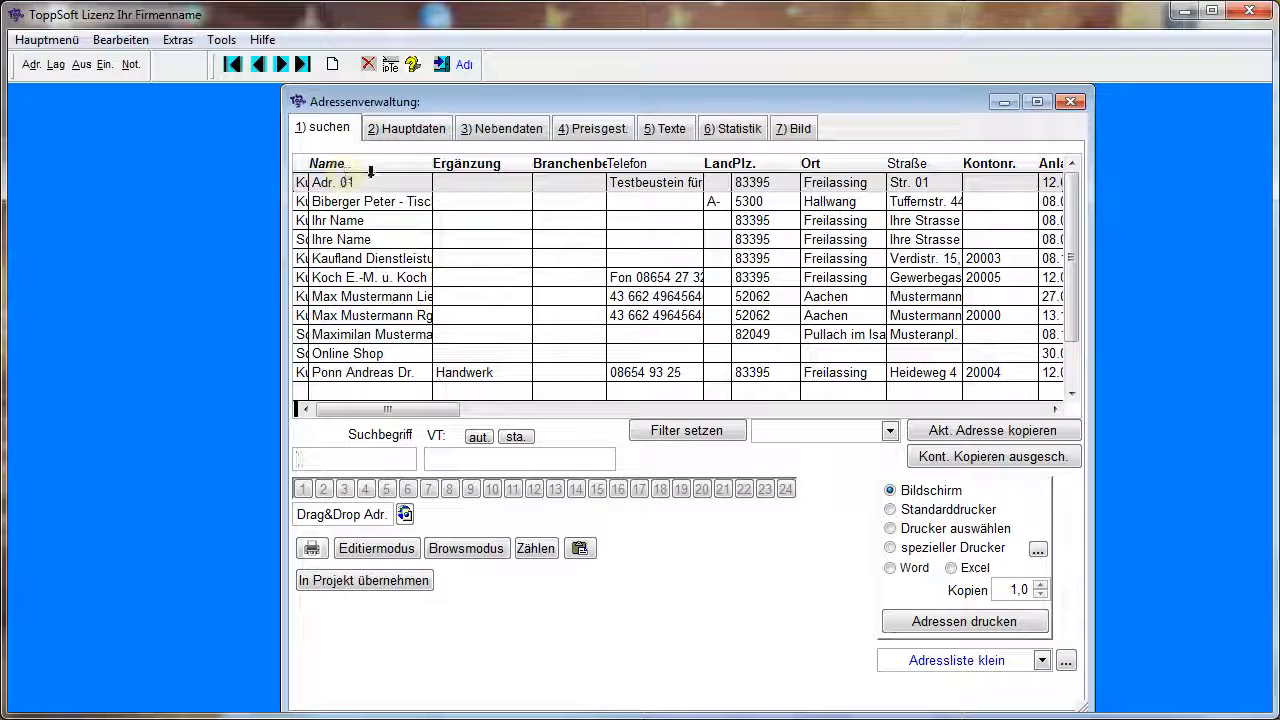
left_click(414, 130)
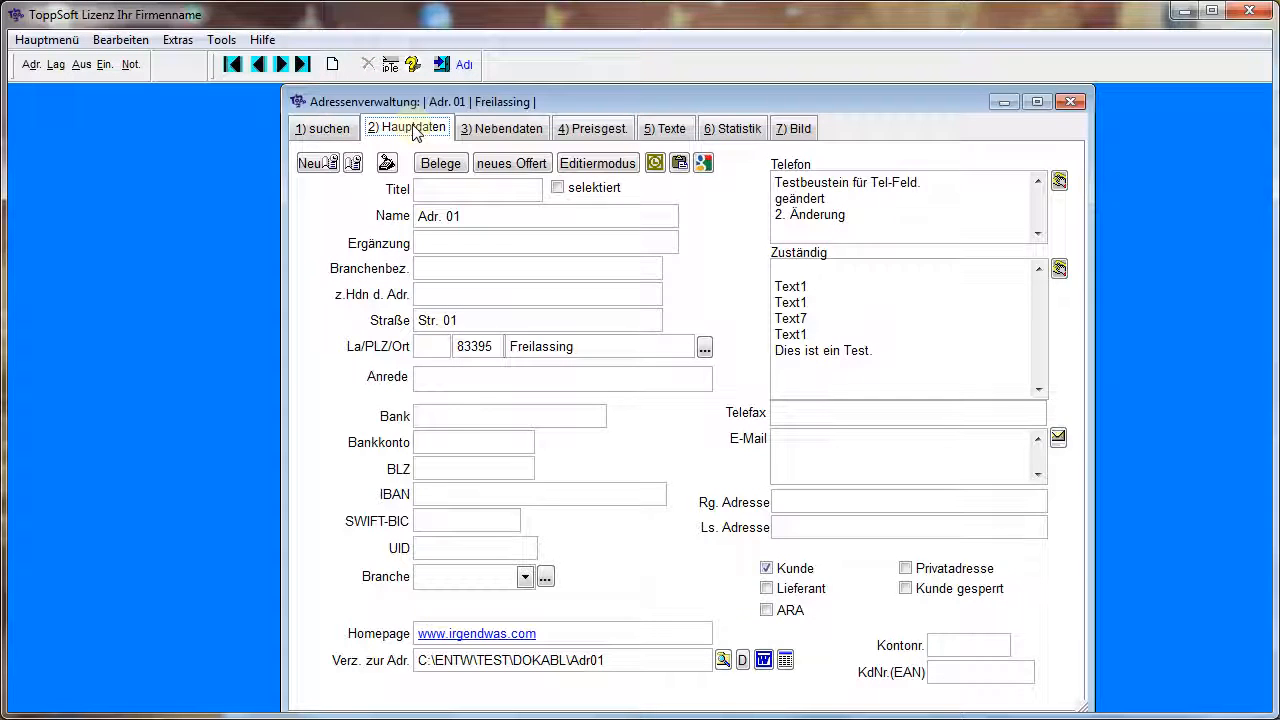
left_click(473, 578)
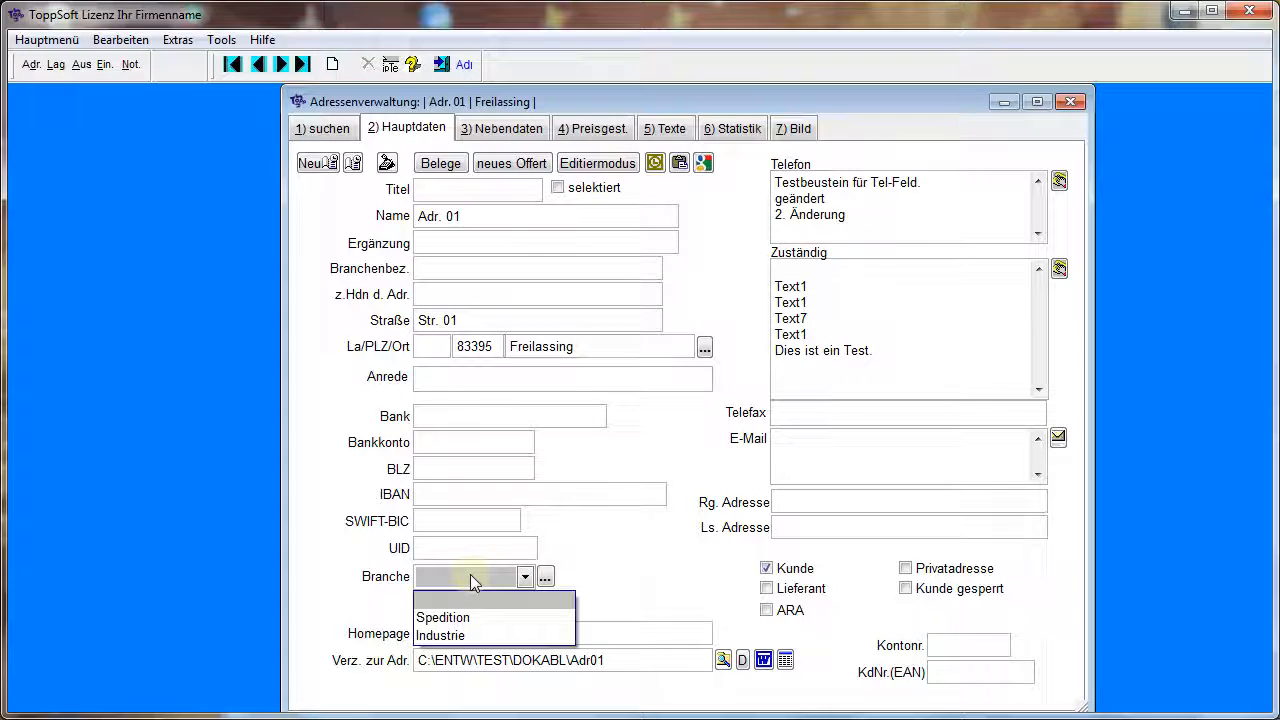
left_click(448, 617)
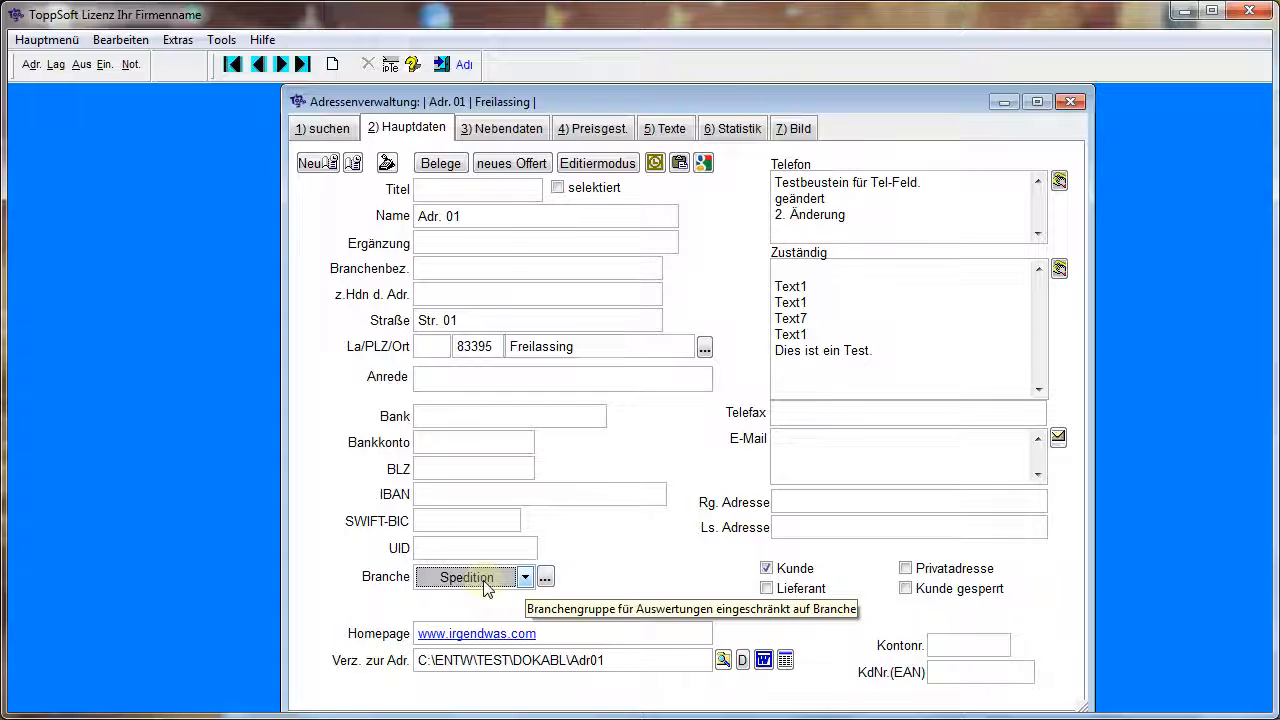
Check the payment type choices in the secondary data of Adr. 01 and locate the payment type entry among the master data services
left_click(524, 130)
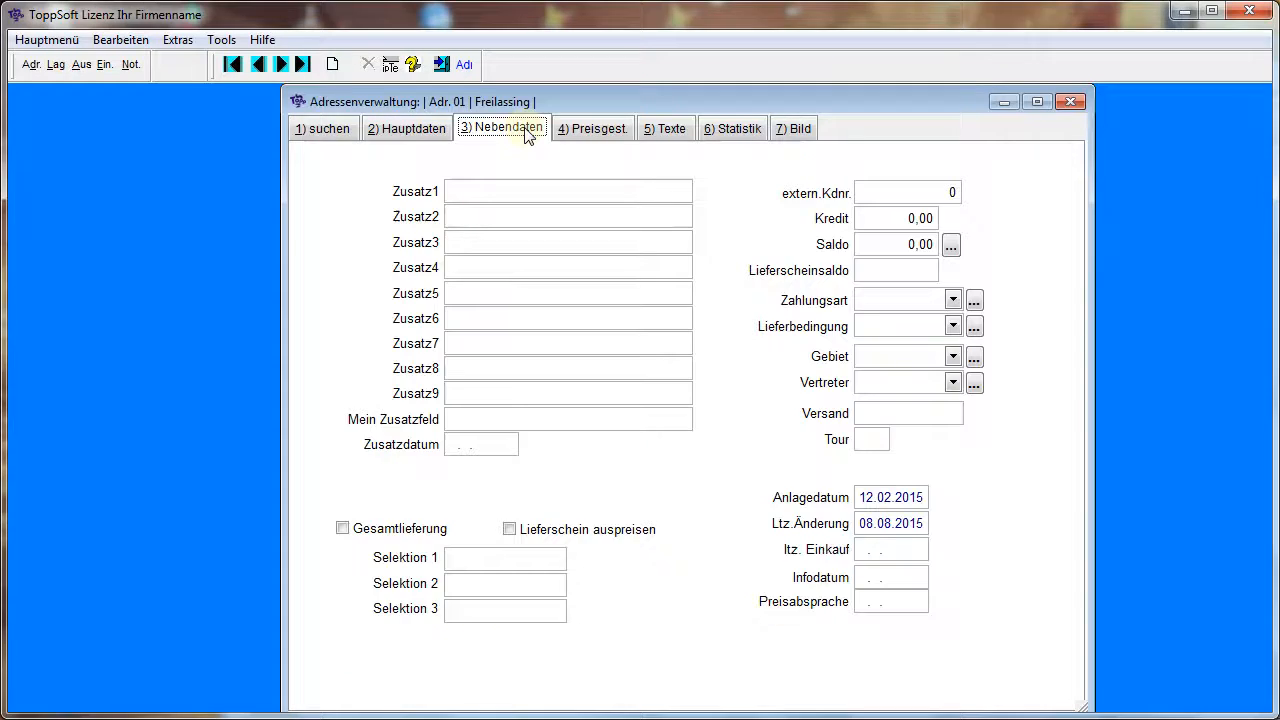
left_click(902, 300)
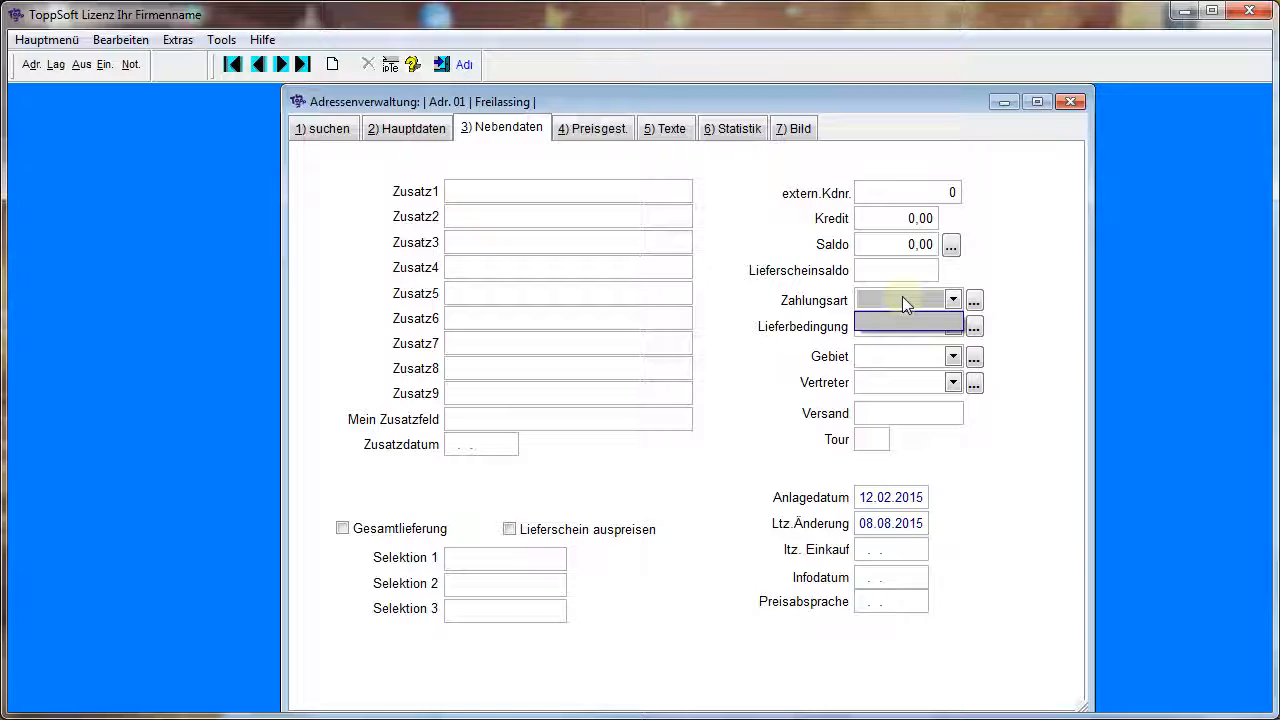
left_click(1030, 302)
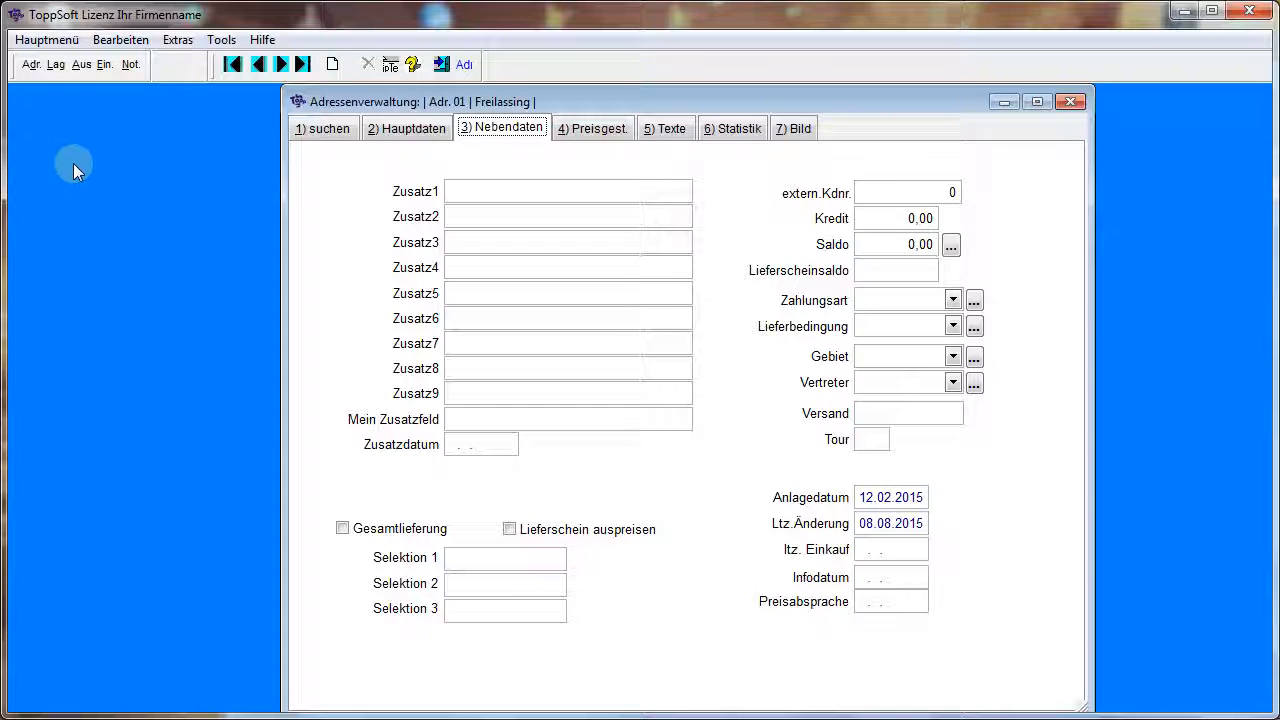
left_click(45, 42)
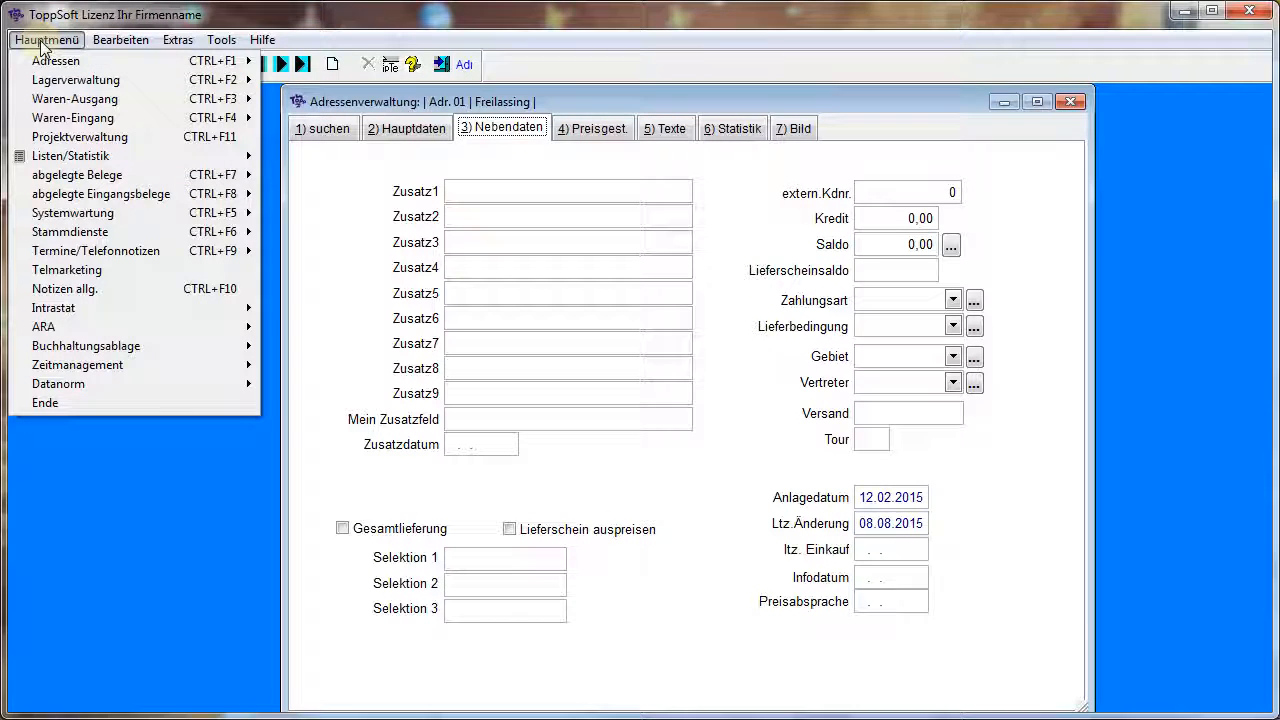
mouse_move(100, 231)
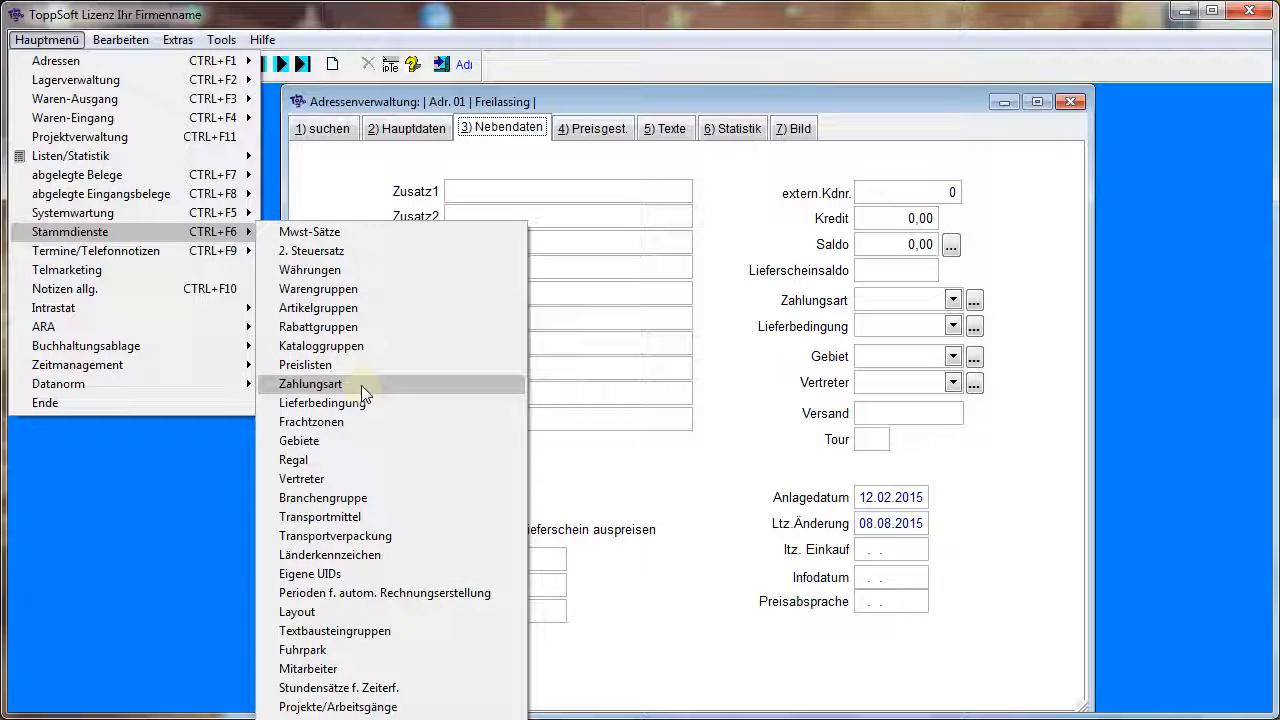
left_click(1158, 377)
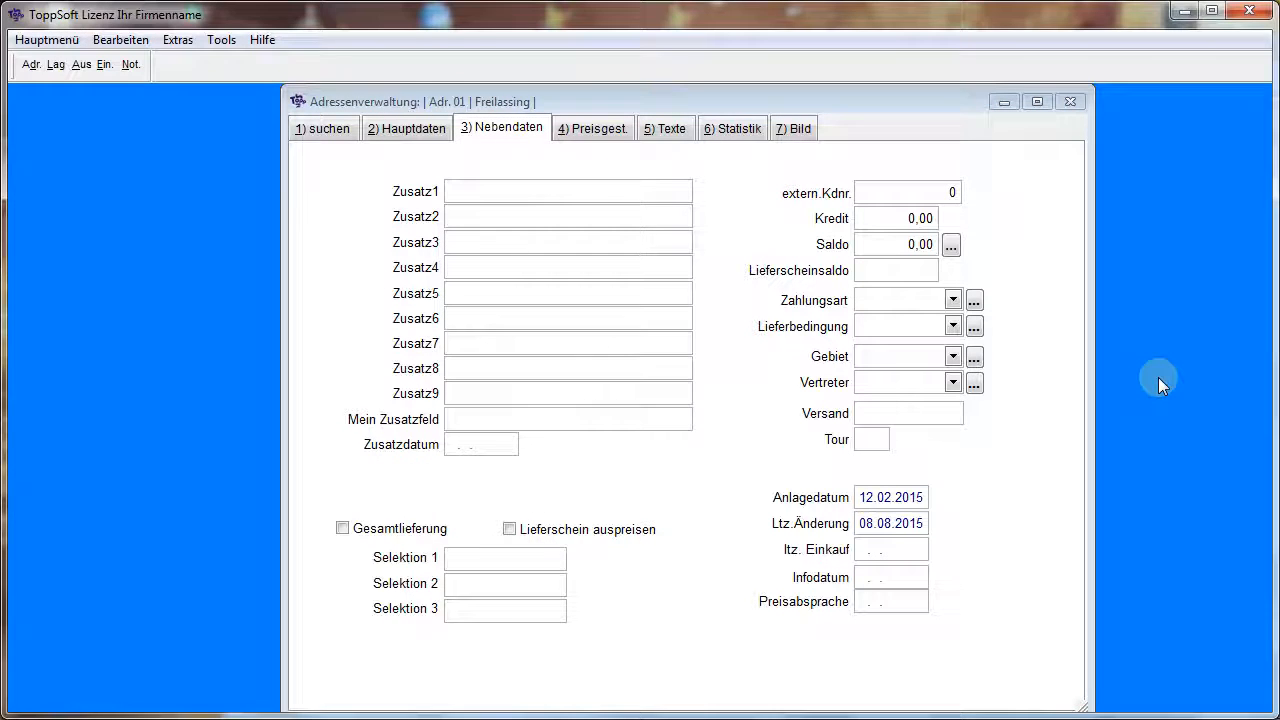
Create a payment type Rechnung with the payment text "Betrag dankend erhalten" from the payment type field of Adr. 01
left_click(975, 303)
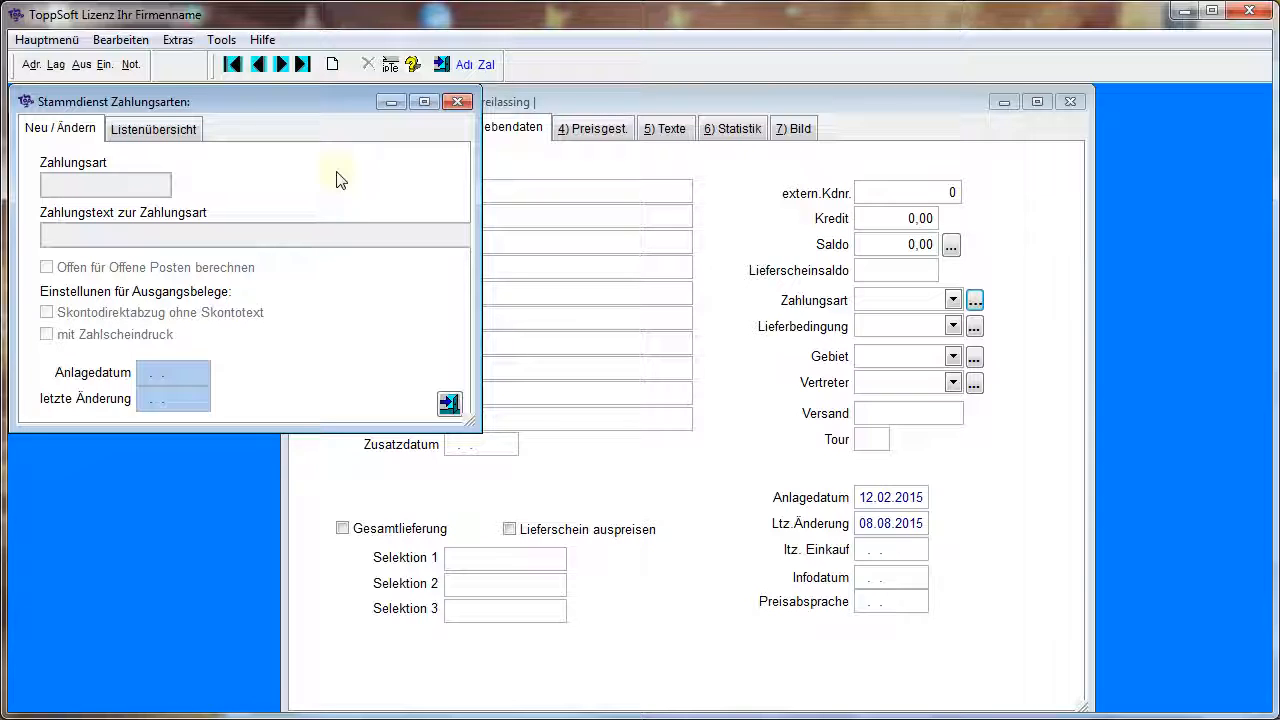
left_click(333, 65)
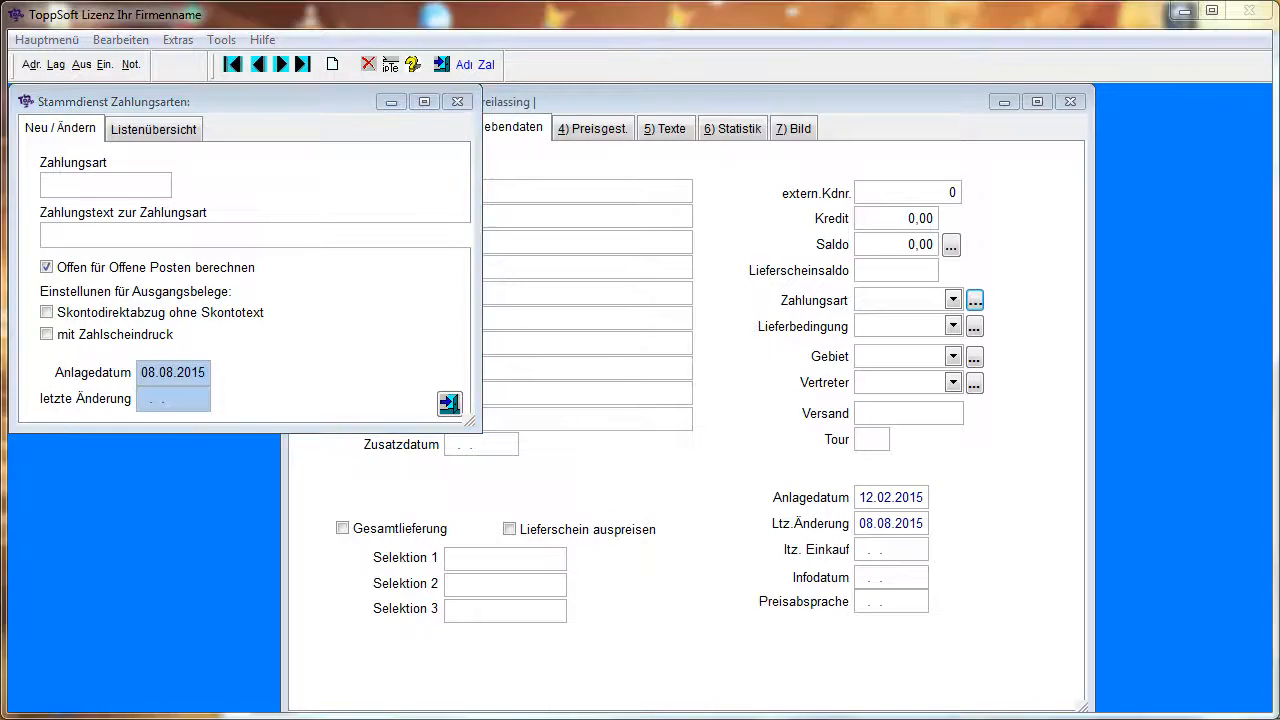
left_click(141, 190)
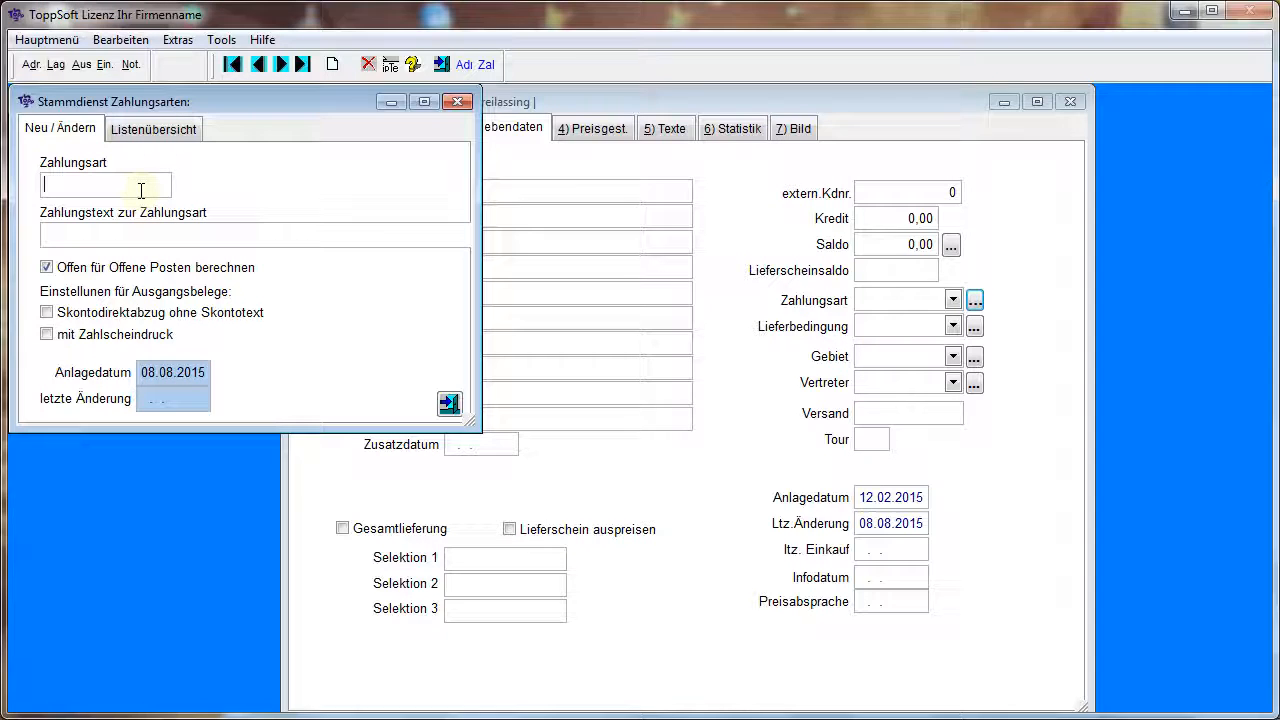
type("Rechnung")
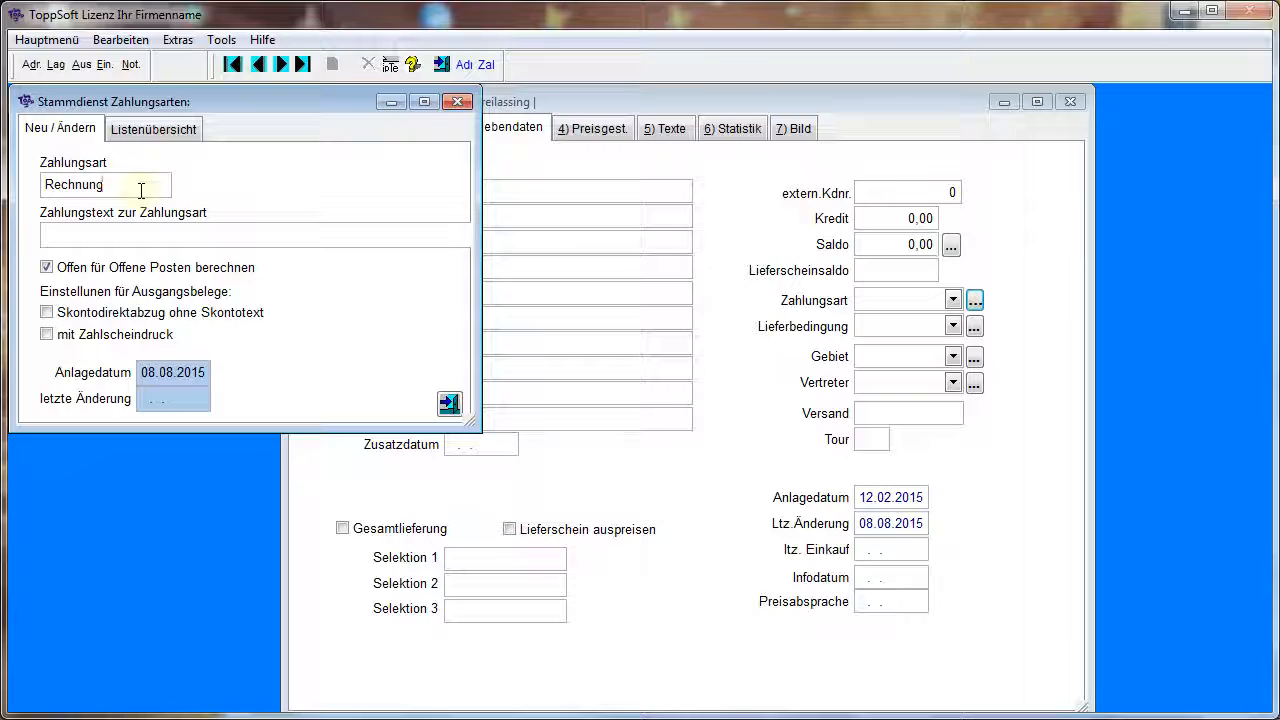
left_click(135, 232)
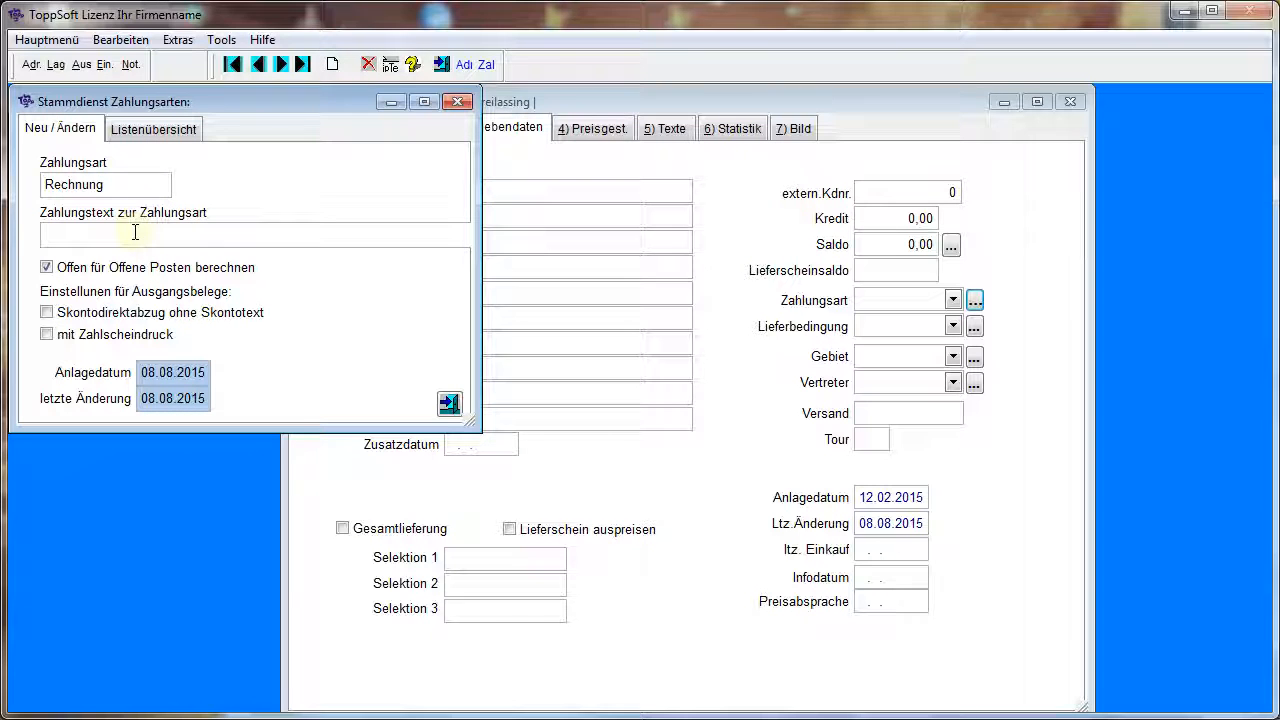
type("Betrag dankend erhalten")
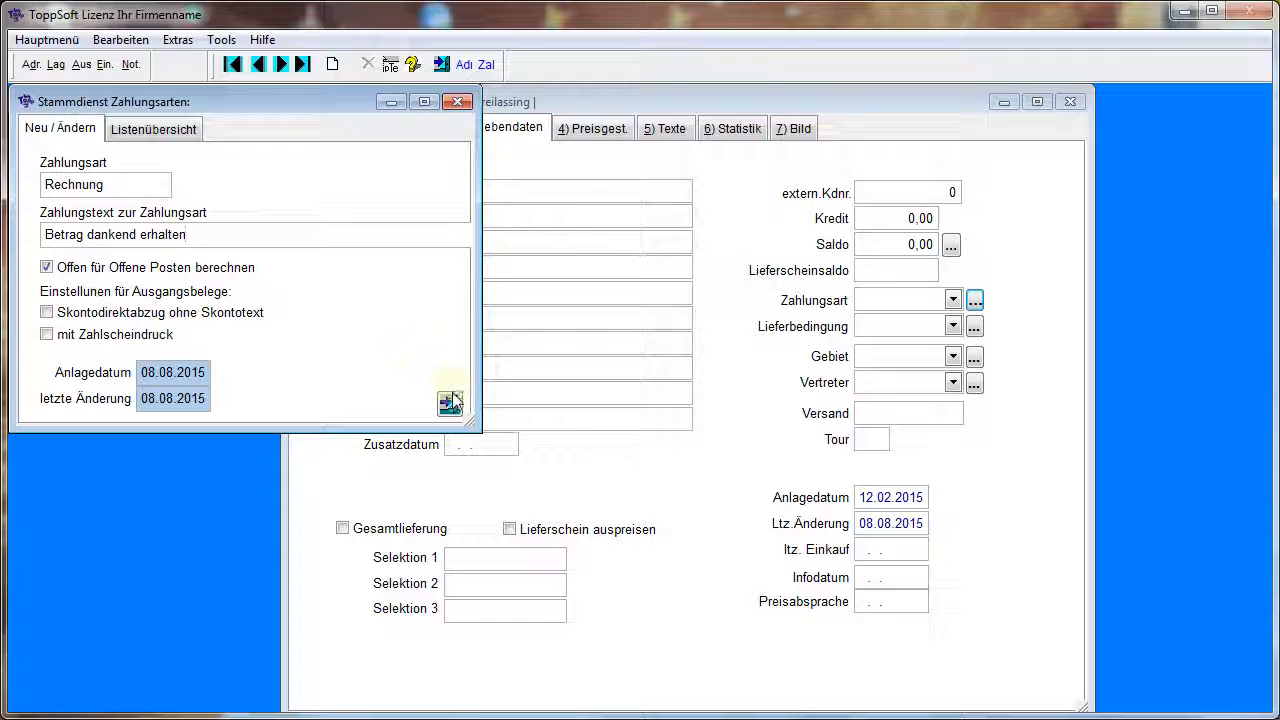
Check the new payment type in the list overview and close the payment type master data
left_click(152, 186)
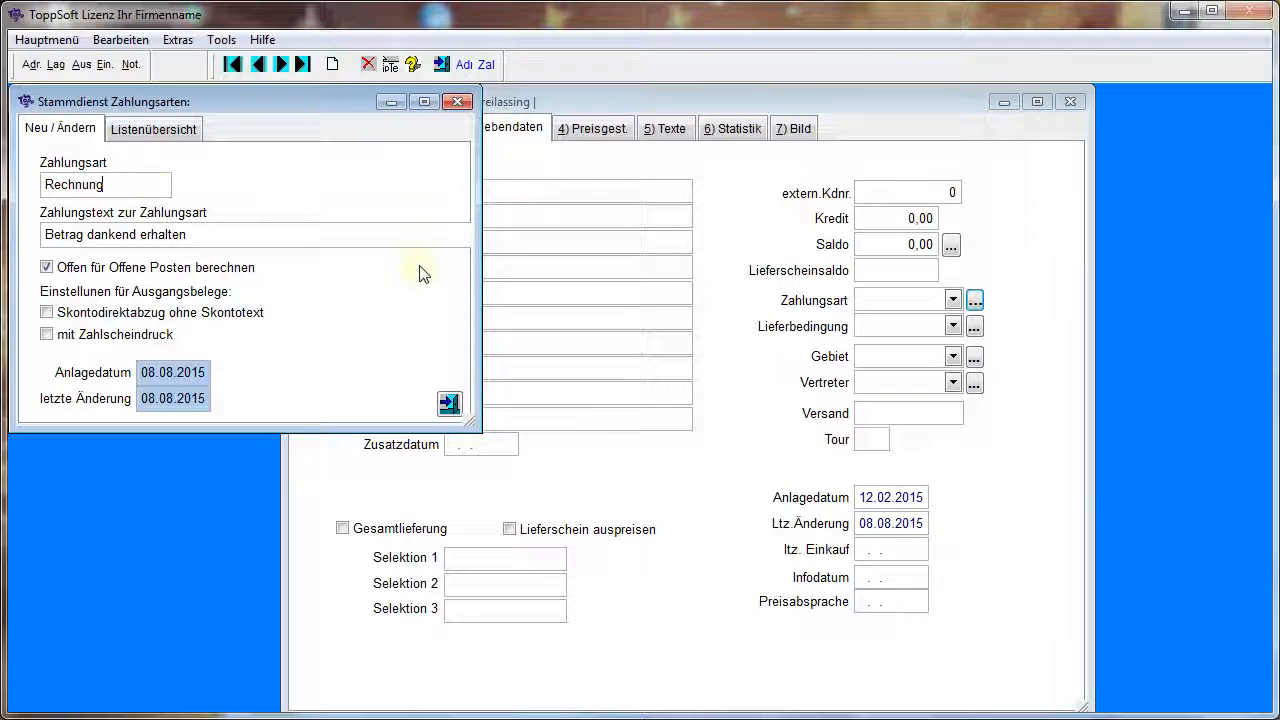
left_click(155, 129)
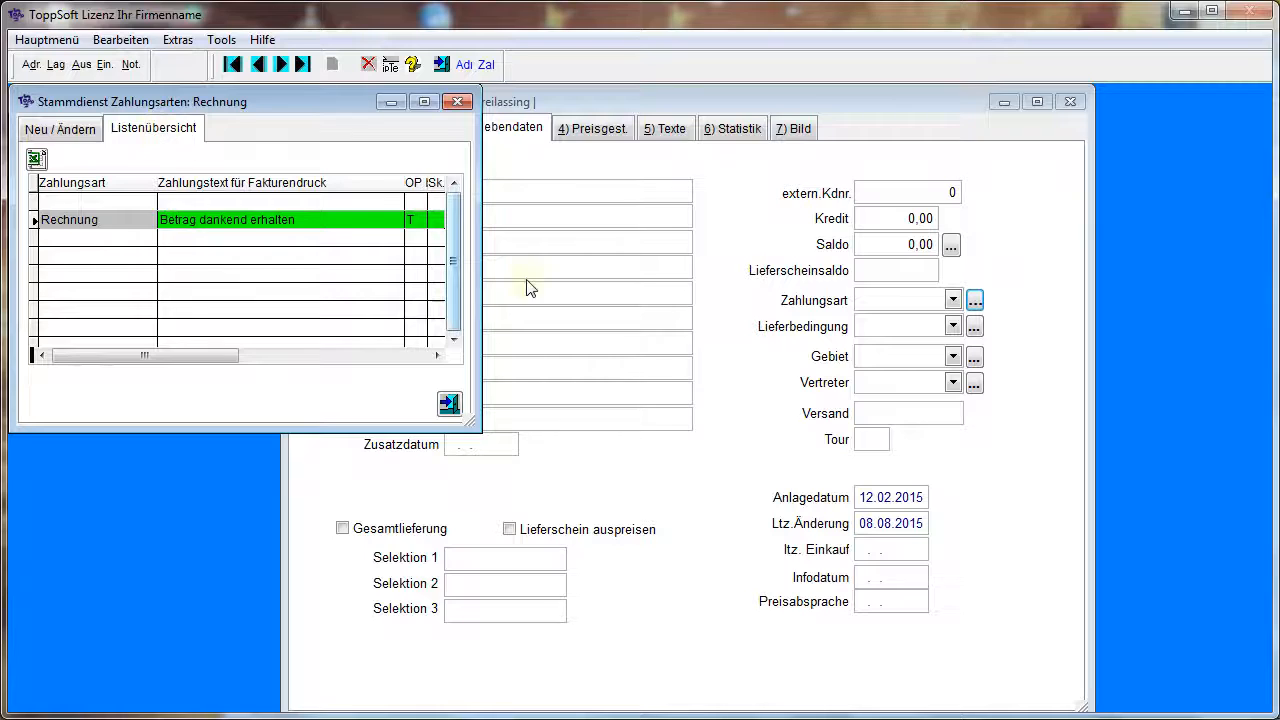
left_click(450, 404)
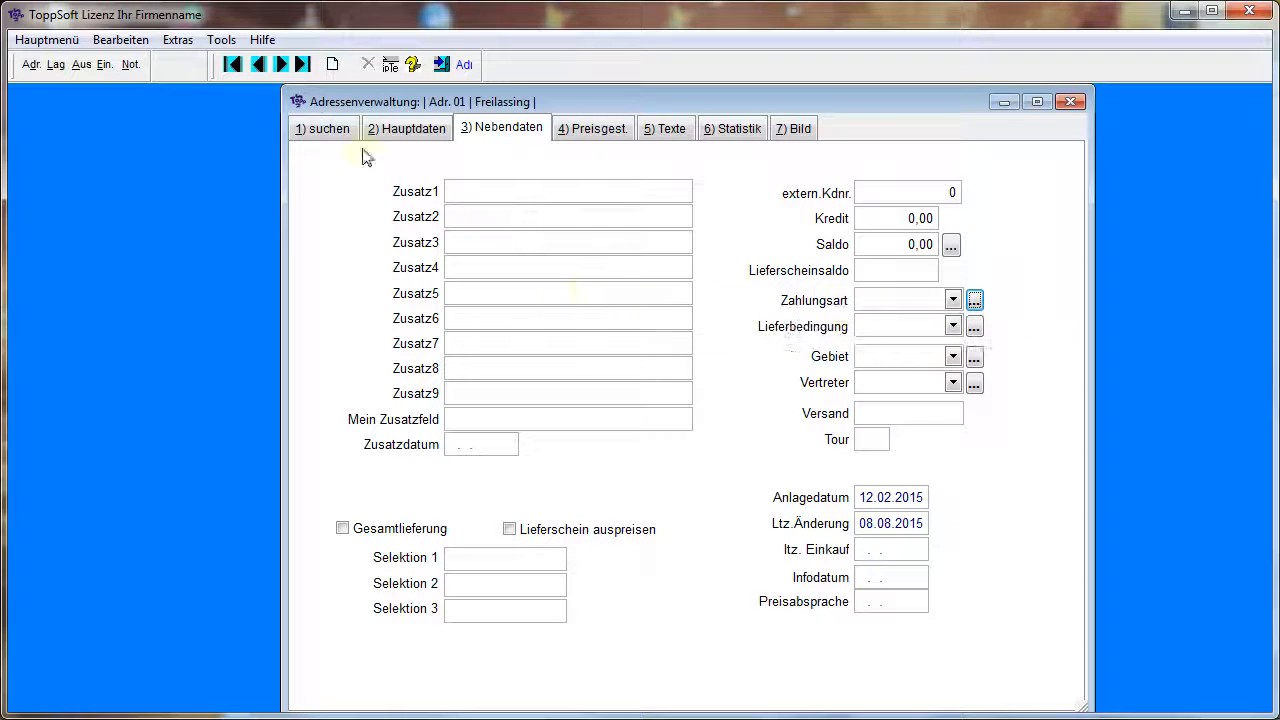
left_click(211, 122)
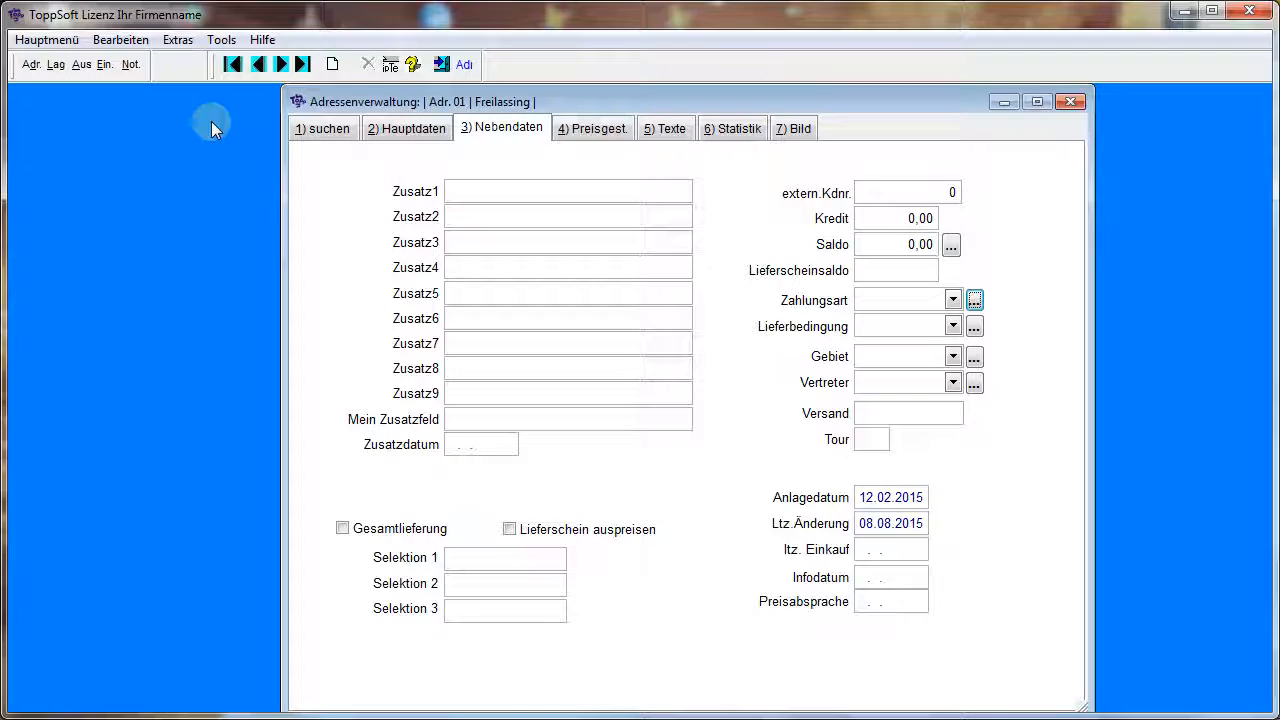
Open the article management and display the main data of article A002
left_click(56, 66)
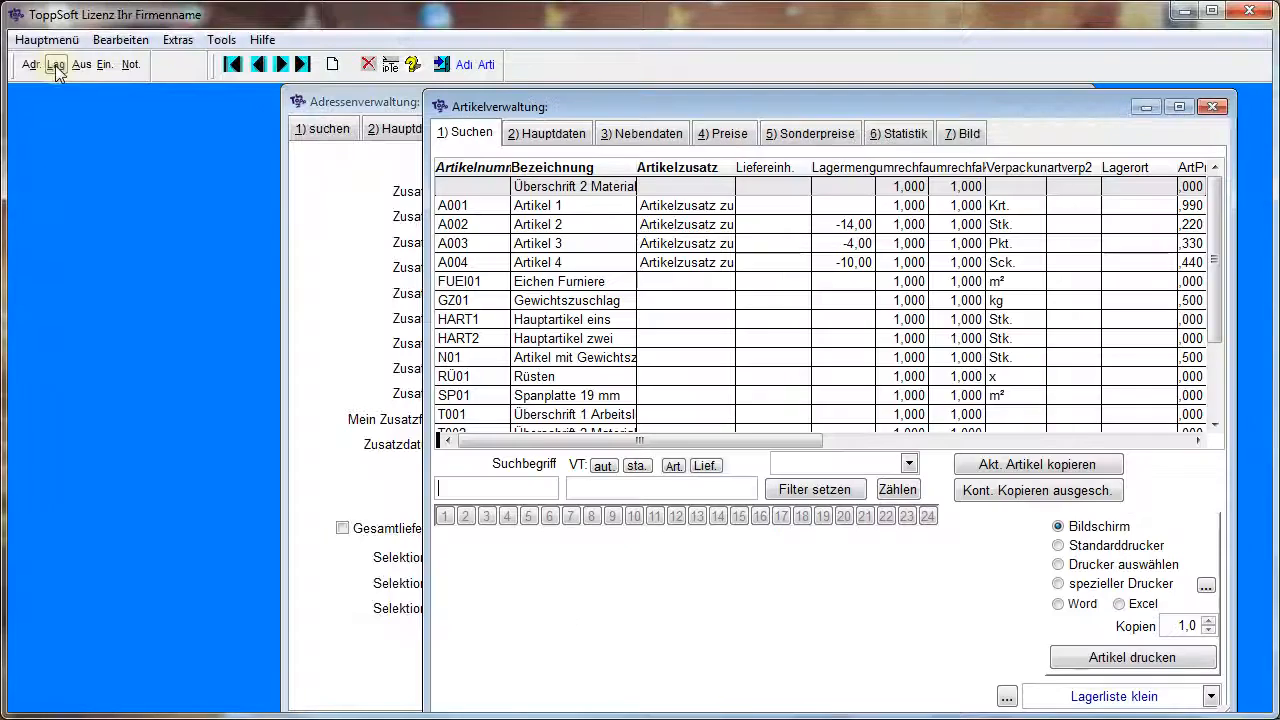
left_click(546, 131)
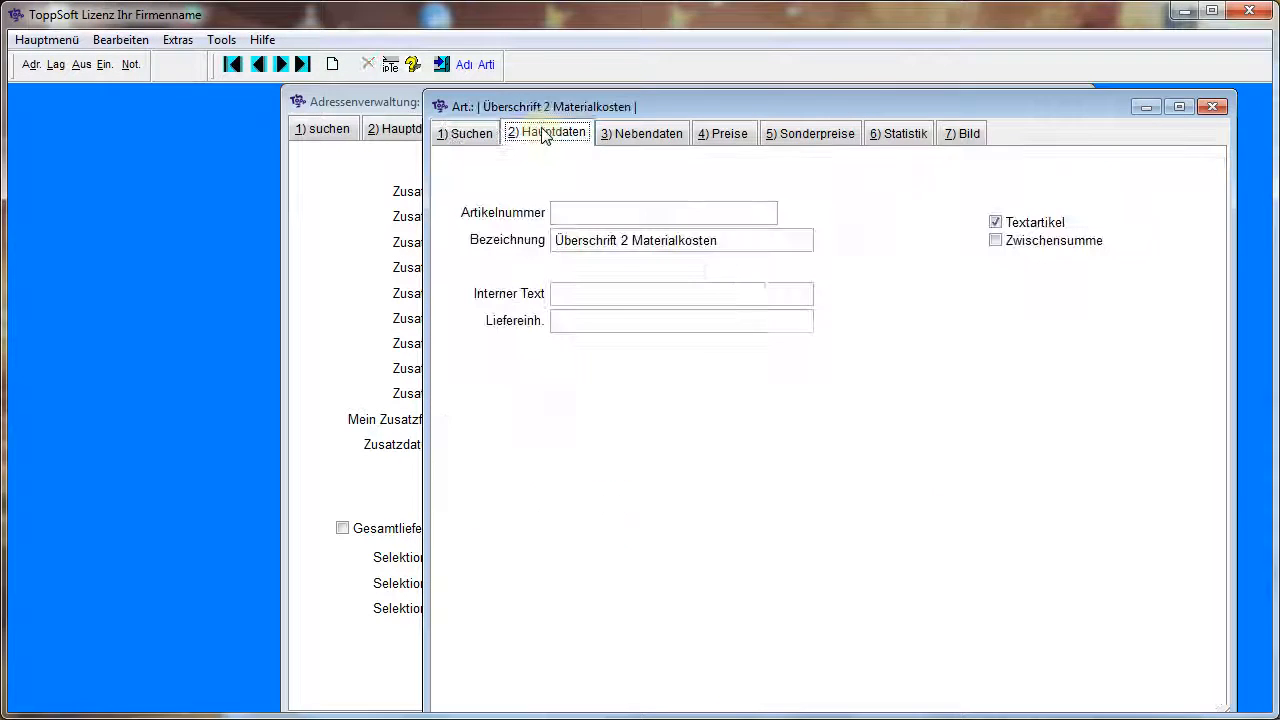
left_click(496, 136)
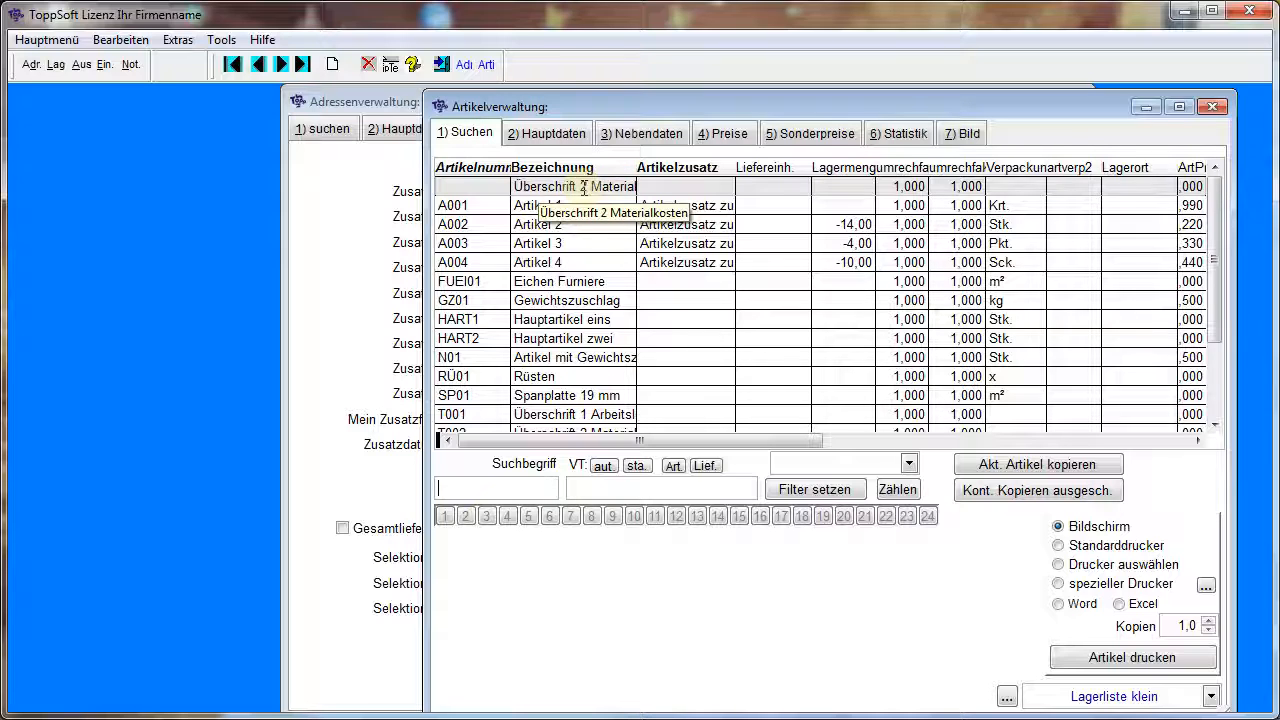
left_click(572, 137)
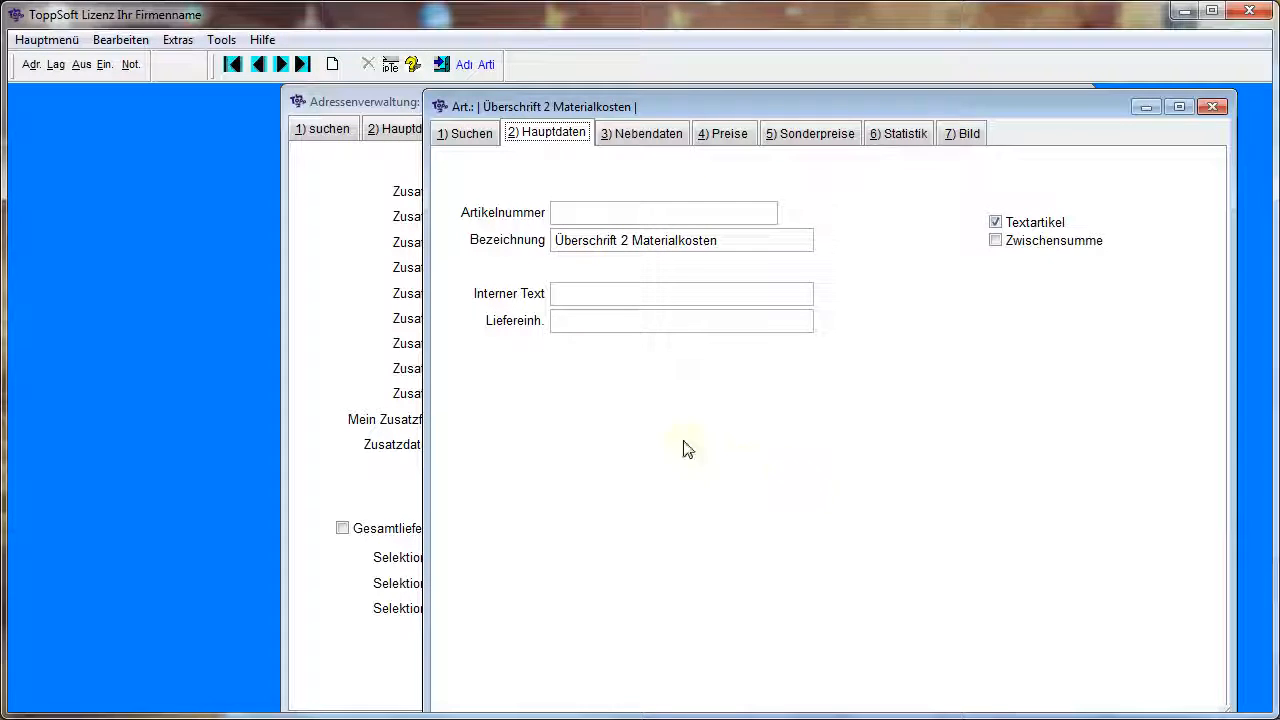
left_click(460, 134)
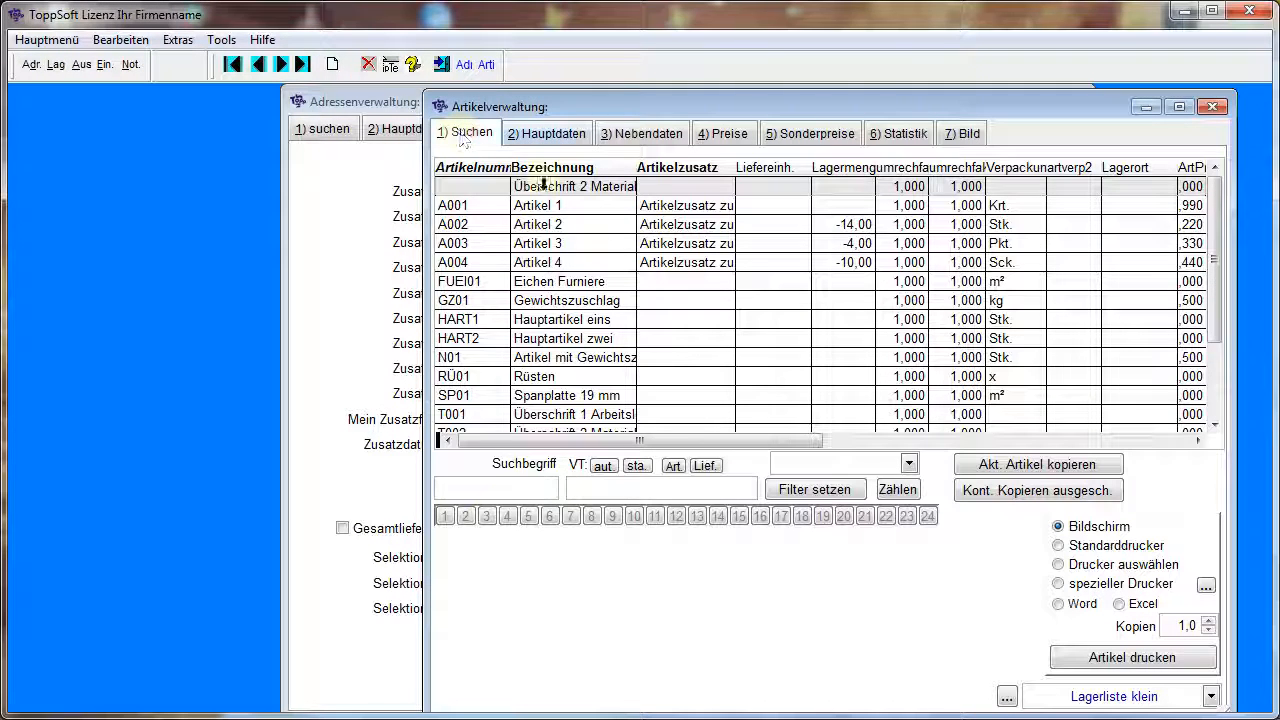
left_click(620, 225)
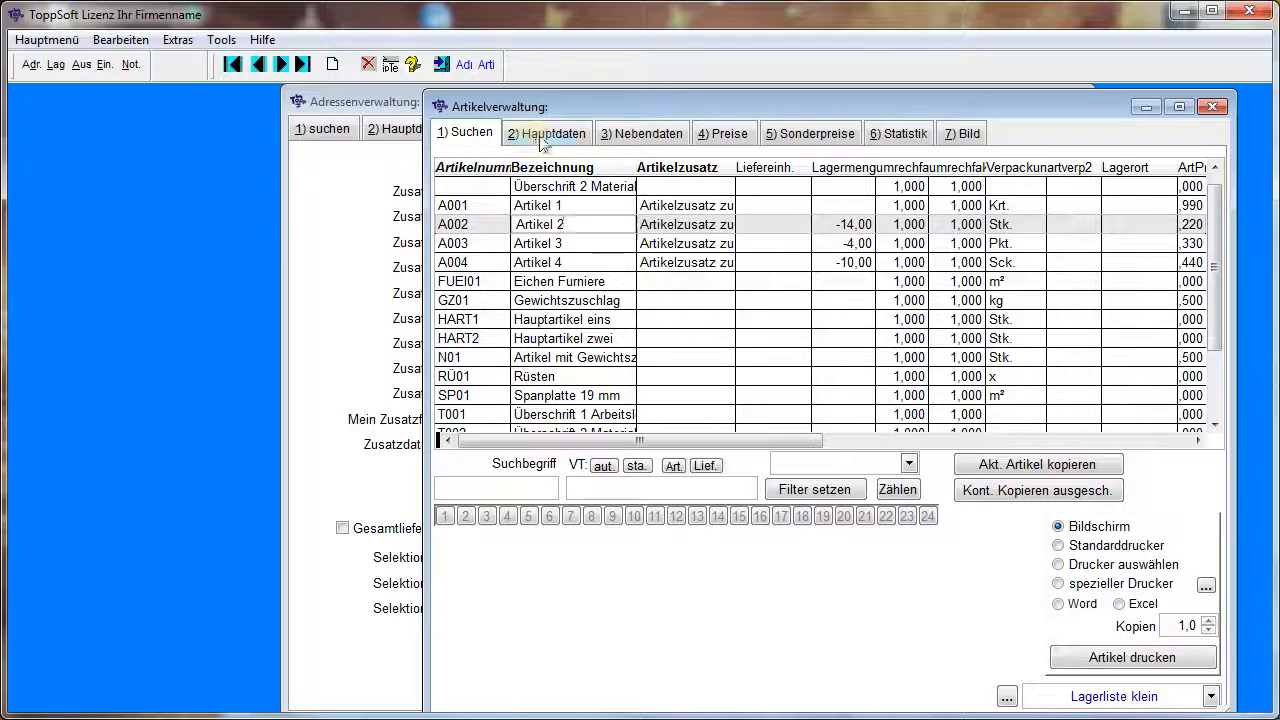
left_click(540, 142)
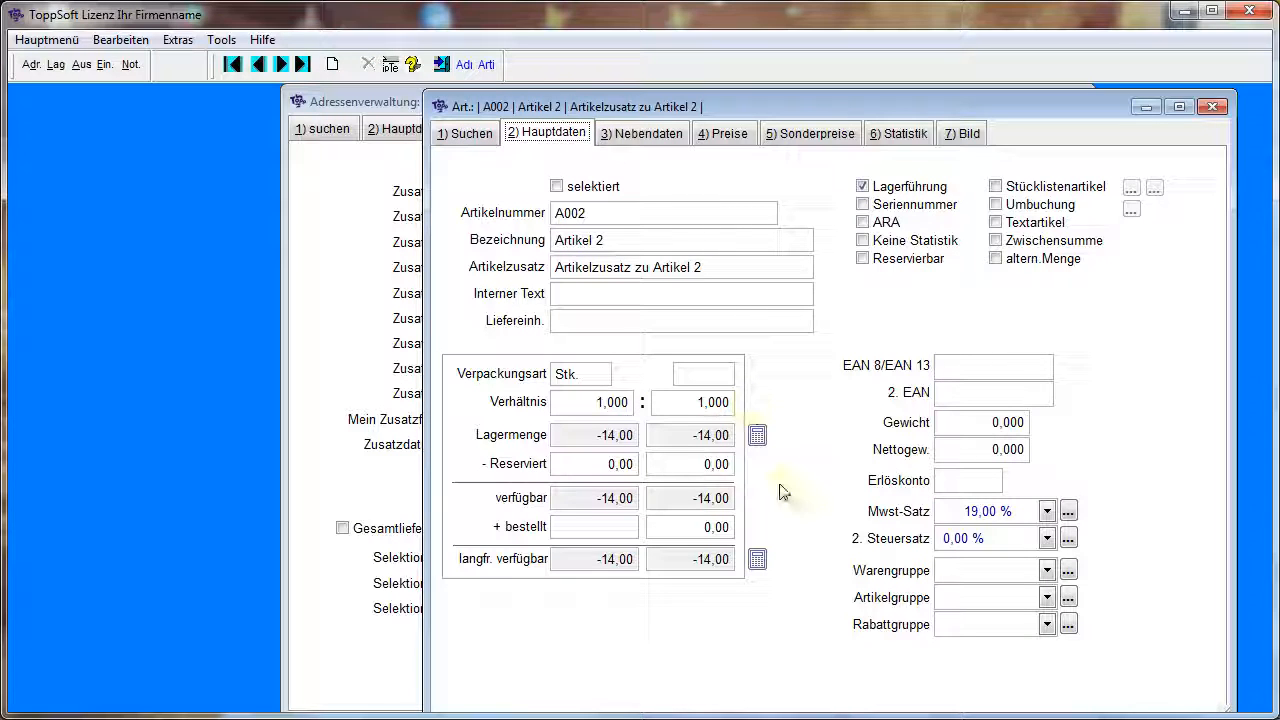
Check the available choices for the product group, article group and discount group of article A002
left_click(1013, 574)
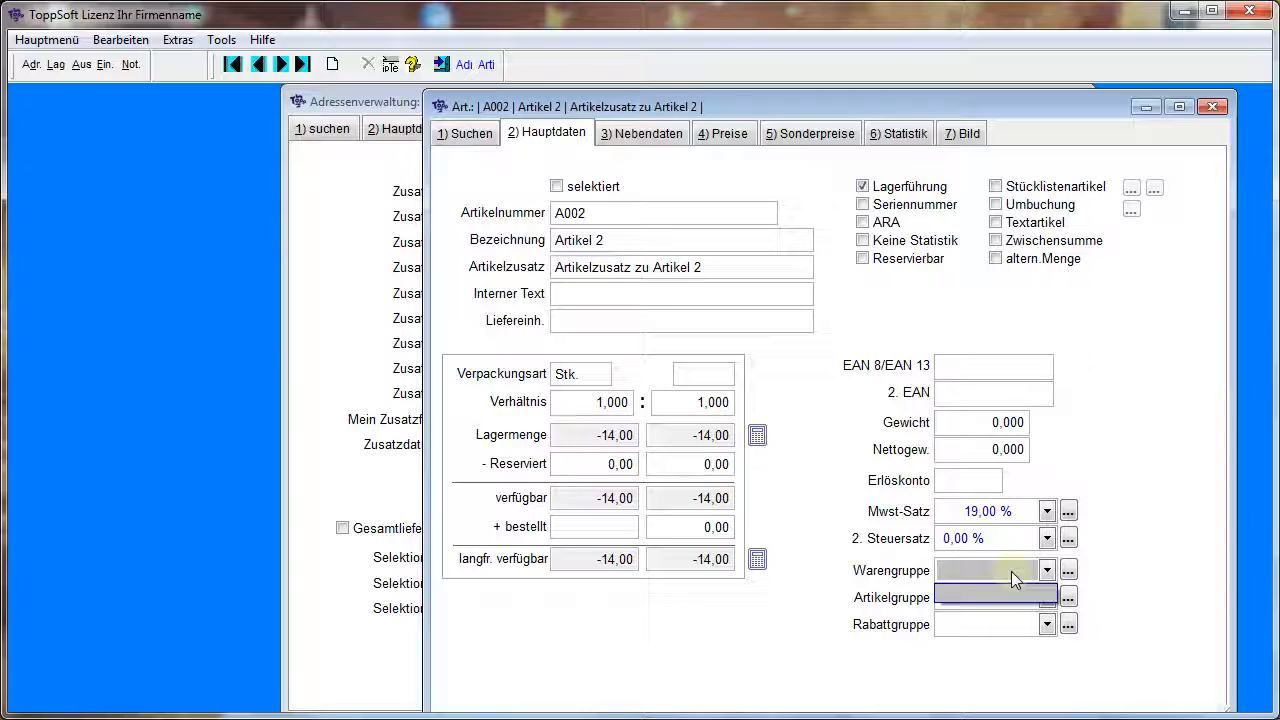
left_click(1011, 571)
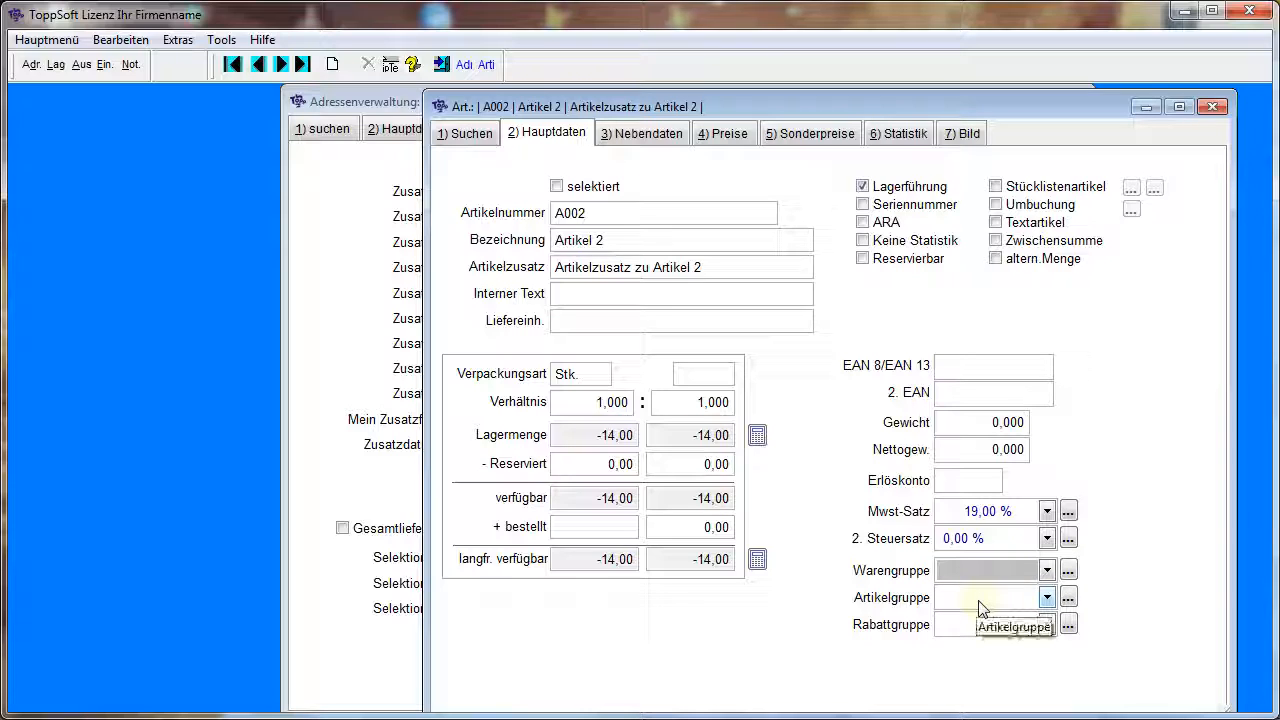
left_click(980, 598)
left_click(985, 603)
left_click(980, 624)
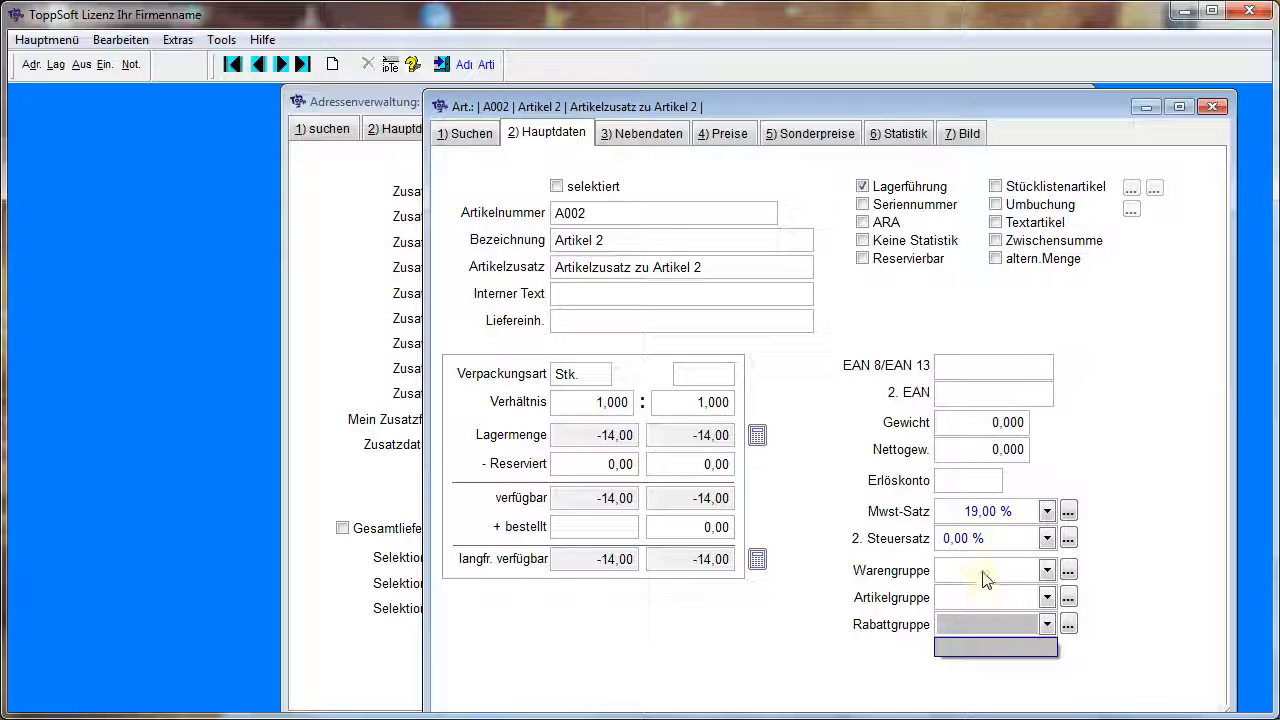
left_click(985, 578)
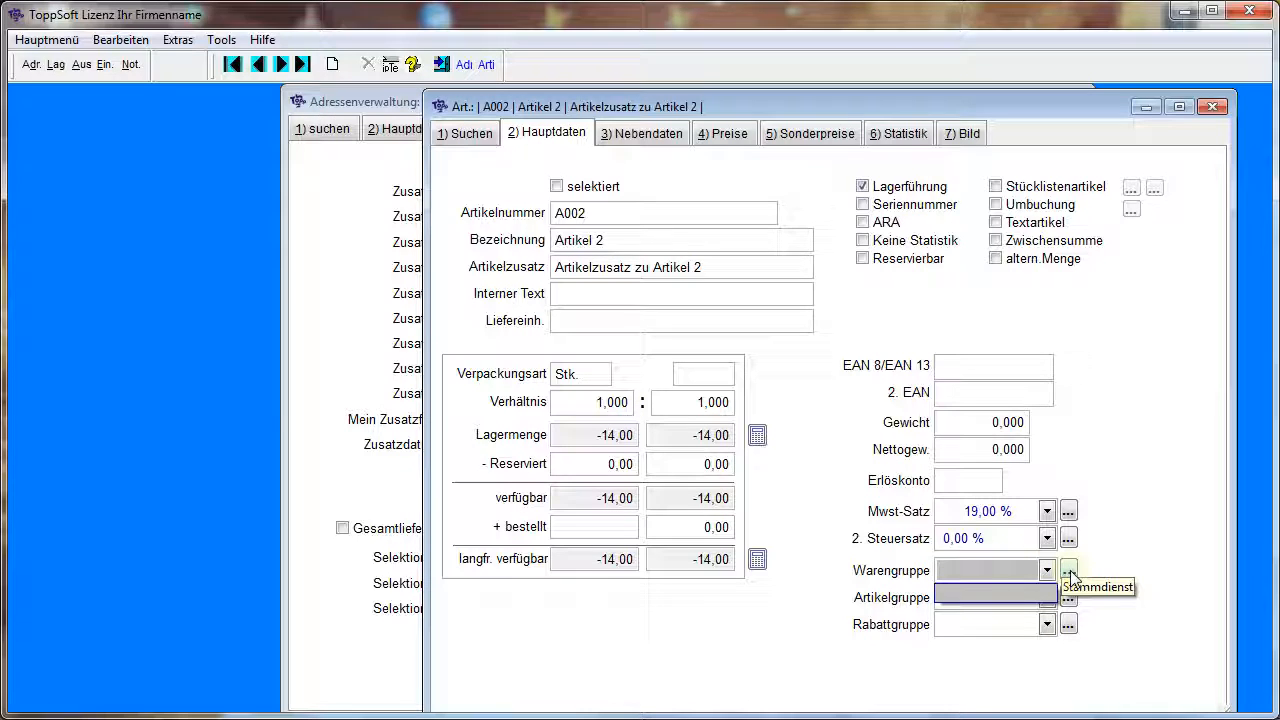
Create a product group named Material from the product group field of A002 and view it in the list overview
left_click(1069, 571)
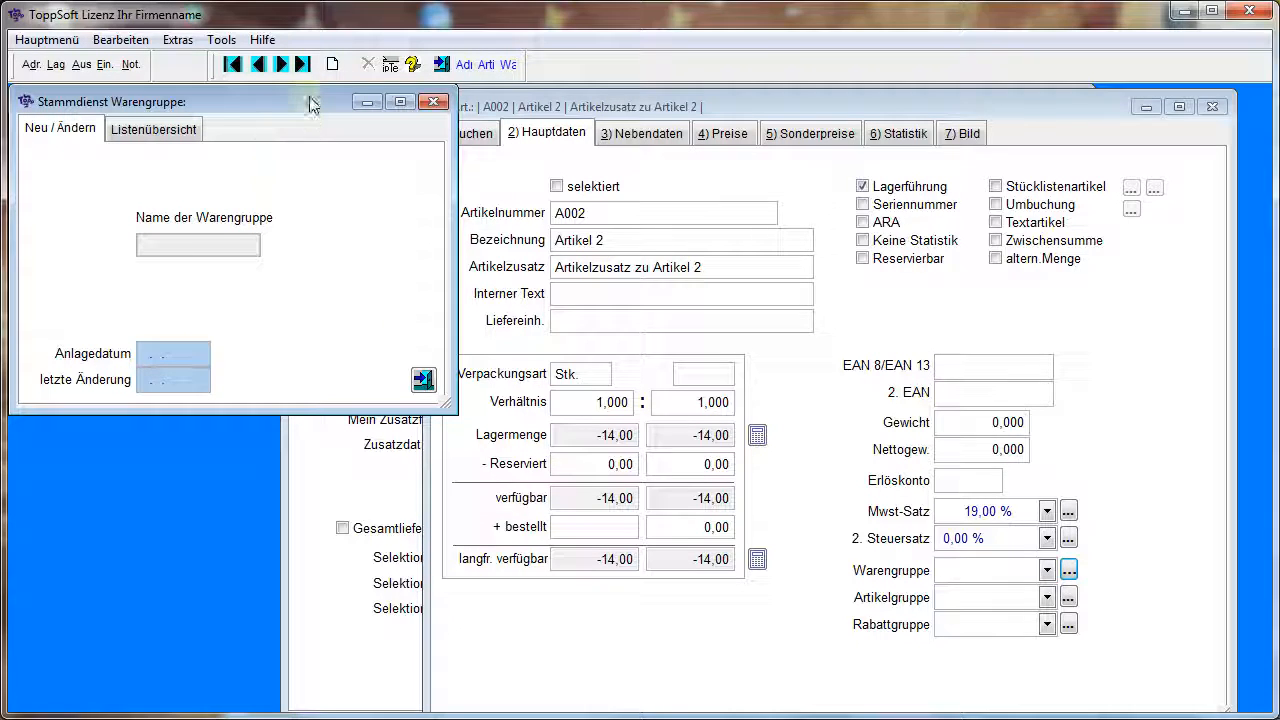
left_click(333, 66)
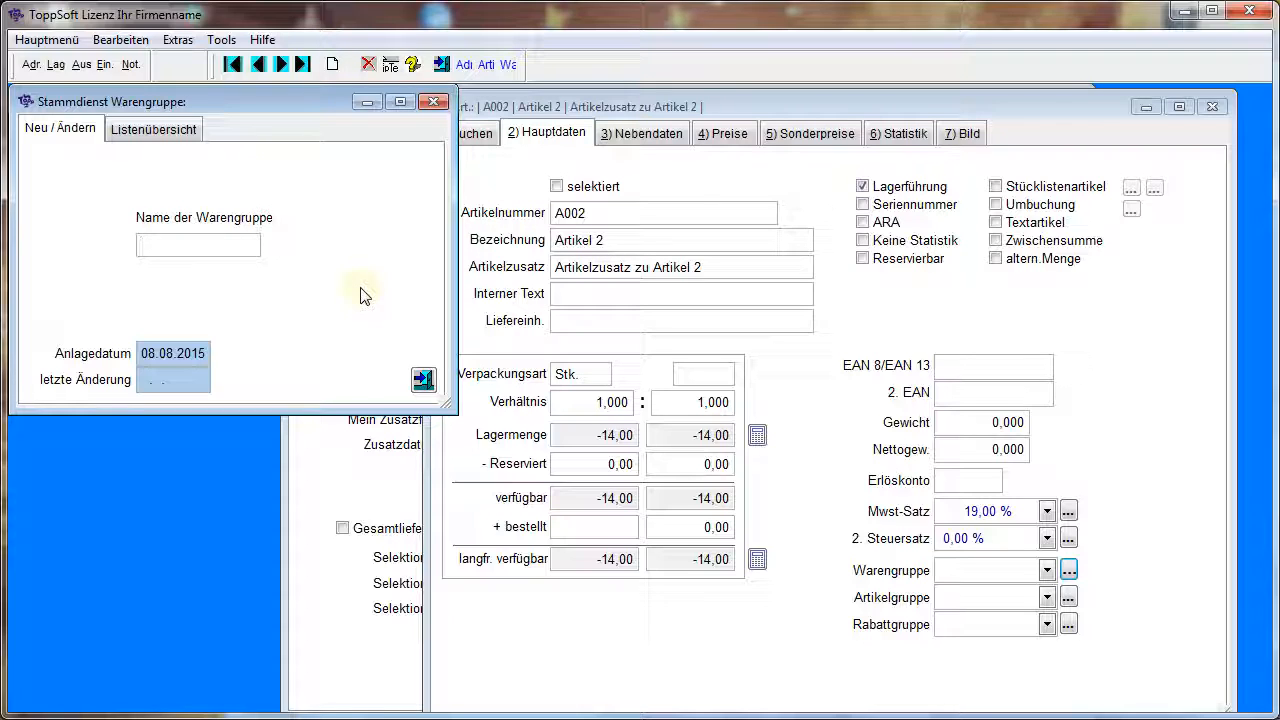
type("Material")
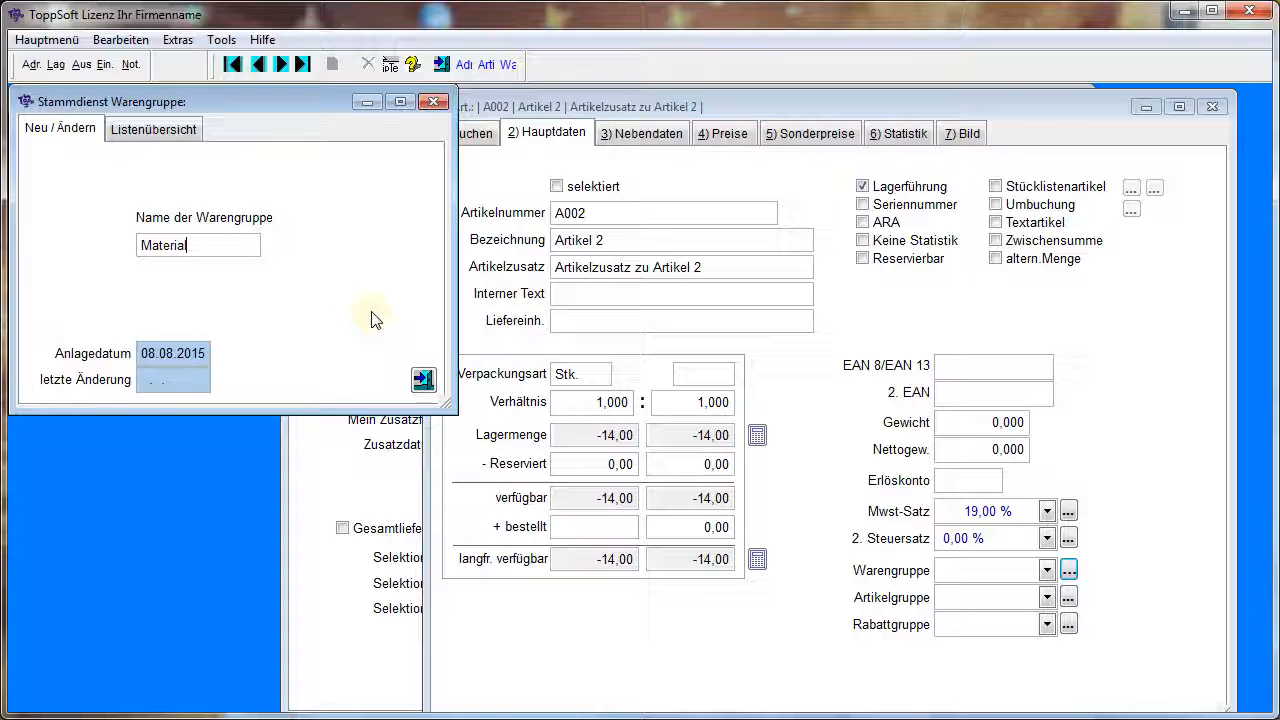
left_click(189, 131)
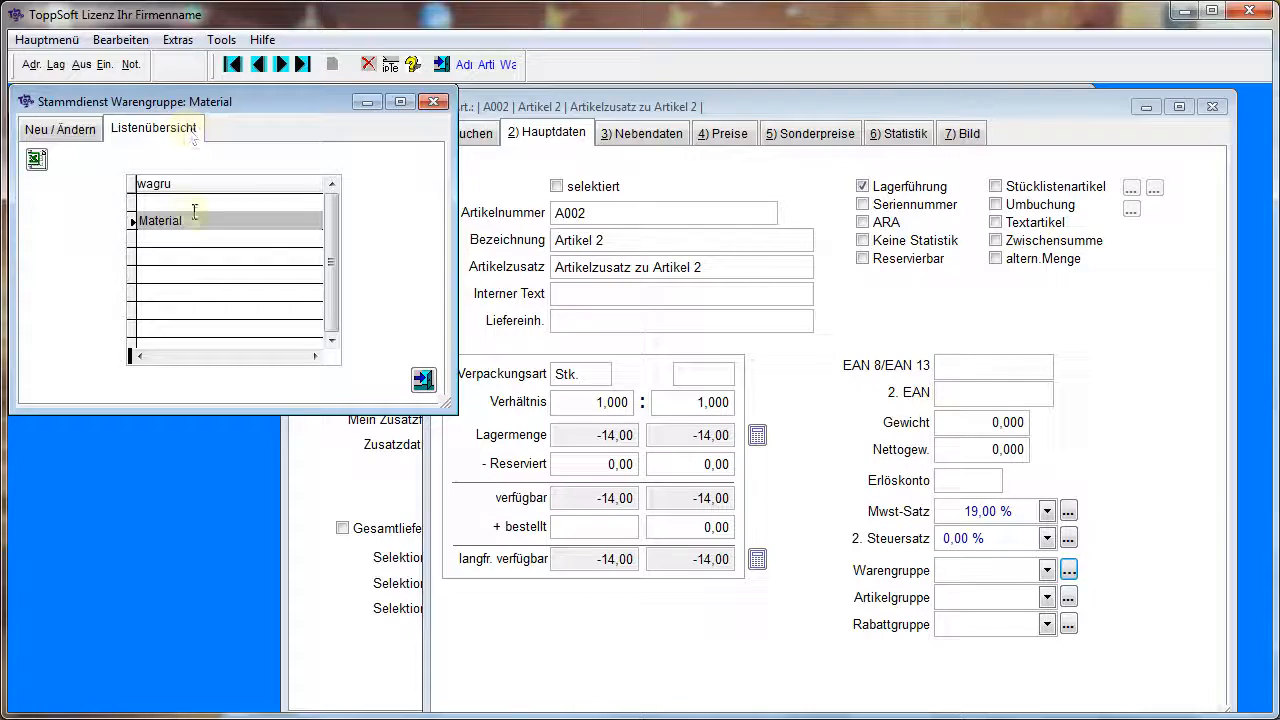
Add a second product group named Eisen, check the list overview and close the product group master data
left_click(80, 136)
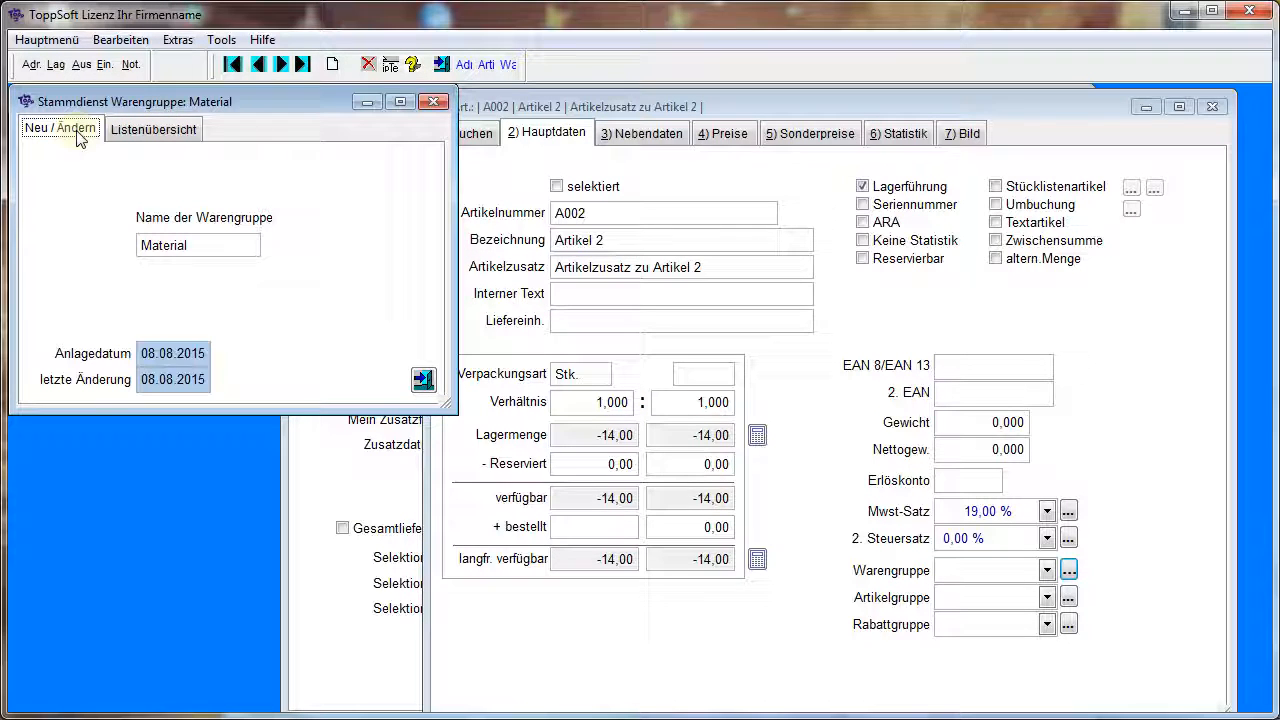
left_click(333, 66)
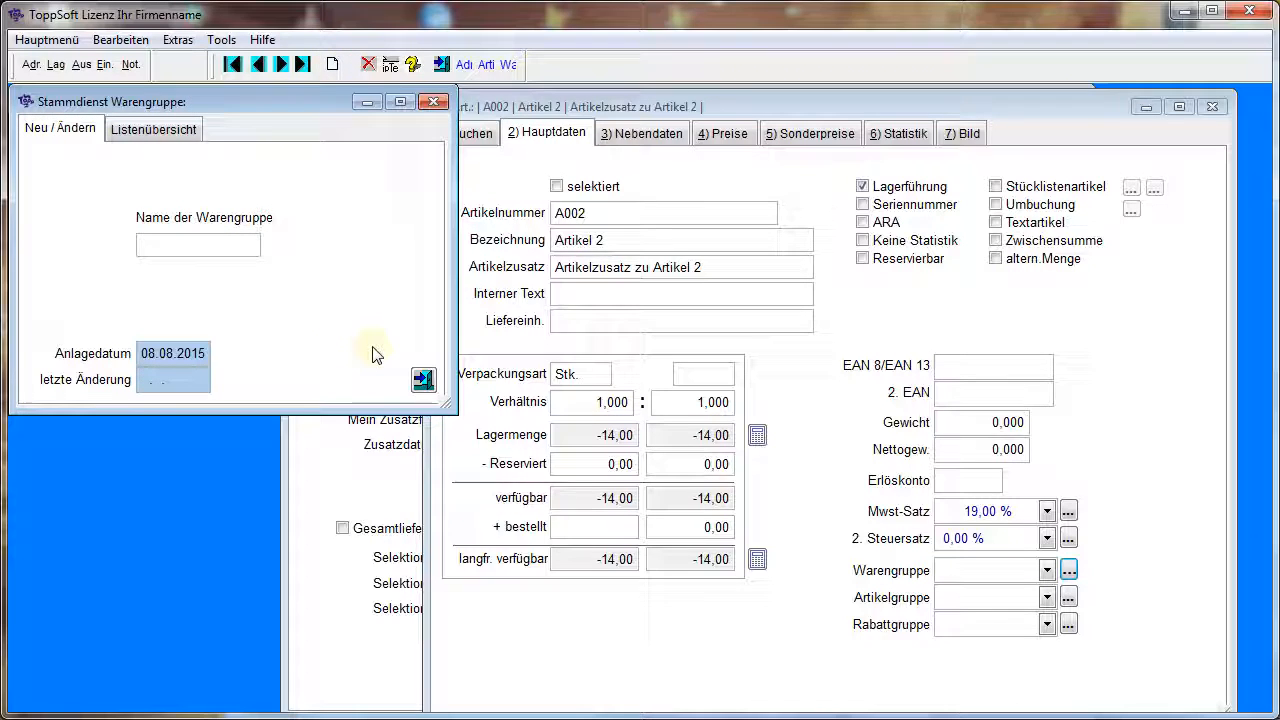
type("Eisen")
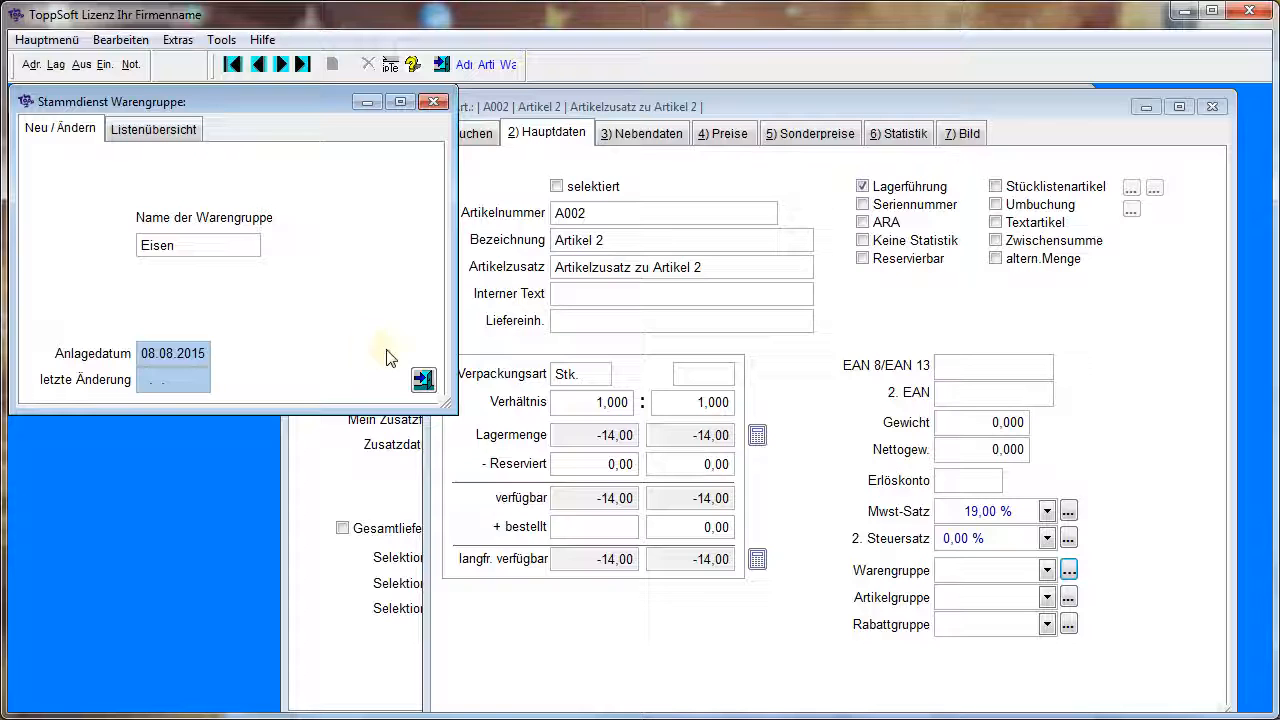
left_click(424, 379)
left_click(168, 130)
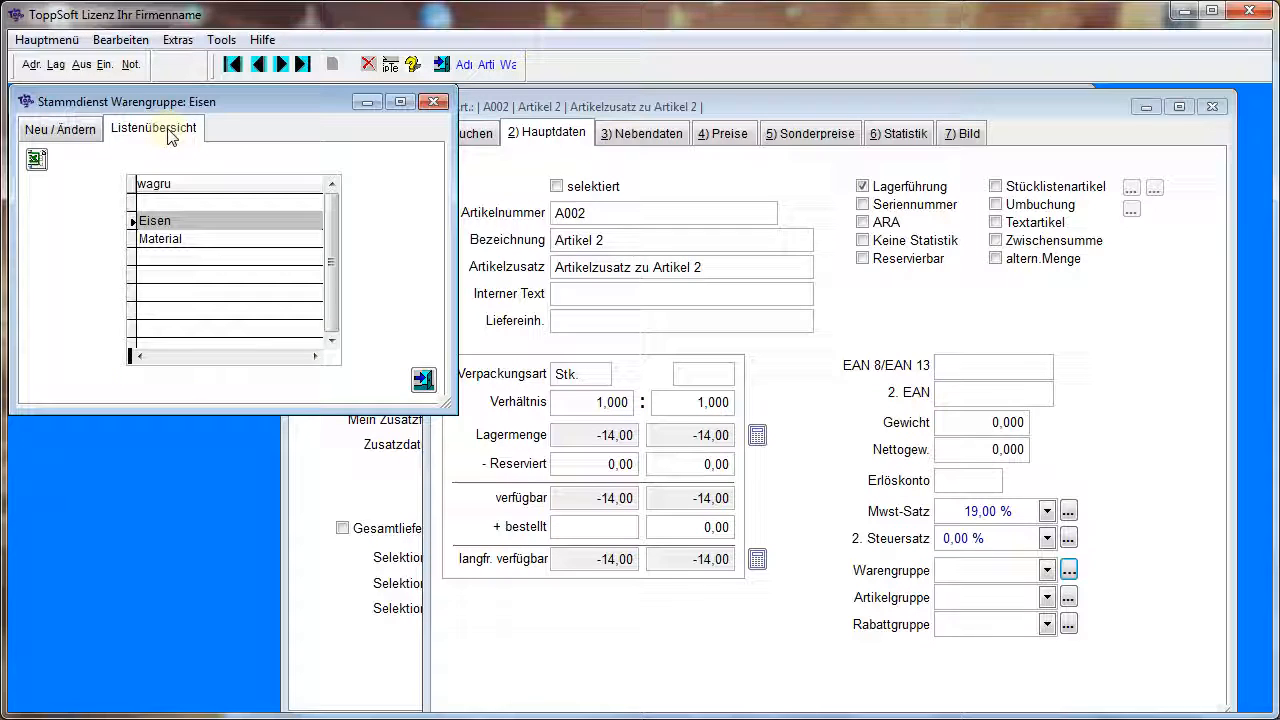
left_click(424, 381)
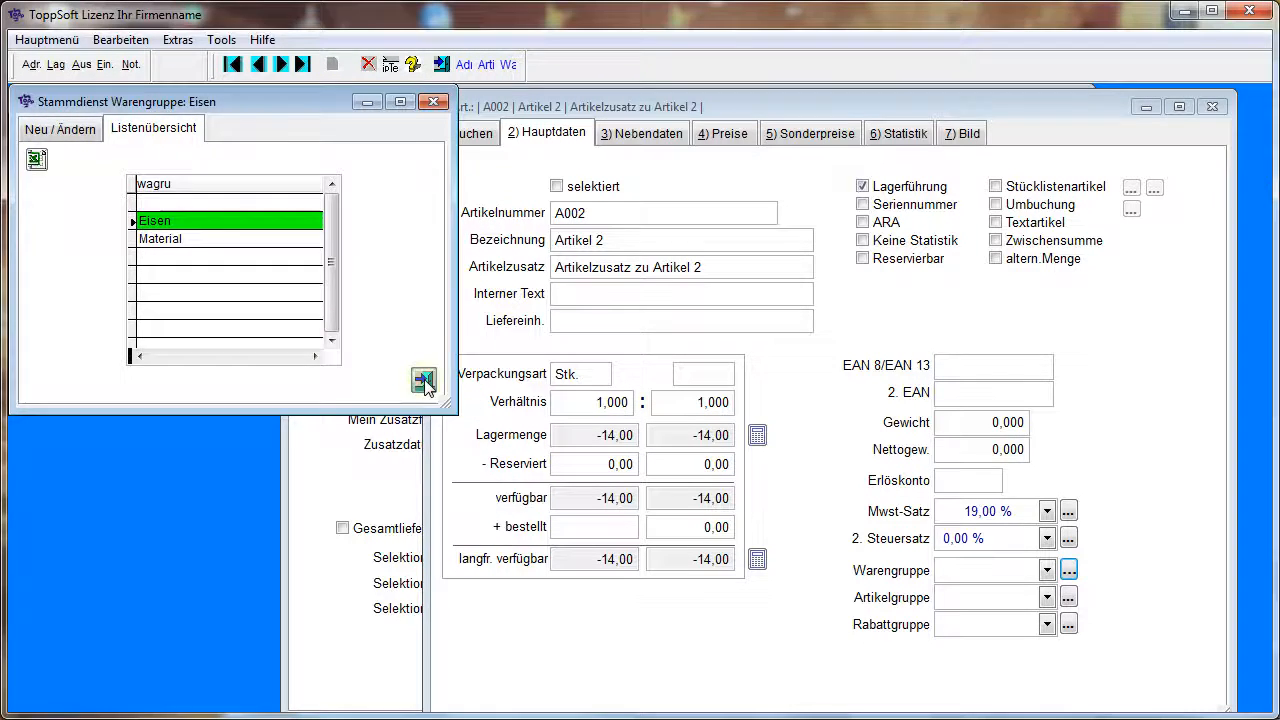
Set the product group of article A002 to Eisen
left_click(999, 571)
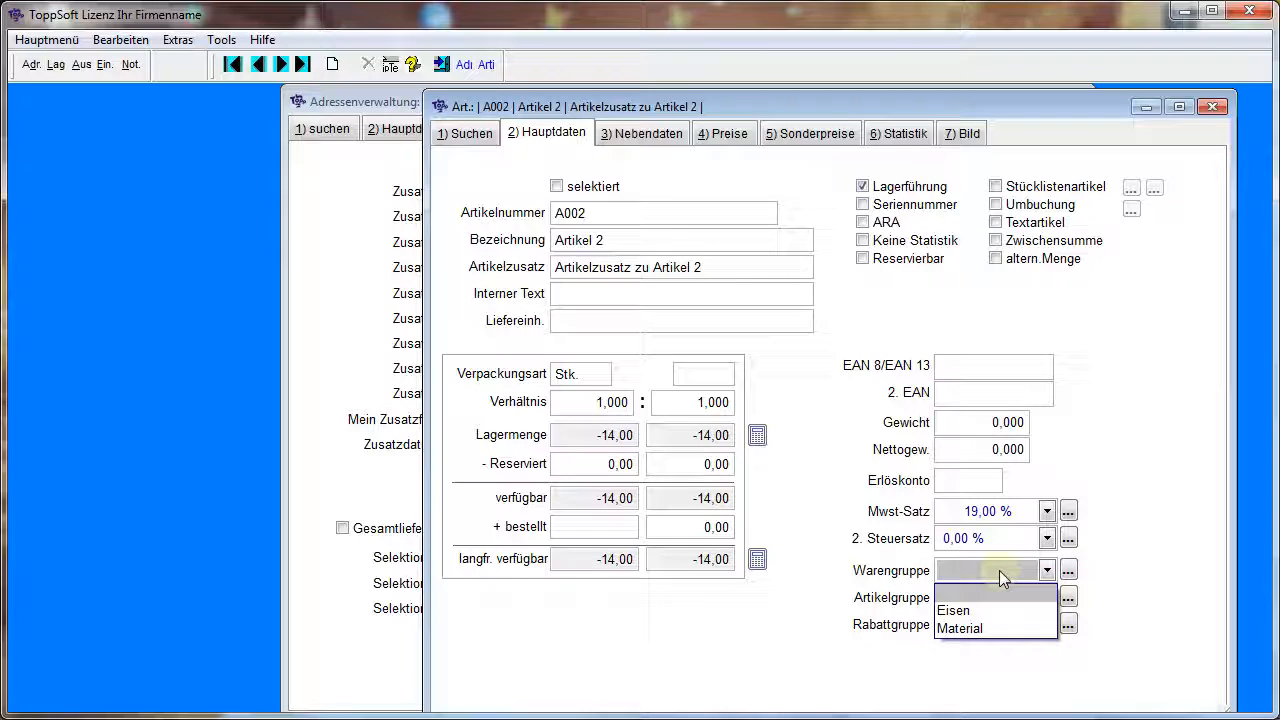
left_click(966, 612)
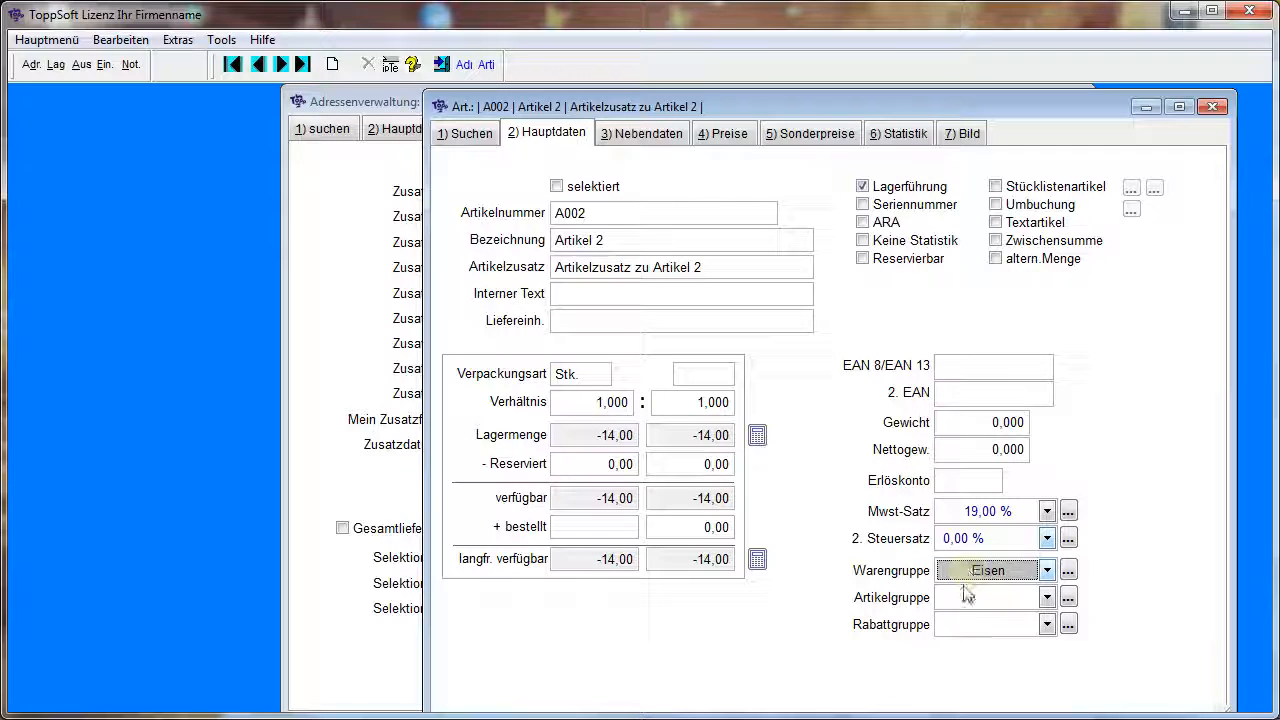
left_click(1148, 539)
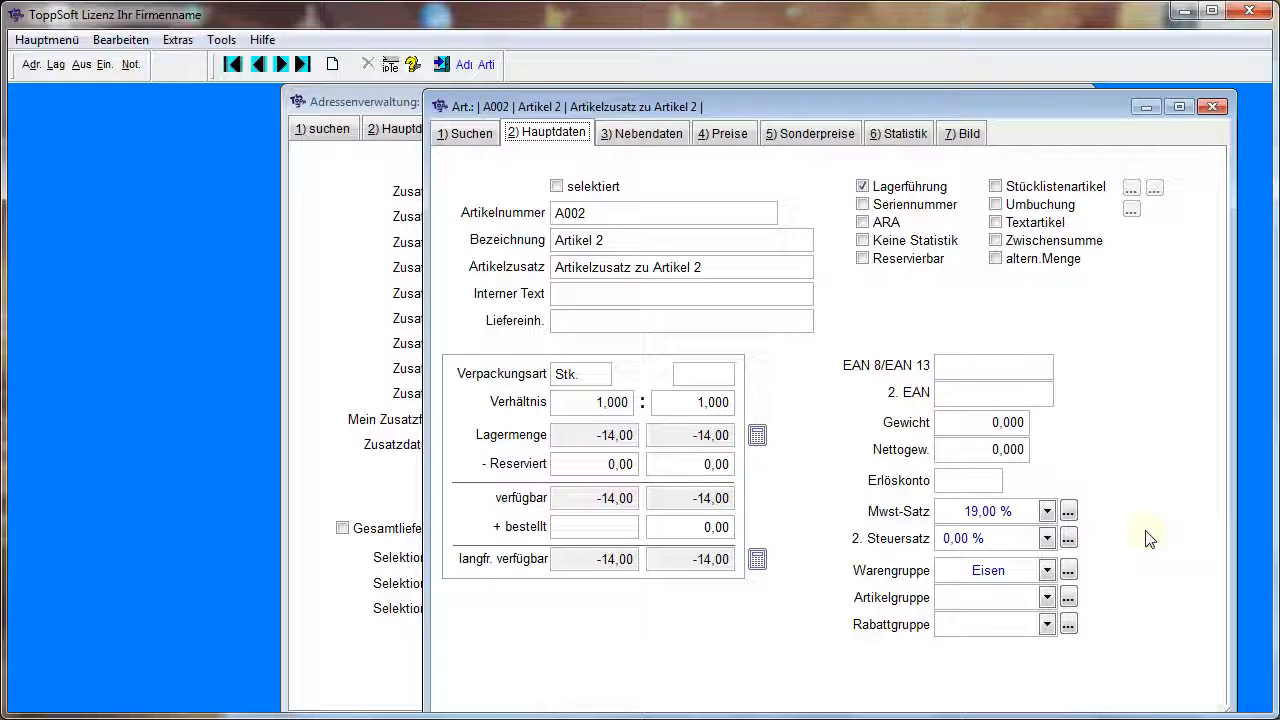
Display the list of all available master data services
left_click(45, 44)
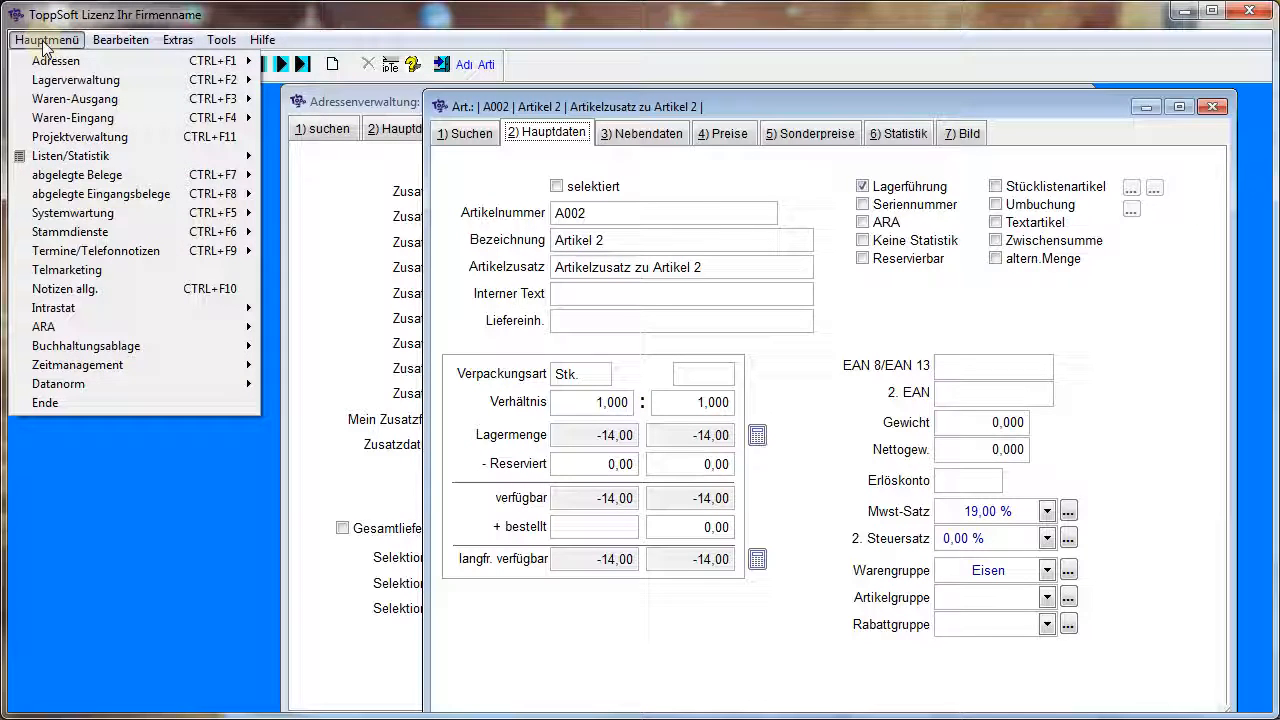
mouse_move(152, 234)
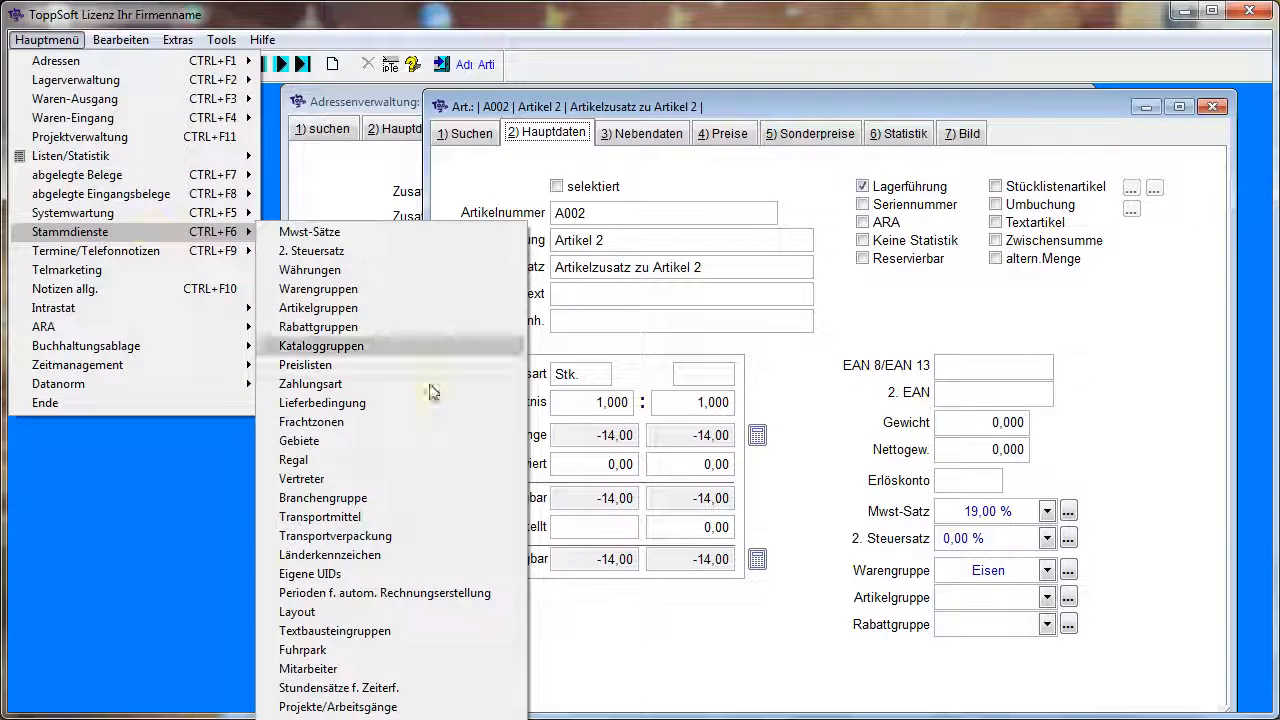
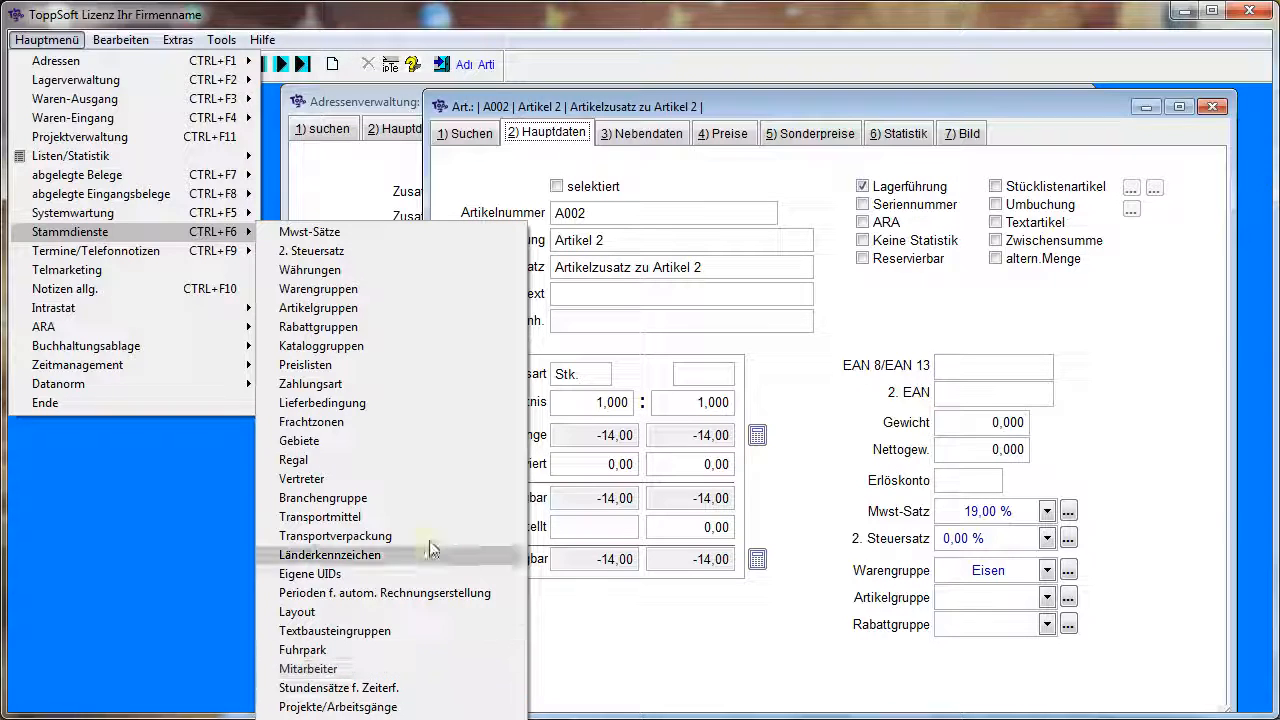
Open the address management and display the main data of the last address in the search list
left_click(122, 519)
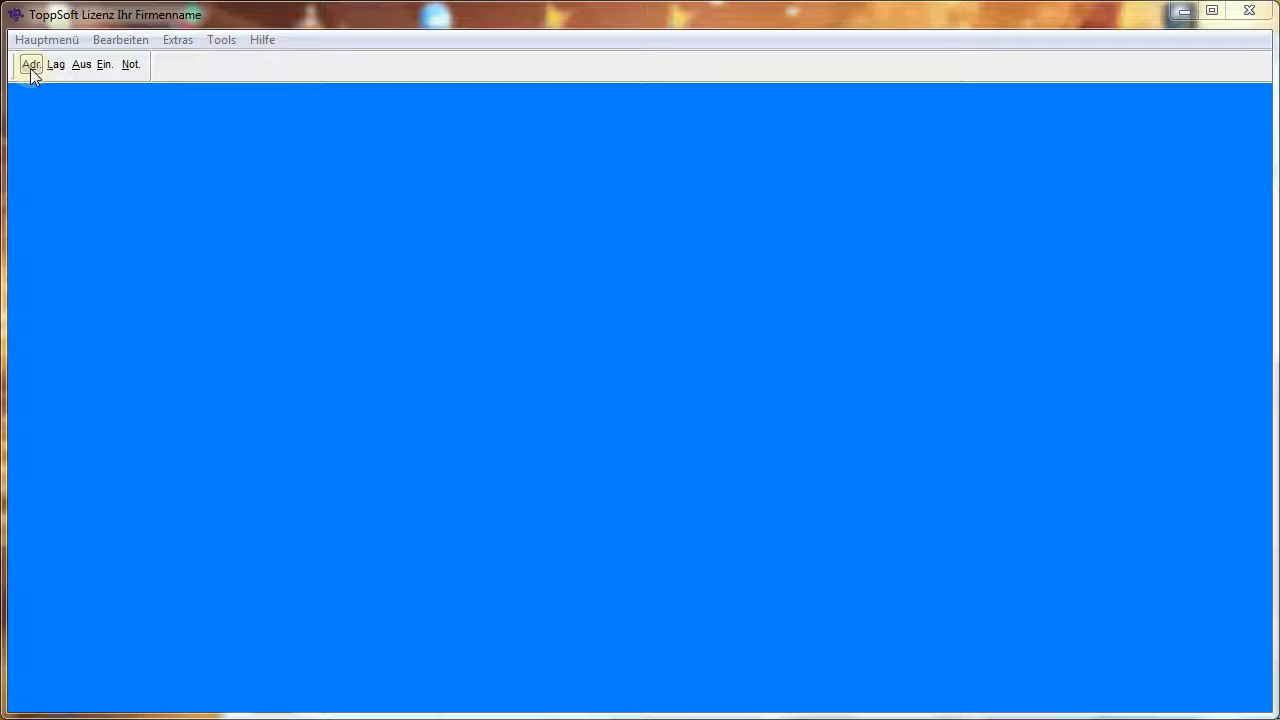
left_click(31, 66)
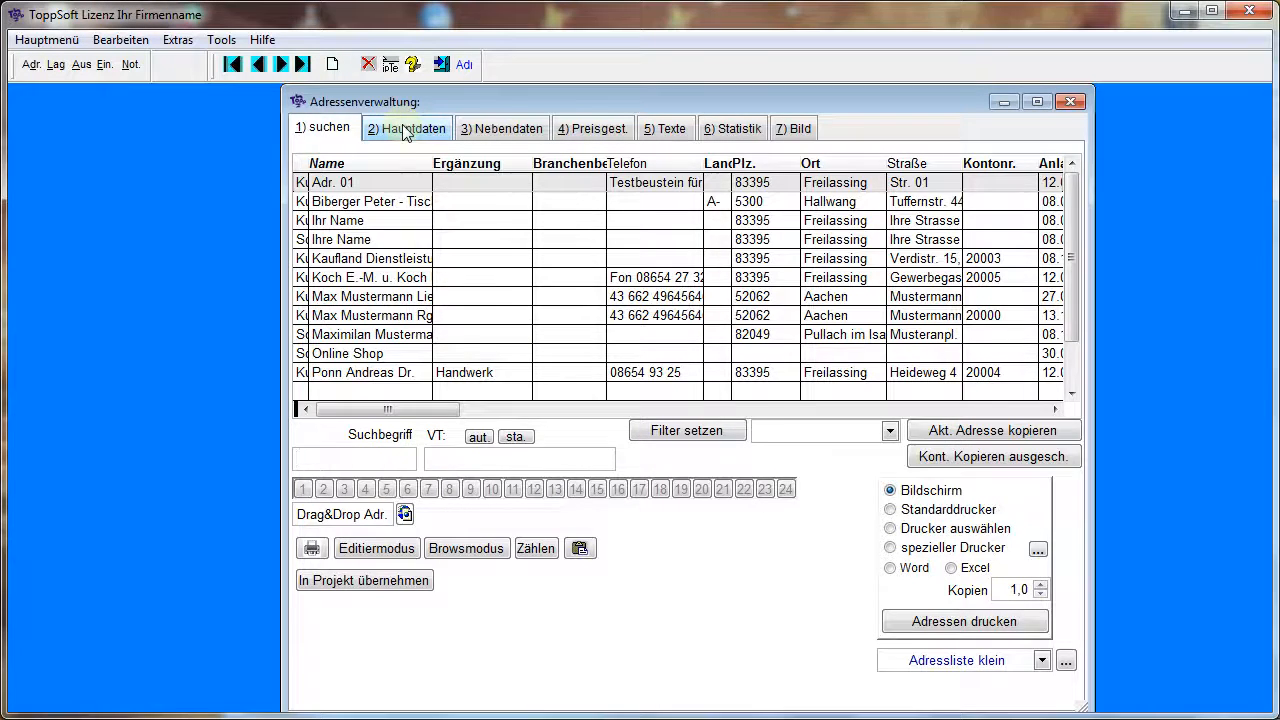
left_click(405, 130)
left_click(339, 128)
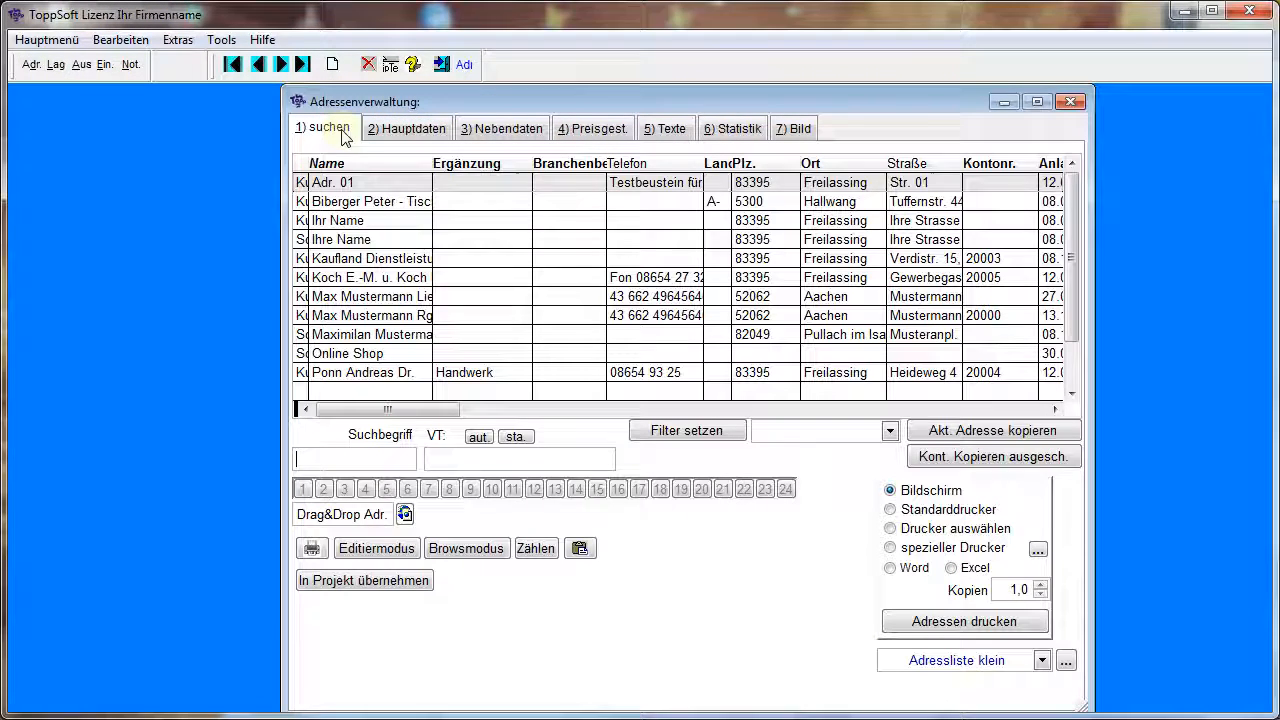
left_click(361, 296)
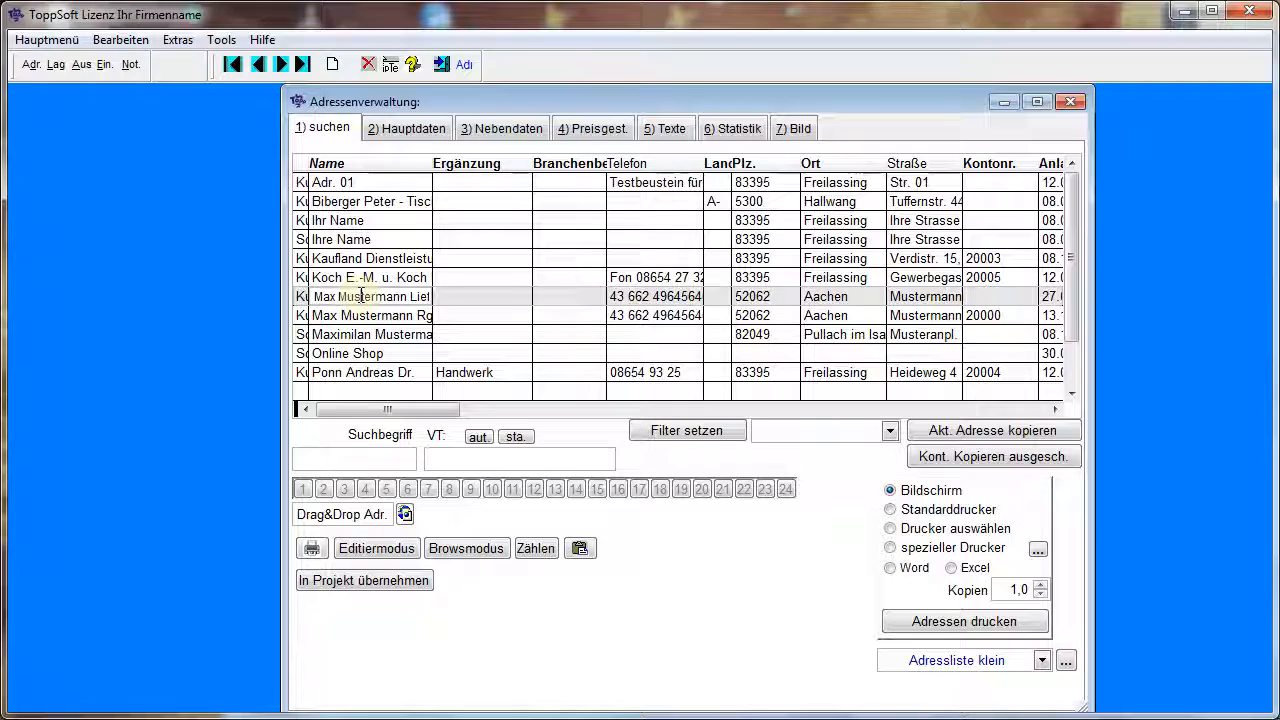
left_click(375, 373)
left_click(388, 133)
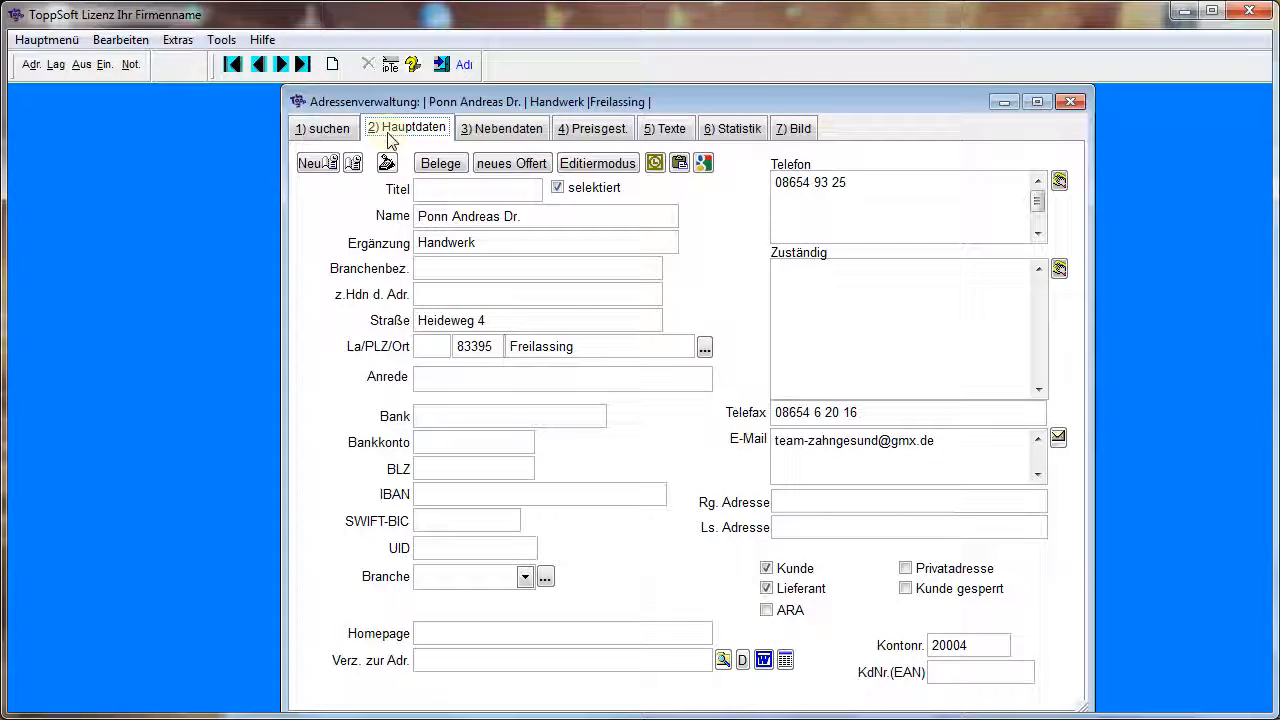
Change the address's Ergänzung entry to "Handwerk geändert"
left_click(509, 237)
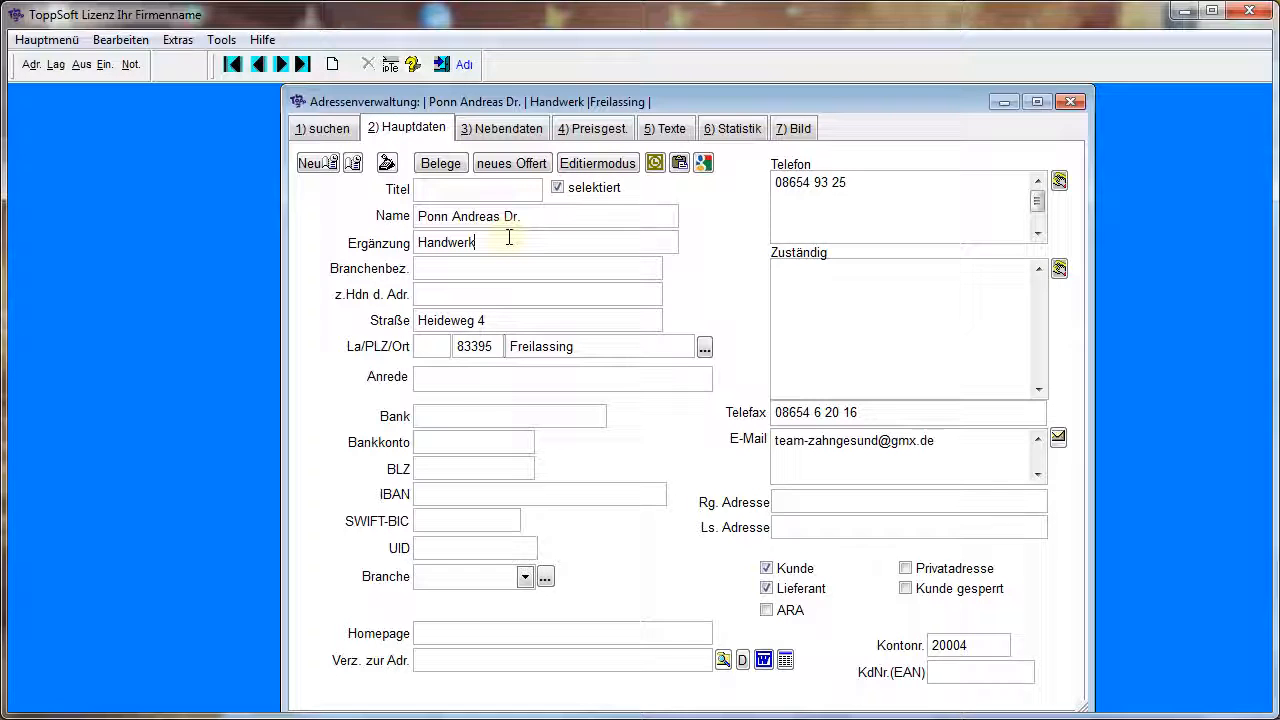
type("ge")
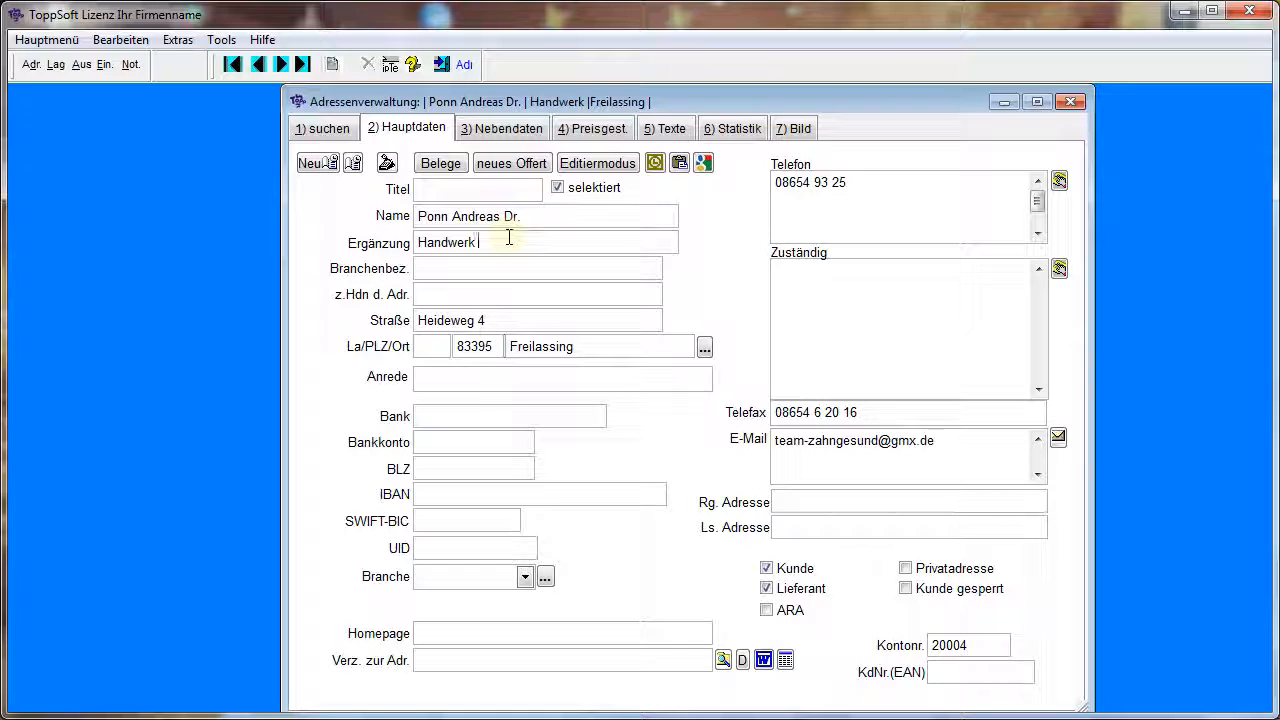
type("ändert")
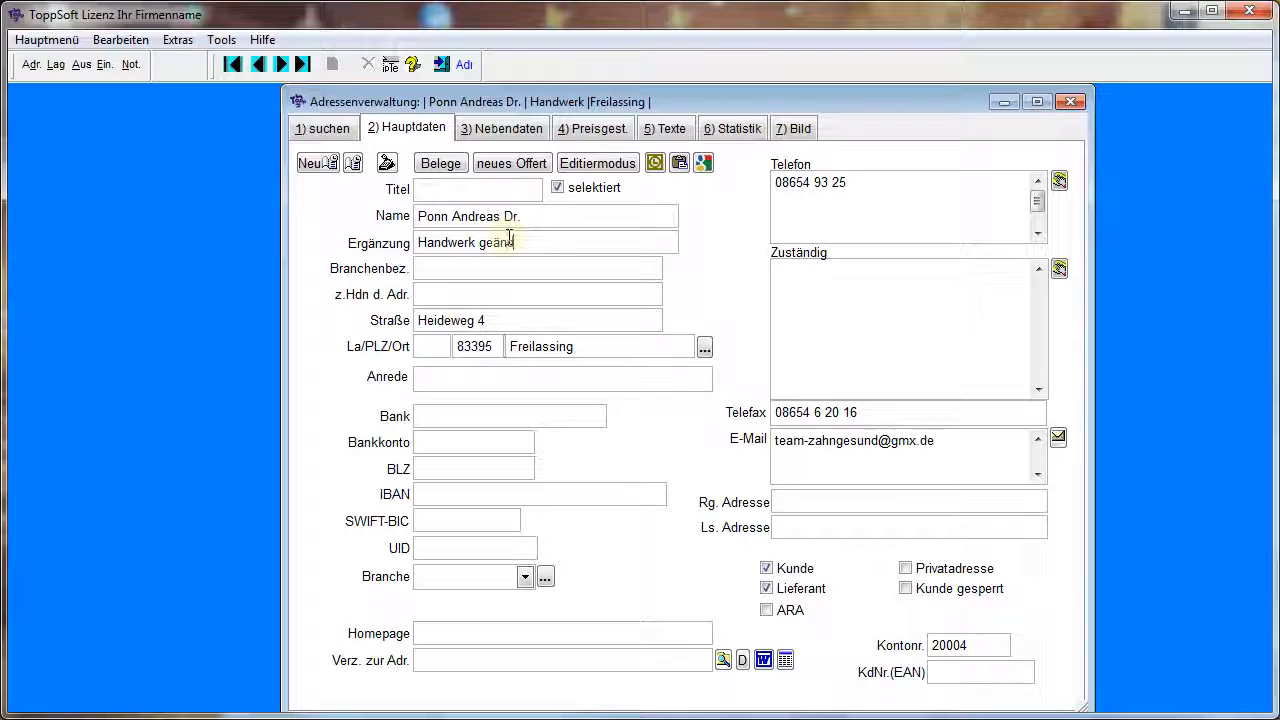
left_click(537, 266)
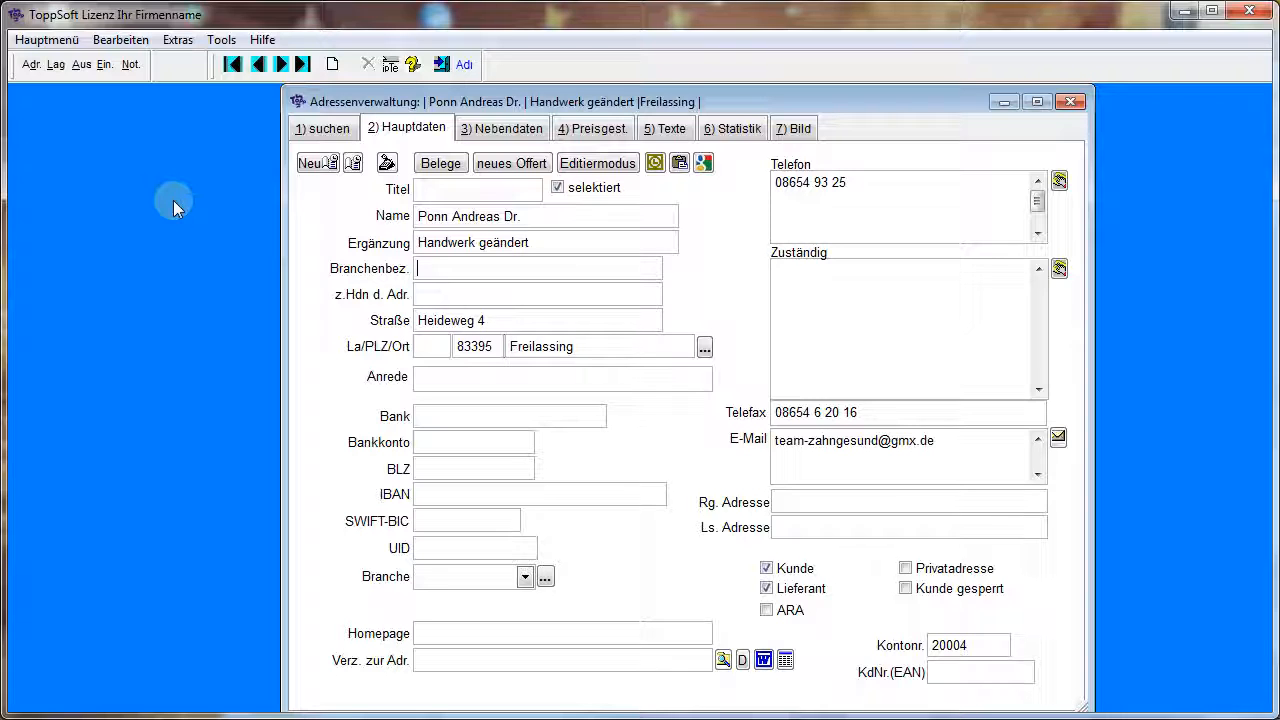
Bring up the text modules for the Zuständig field and view the available text groups
right_click(803, 303)
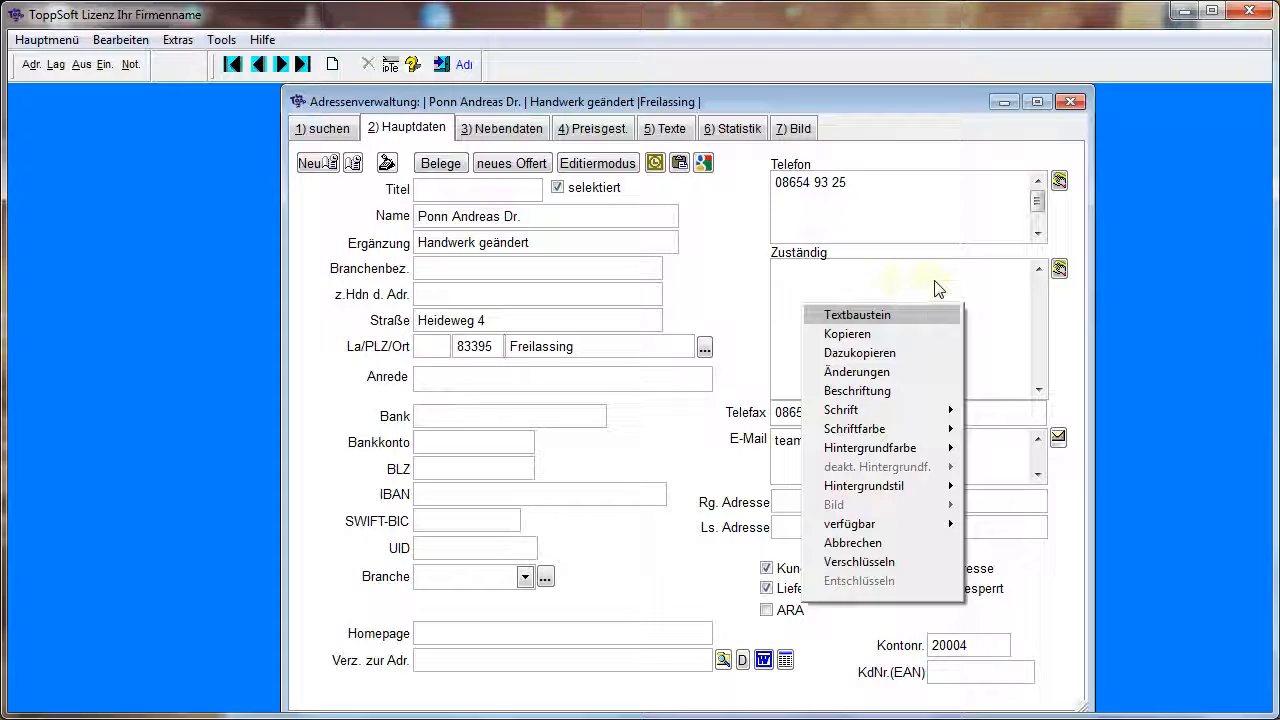
left_click(878, 316)
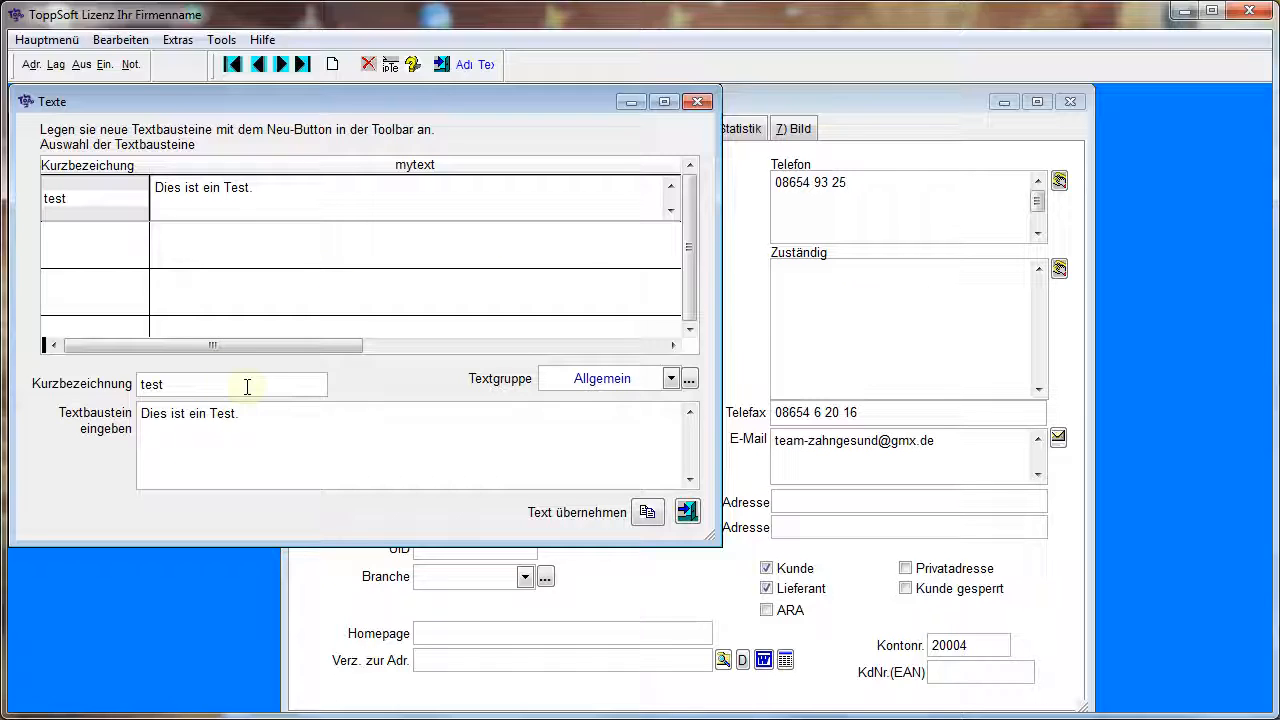
left_click(628, 378)
left_click(605, 379)
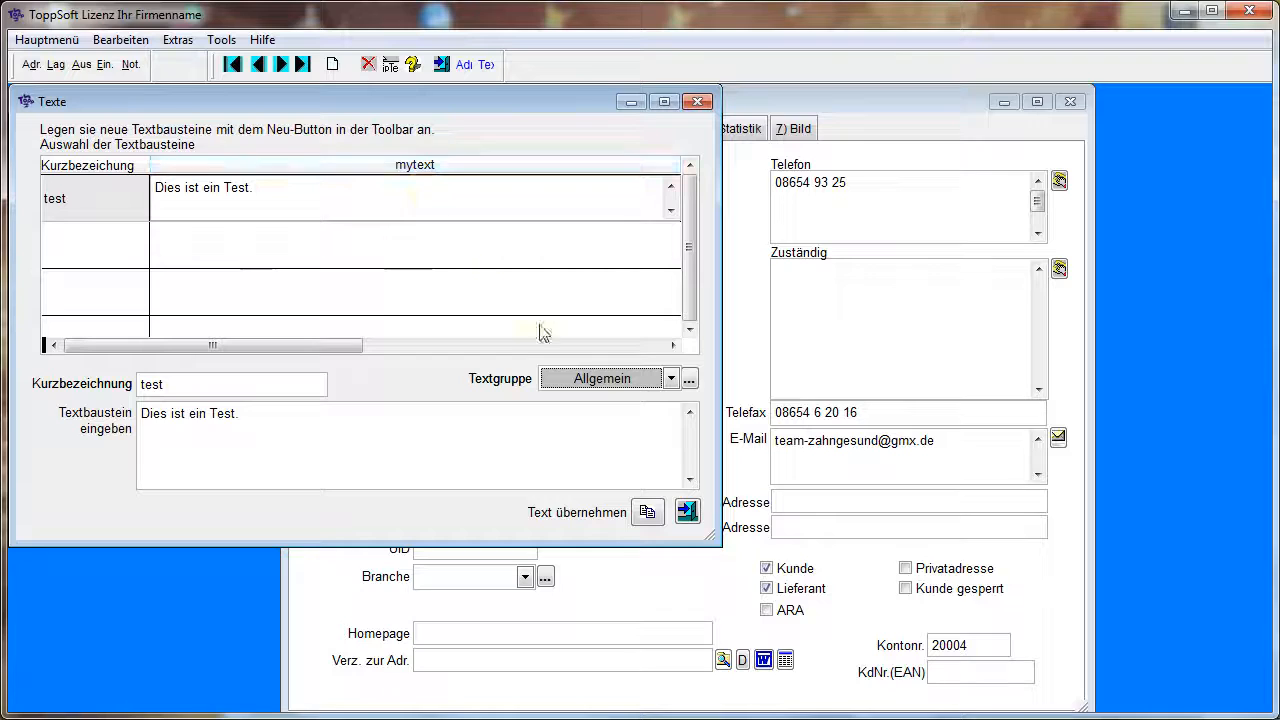
left_click(617, 385)
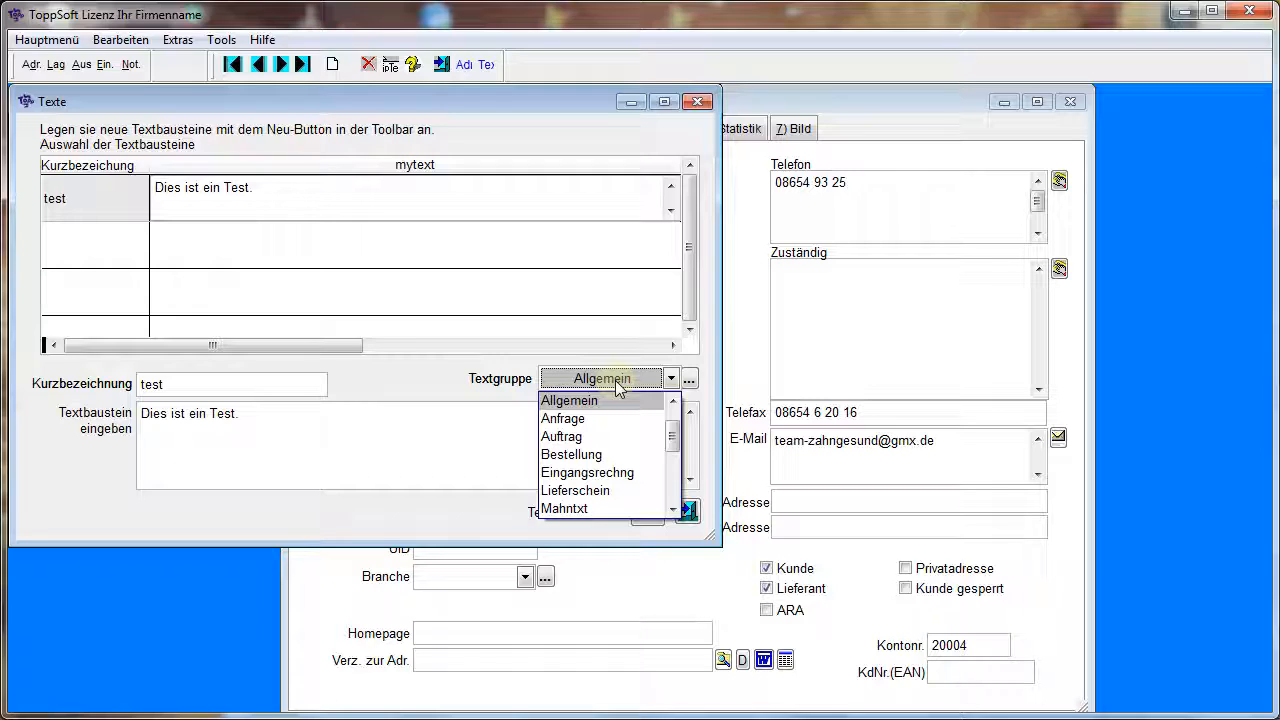
left_click(617, 385)
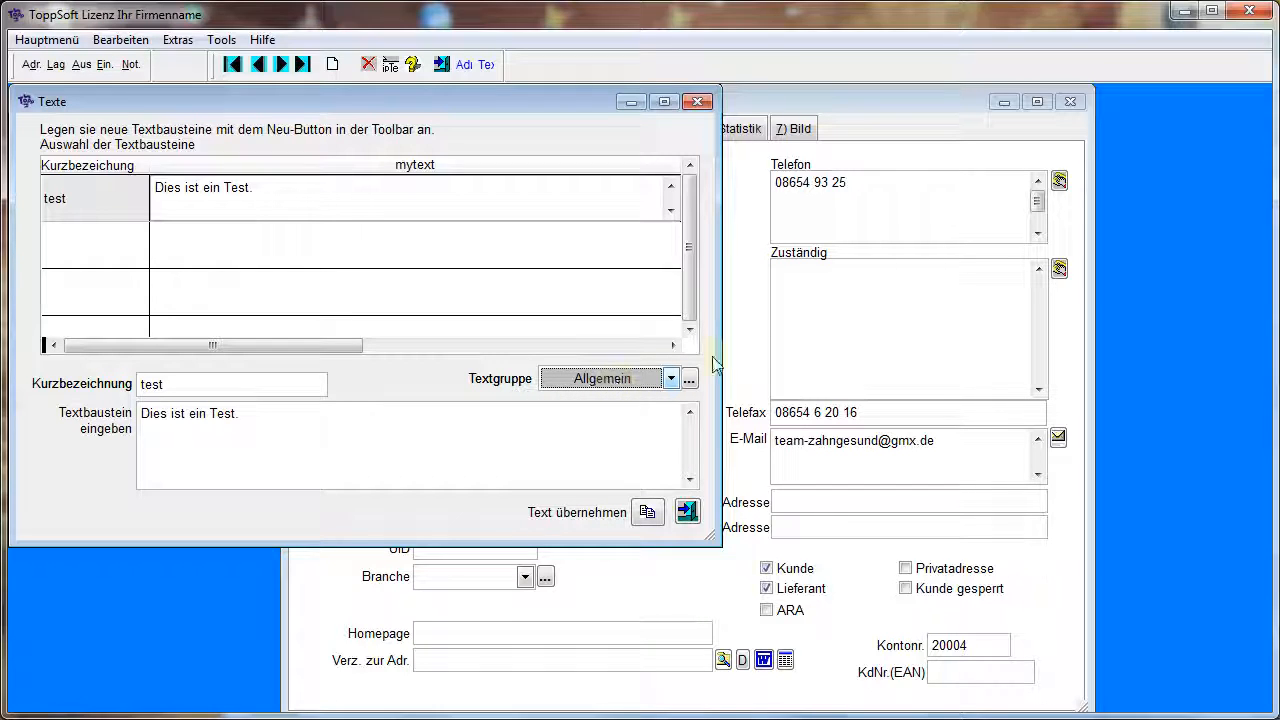
Check the list overview of text module groups and transfer the text module "test" into the Zuständig field
left_click(690, 379)
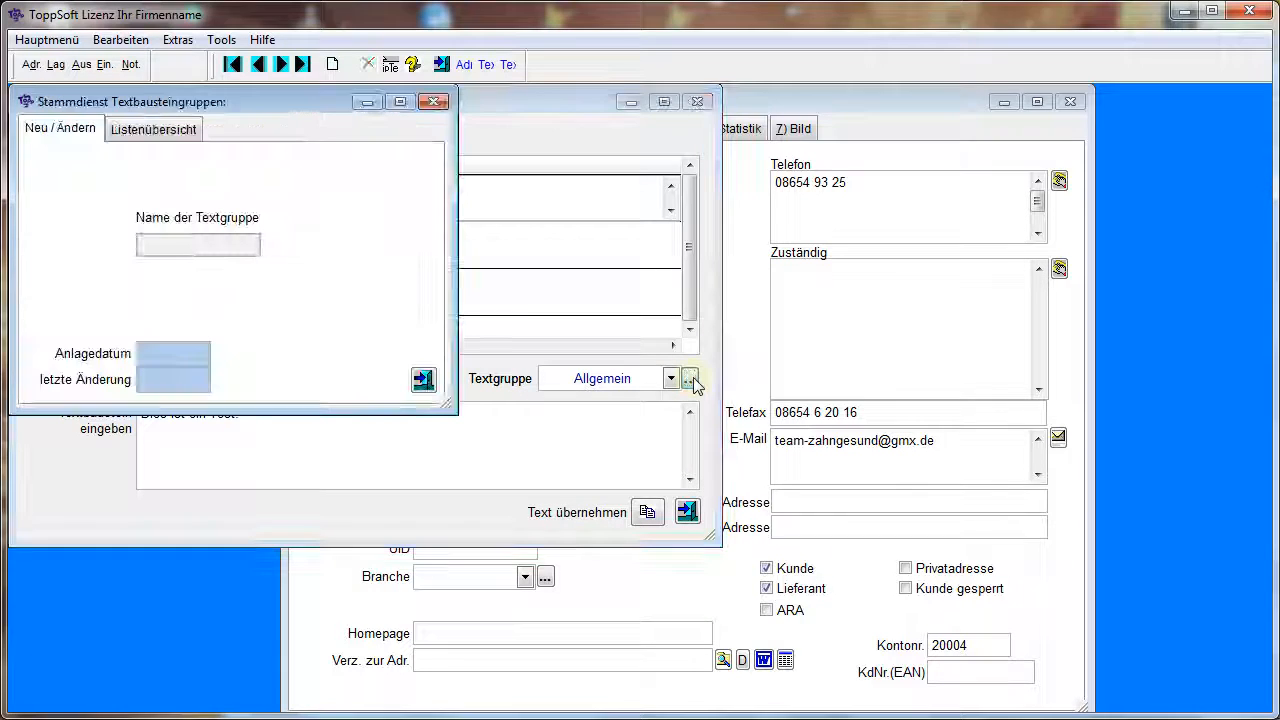
left_click(160, 131)
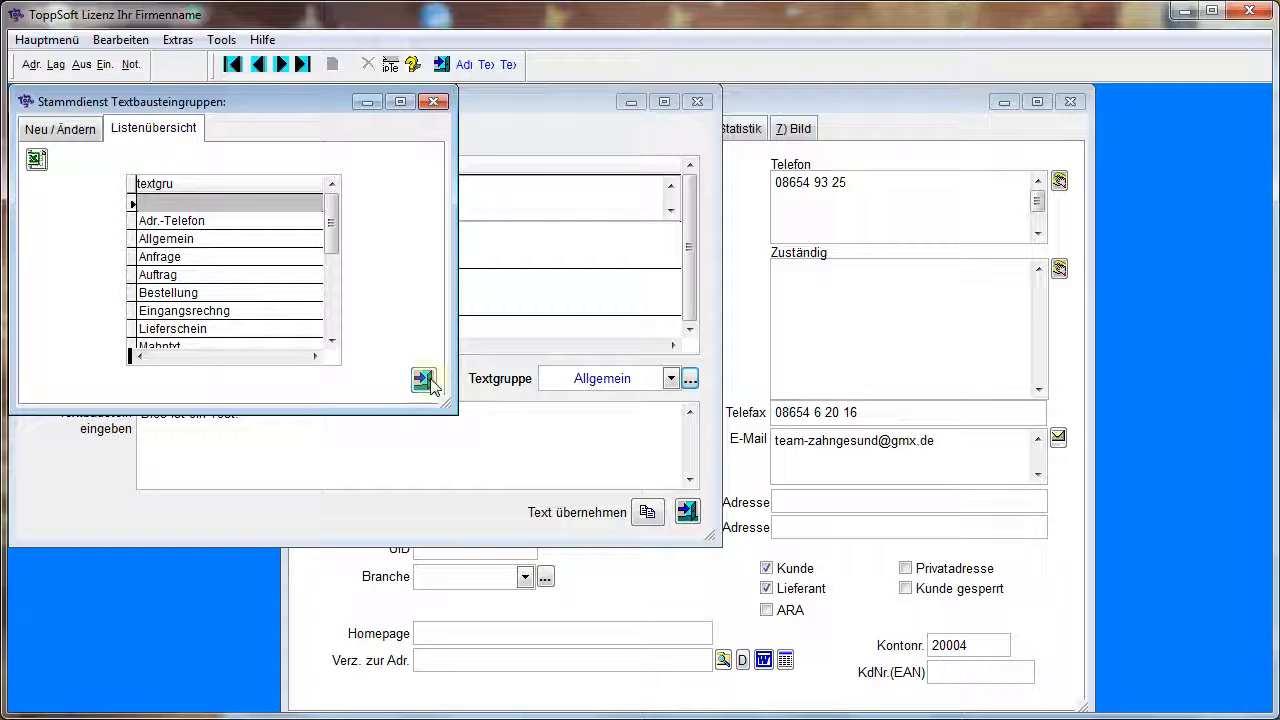
left_click(425, 380)
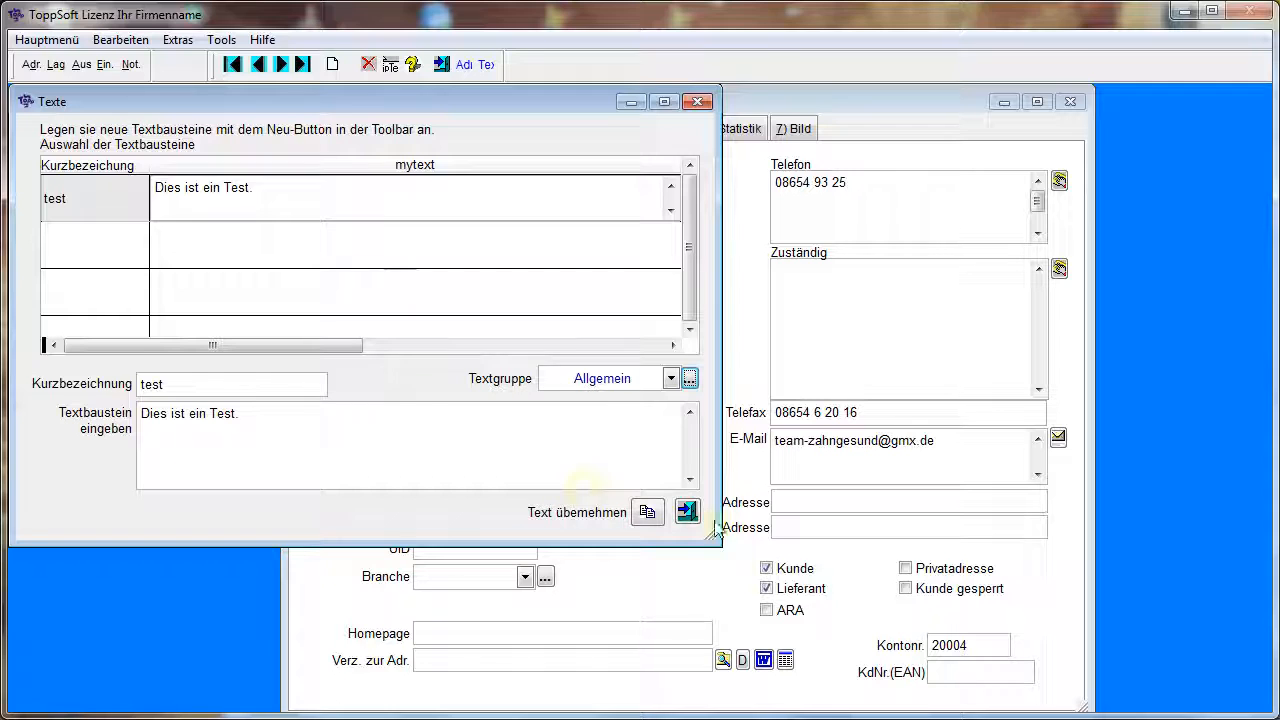
left_click(648, 512)
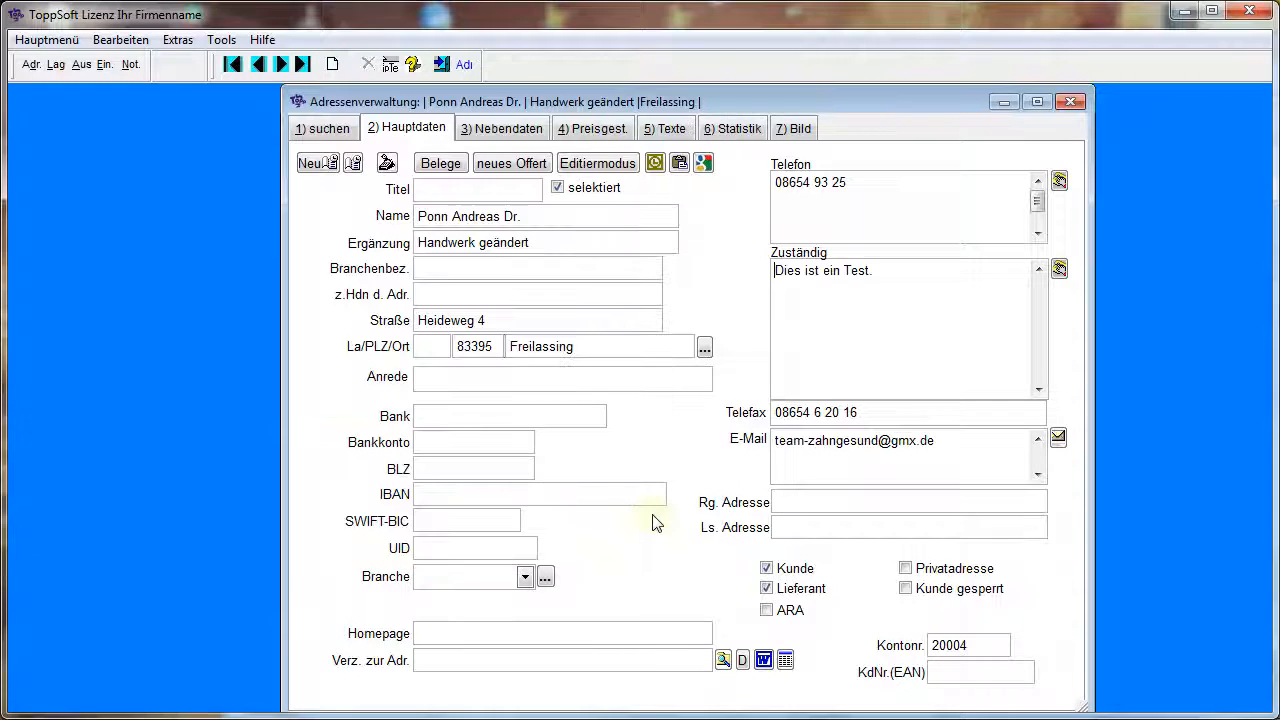
Copy the Zuständig text, append the E-Mail field's content to the clipboard, and paste both into the Zuständig field
right_click(915, 311)
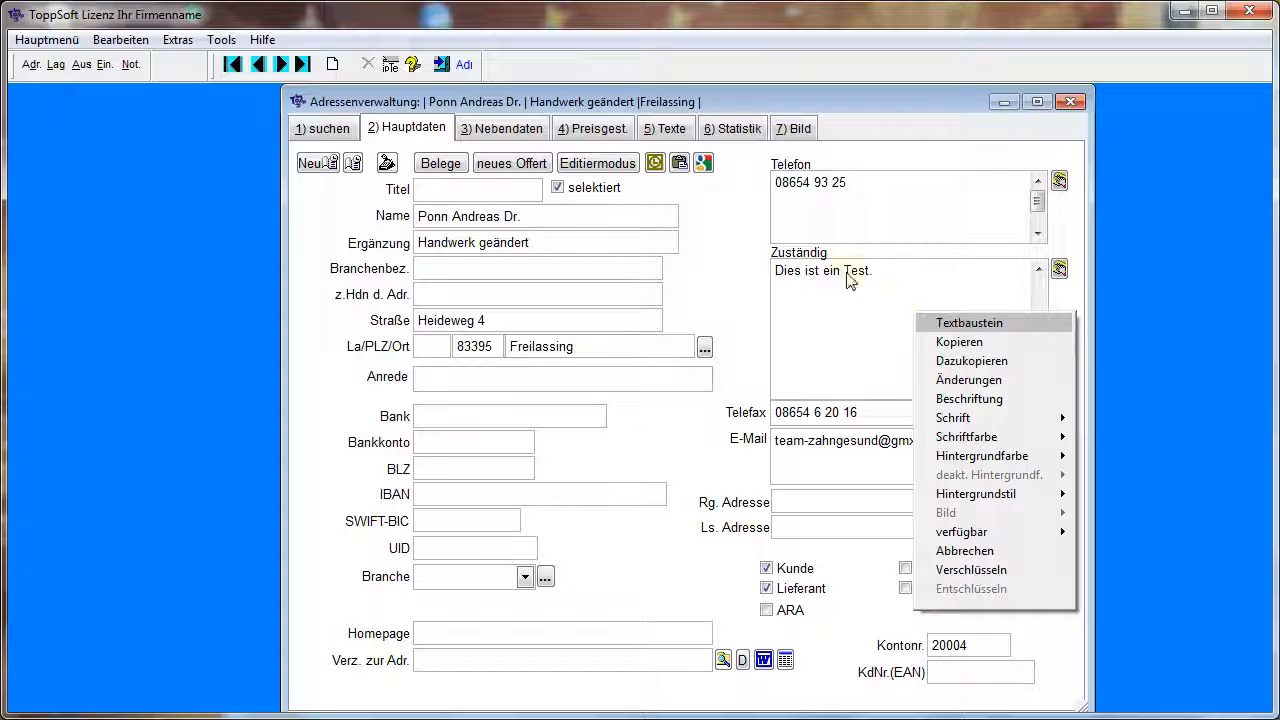
left_click(960, 345)
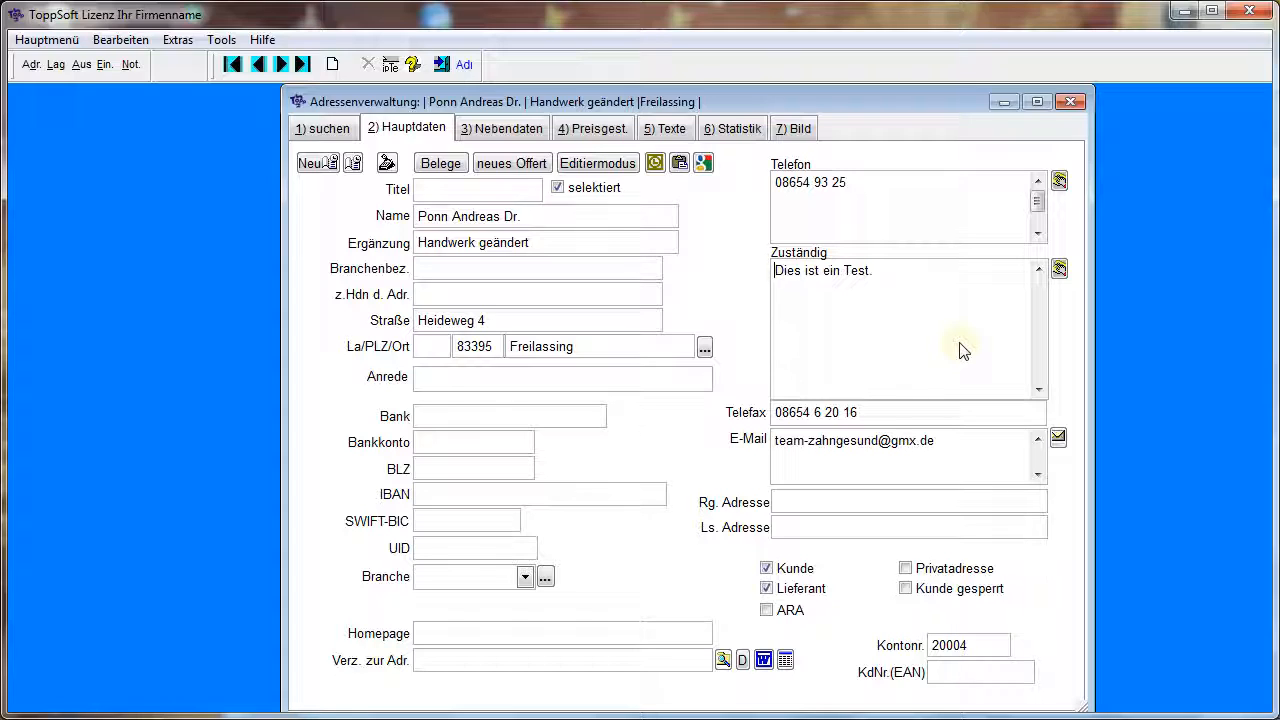
right_click(895, 462)
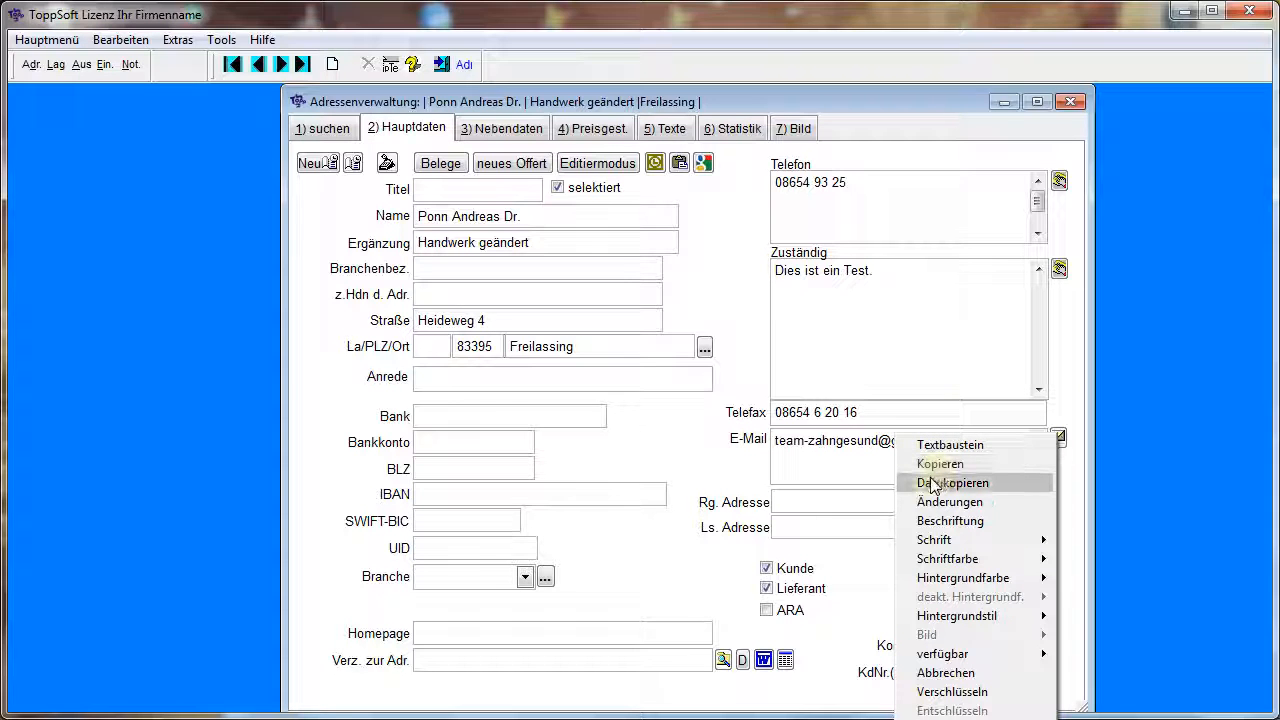
left_click(931, 484)
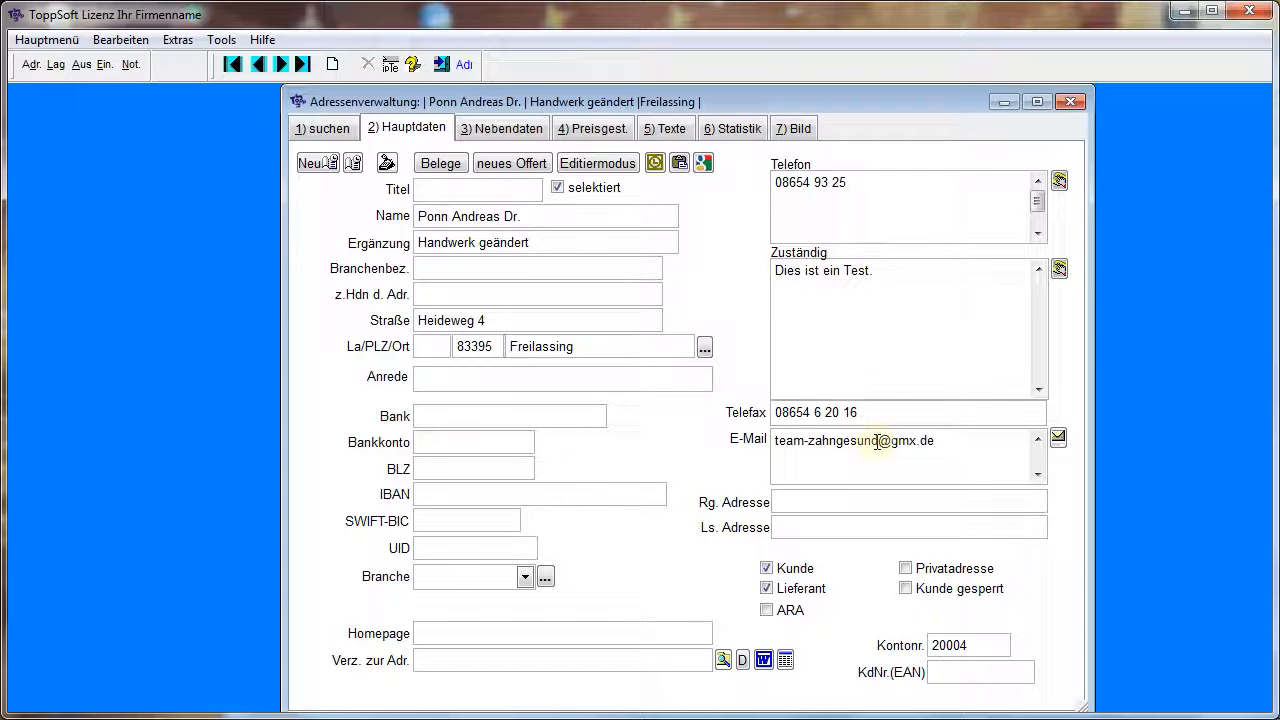
left_click(120, 39)
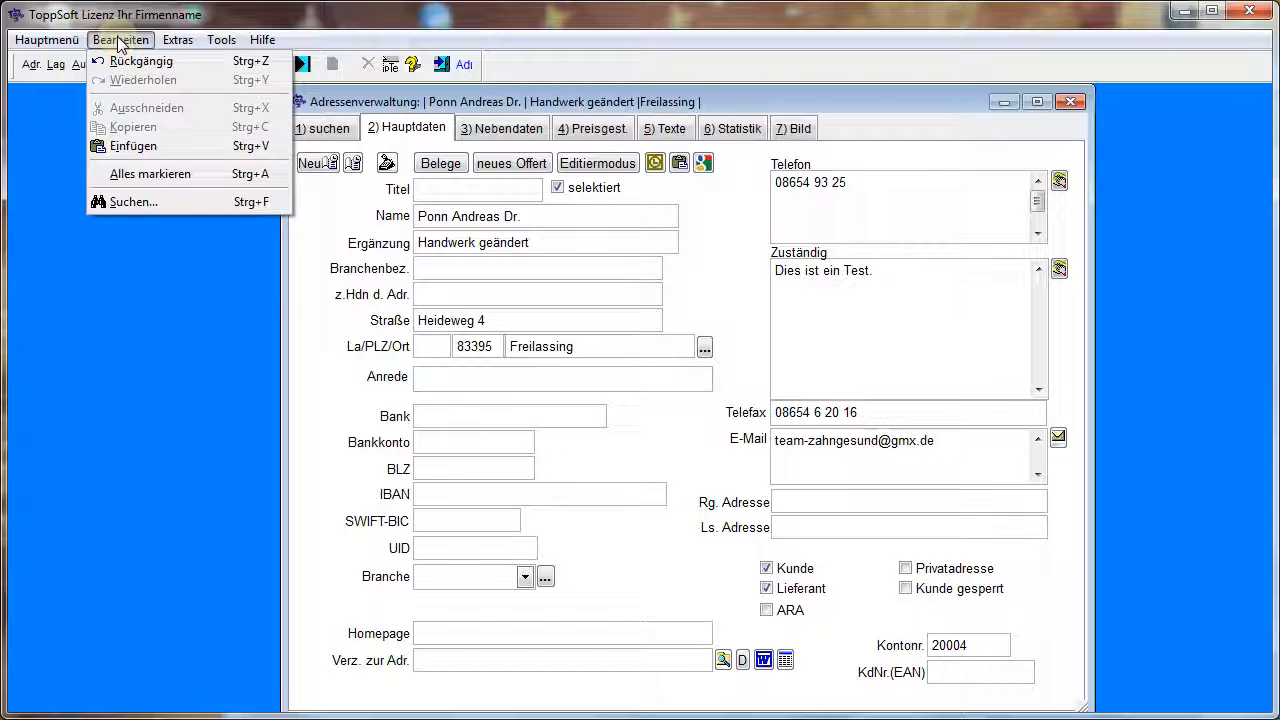
left_click(148, 146)
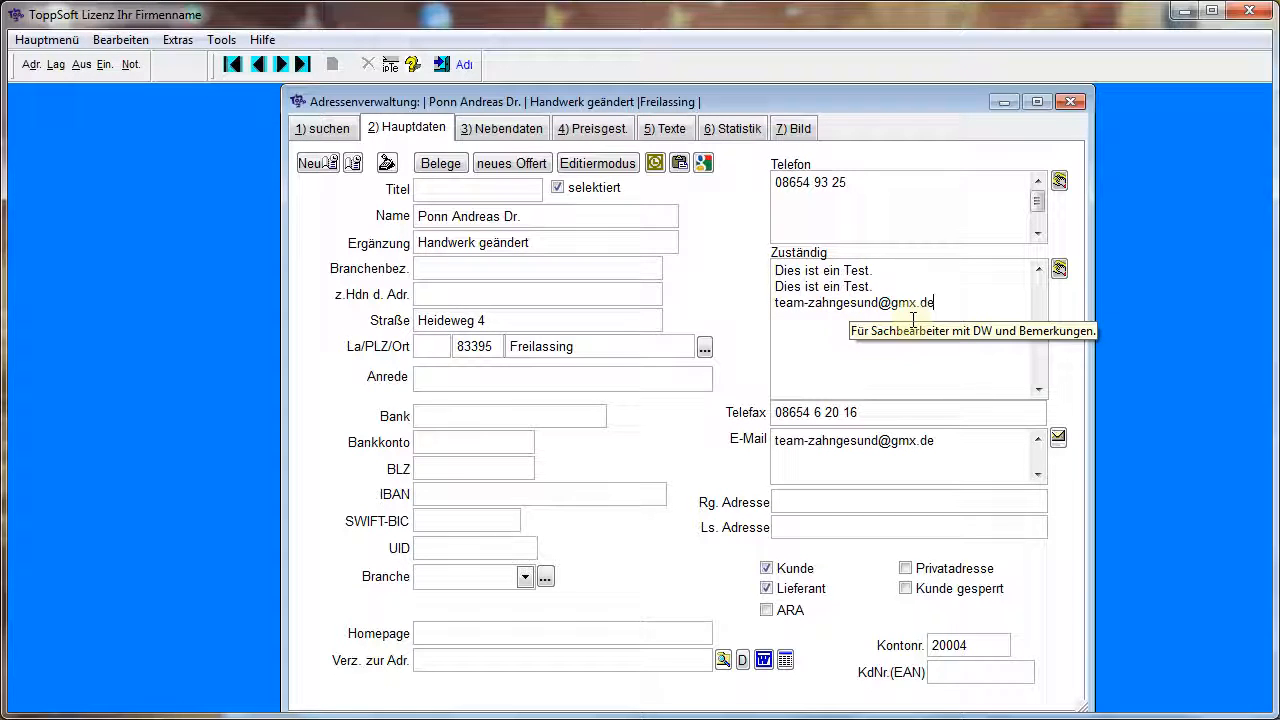
Copy the current address record to the clipboard and append the Zuständig field's content to it
left_click(680, 163)
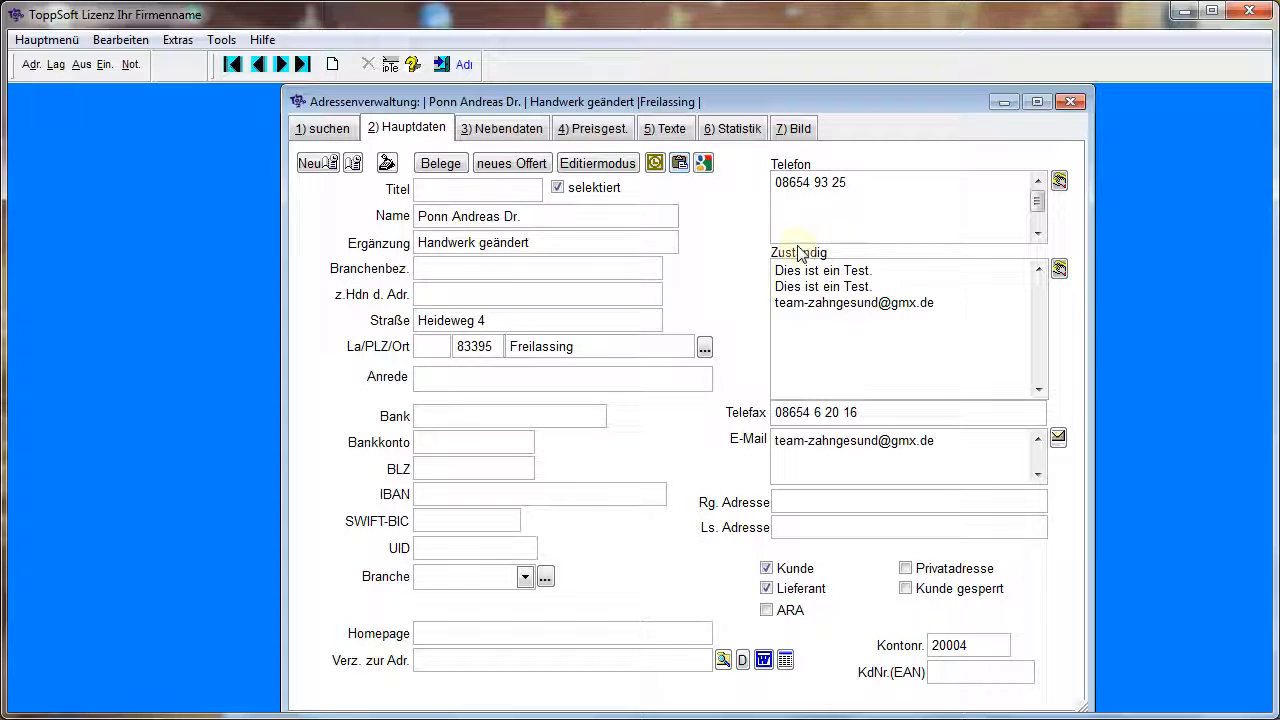
right_click(804, 288)
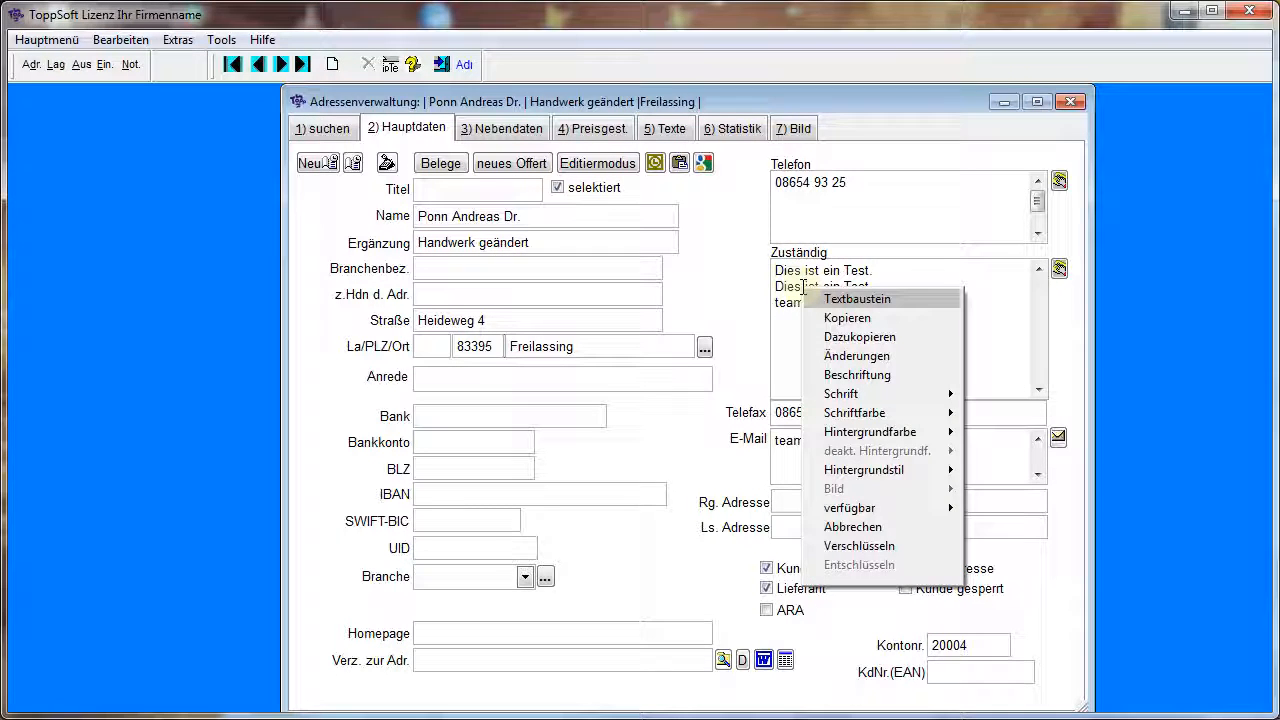
left_click(862, 338)
Open the Zuständig field in its separate text editing window and paste the collected clipboard content below the existing text
left_click(938, 305)
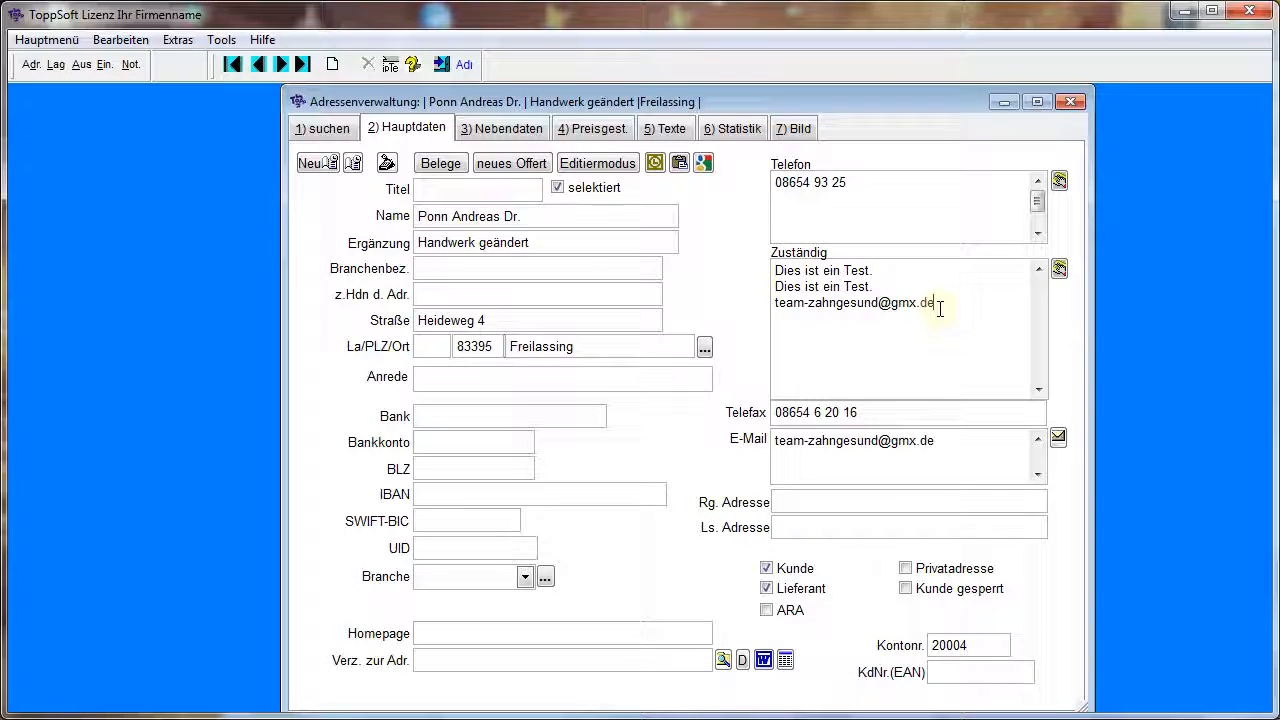
double_click(938, 304)
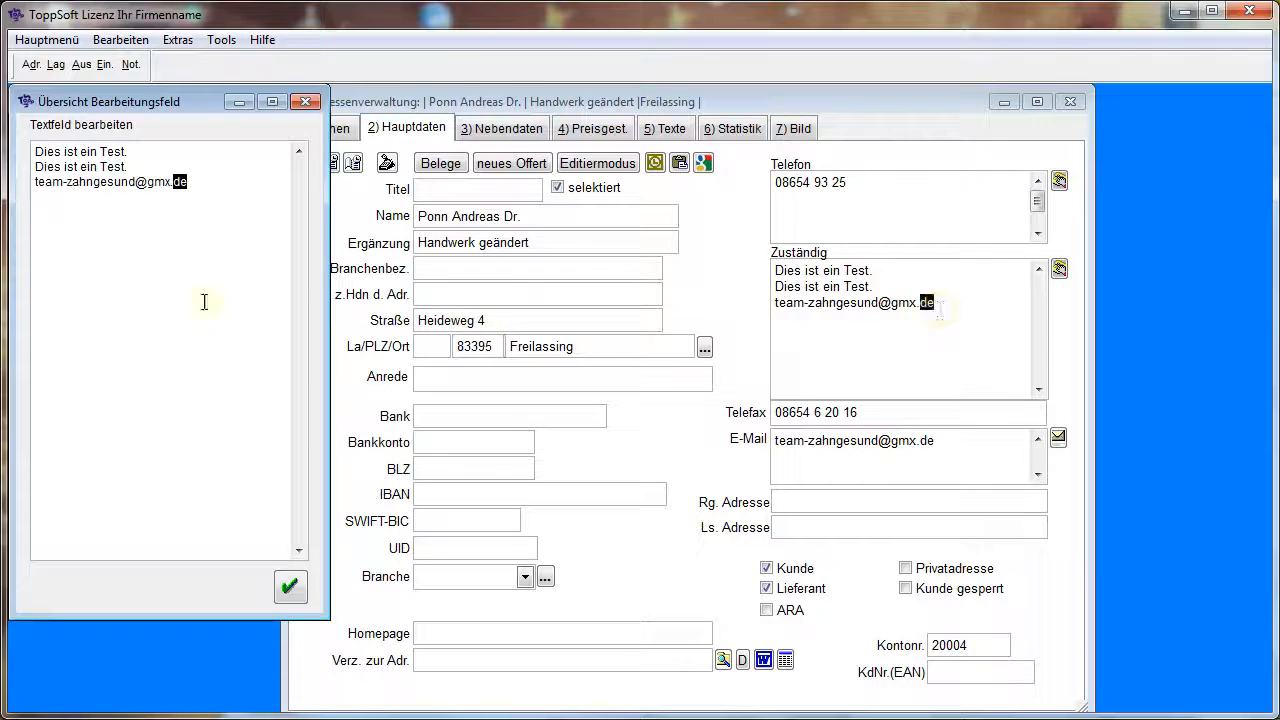
left_click(238, 187)
key("Return")
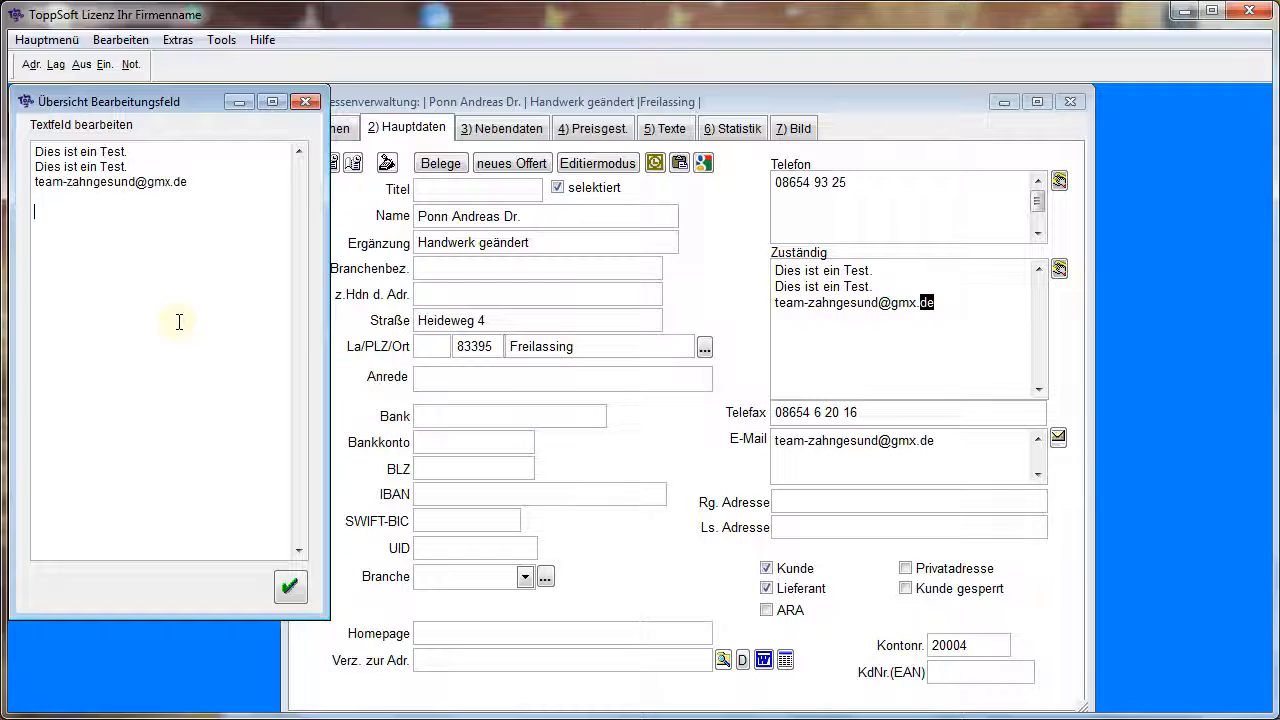
left_click(121, 40)
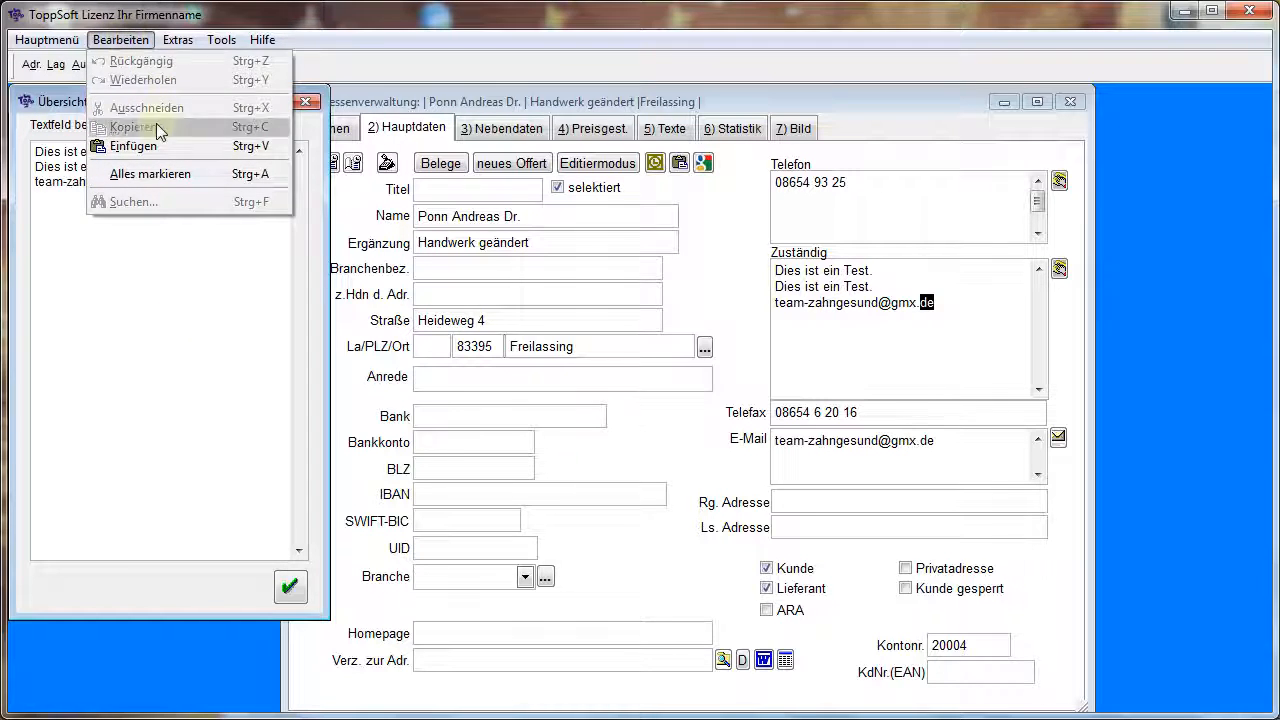
left_click(135, 146)
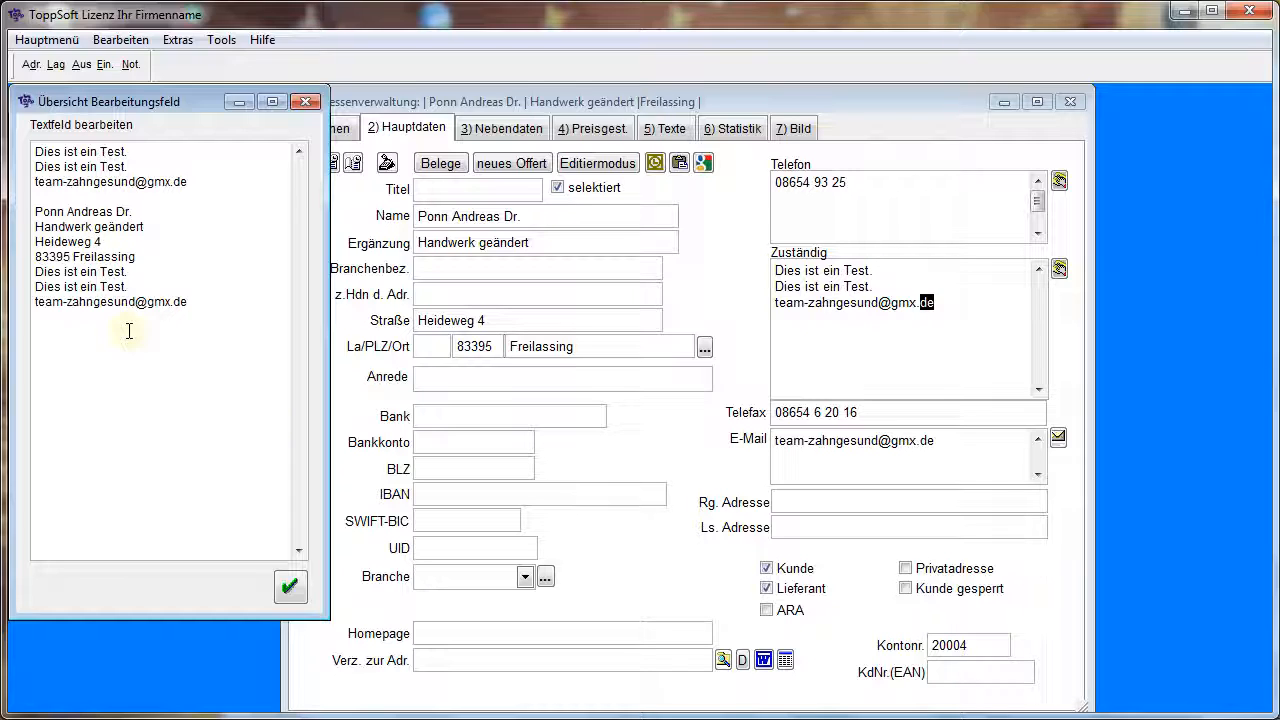
Undo the pasted text and close the Zuständig editing window, reopening it once for another look
key("ctrl+z")
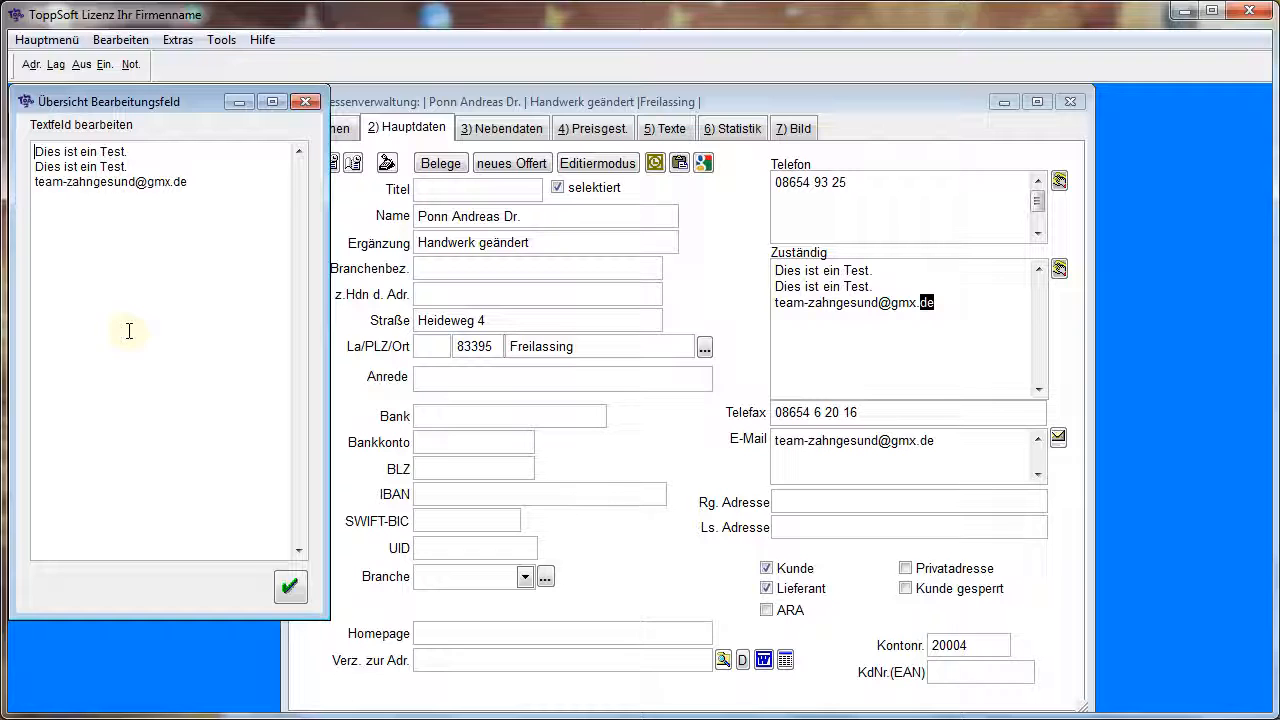
left_click(305, 102)
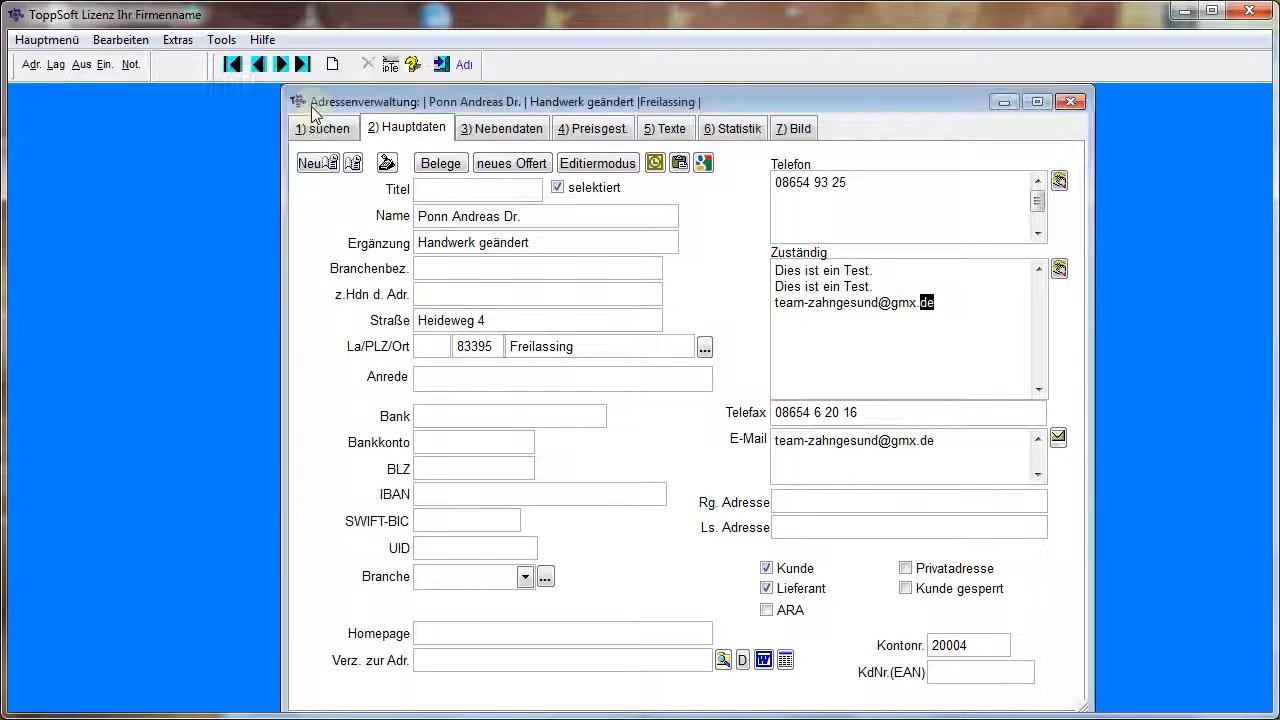
double_click(874, 348)
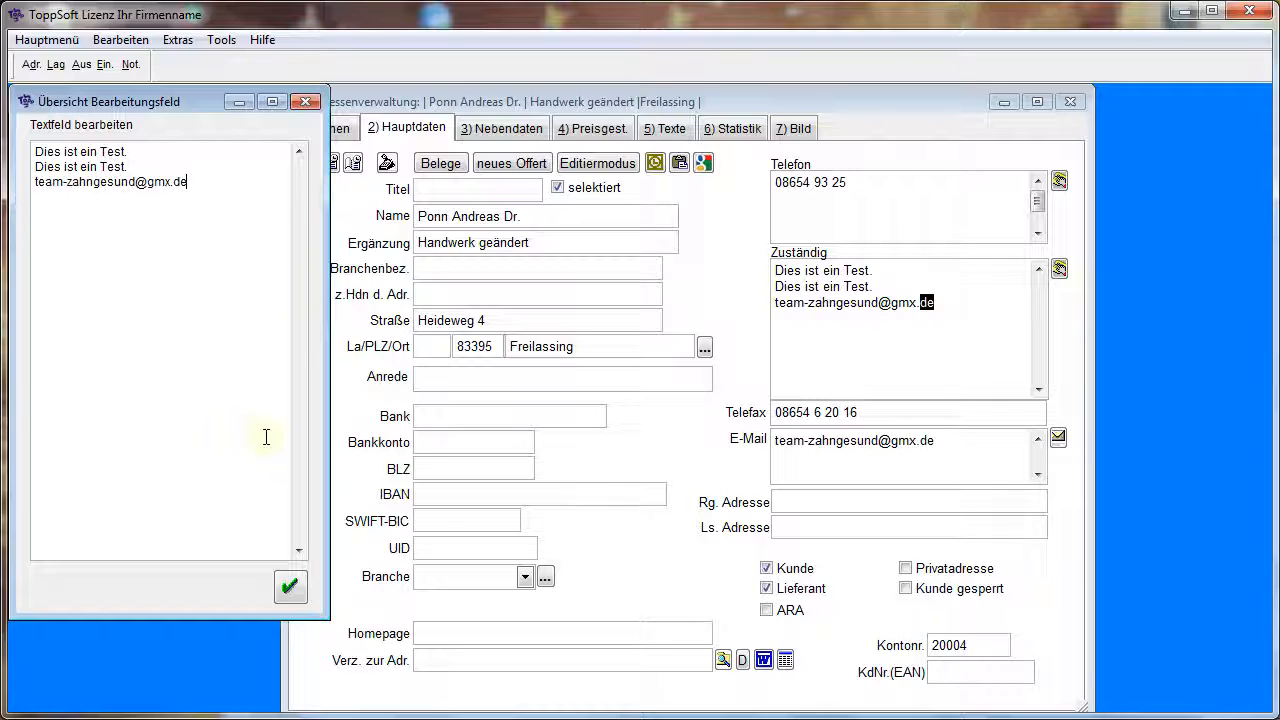
left_click(309, 105)
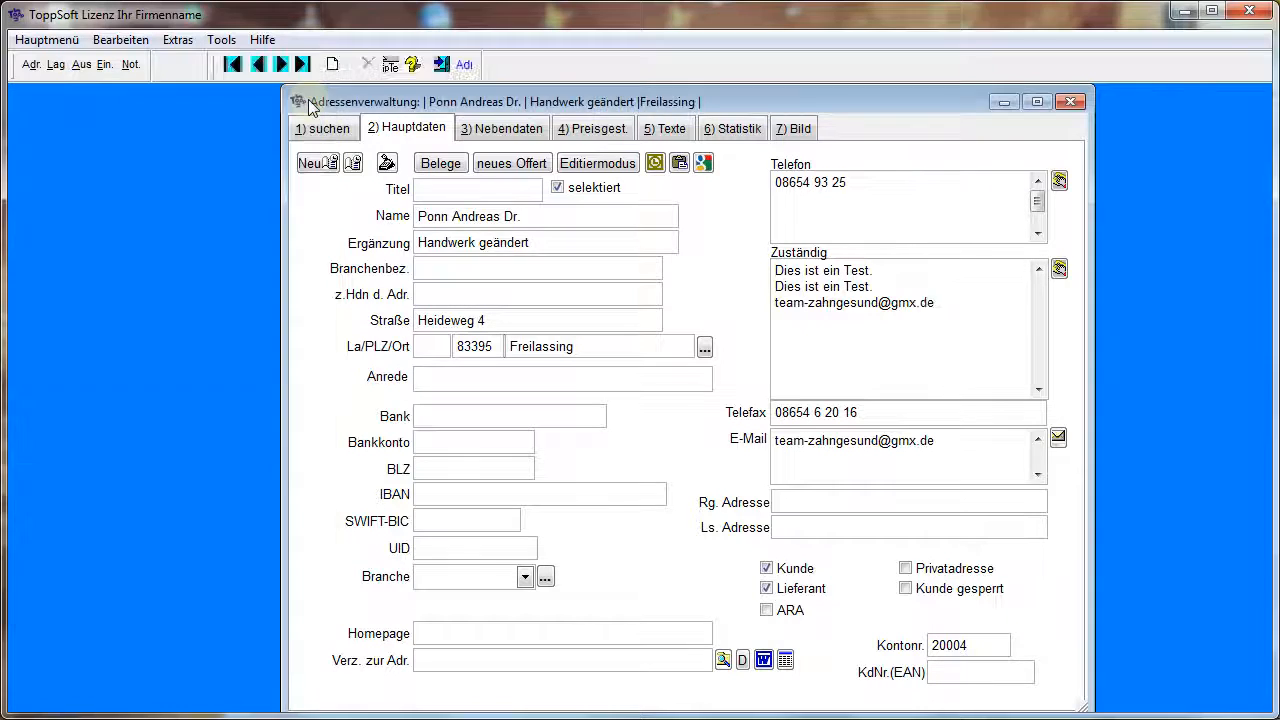
View the change history of the Zuständig field and close it again
right_click(866, 332)
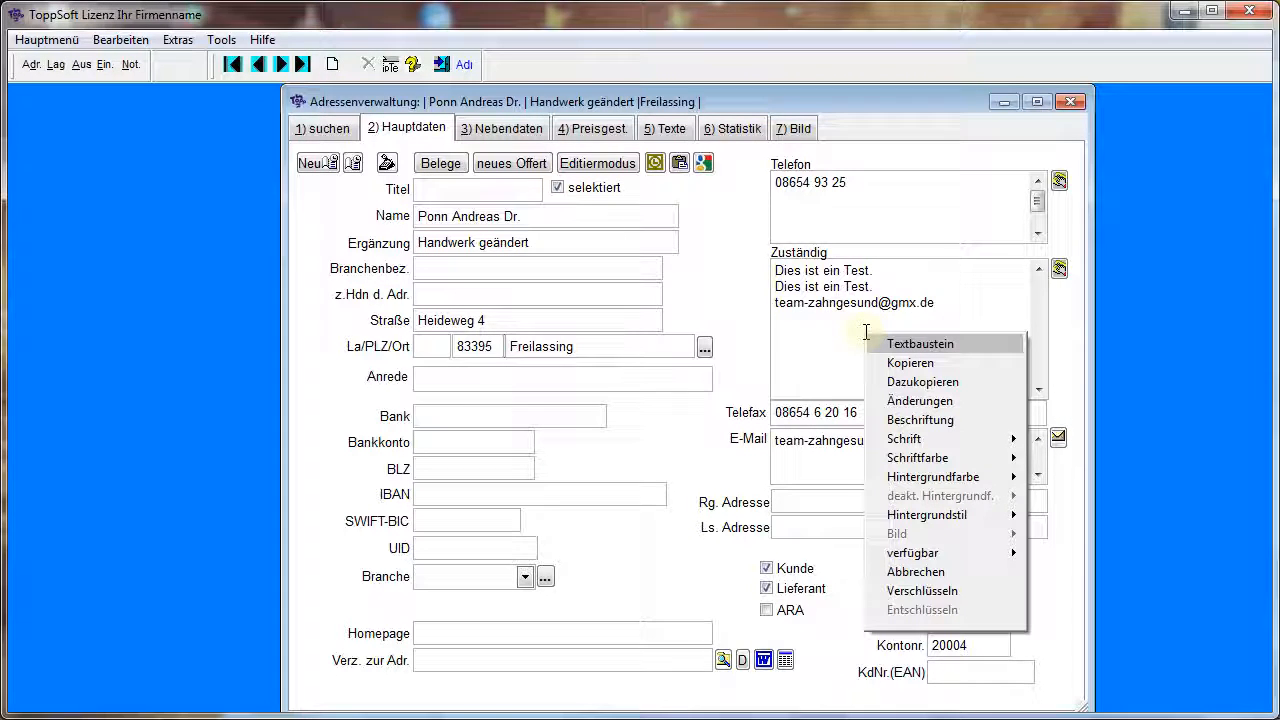
left_click(906, 403)
left_click(105, 152)
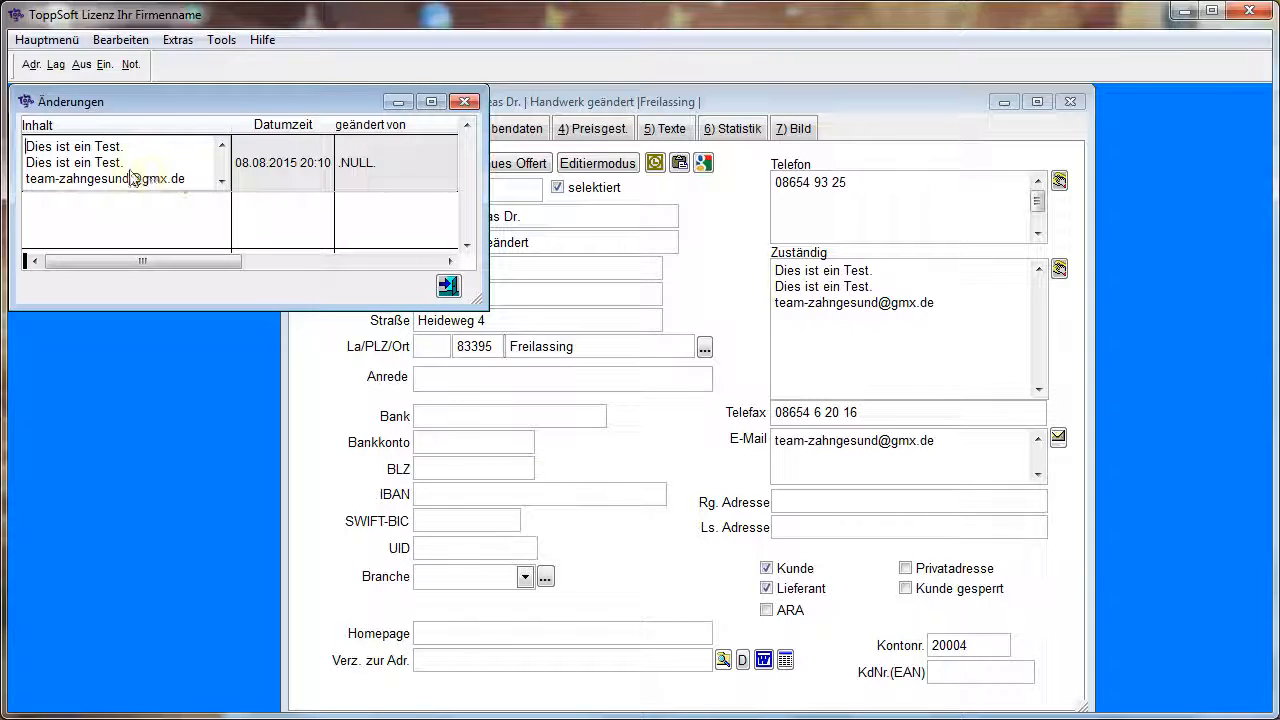
left_click(448, 286)
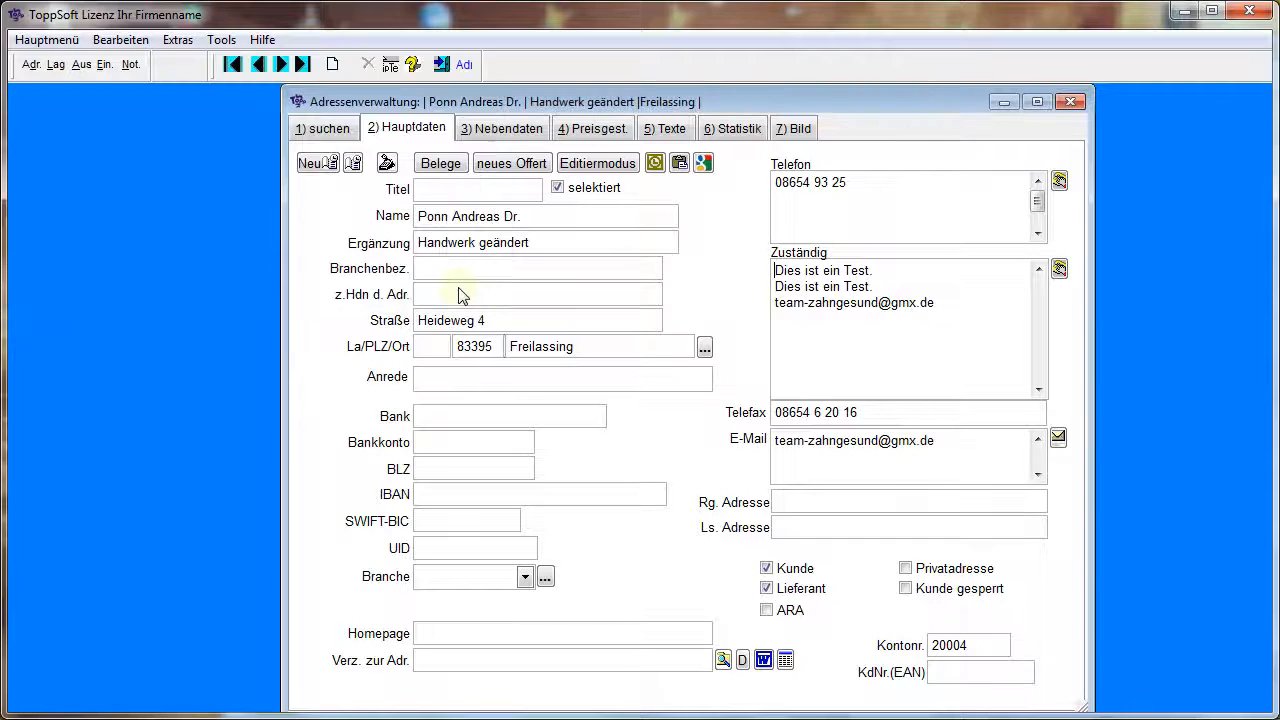
Change the Zuständig field's label to "Zuständig geändert" and restart the address management form, showing the main data of Adr. 01
right_click(891, 335)
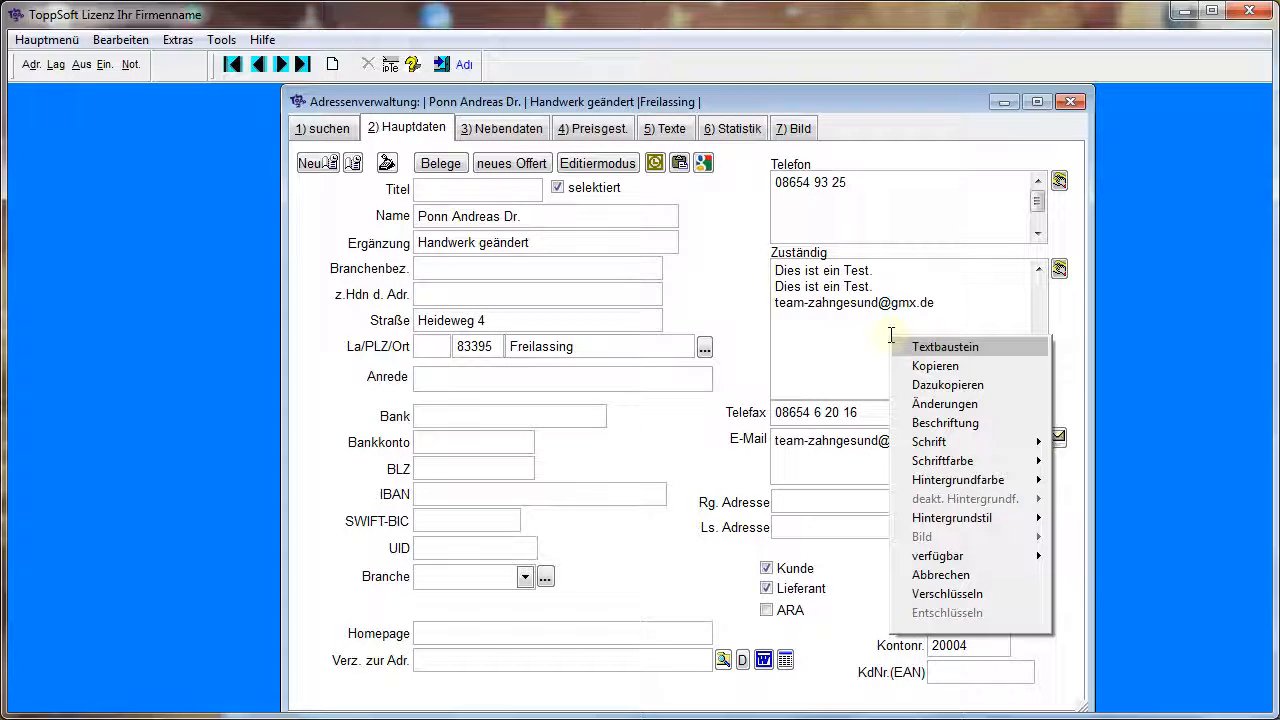
left_click(920, 423)
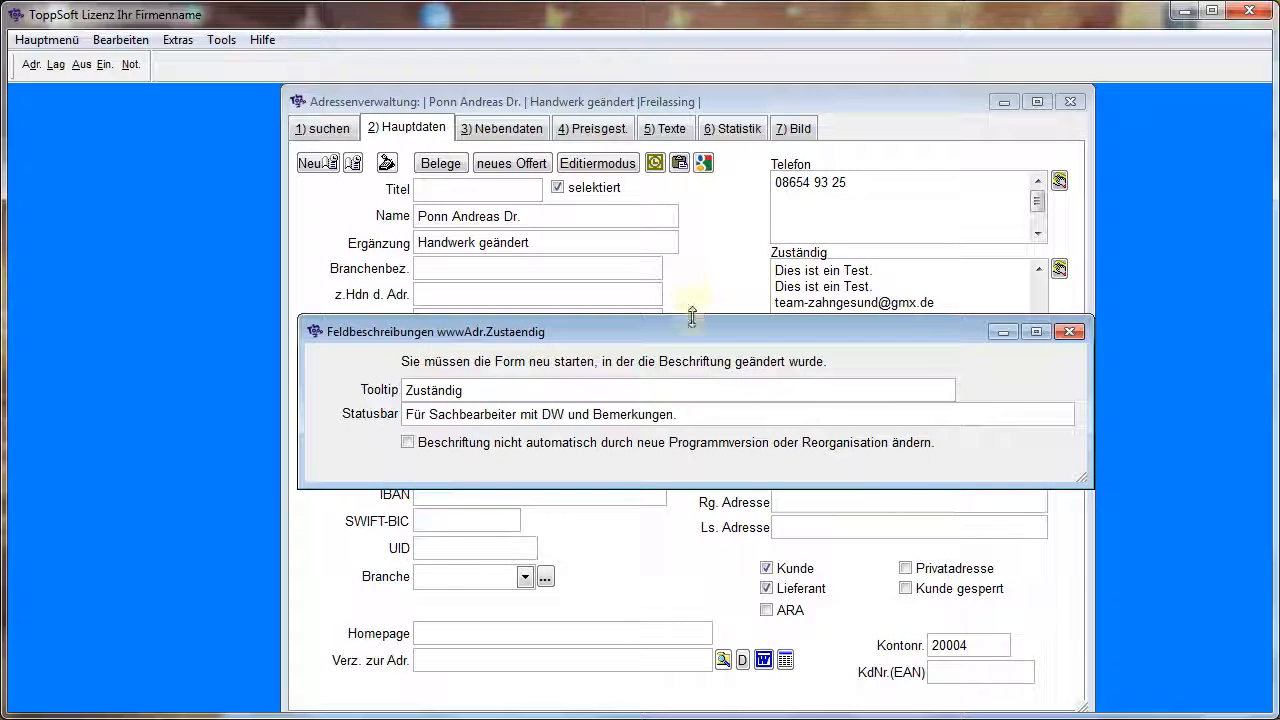
left_click_drag(687, 323, 546, 371)
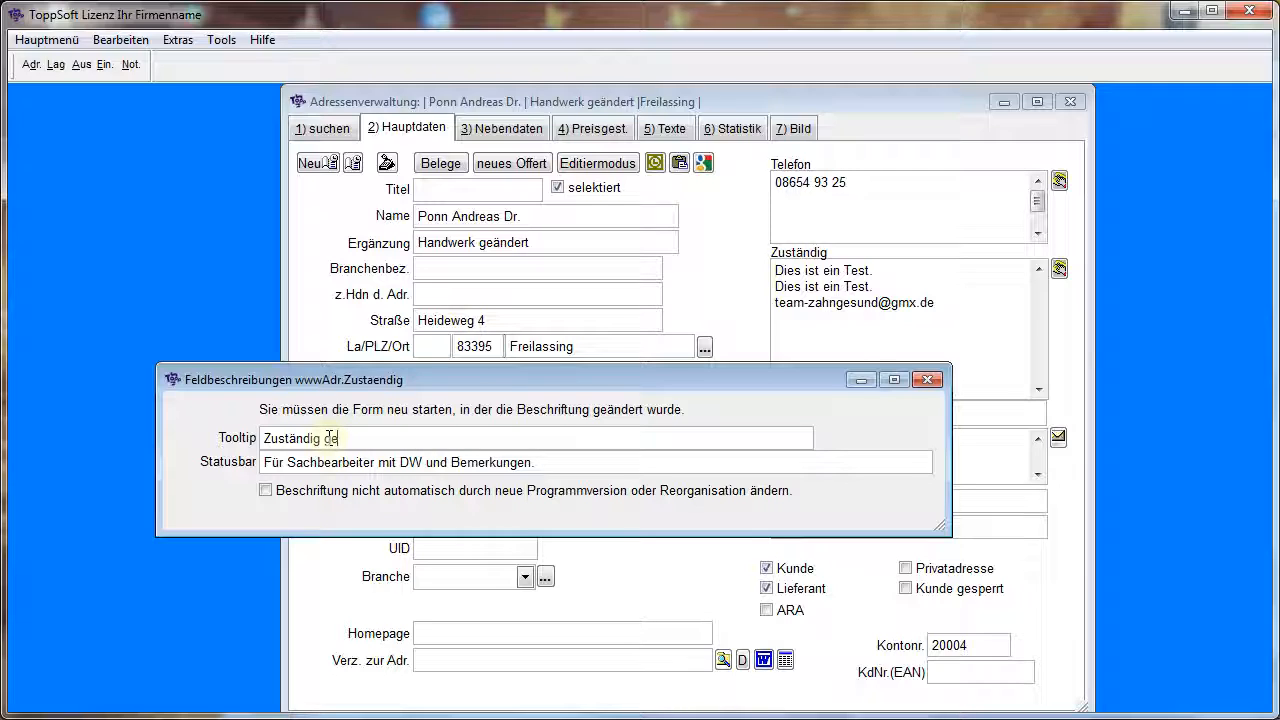
type("dert")
left_click(774, 459)
left_click(927, 380)
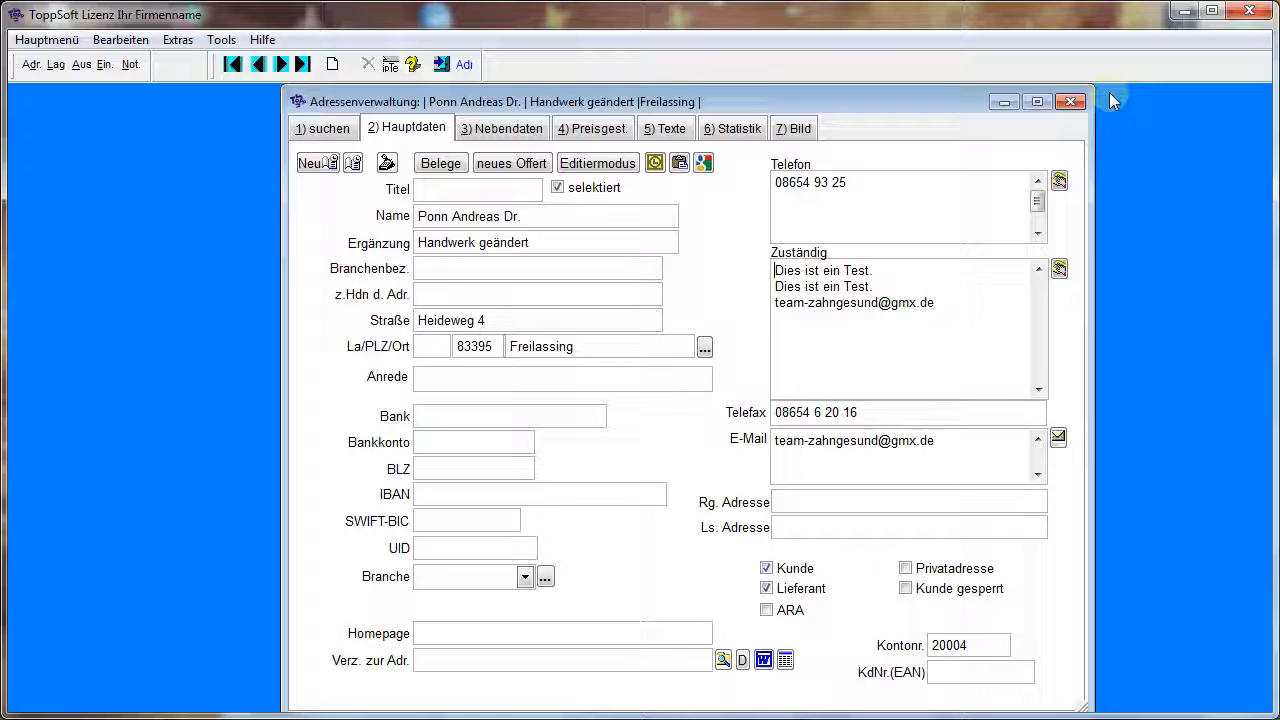
left_click(1070, 101)
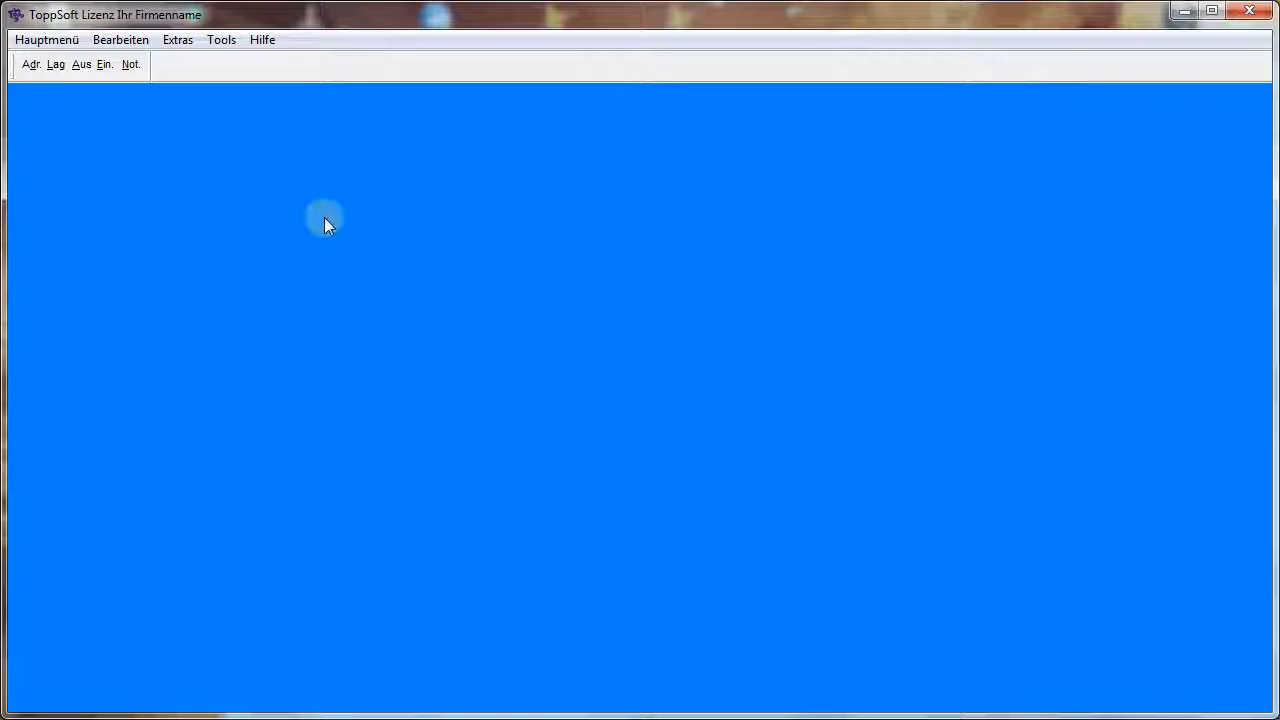
left_click(31, 64)
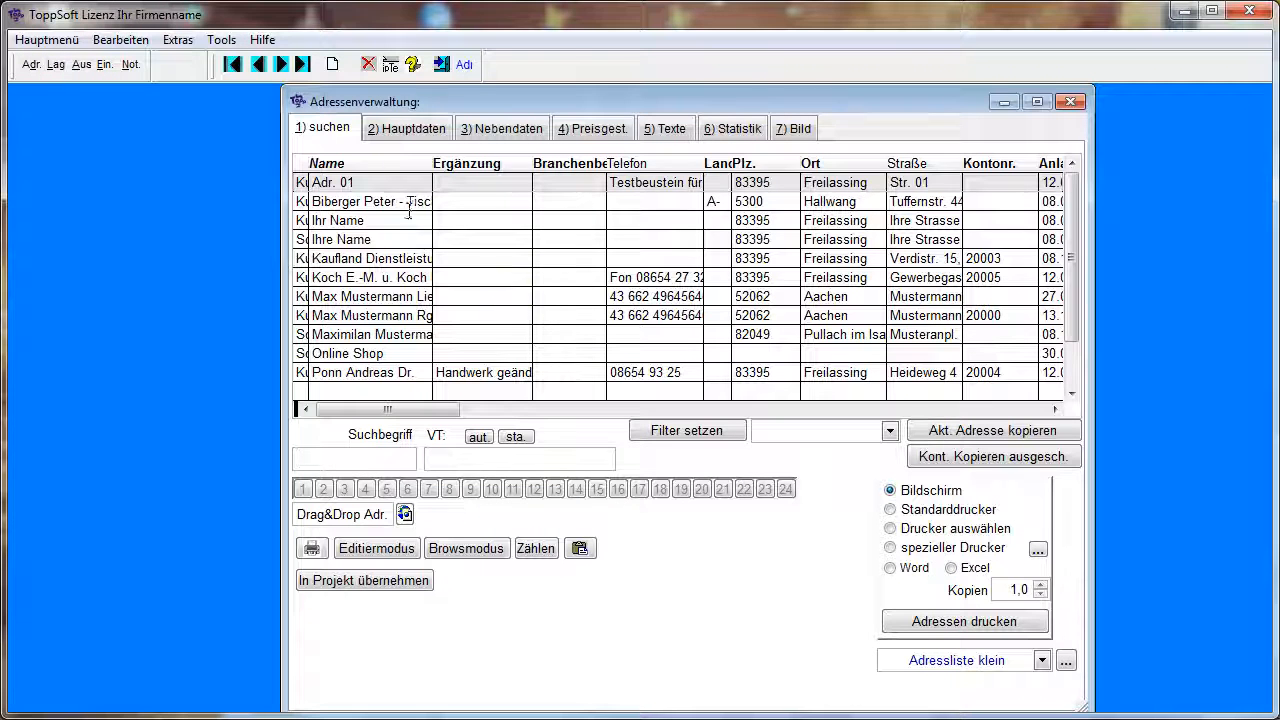
left_click(420, 127)
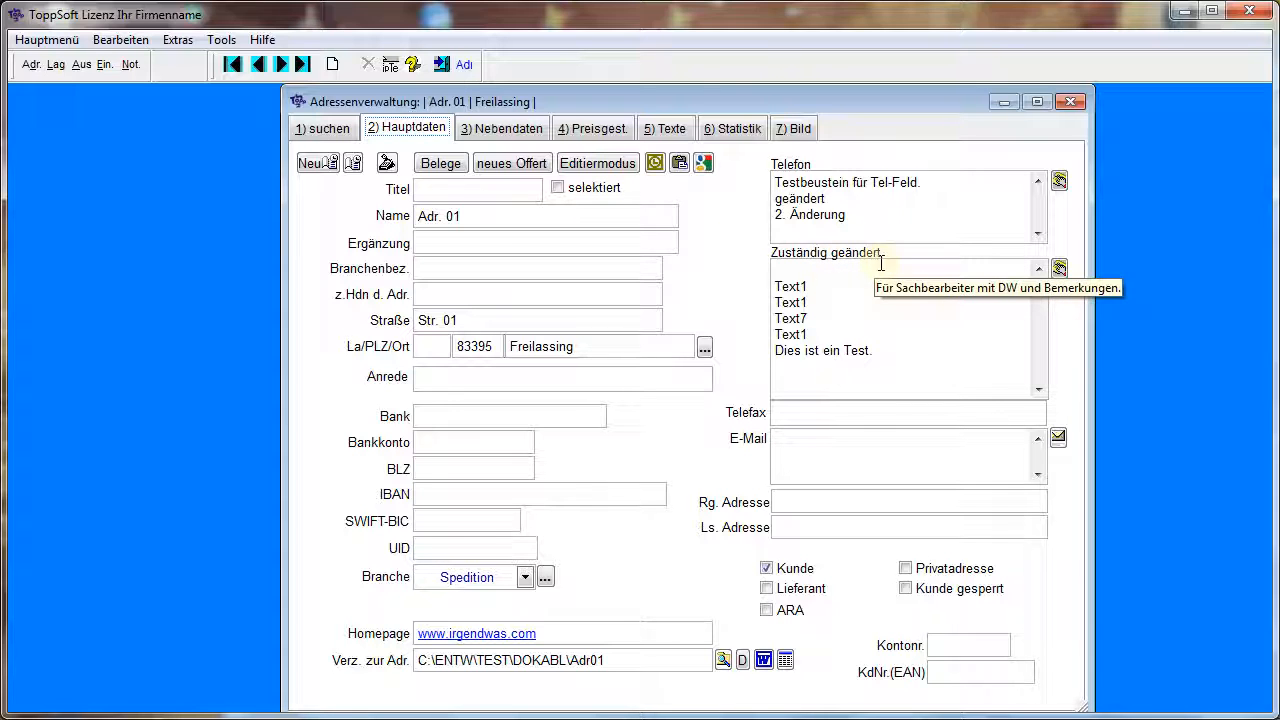
Restore the field's label to "Zuständig" and restart the address management form on the main data page
right_click(914, 347)
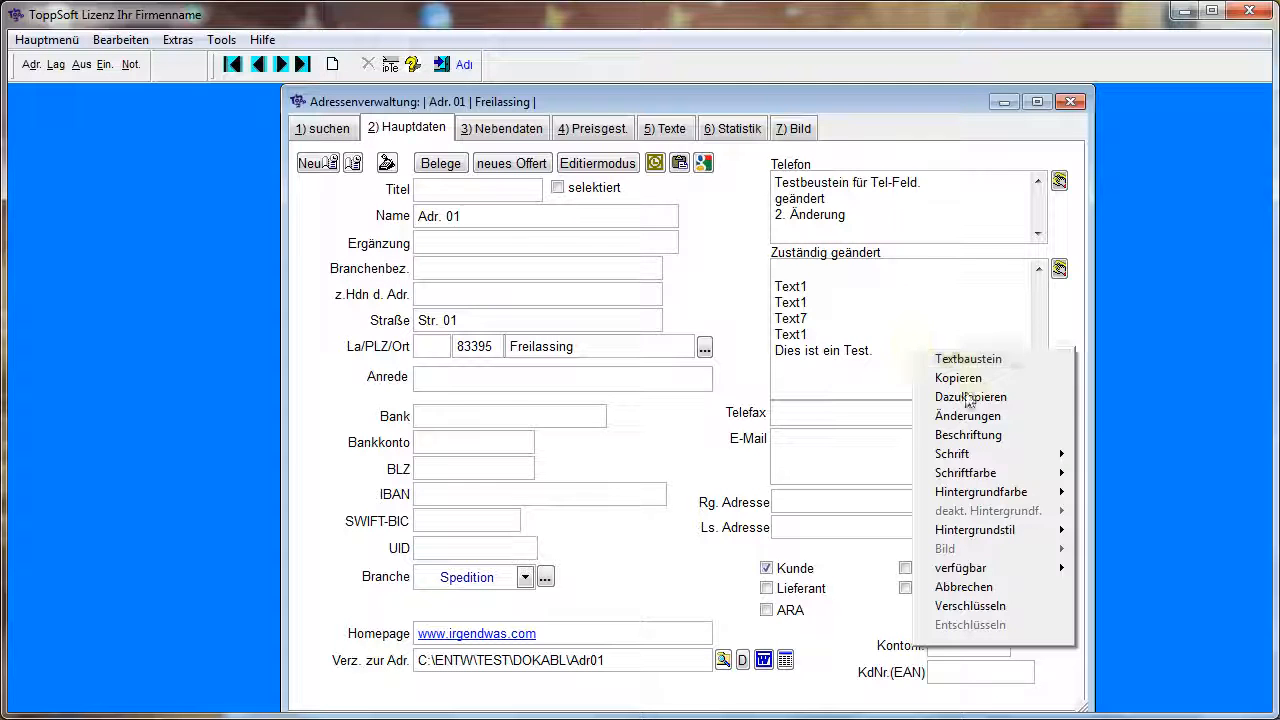
left_click(958, 435)
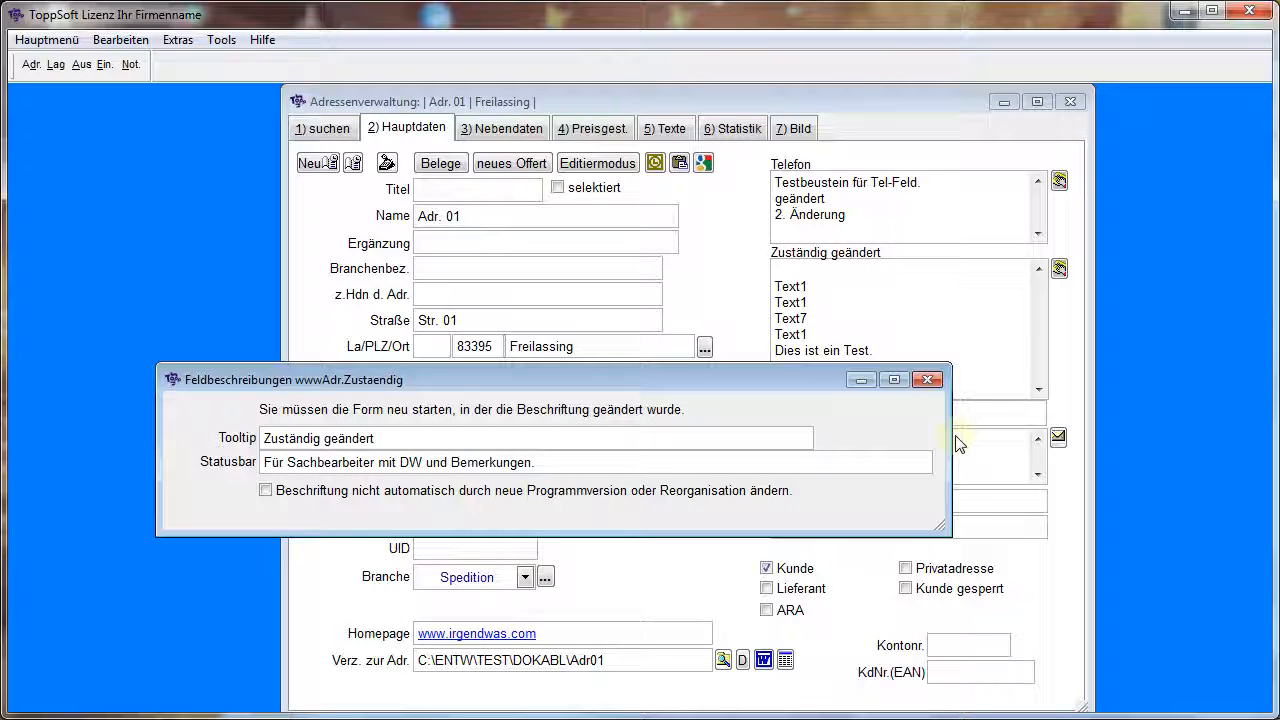
double_click(345, 438)
key("BackSpace")
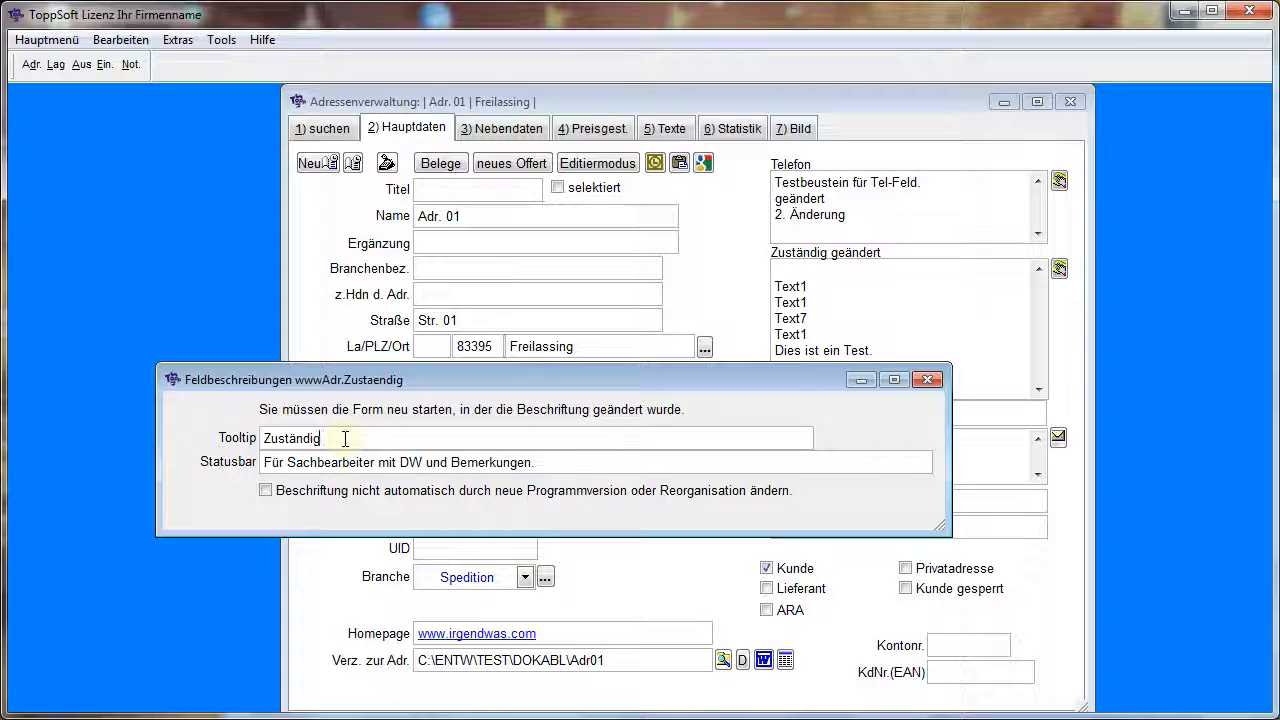
left_click(927, 379)
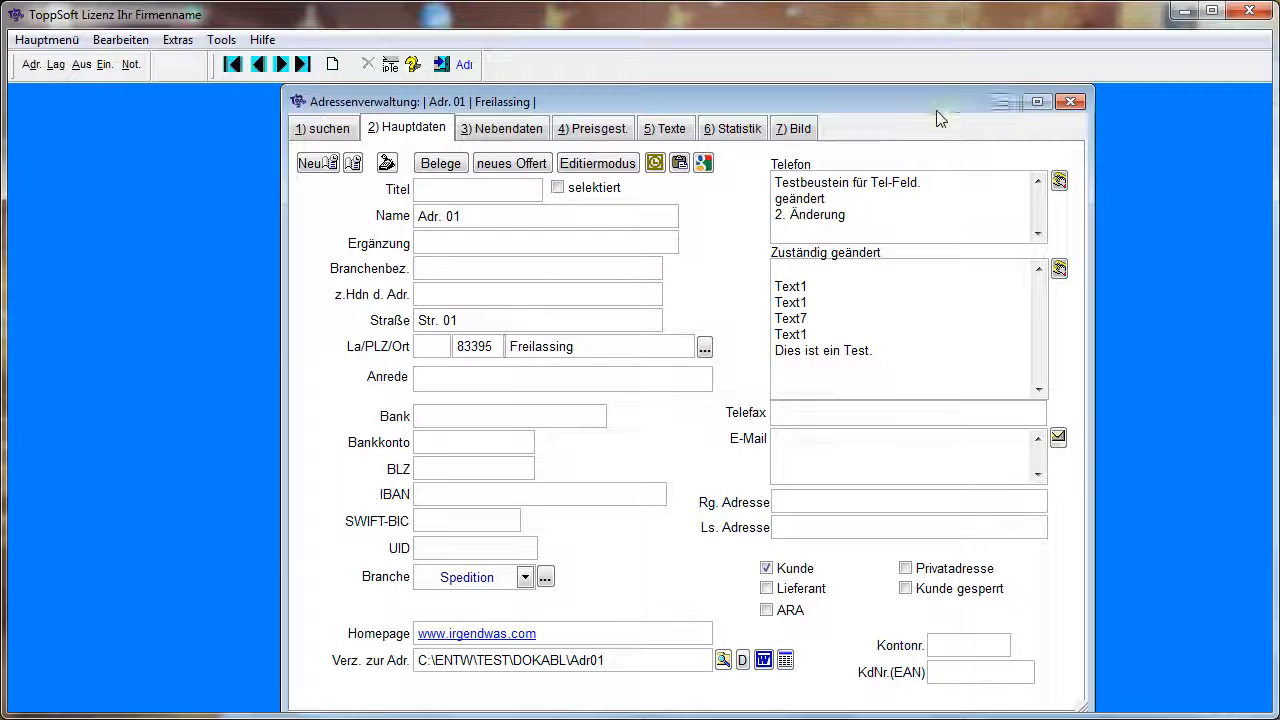
left_click(1079, 99)
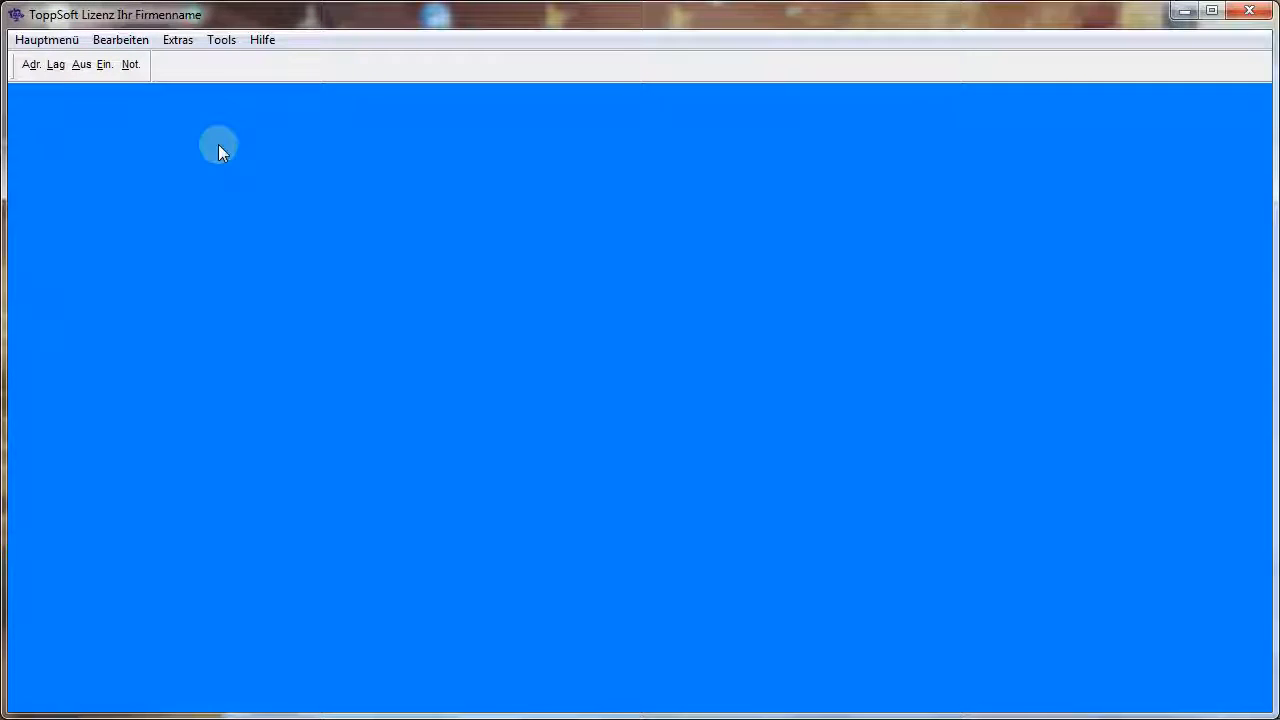
left_click(32, 65)
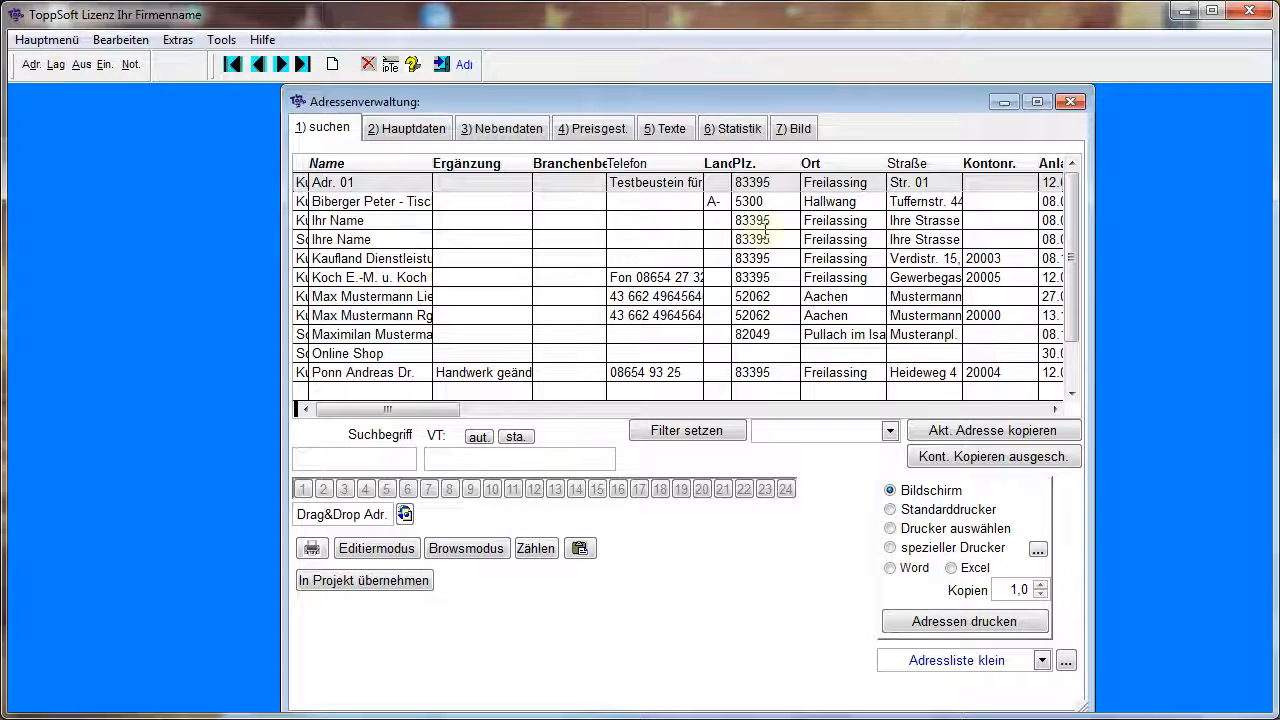
left_click(401, 131)
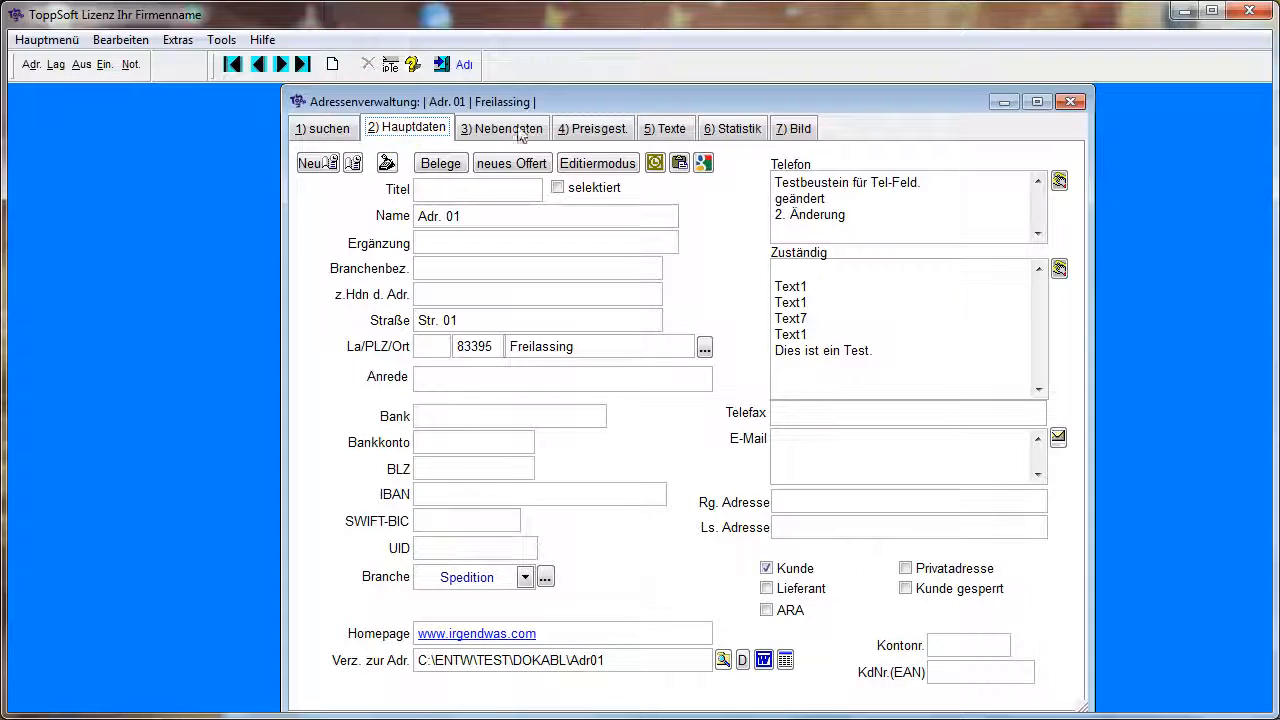
Set the font of the Zuständig field to Baby Kruffy
right_click(936, 324)
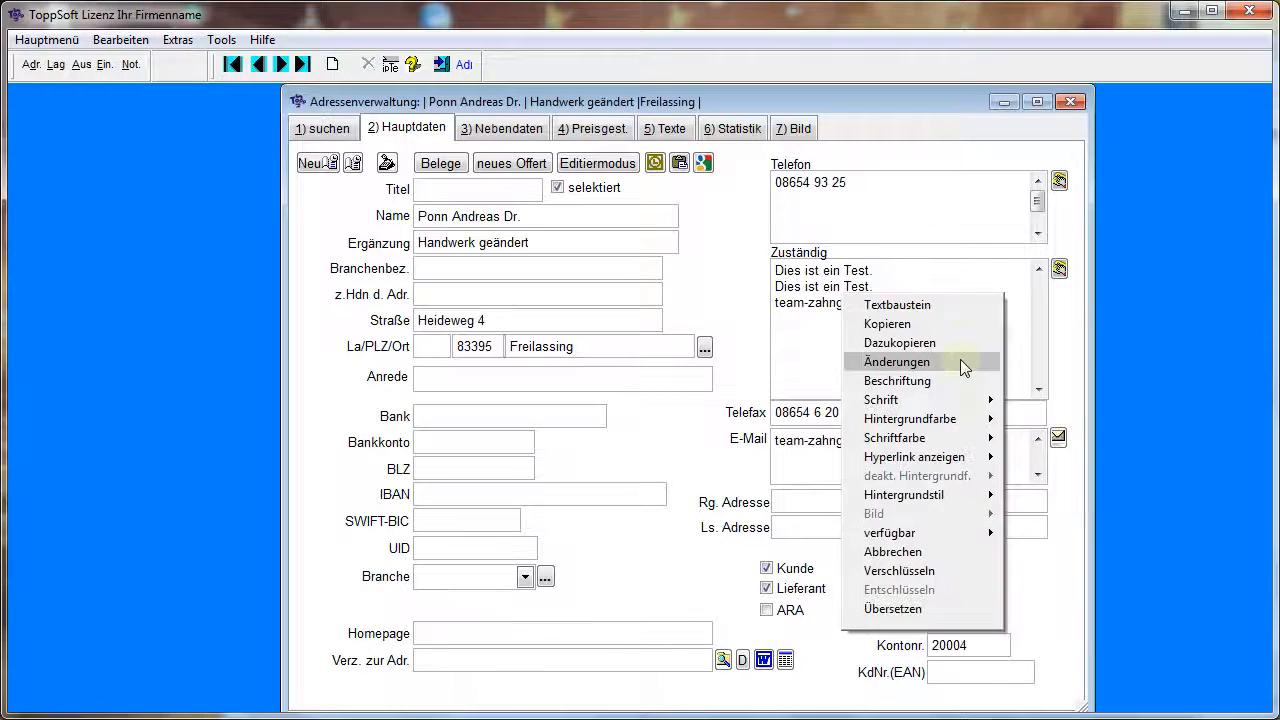
mouse_move(906, 405)
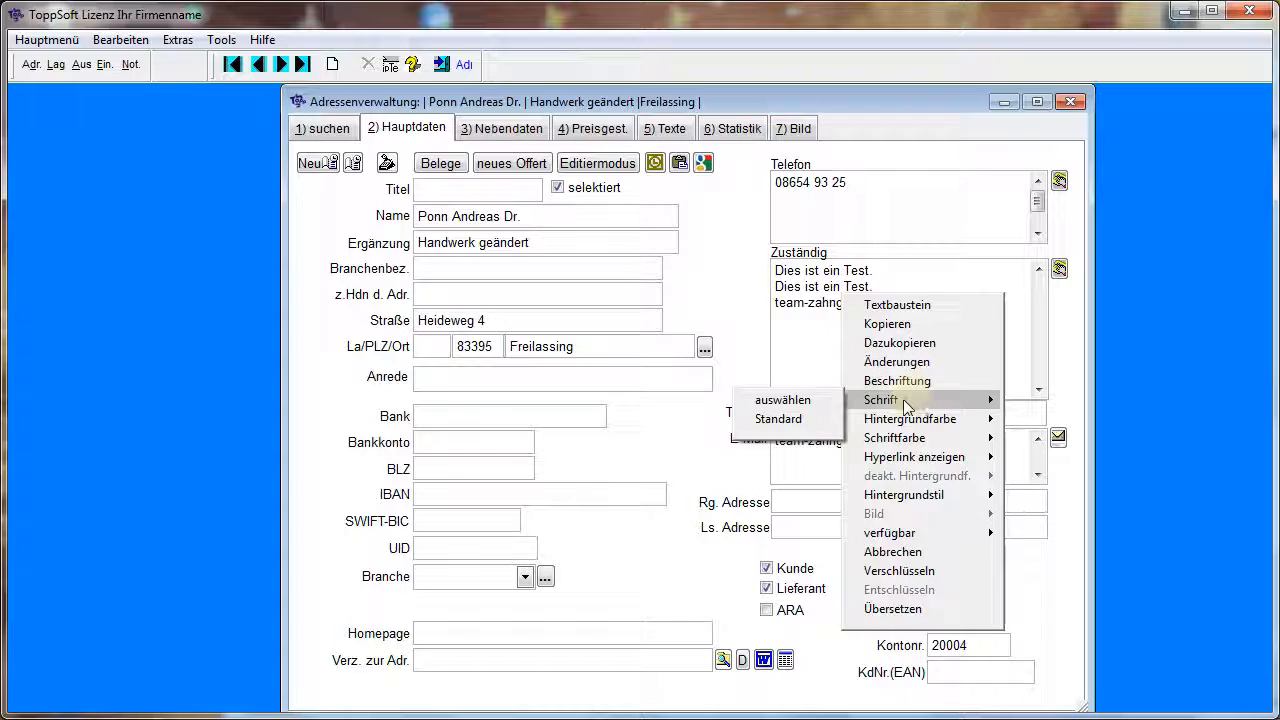
left_click(783, 400)
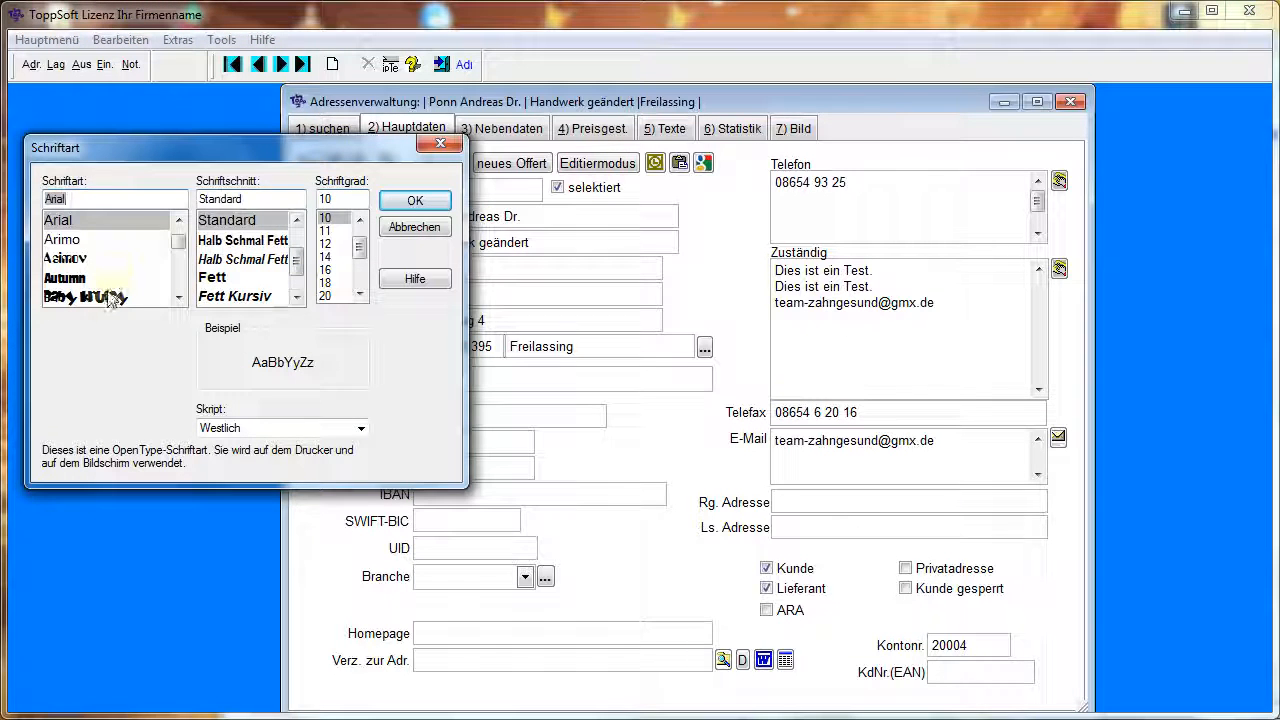
left_click(90, 297)
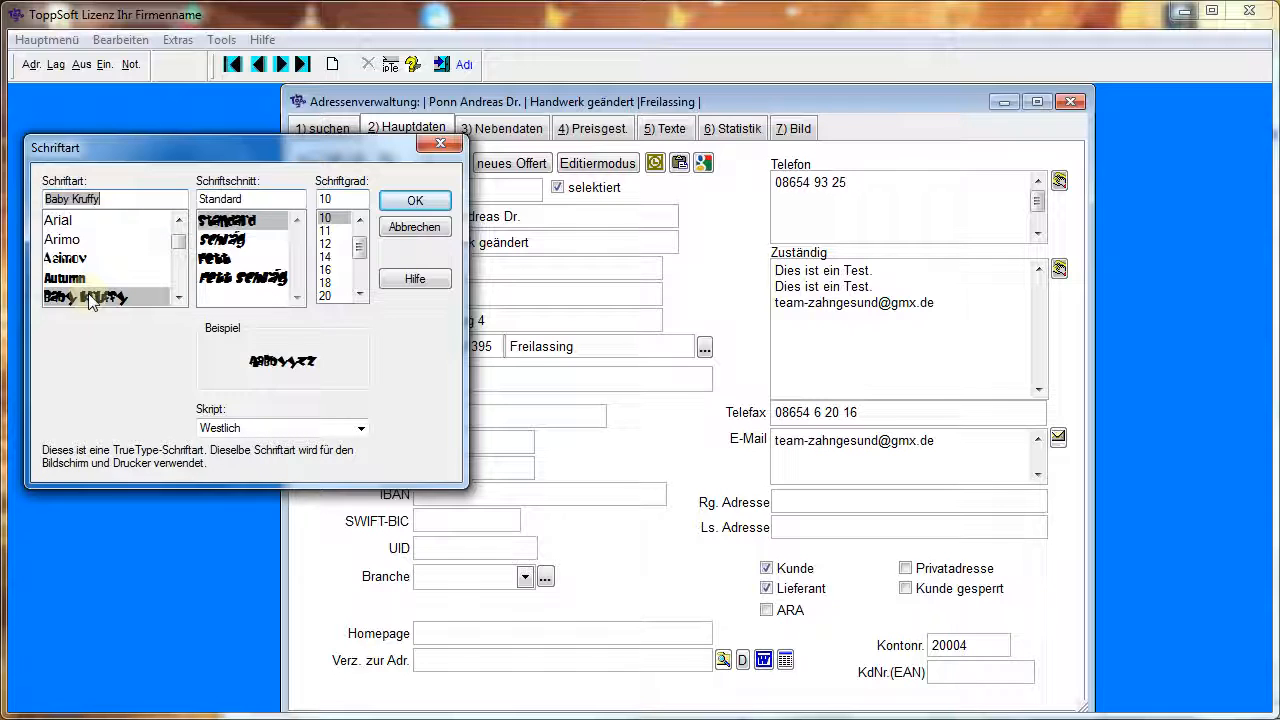
left_click(413, 203)
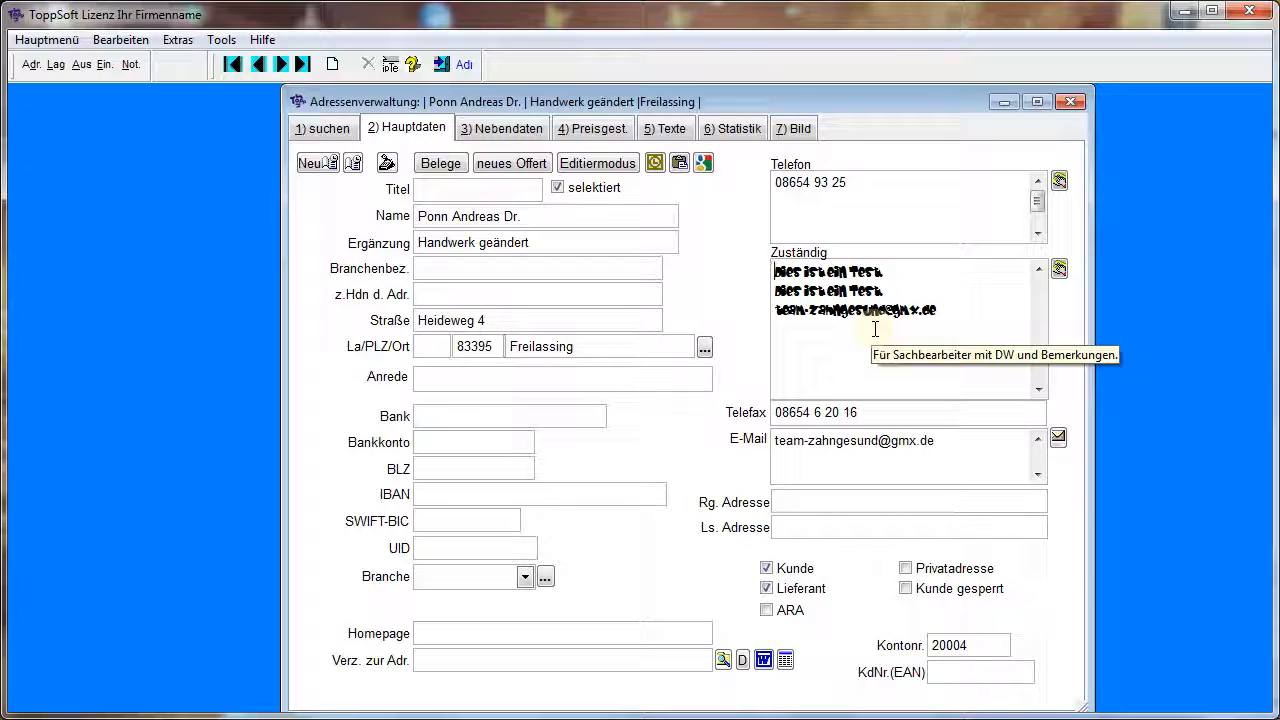
Set the Zuständig field's font colour to dark blue, accepting the change despite the active hyperlink display
right_click(856, 298)
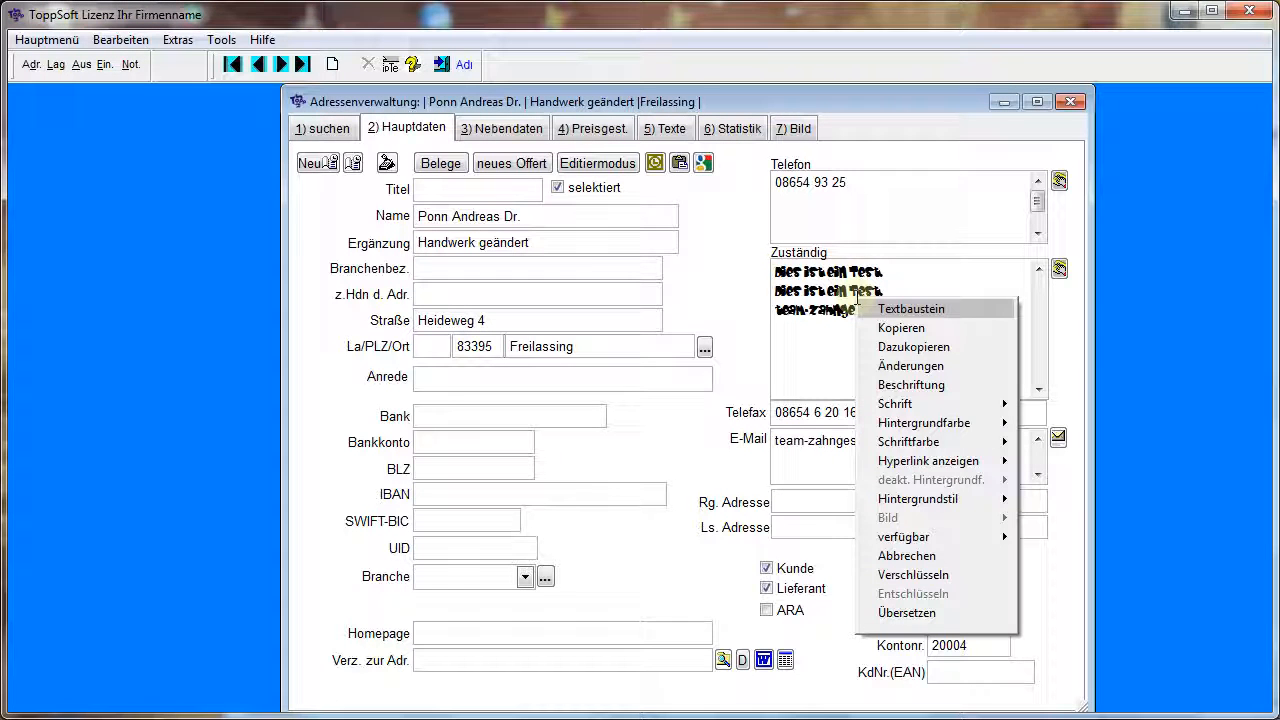
mouse_move(960, 462)
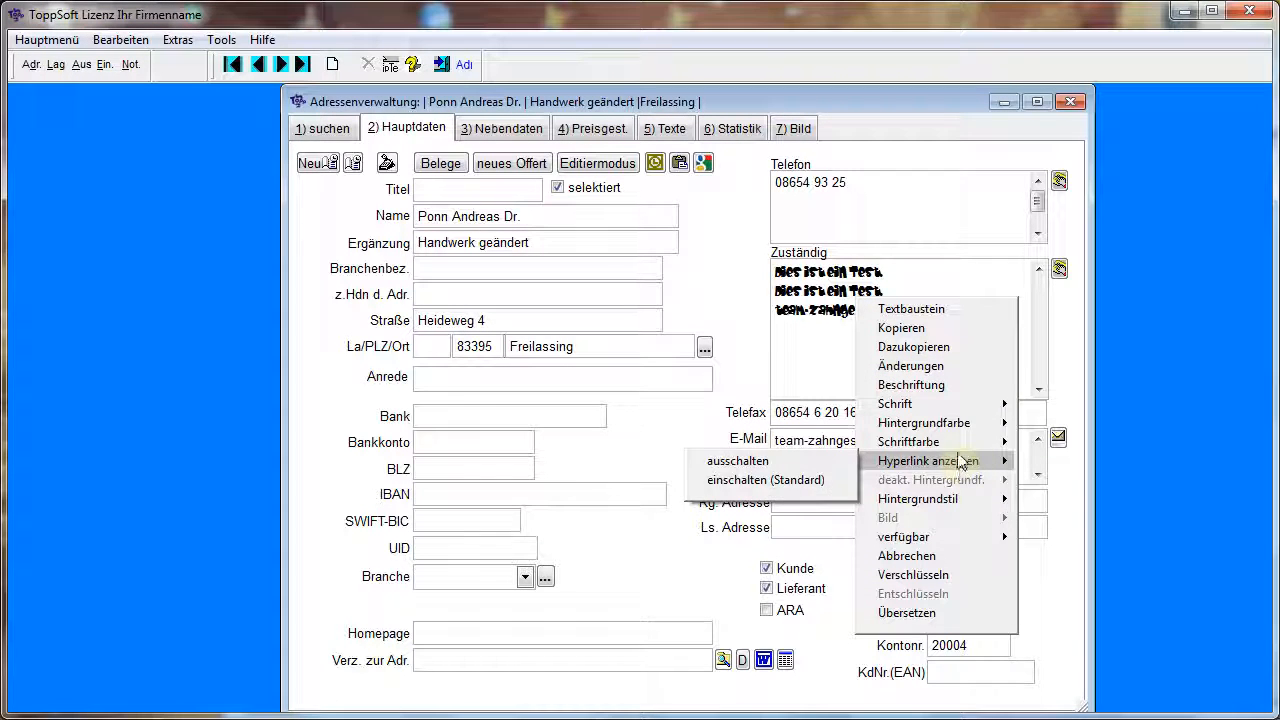
mouse_move(945, 442)
left_click(797, 446)
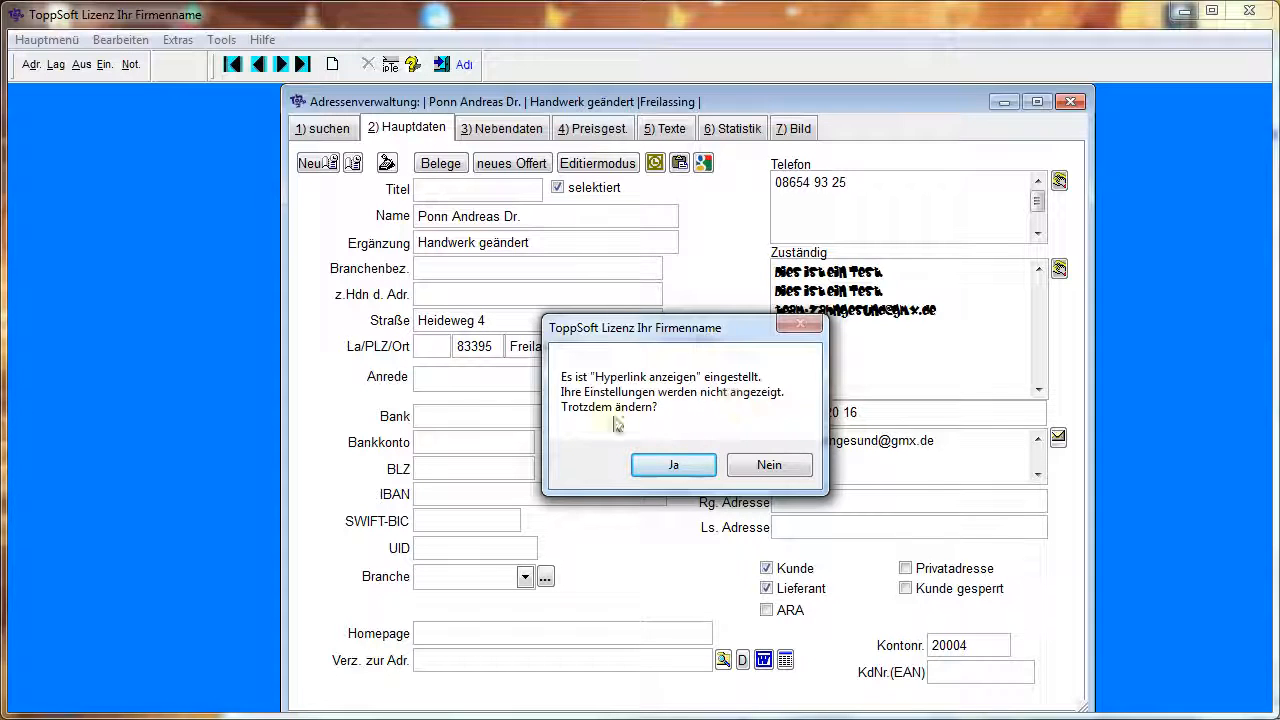
left_click(690, 467)
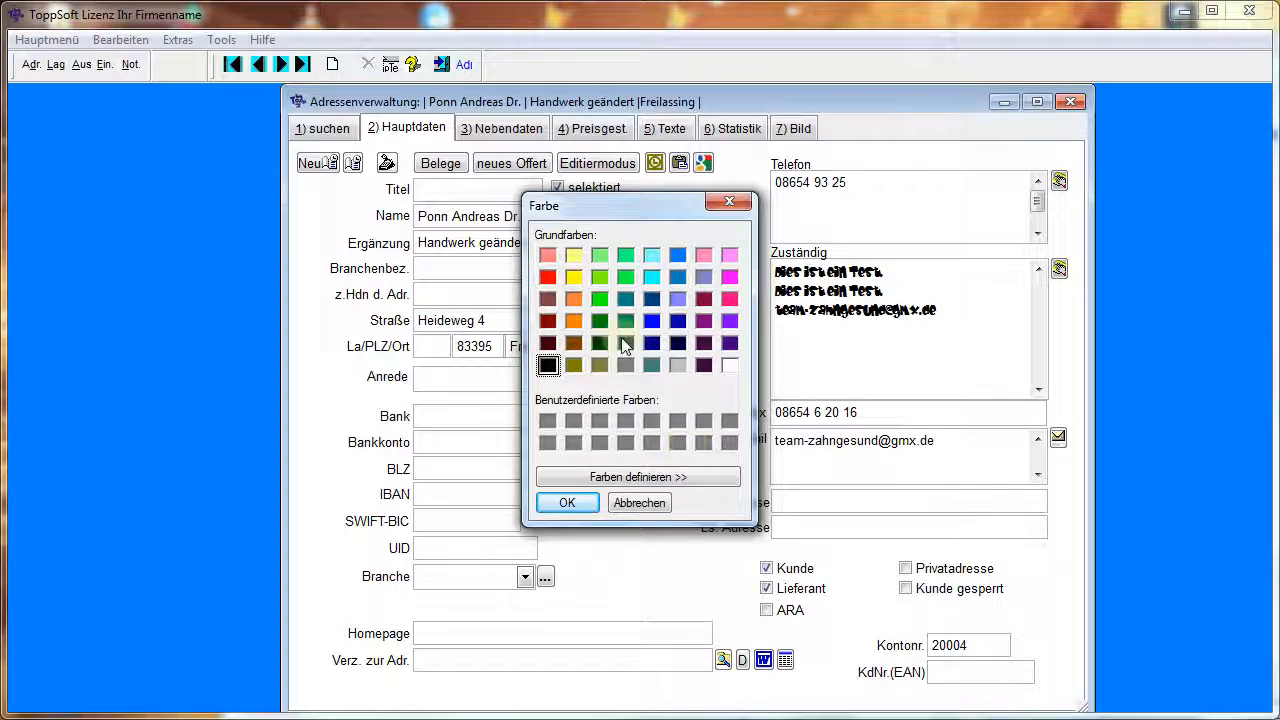
left_click(652, 345)
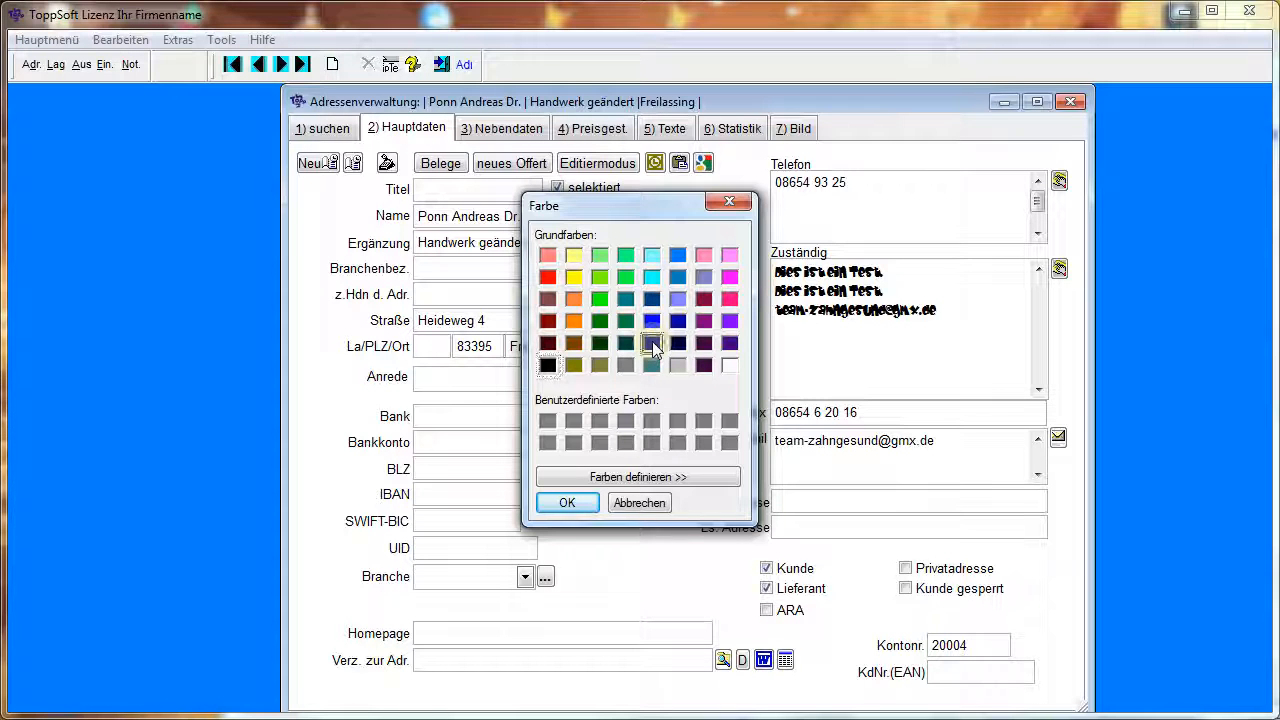
left_click(568, 504)
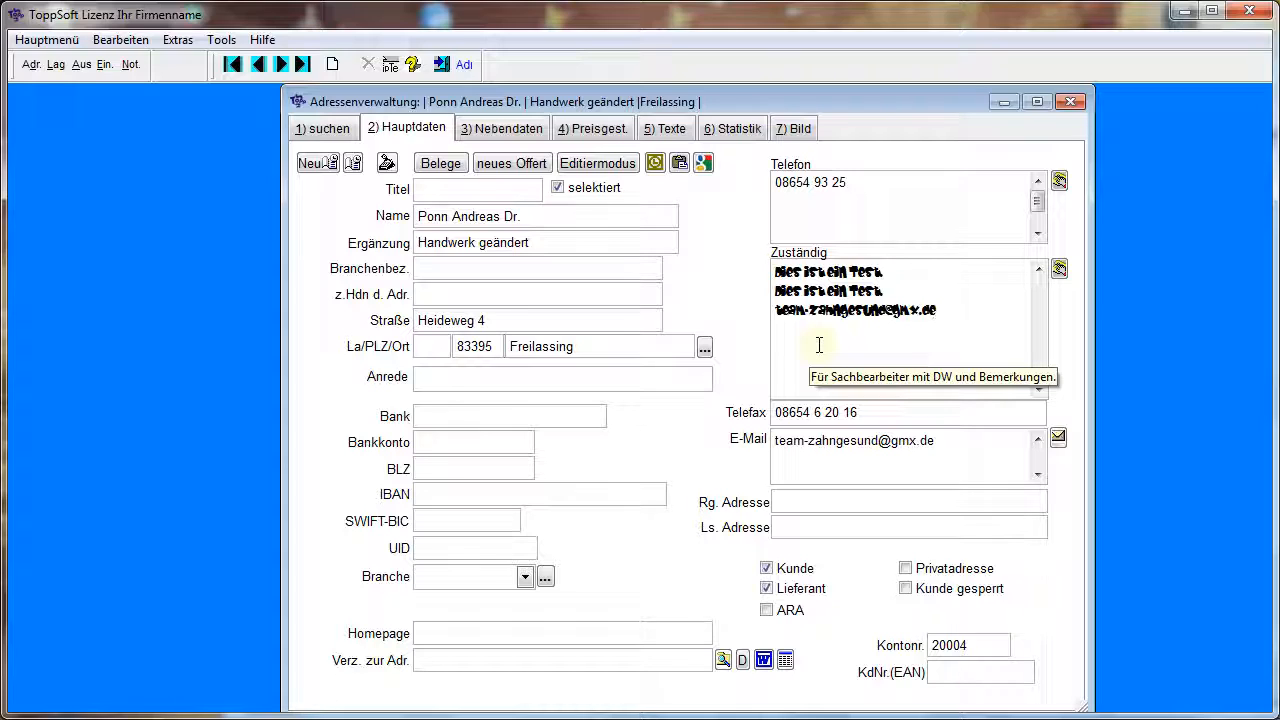
key("Return")
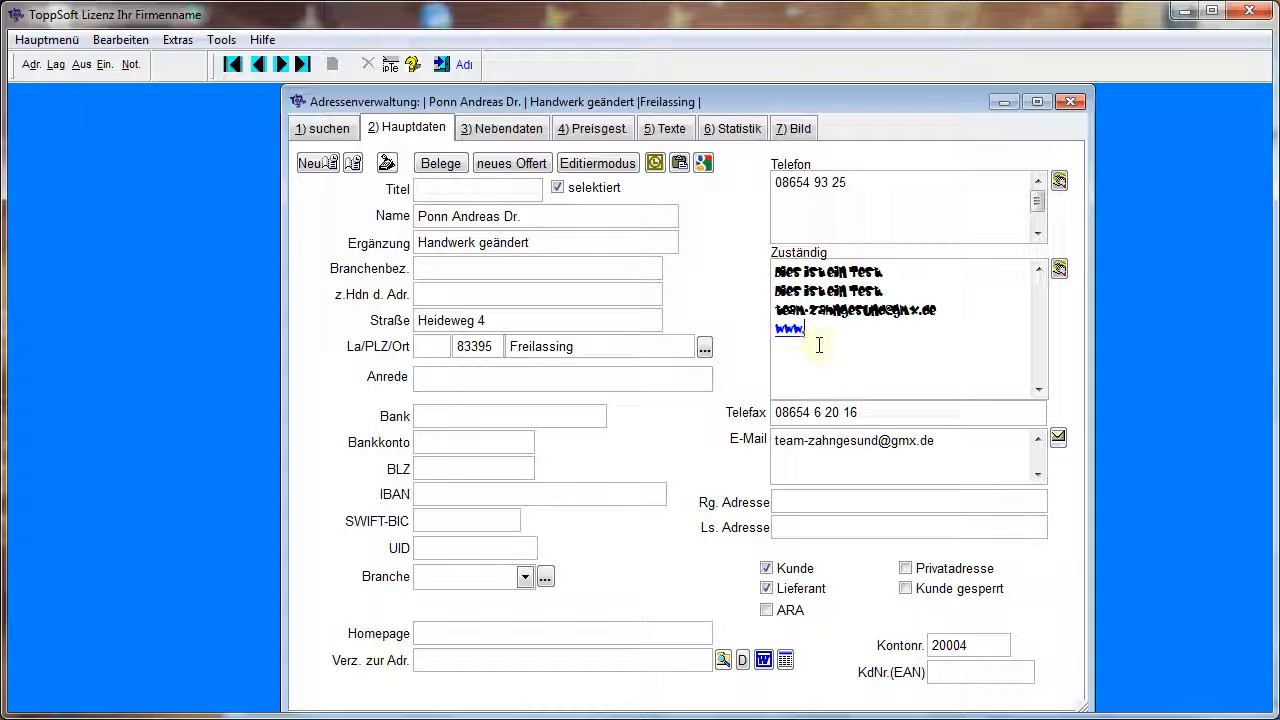
type("www.demo")
type(".de grün")
type(" ge")
type("ölkjdfas")
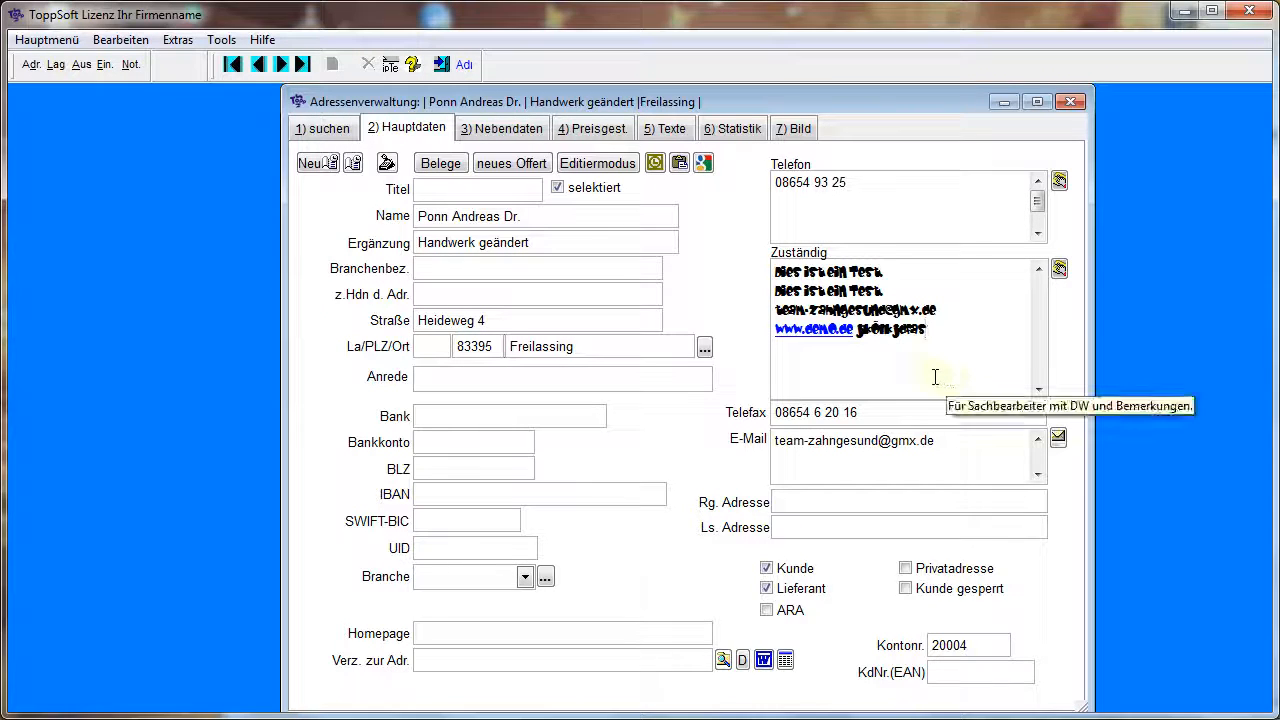
Turn off the hyperlink display for the Zuständig field
right_click(830, 365)
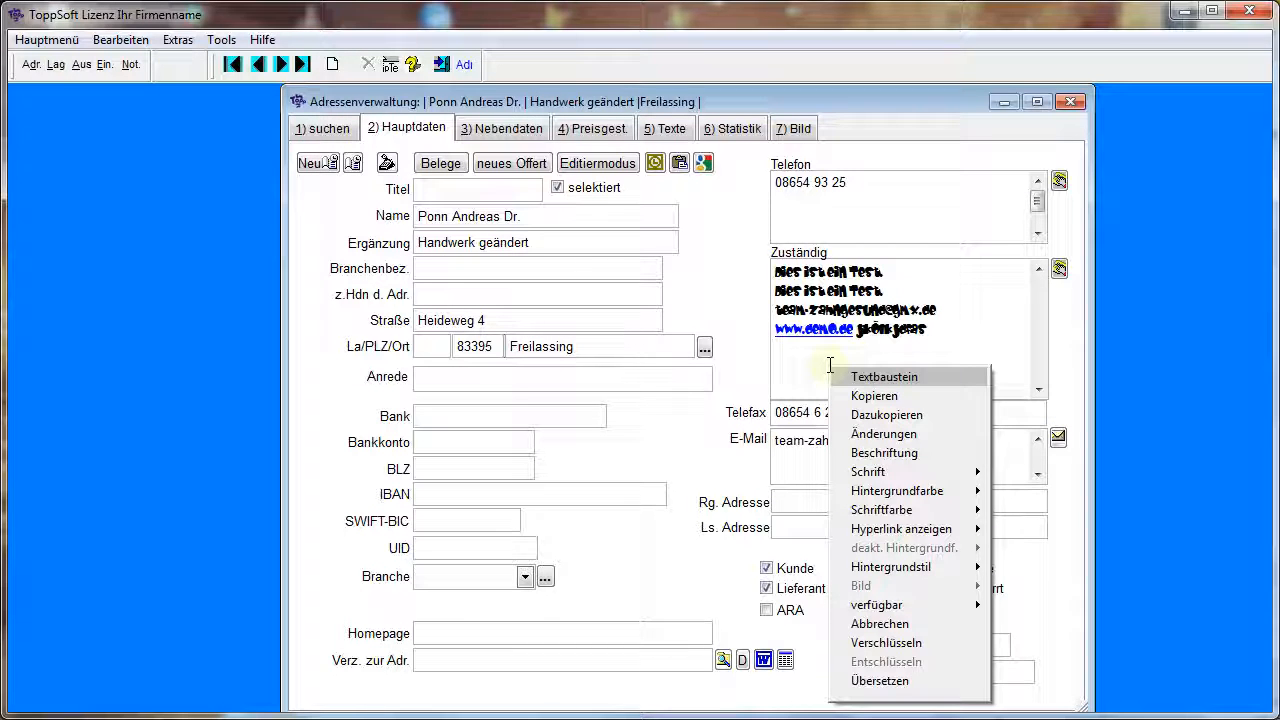
mouse_move(916, 527)
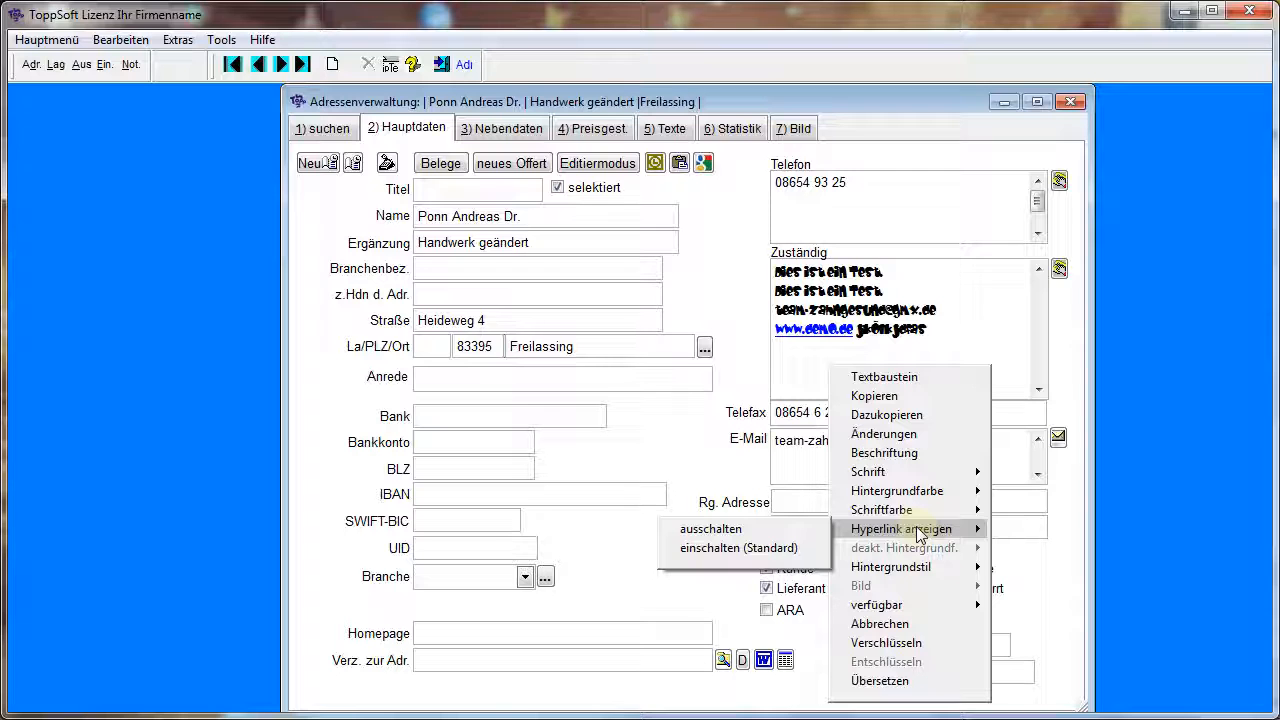
left_click(728, 530)
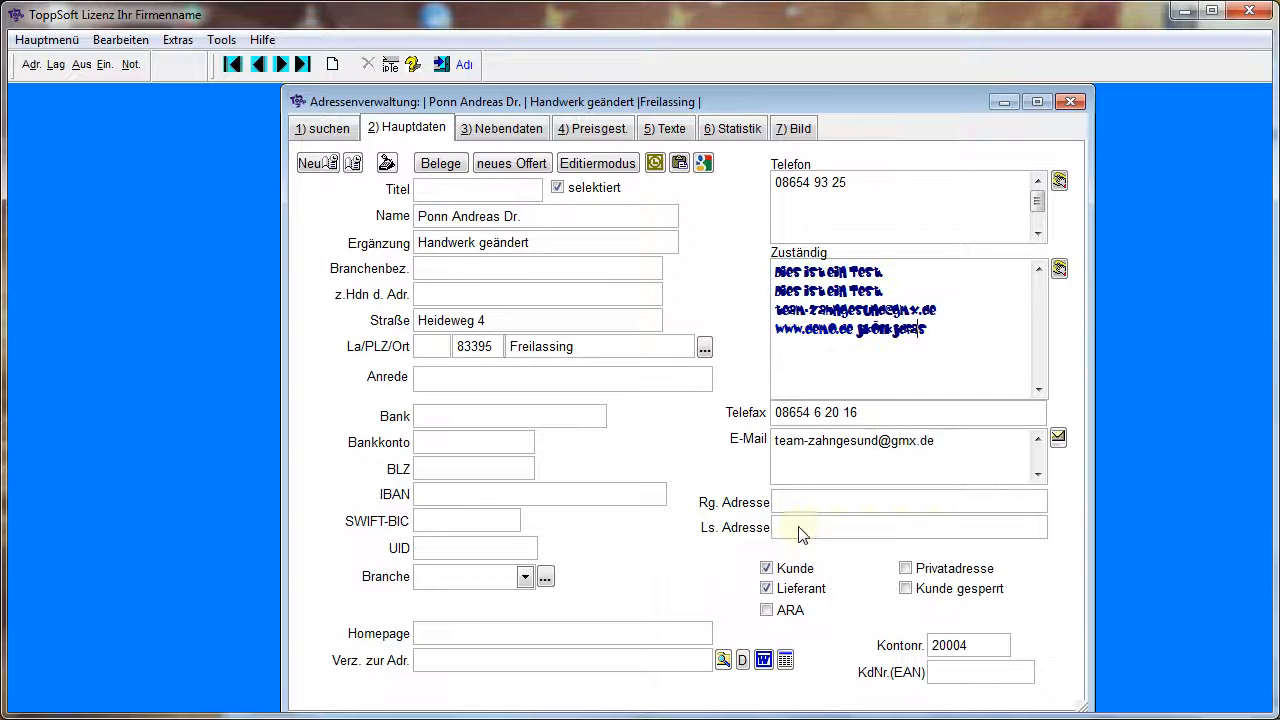
Set the Zuständig field's font colour to dark red
right_click(867, 369)
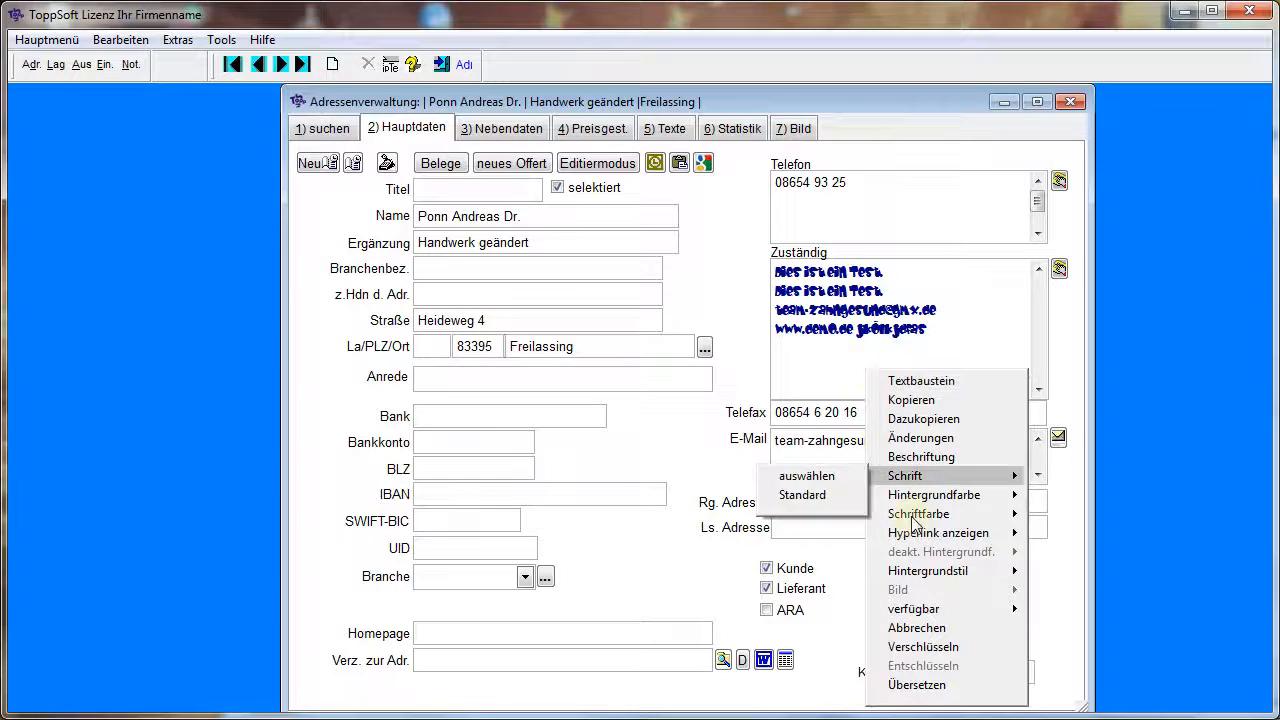
mouse_move(910, 516)
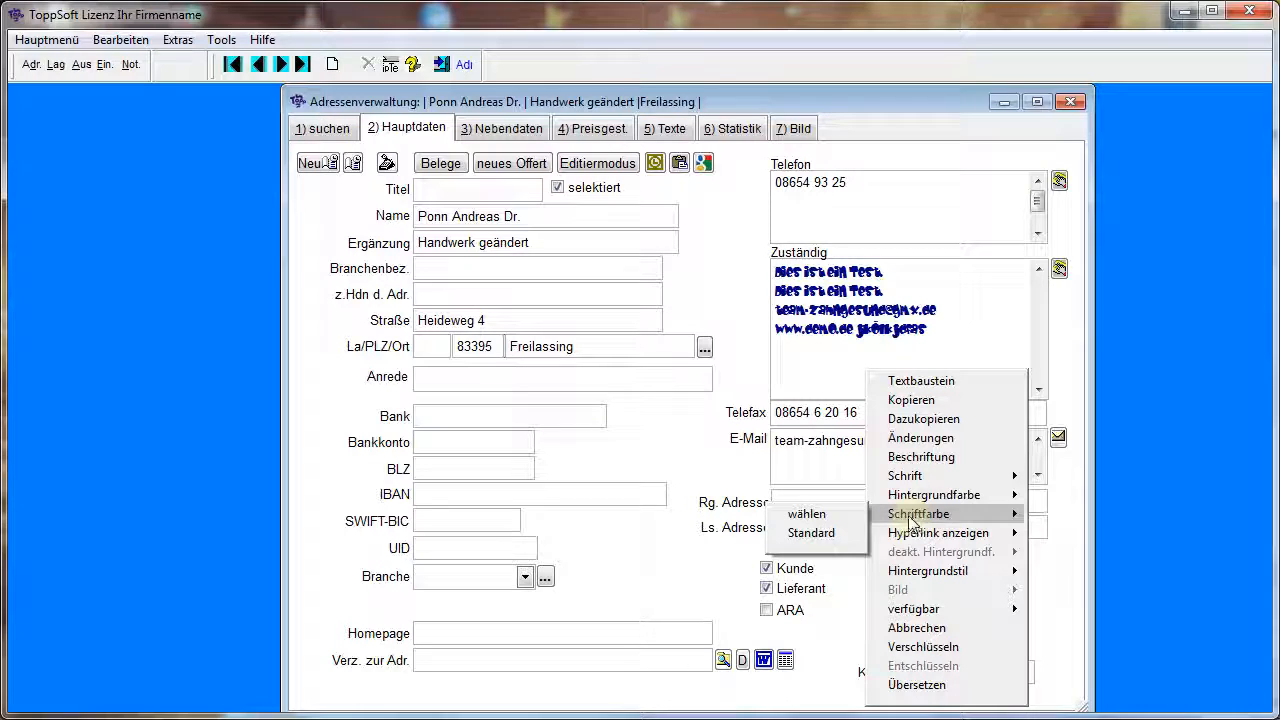
left_click(812, 531)
left_click(816, 456)
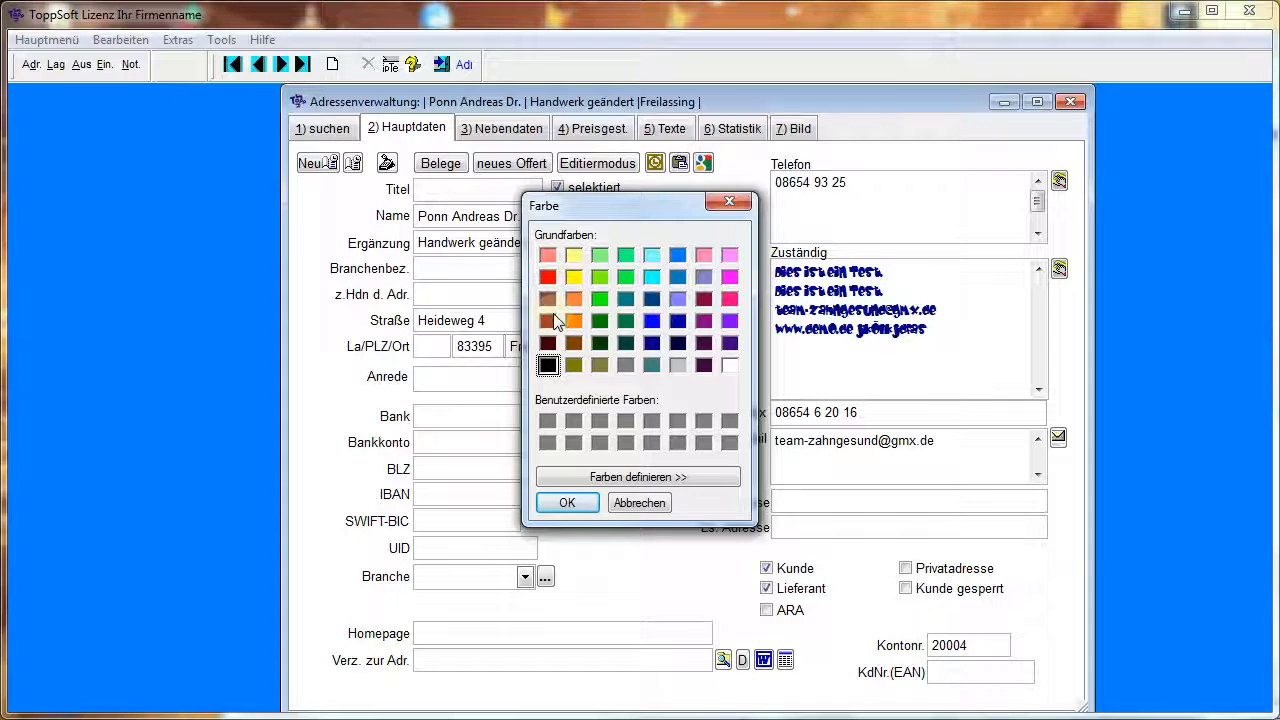
left_click(548, 322)
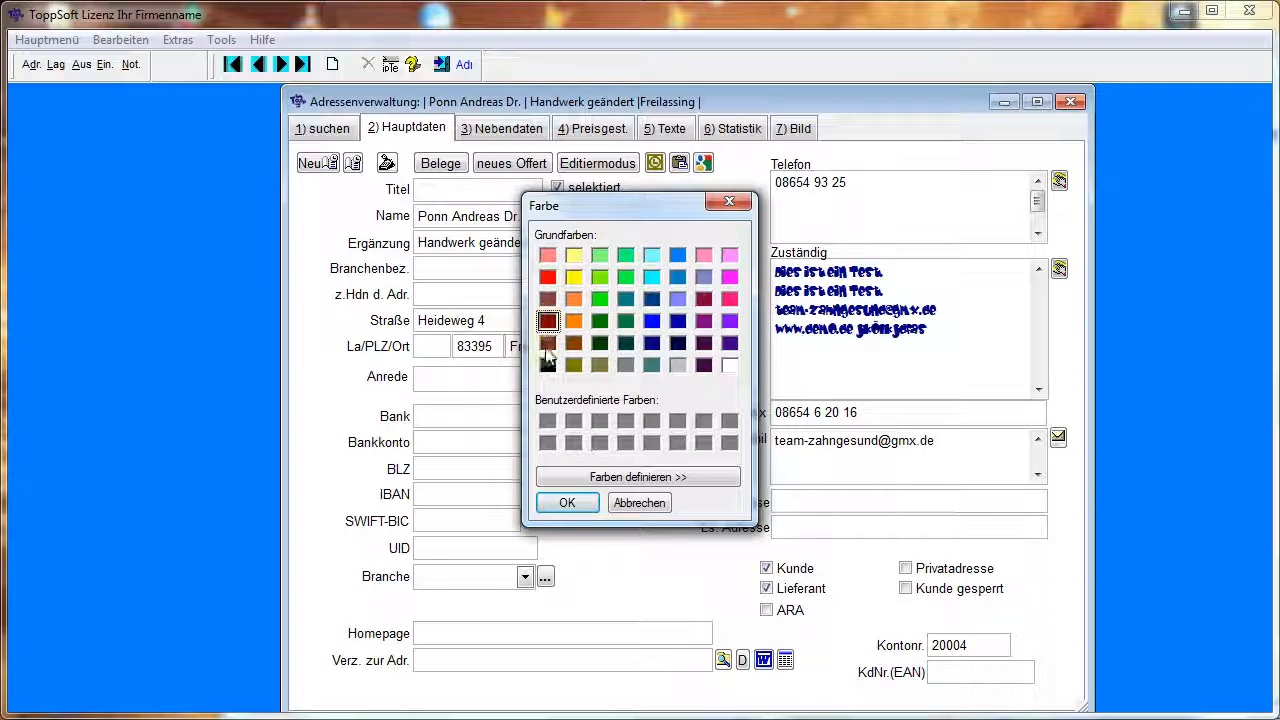
left_click(567, 503)
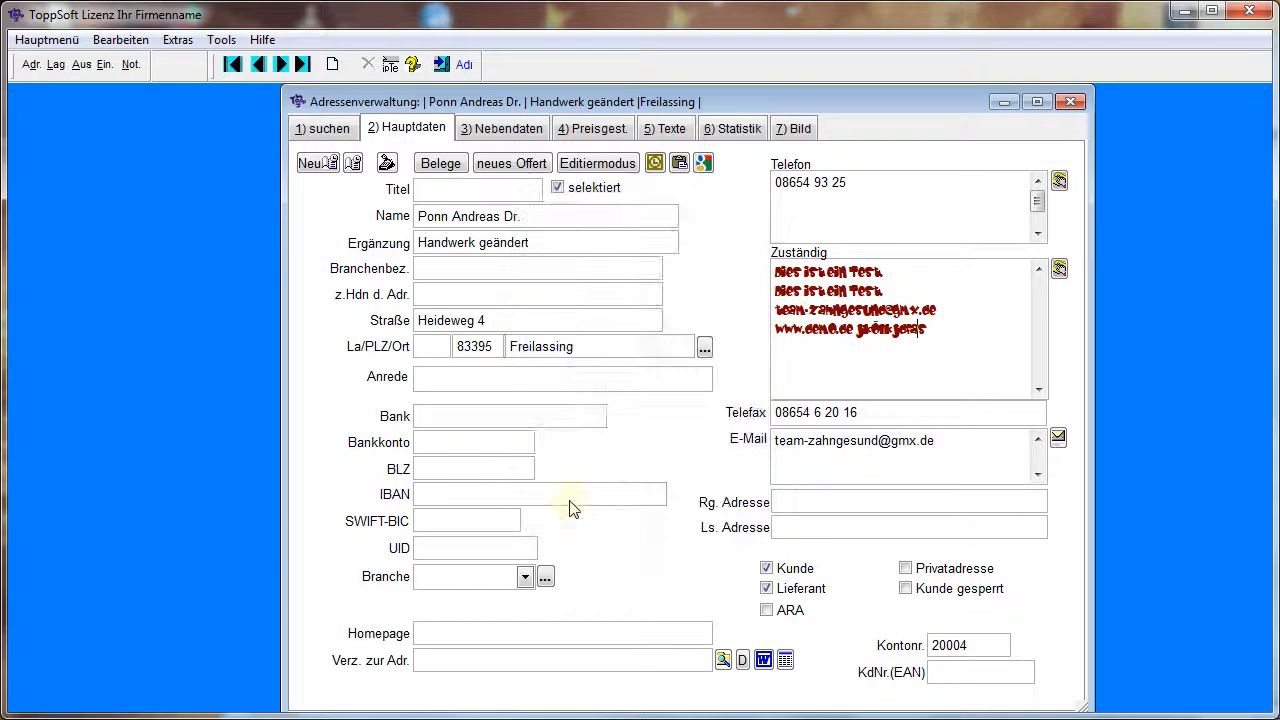
Encrypt the text in the Zuständig field, entering the encryption password and repeating it
right_click(959, 319)
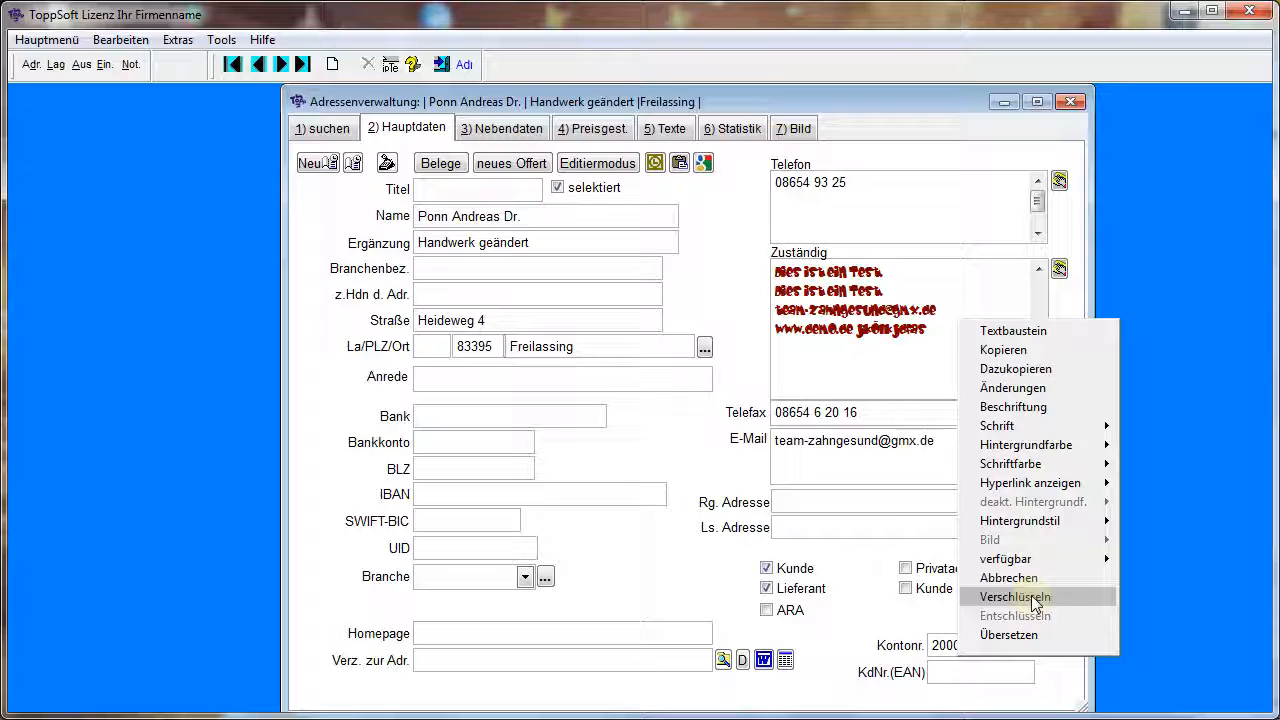
left_click(868, 371)
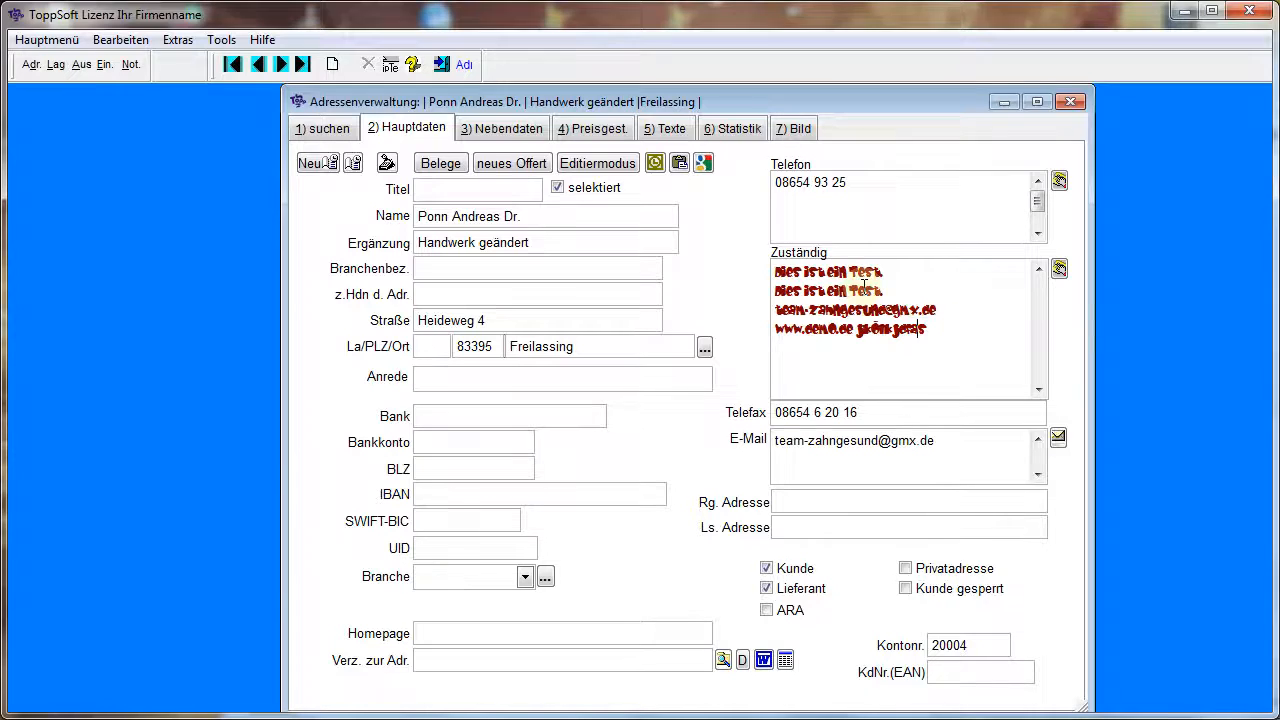
right_click(862, 354)
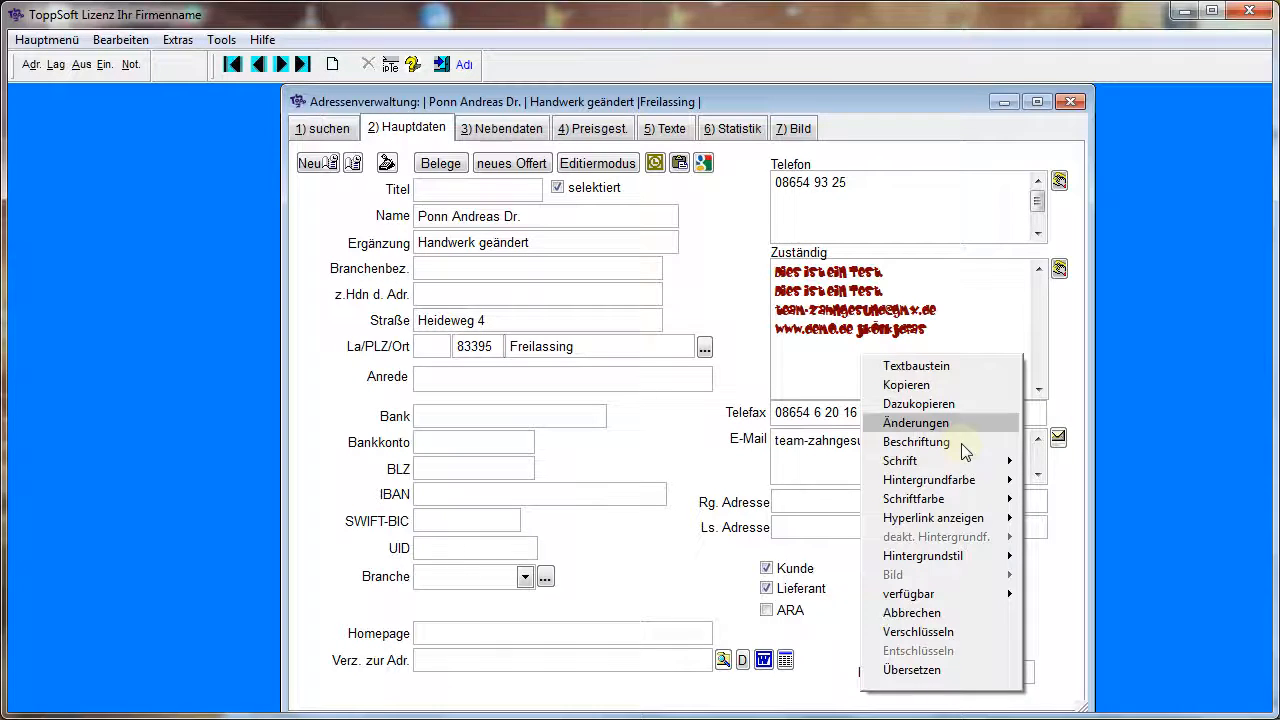
left_click(922, 632)
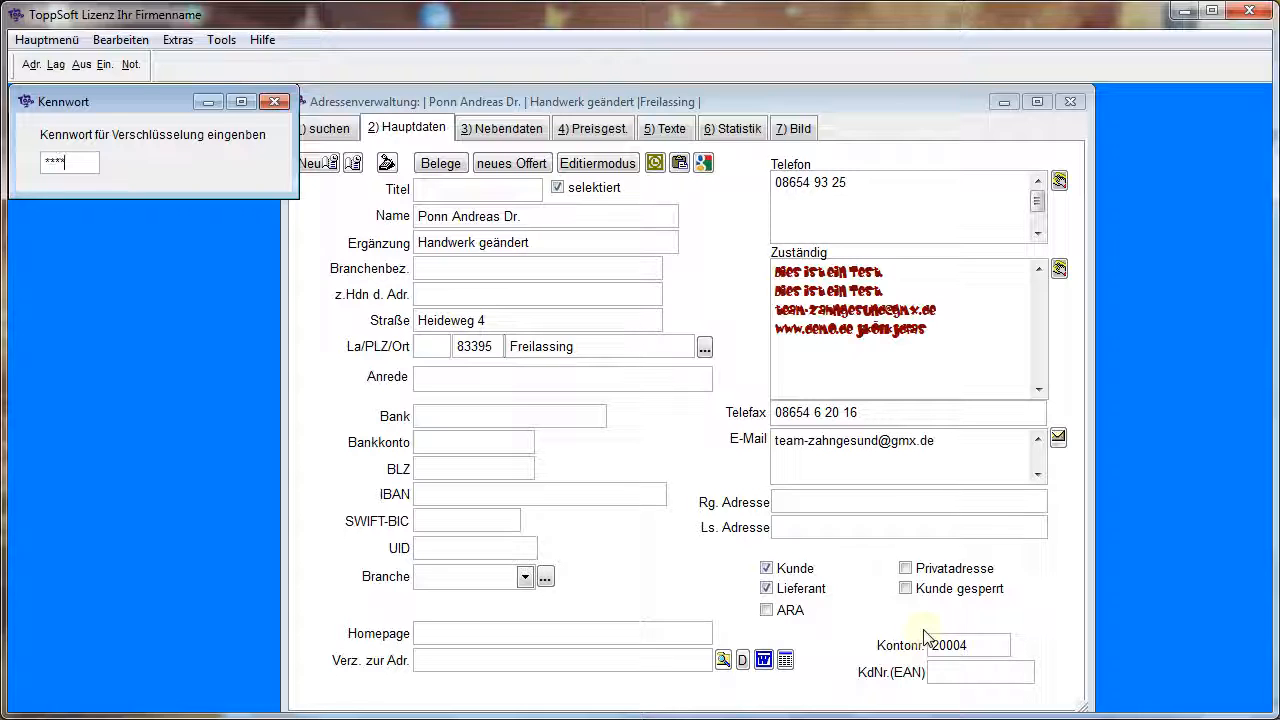
key("Return")
type("*")
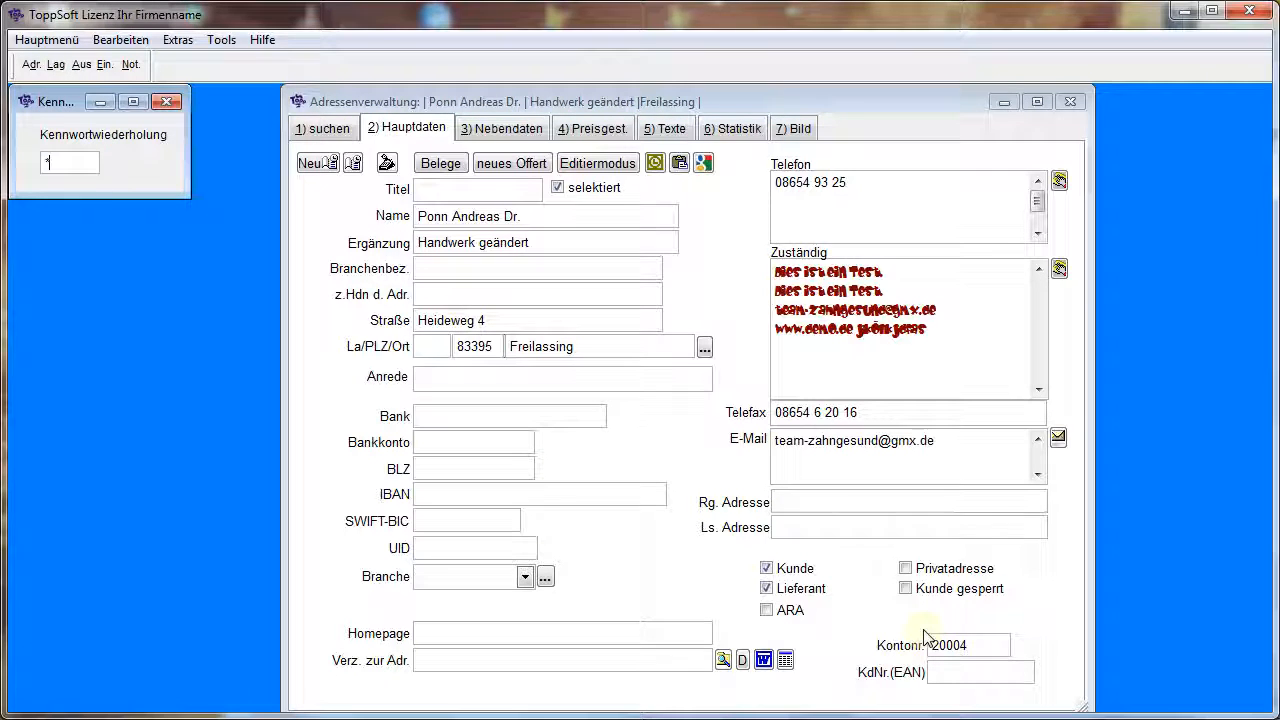
type("****")
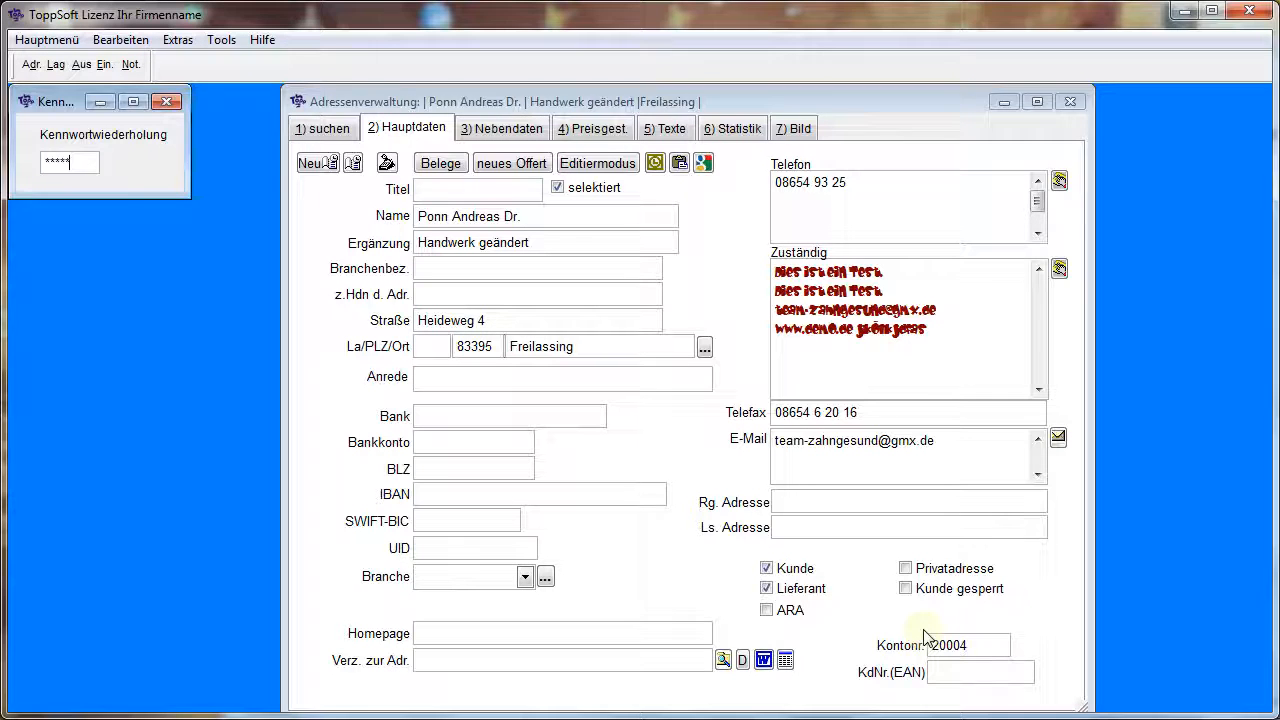
key("Return")
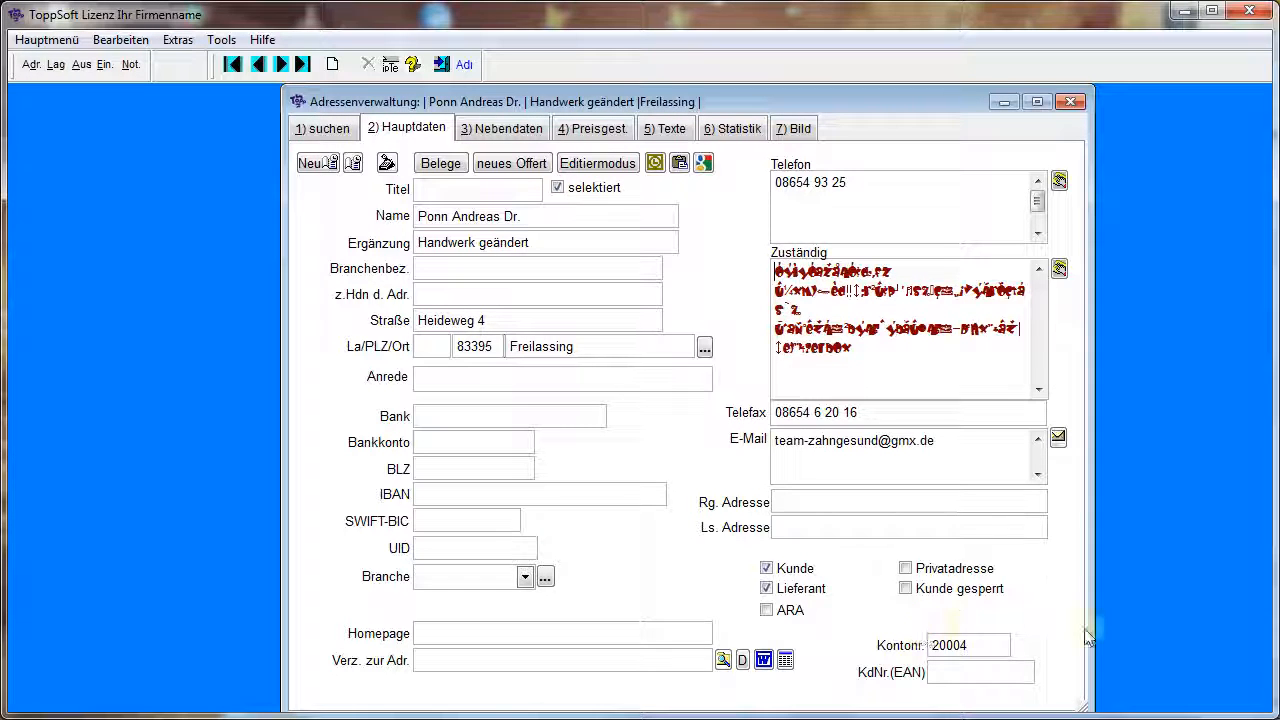
Decrypt the Zuständig field by entering the encryption password, and write the decrypted text back to the field
right_click(833, 308)
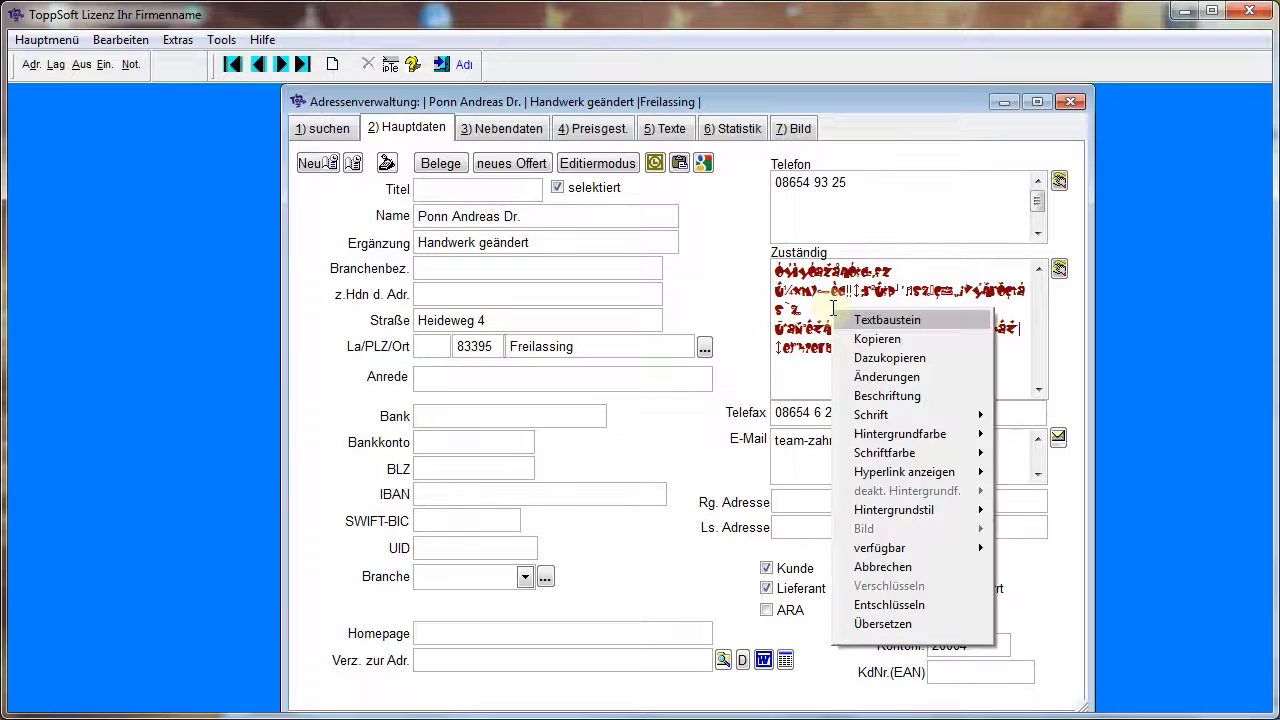
left_click(896, 604)
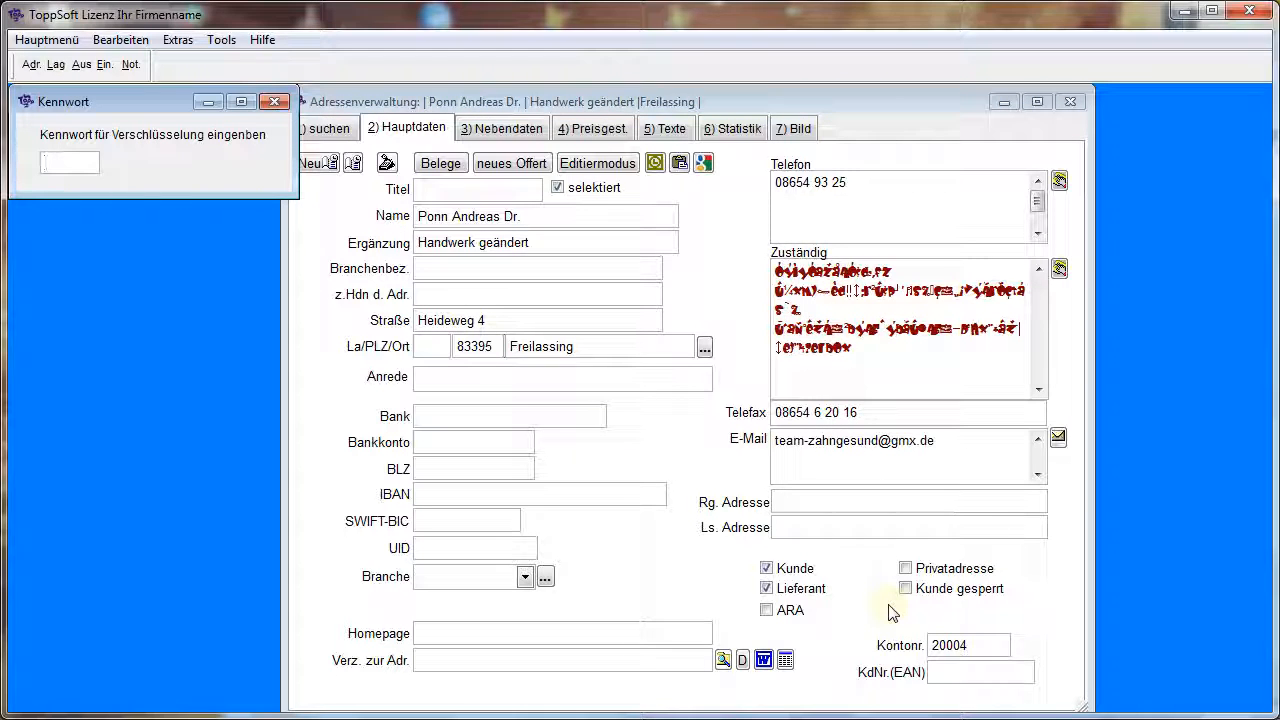
type("*****")
key("Return")
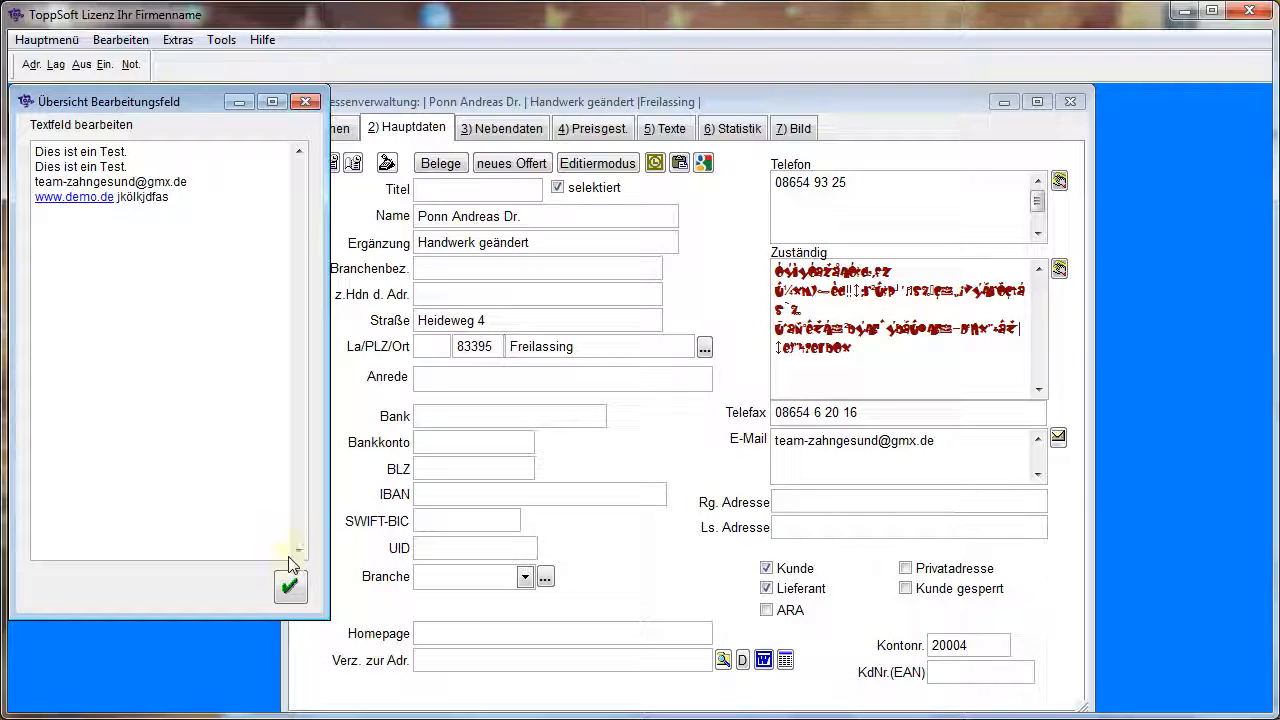
left_click(289, 588)
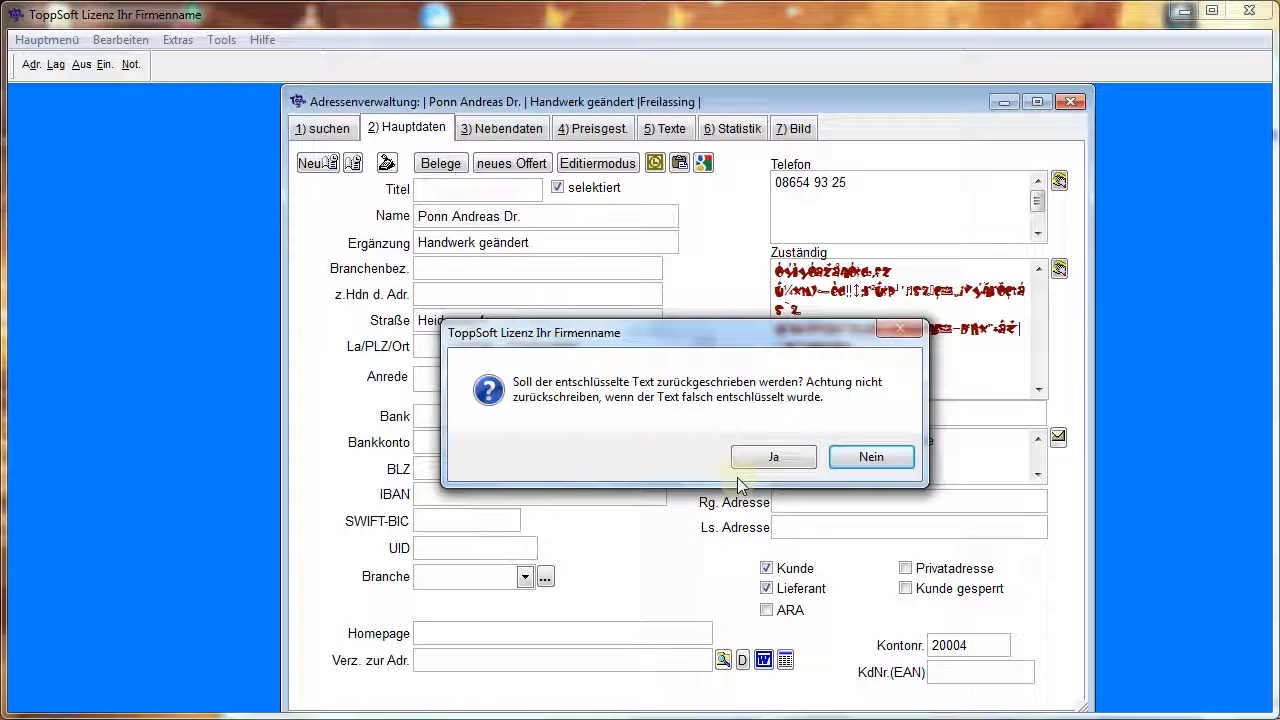
left_click(772, 457)
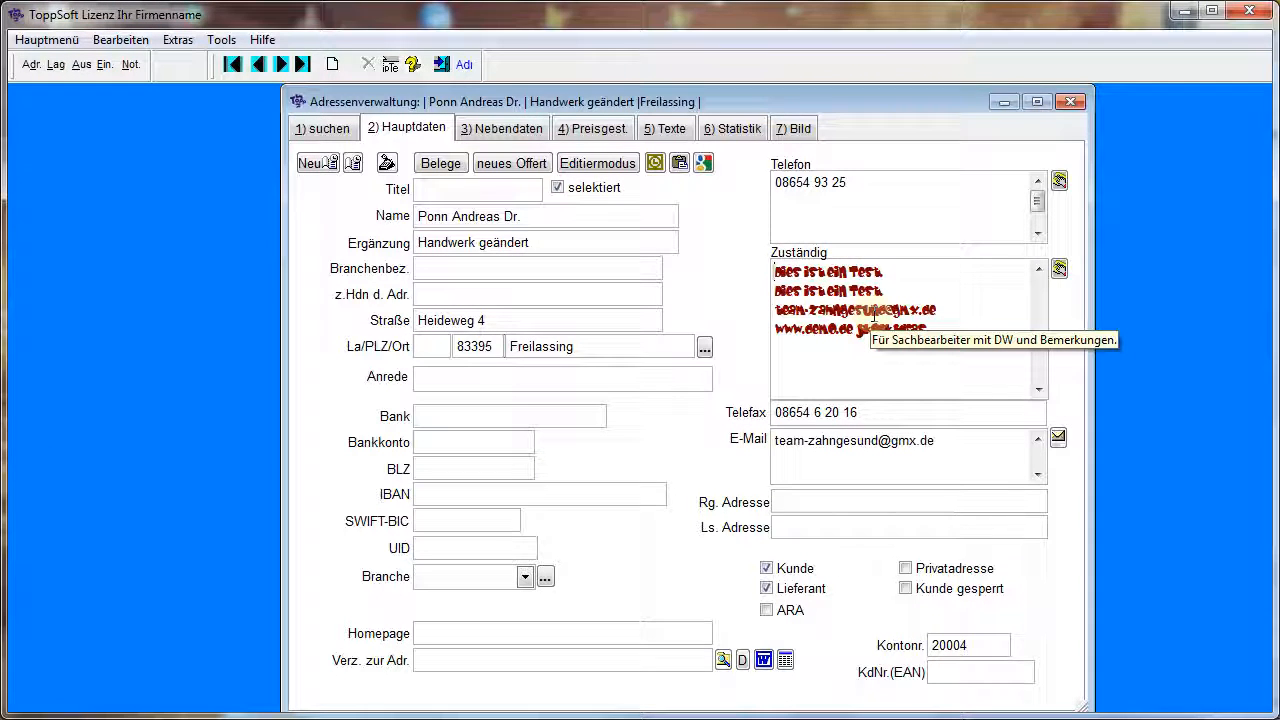
Reset both the font and the font colour of the Zuständig field to Standard
right_click(874, 318)
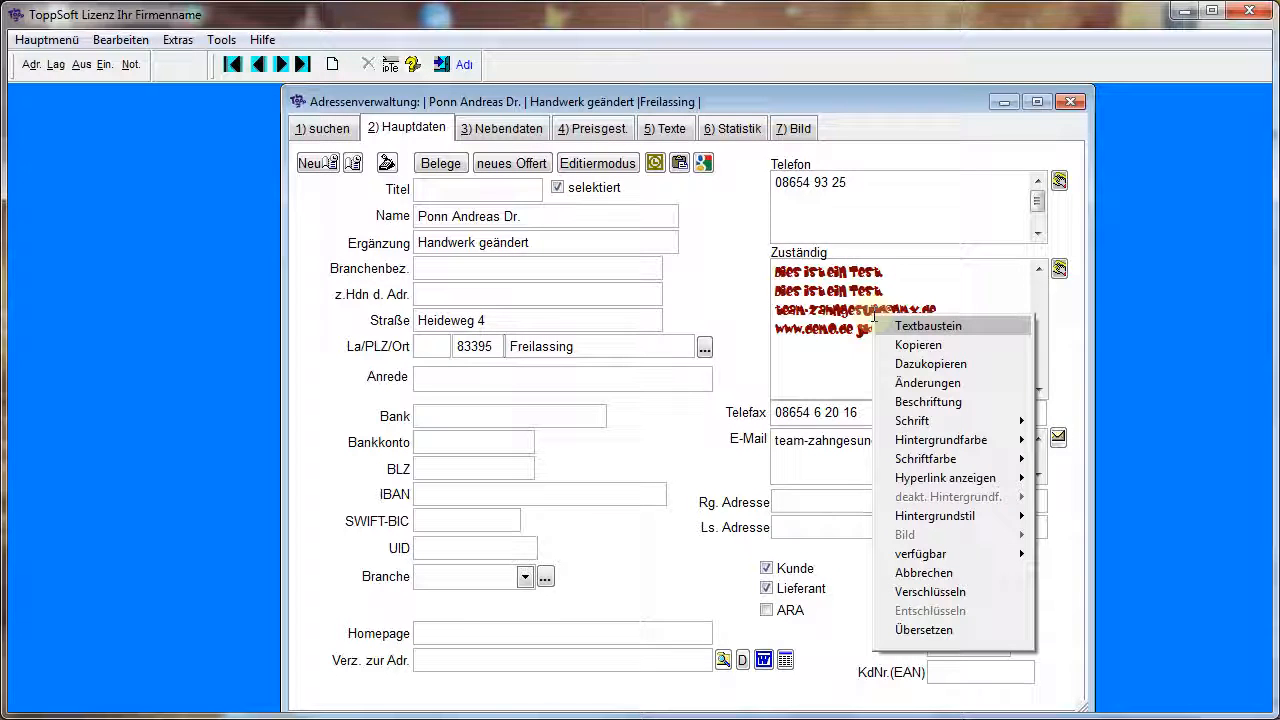
mouse_move(915, 420)
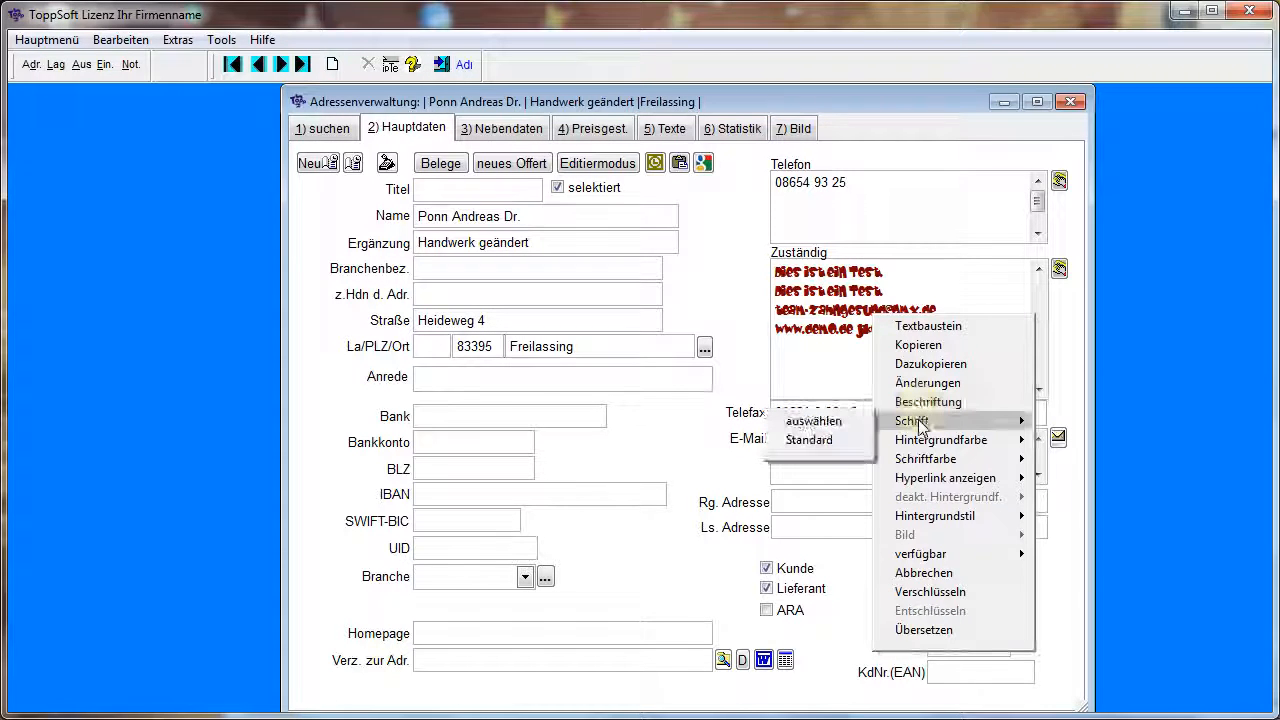
left_click(829, 443)
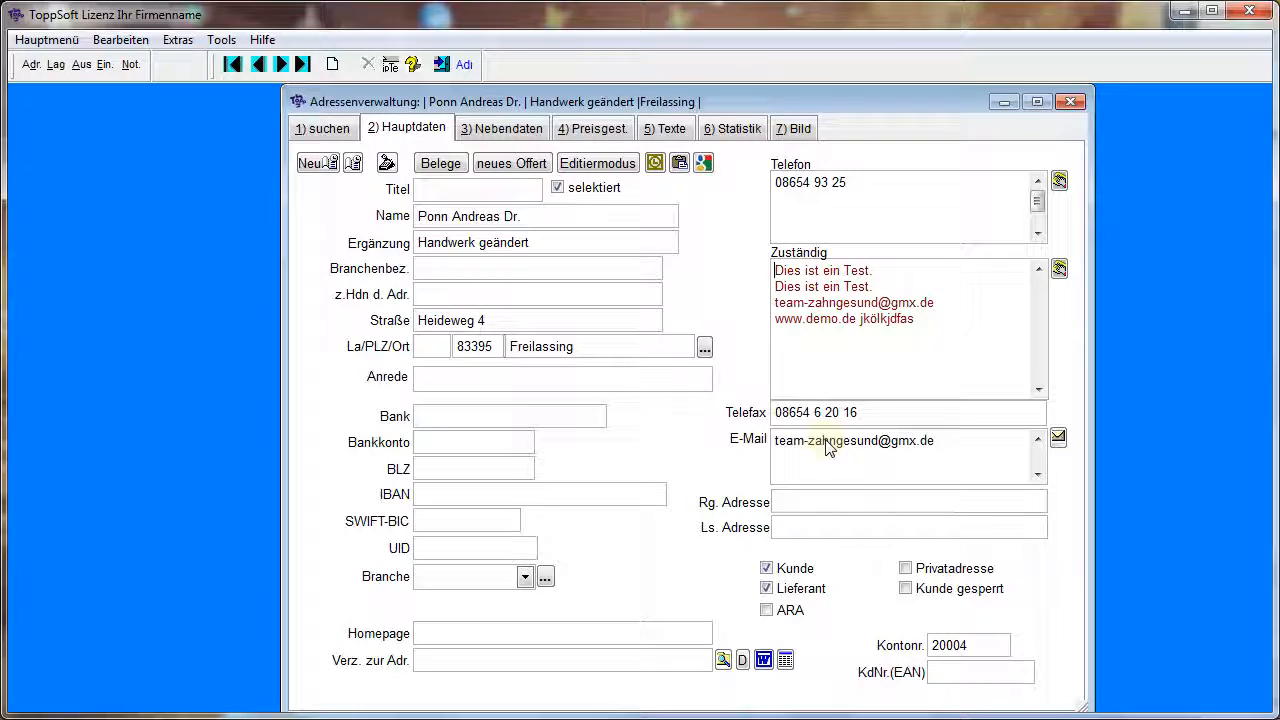
right_click(866, 320)
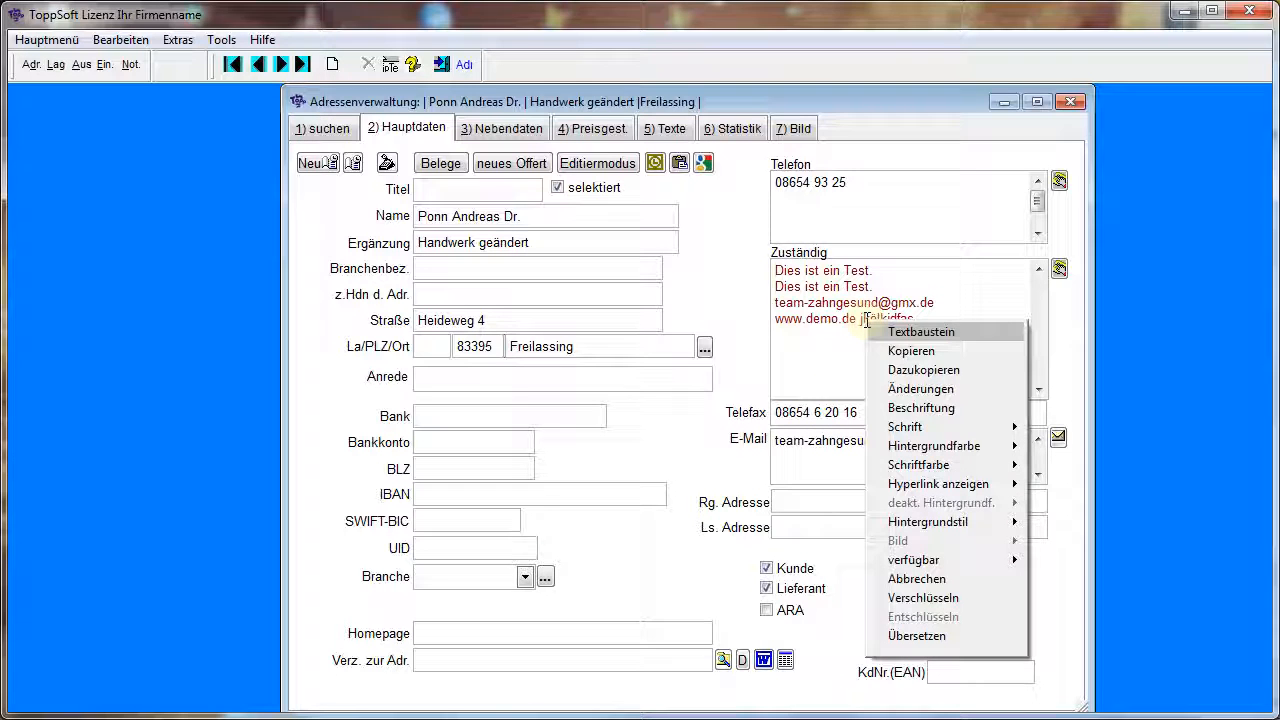
mouse_move(945, 468)
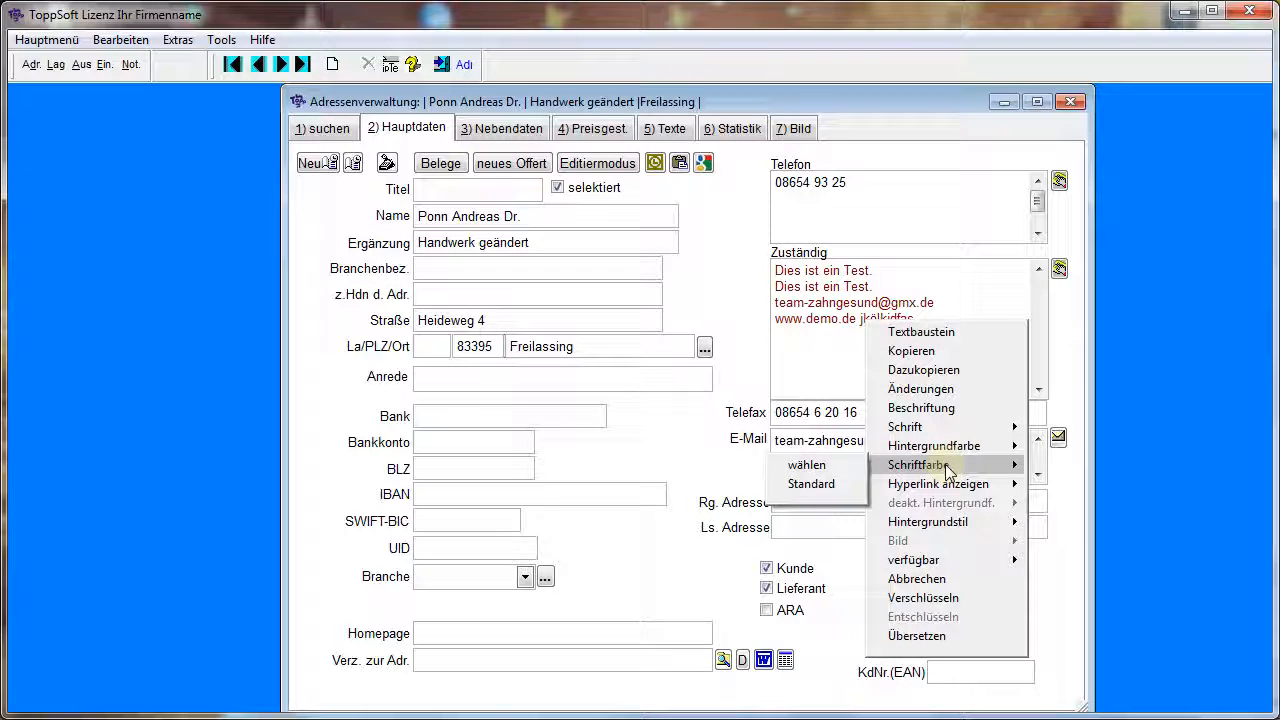
left_click(810, 484)
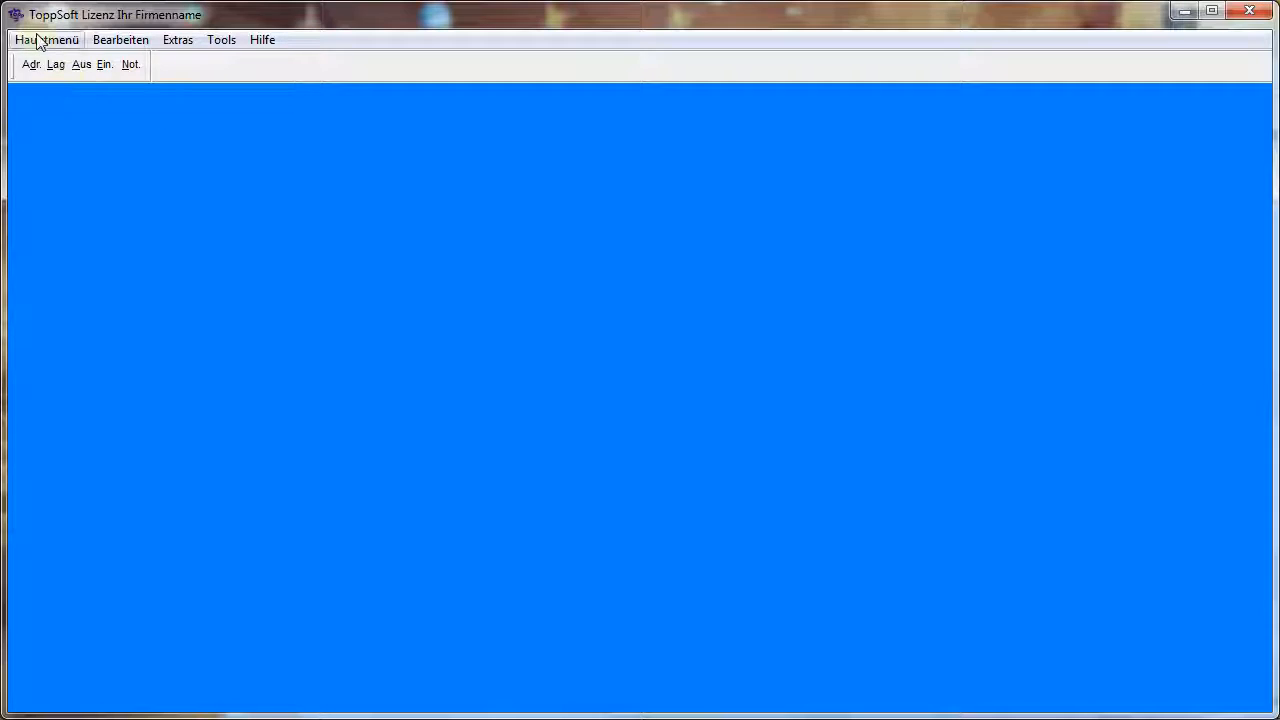
Run the Reorganisation under Systemwartung for all data areas and close its window
left_click(41, 43)
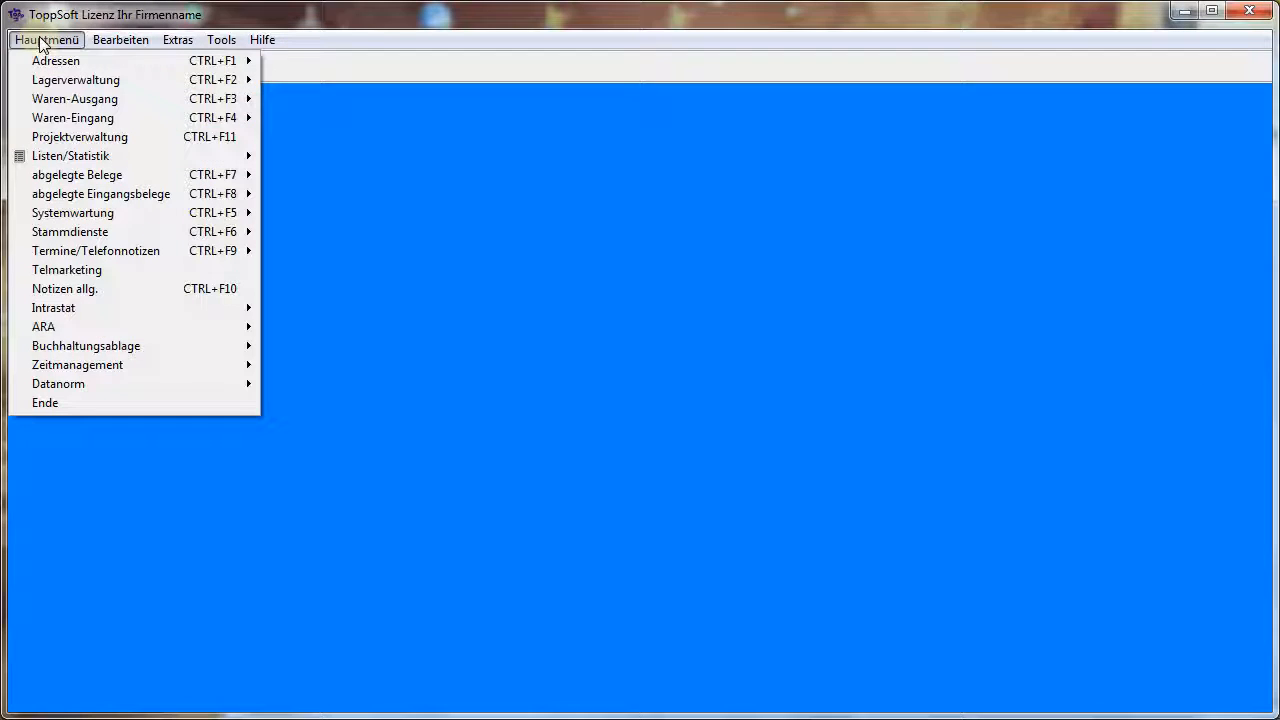
mouse_move(120, 217)
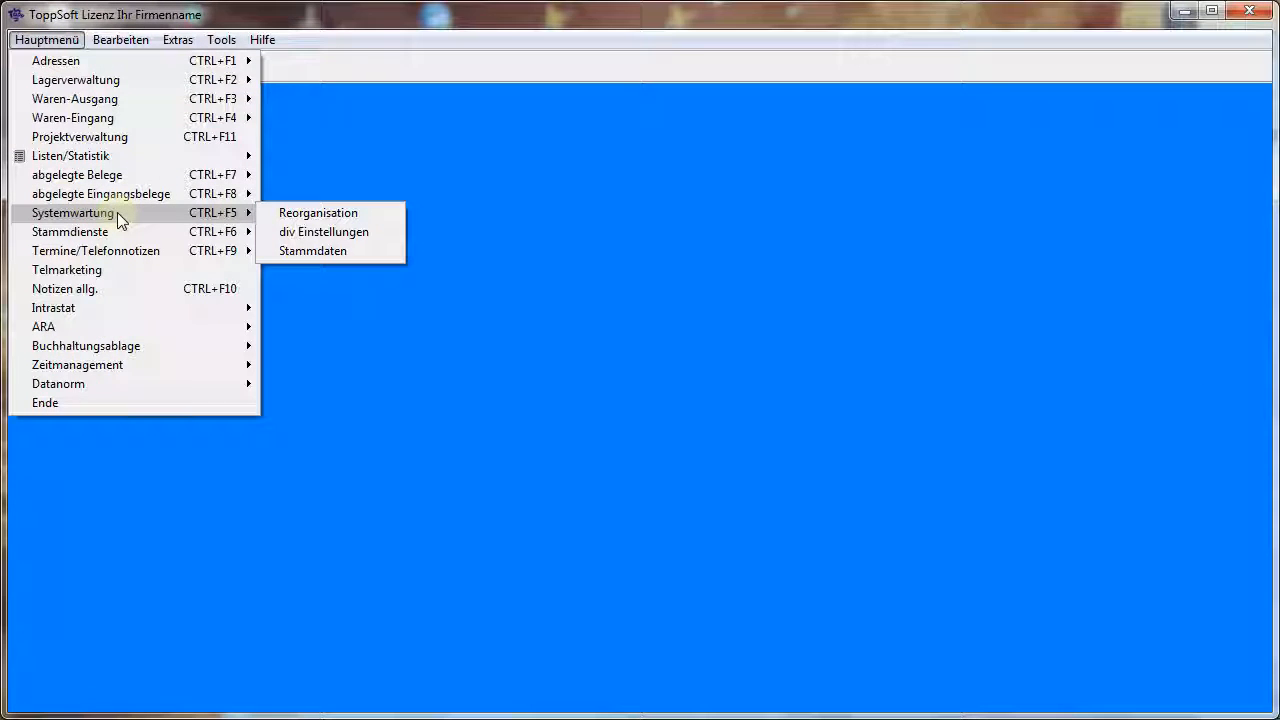
left_click(350, 215)
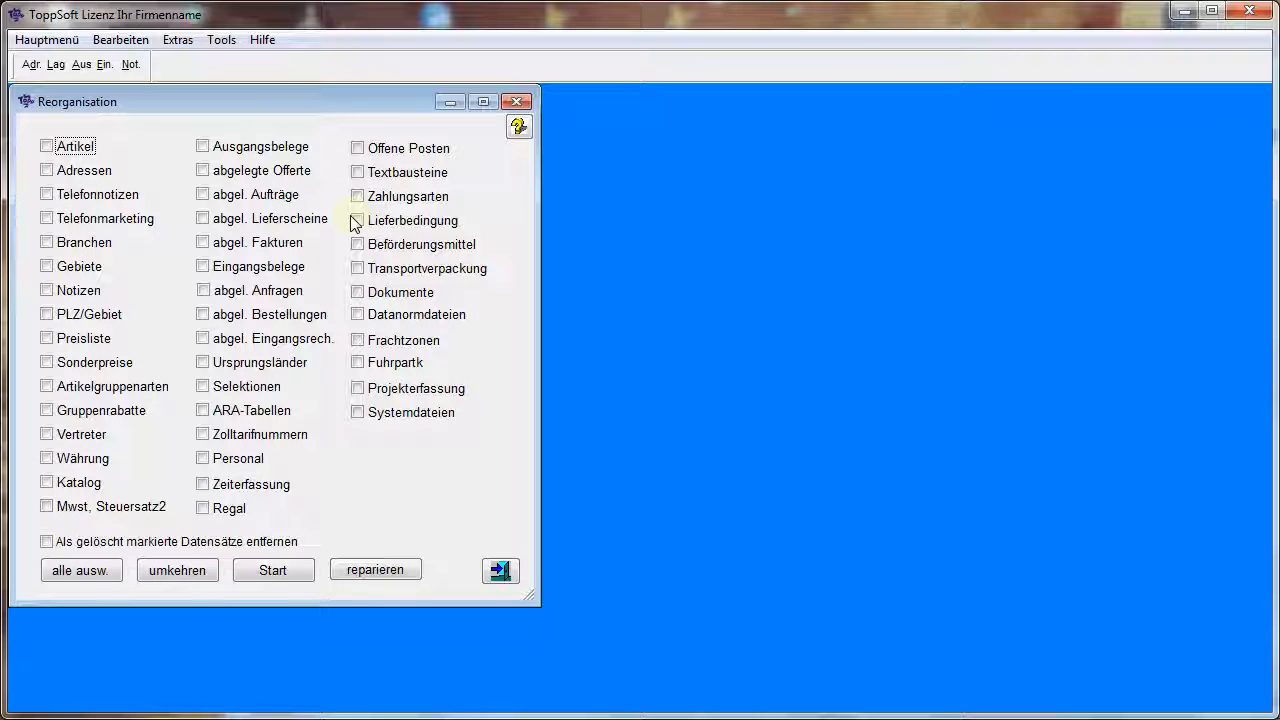
left_click(89, 570)
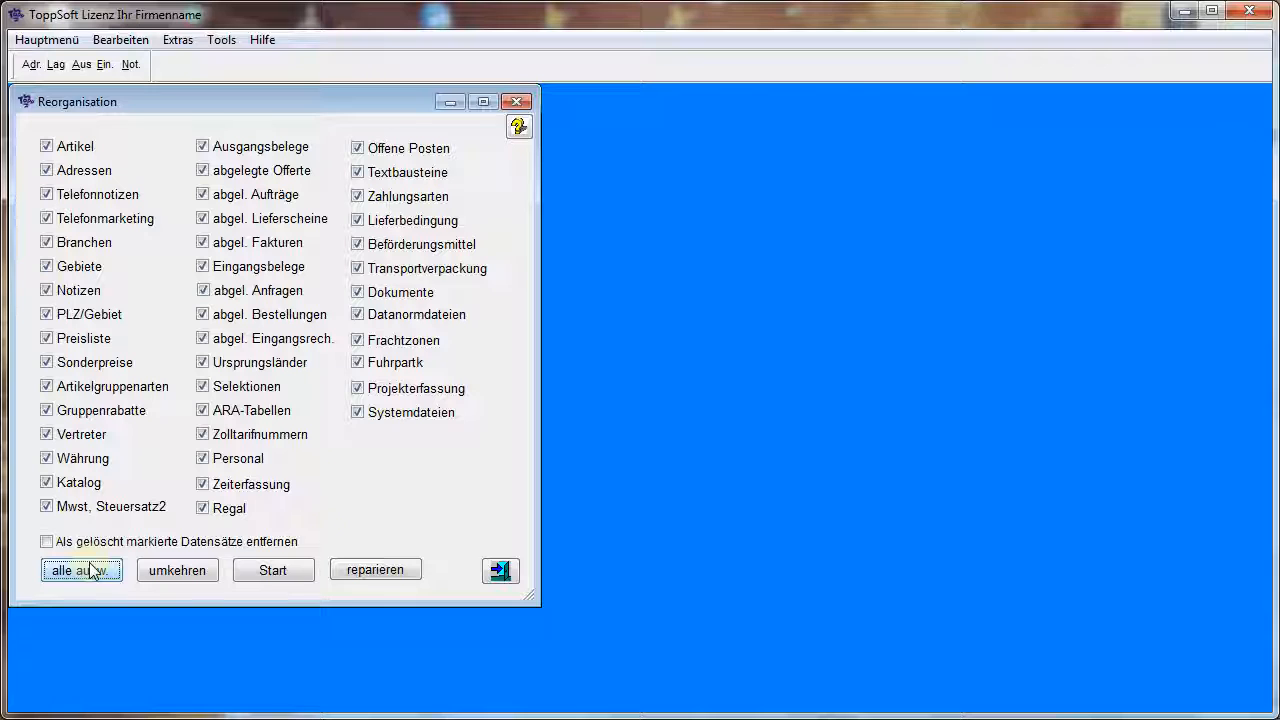
left_click(308, 574)
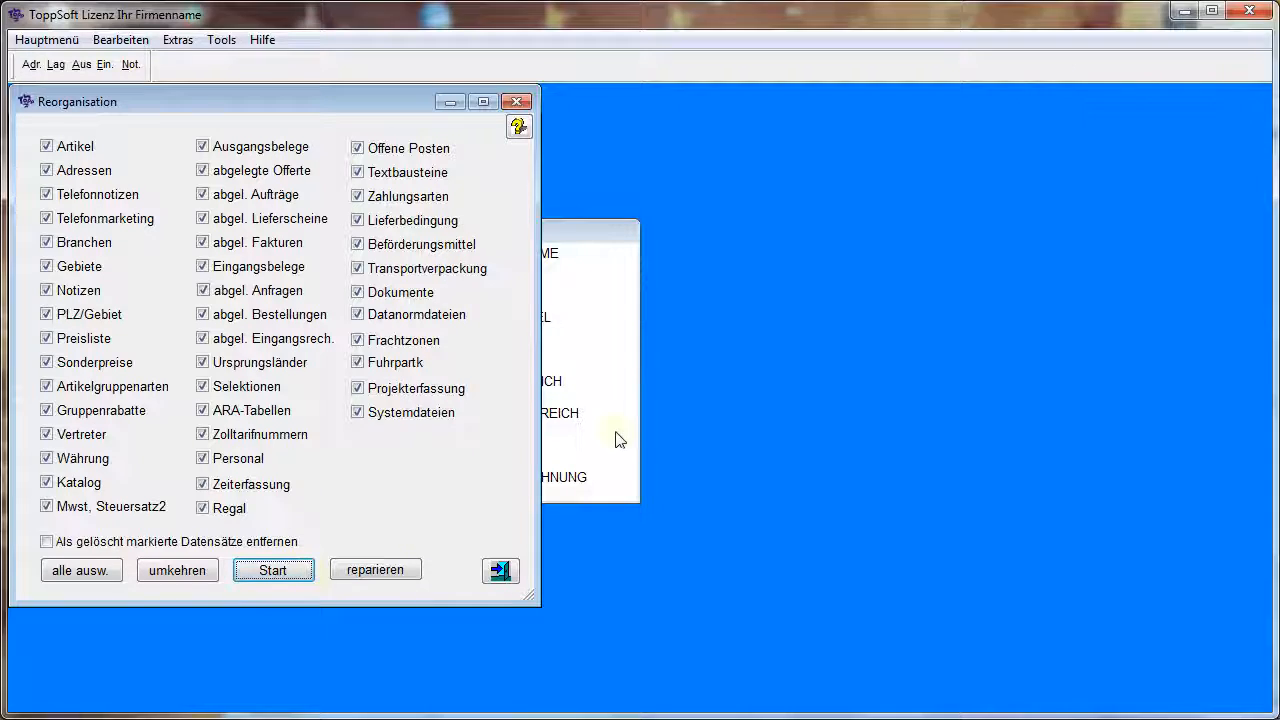
left_click(525, 104)
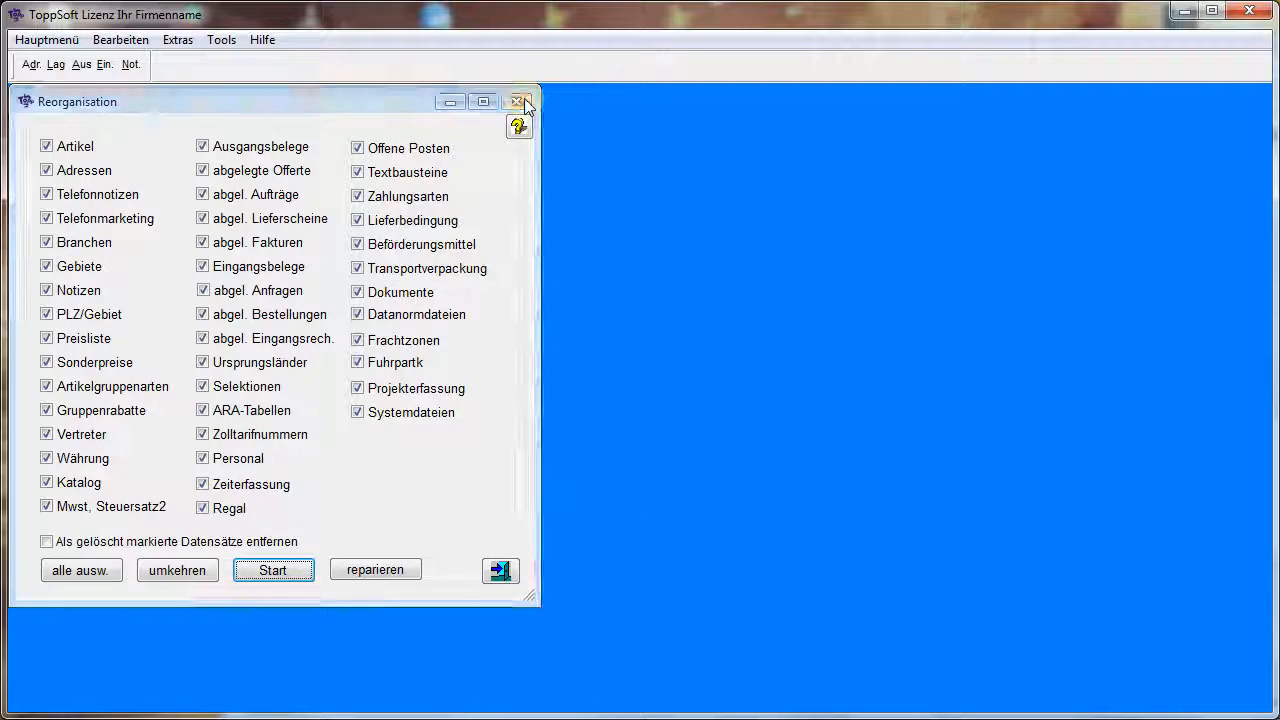
View the company master data form (Stammdaten für Formulardruck) under Systemwartung and close it
left_click(47, 40)
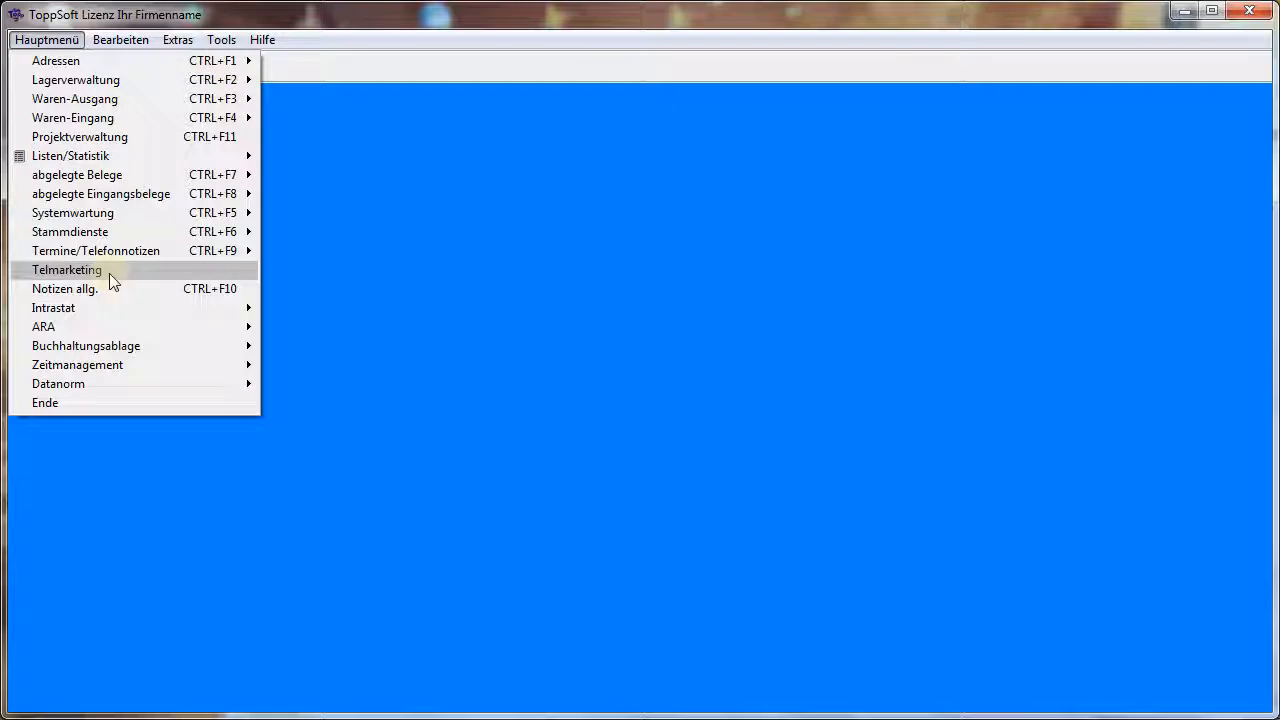
mouse_move(162, 216)
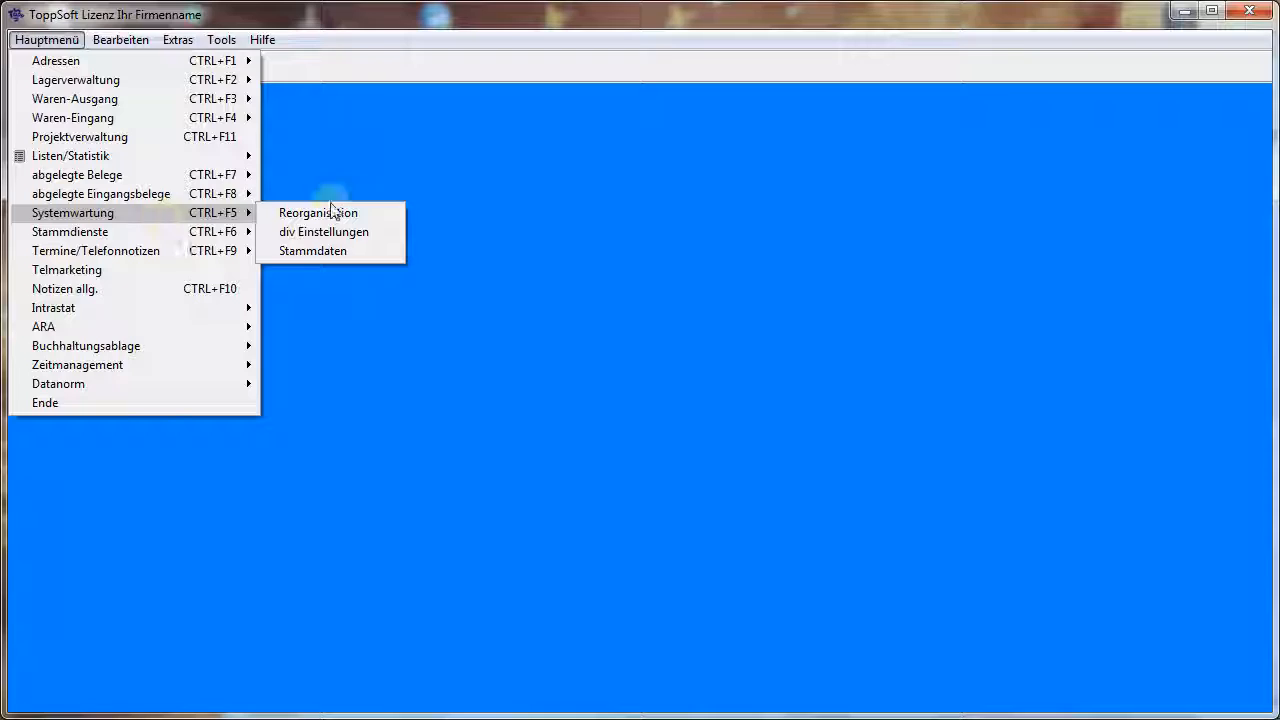
left_click(364, 252)
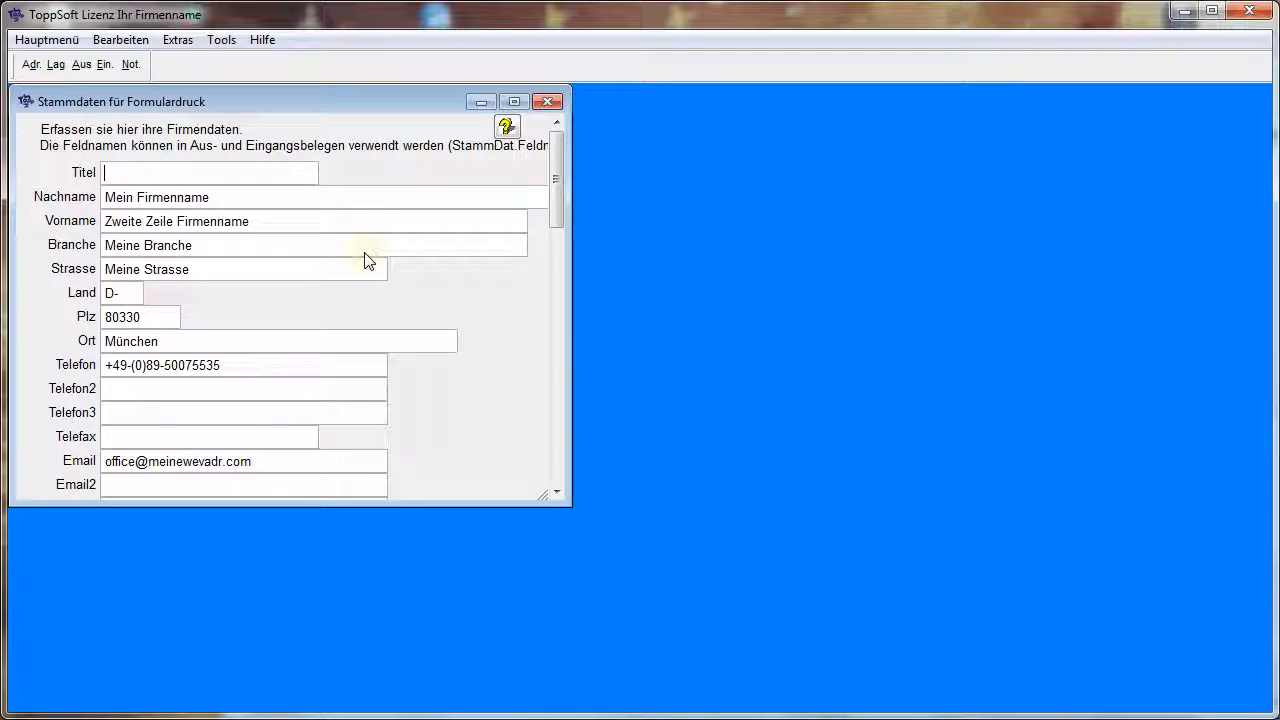
left_click_drag(558, 200, 576, 111)
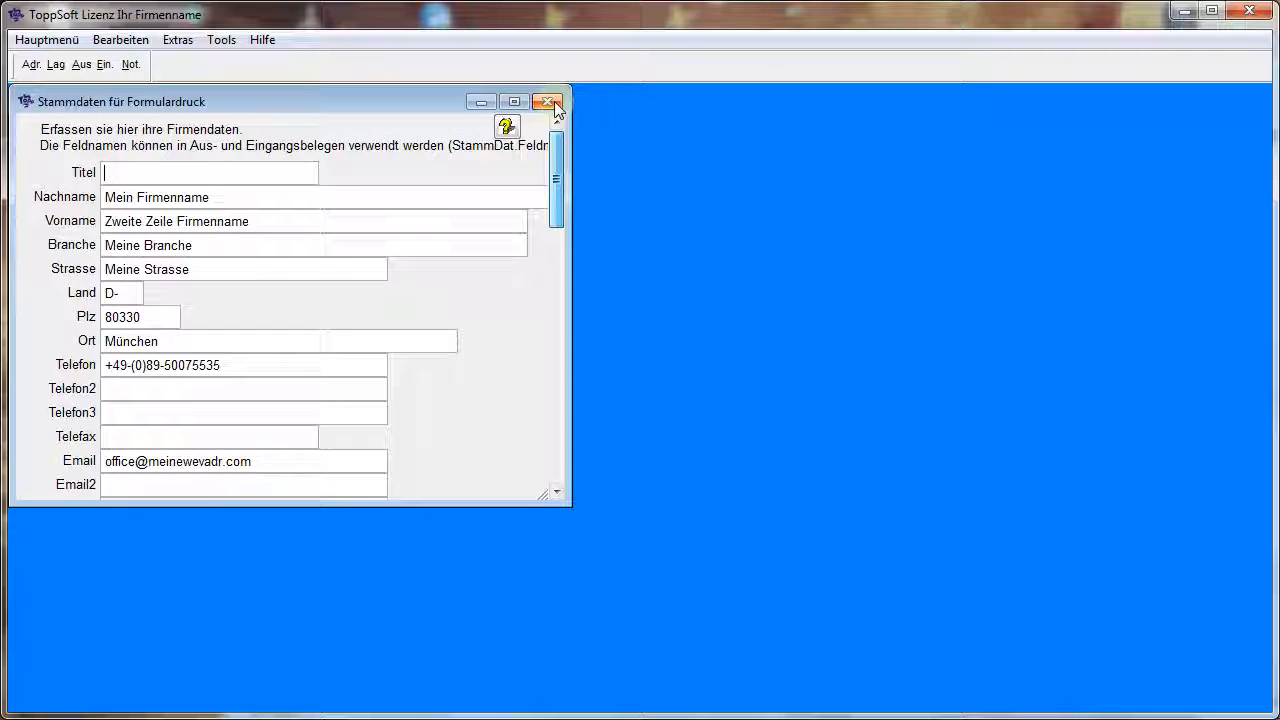
left_click(548, 102)
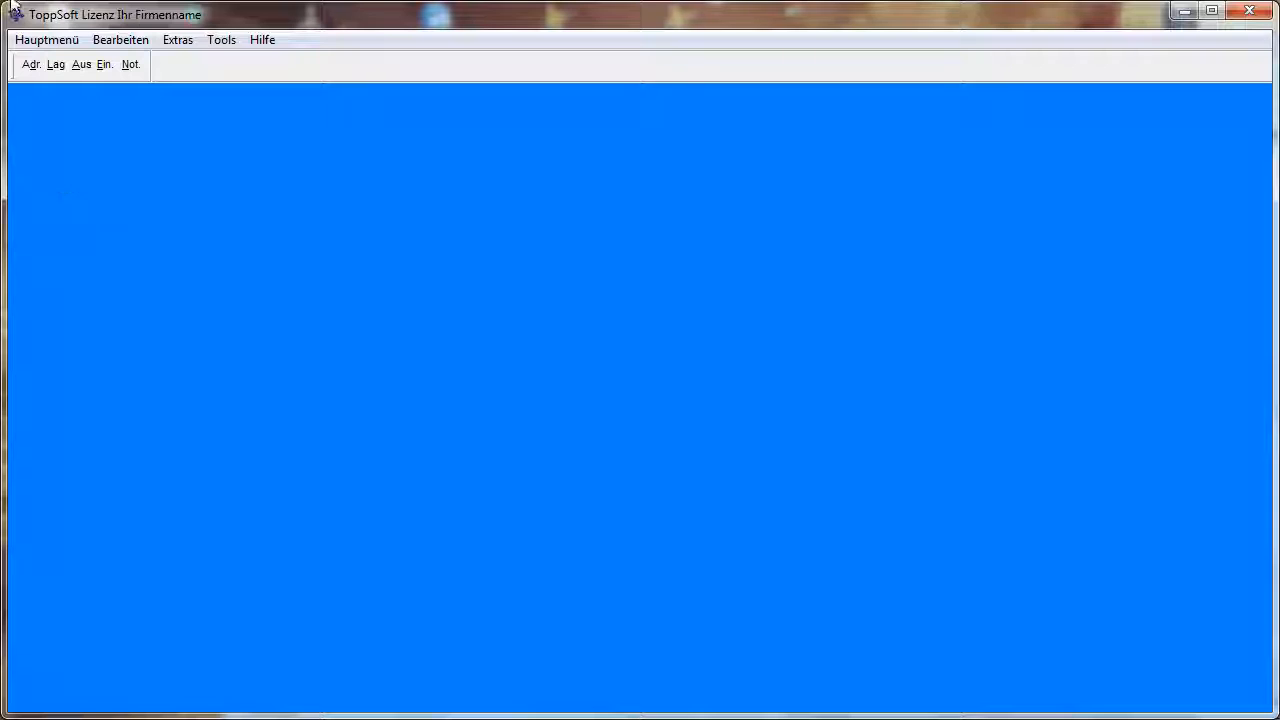
Open the div. Einstellungen under Systemwartung and view the Adressen and Belege settings
left_click(37, 46)
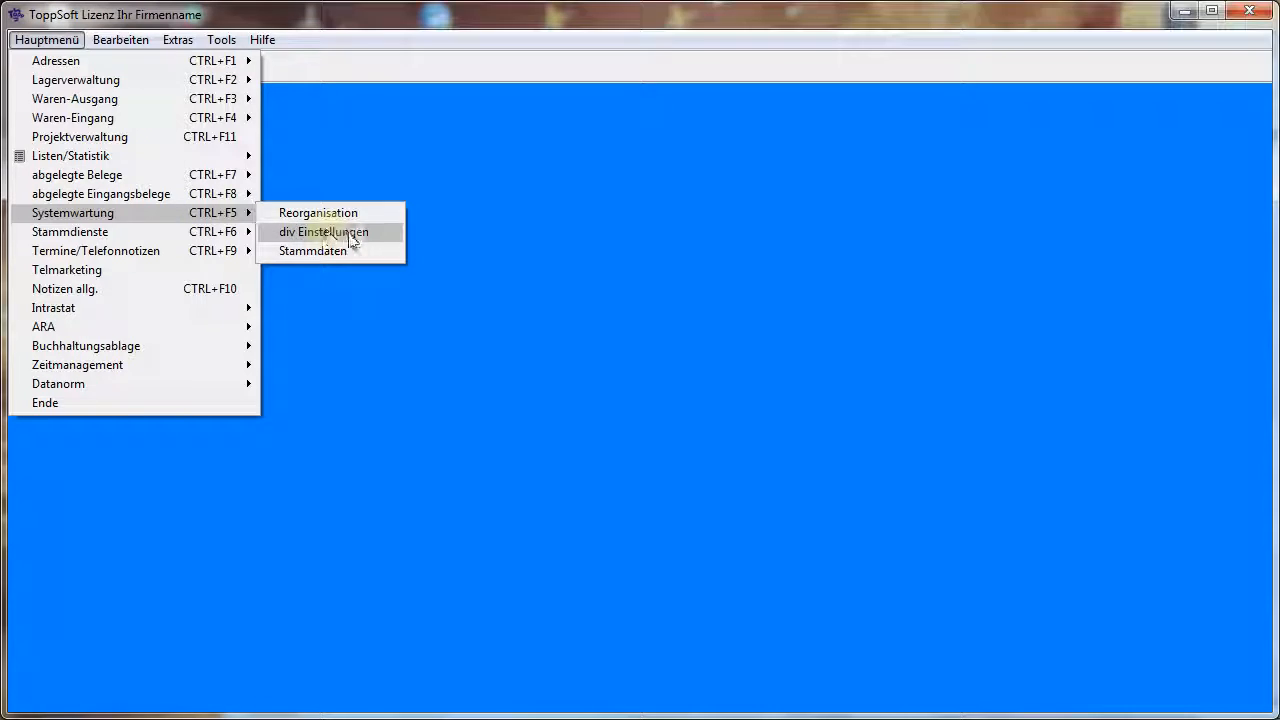
left_click(326, 232)
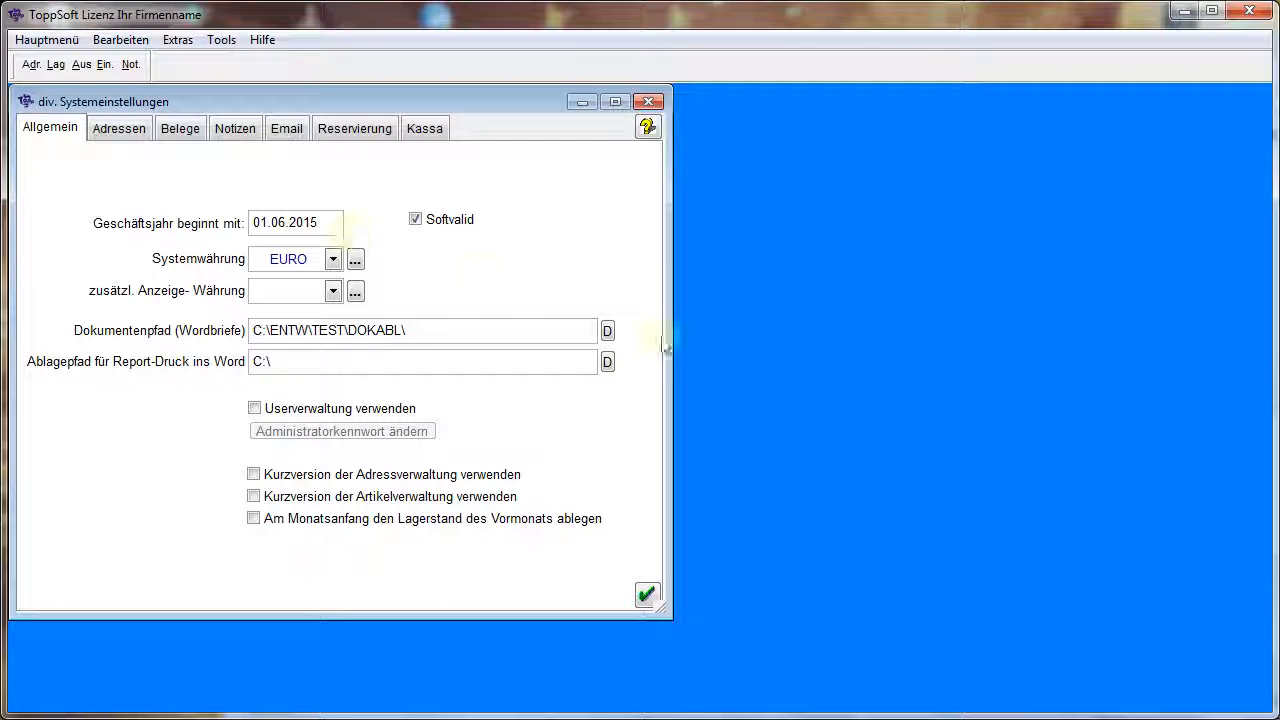
left_click(136, 136)
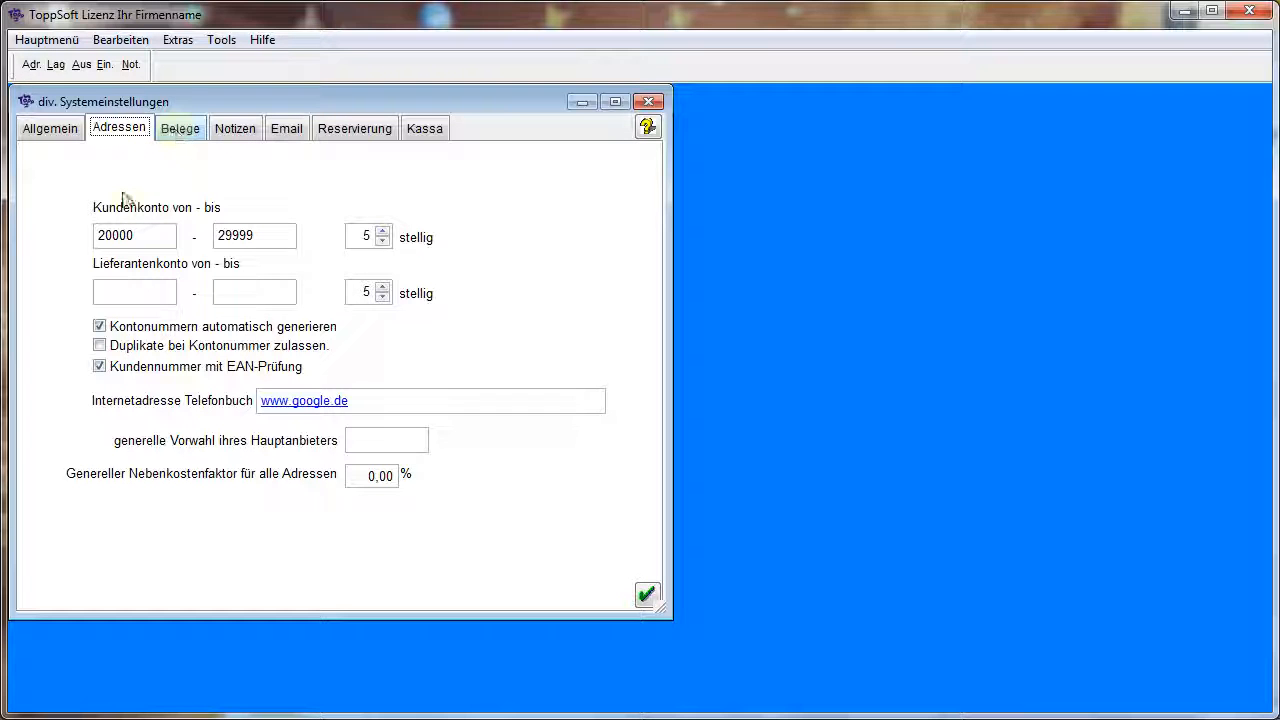
left_click(178, 132)
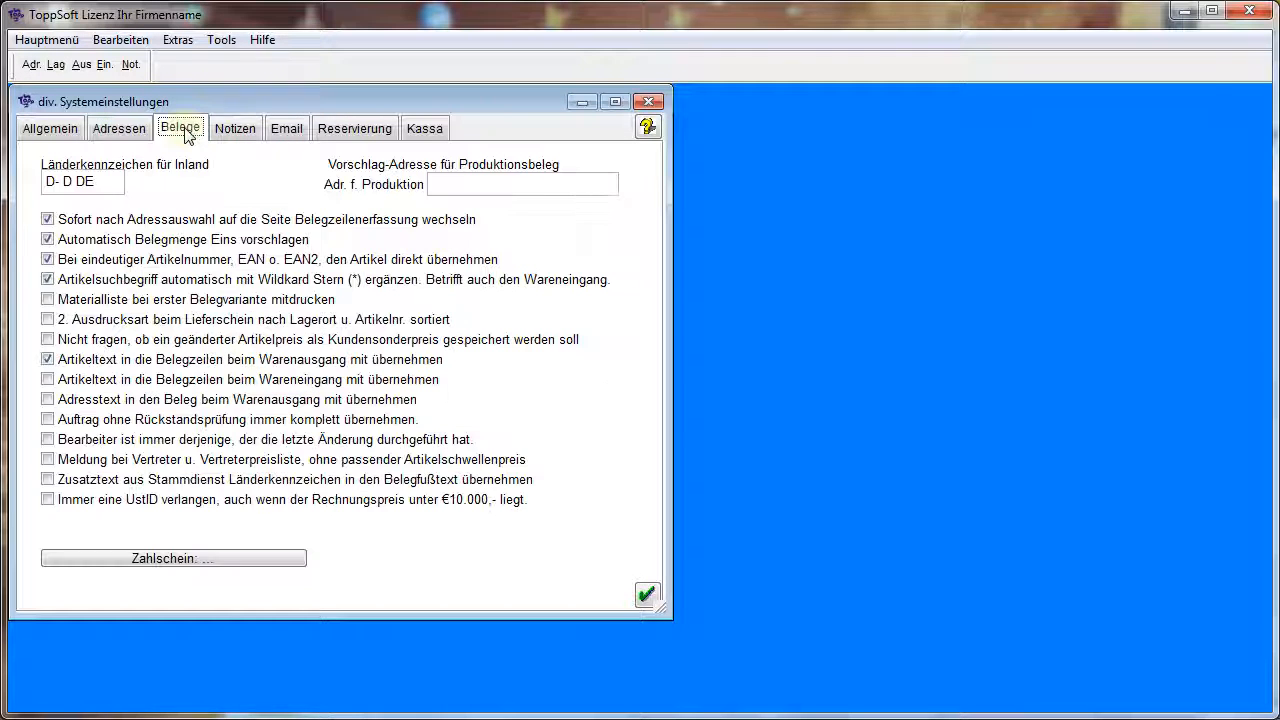
Enable Userverwaltung verwenden in the Allgemein settings and agree to start the Personalstamm
left_click(57, 133)
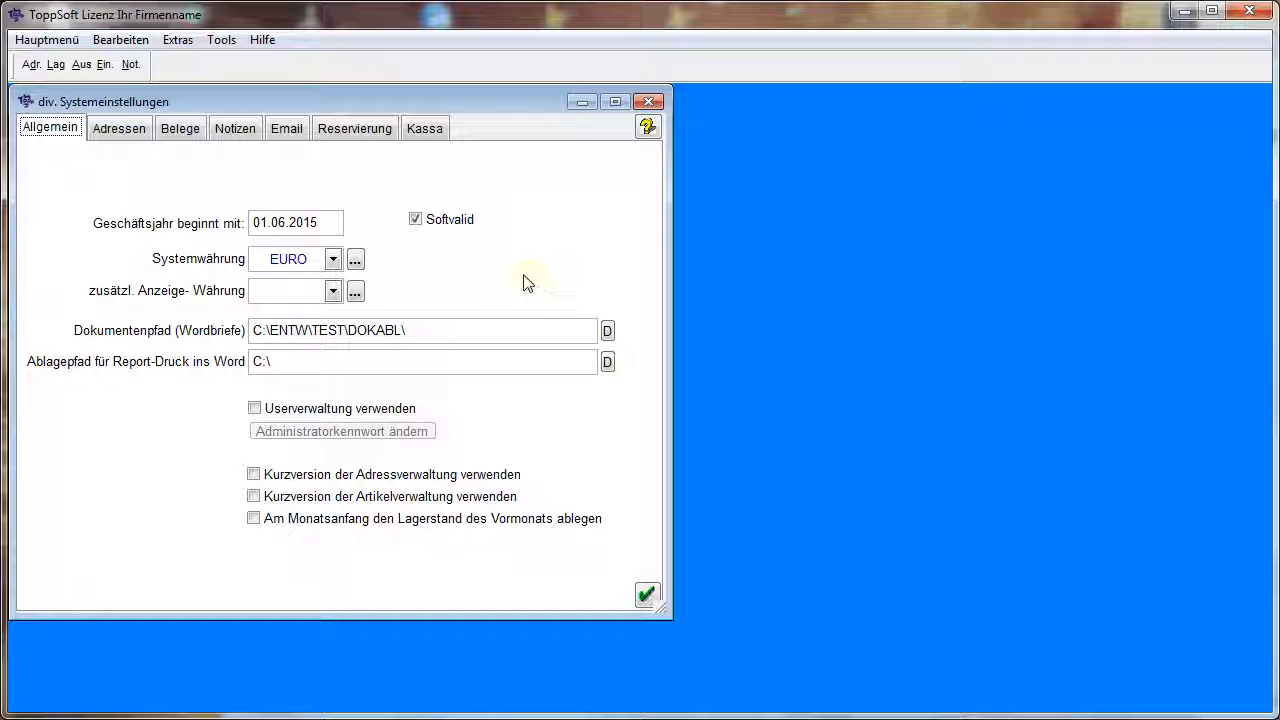
left_click(340, 410)
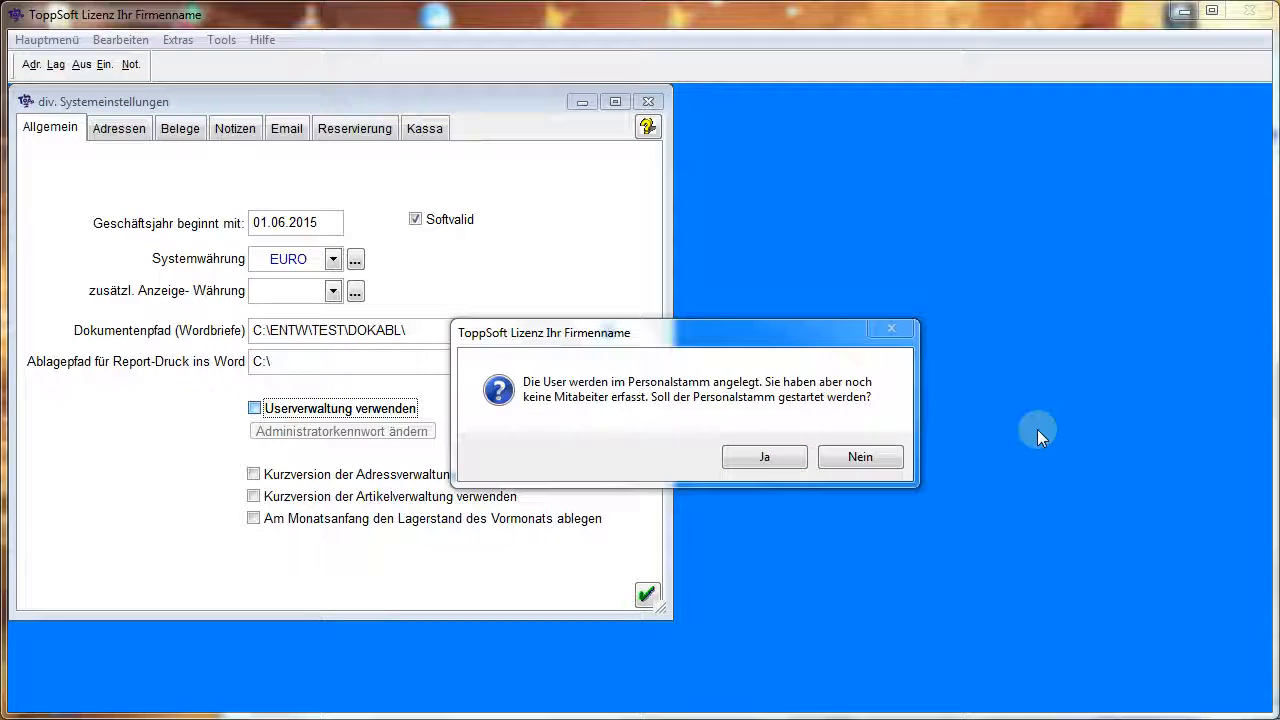
left_click(767, 458)
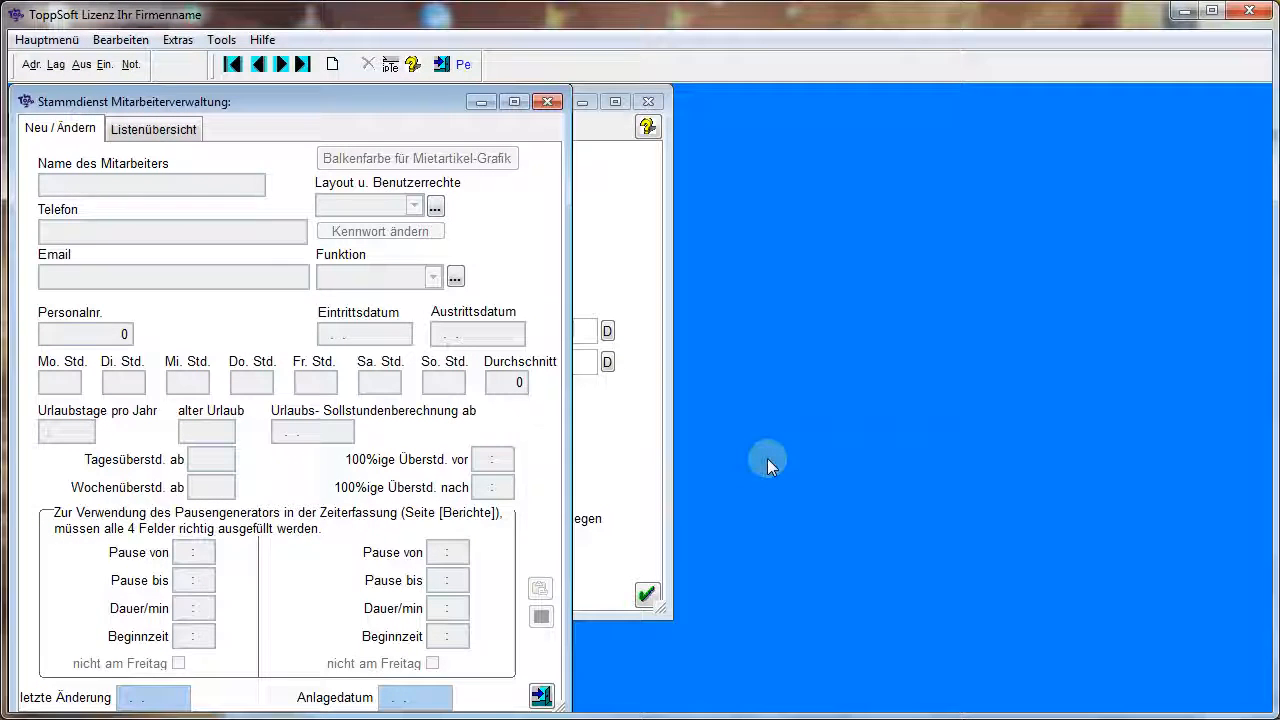
Create a new record in the Mitarbeiterverwaltung and enter the first employee's name
left_click(332, 64)
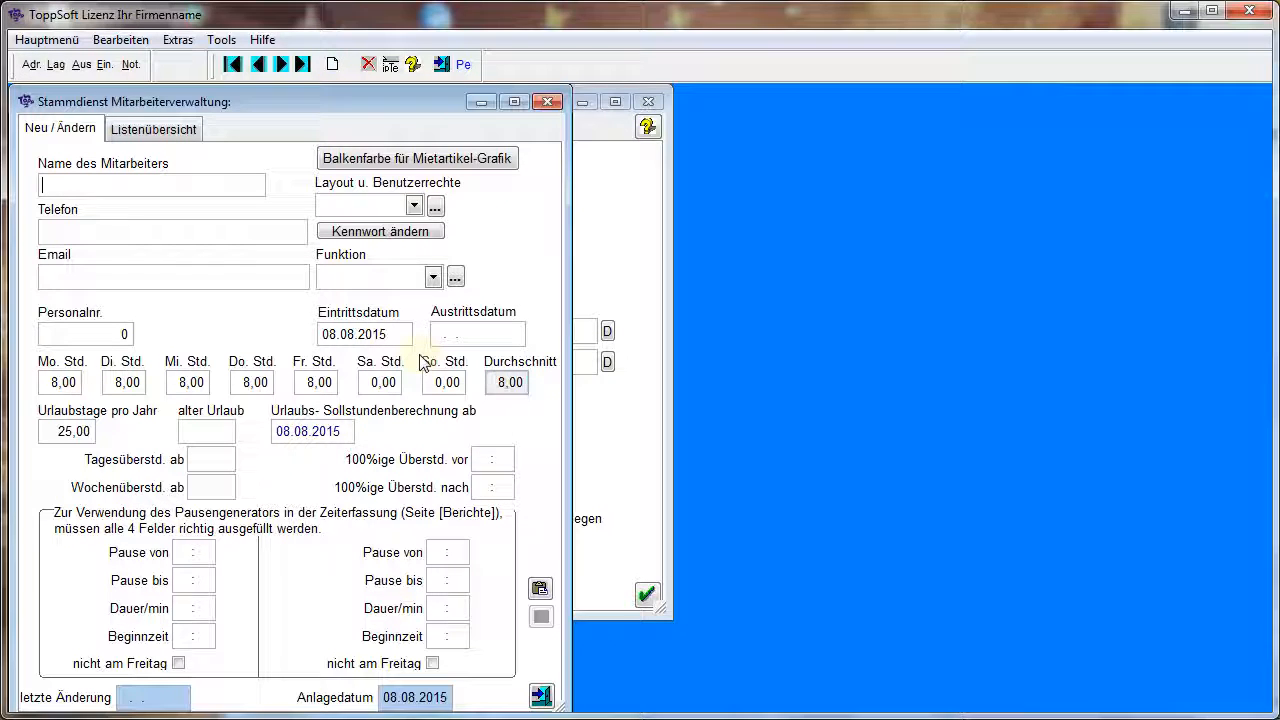
type("Peter")
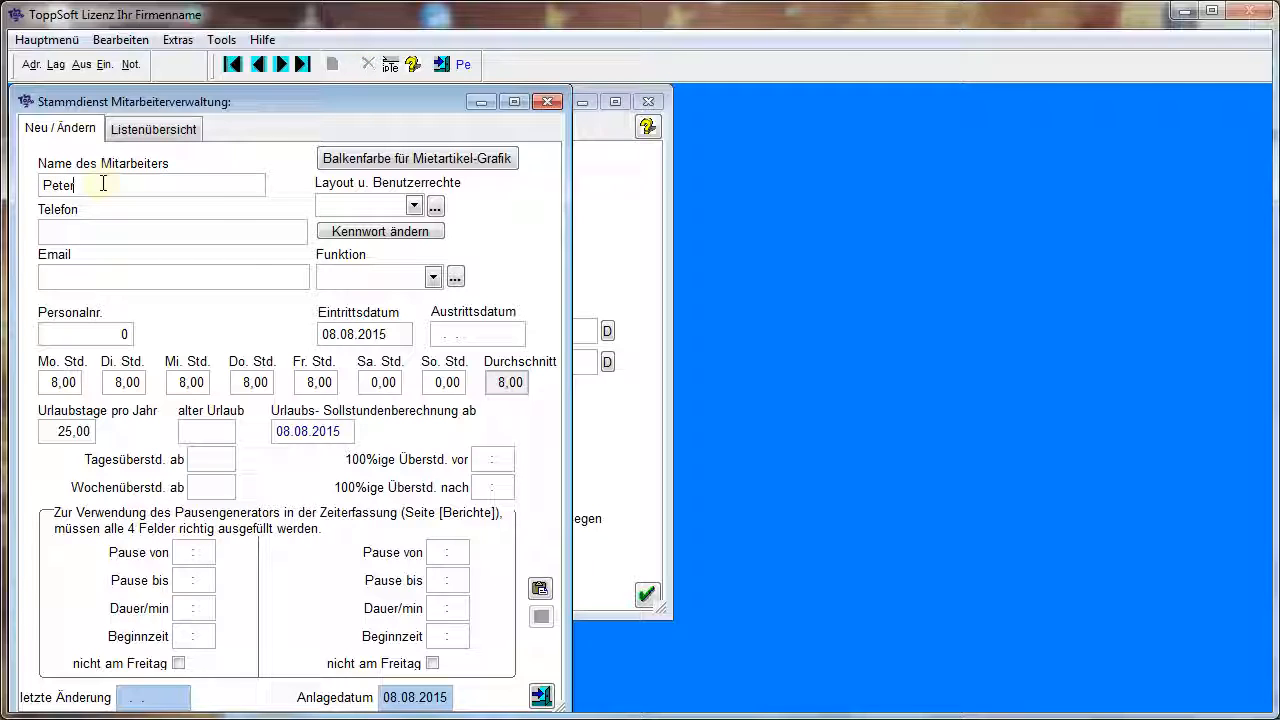
left_click(184, 229)
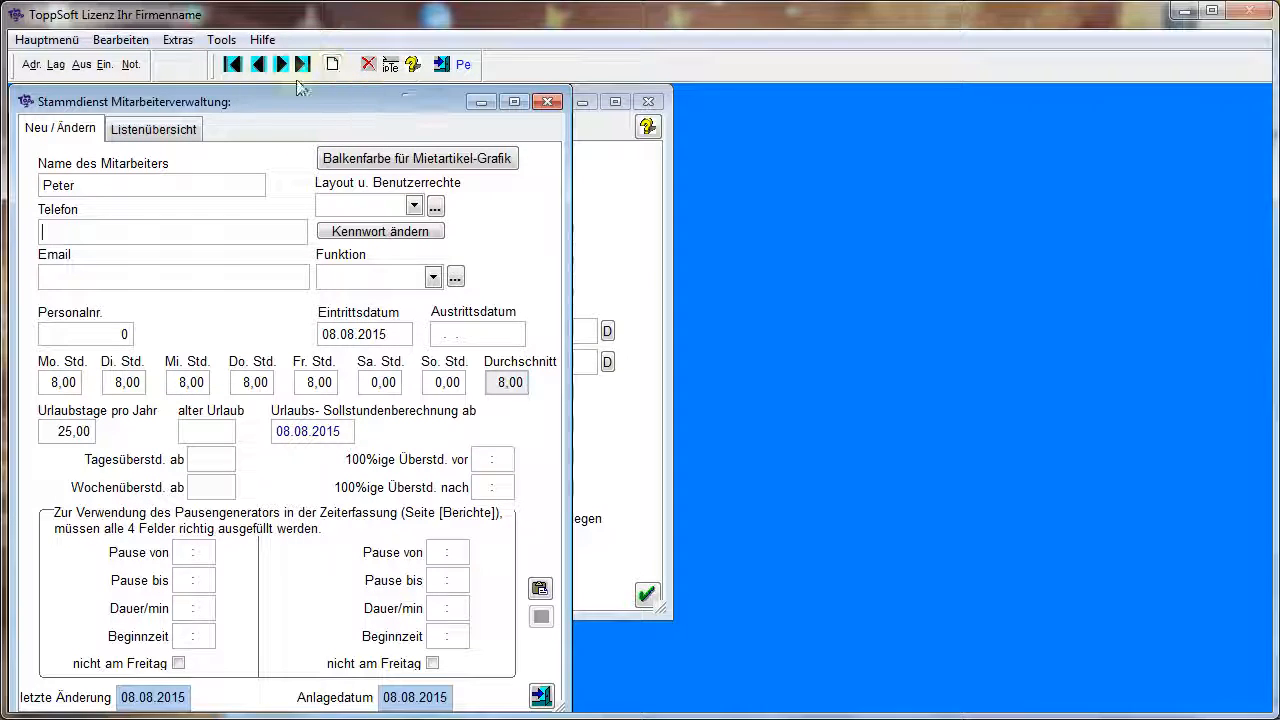
Add a second employee record with that employee's name, and close the employee and system settings windows
left_click(332, 66)
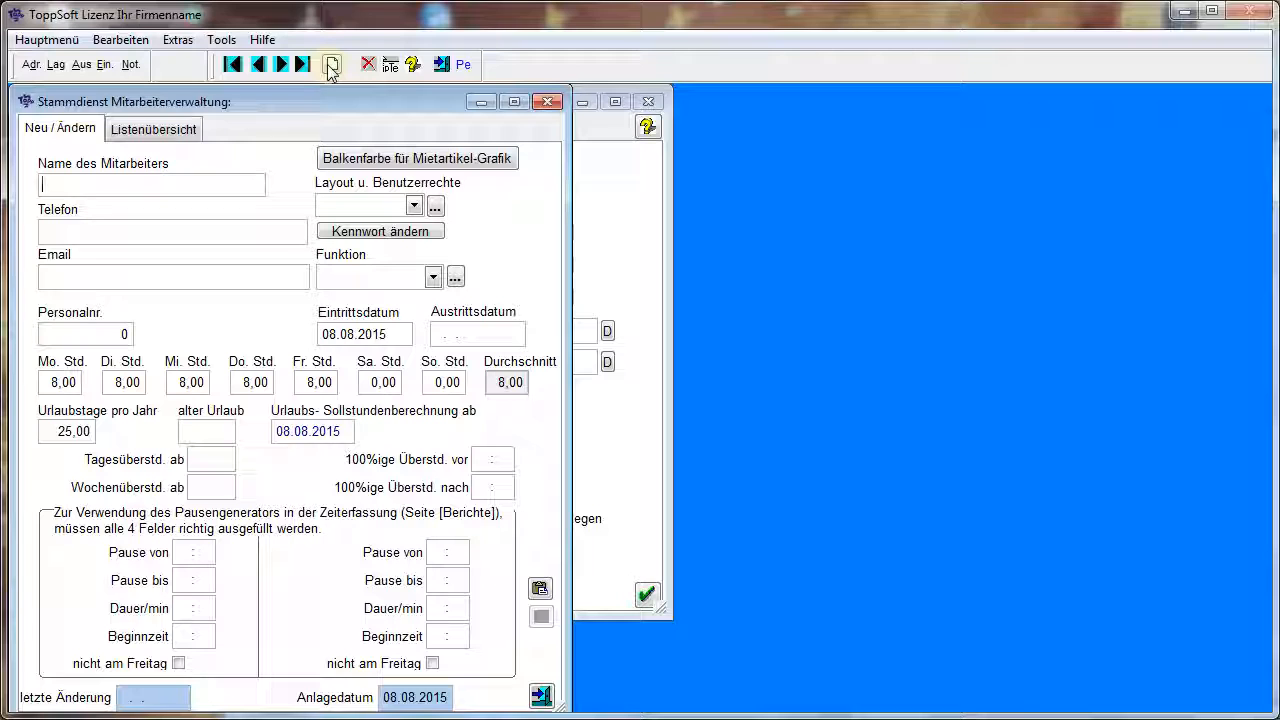
type("Herbert")
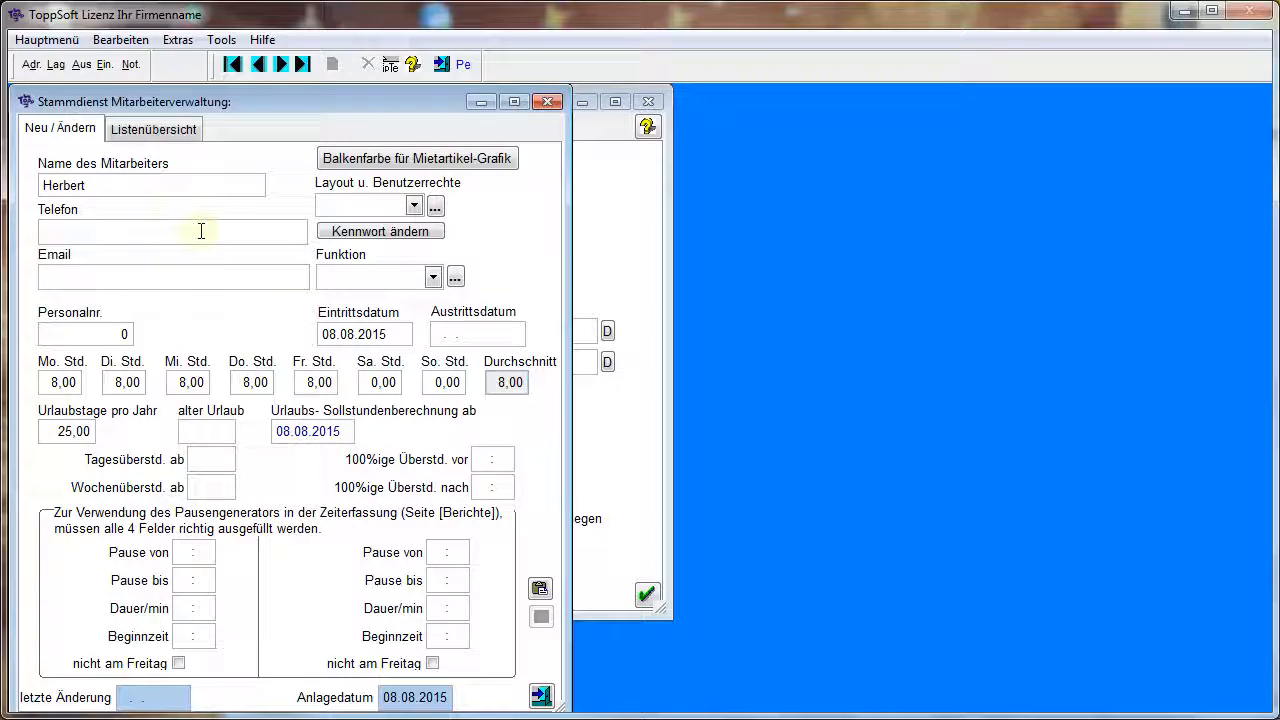
left_click(201, 231)
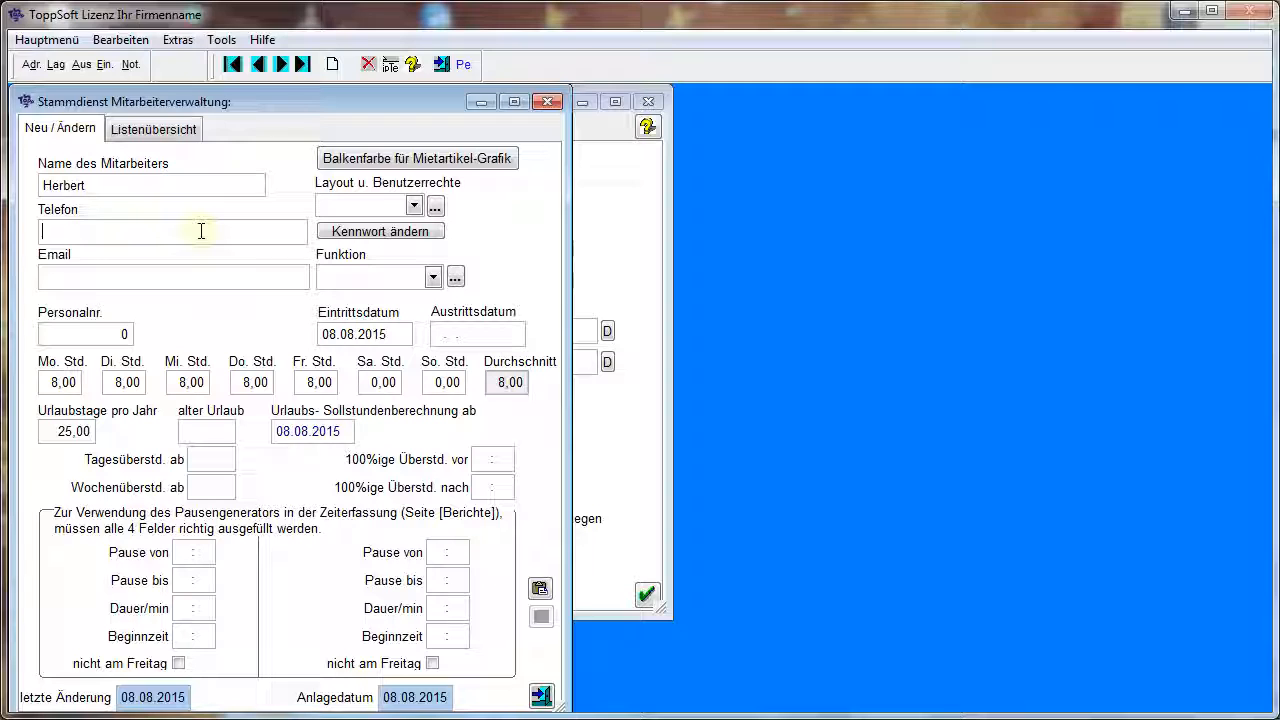
left_click(549, 103)
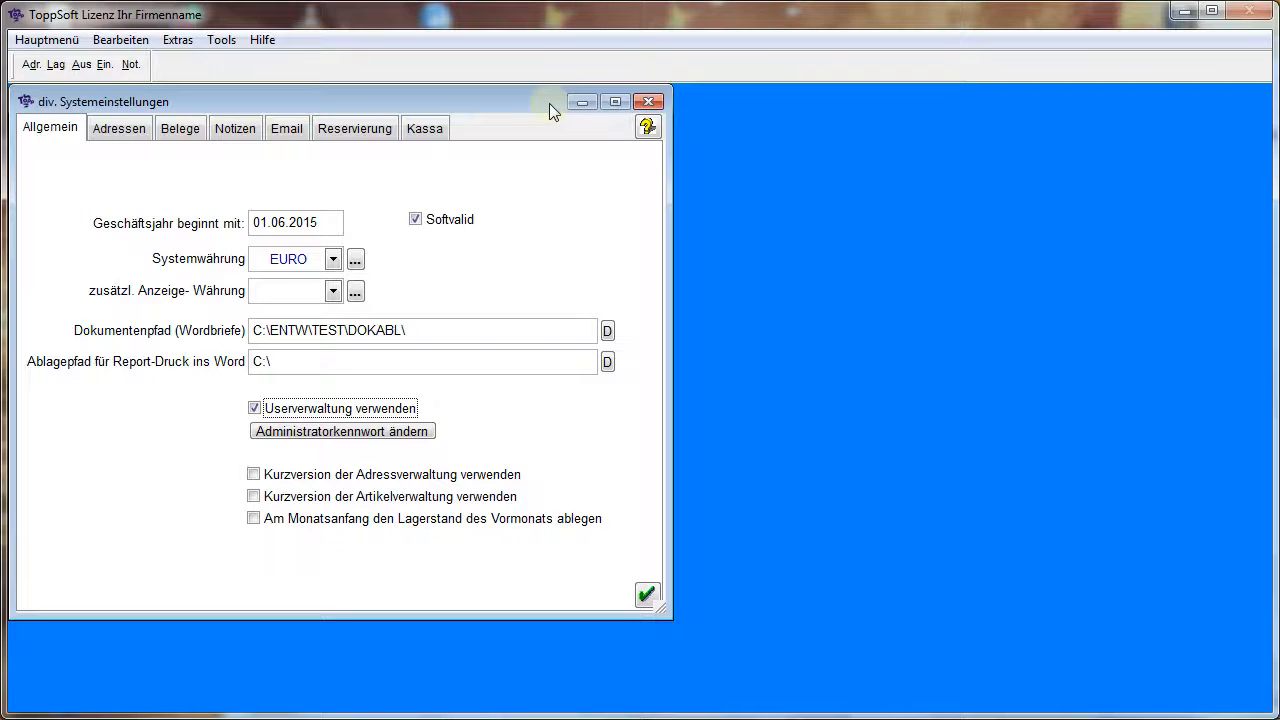
left_click(650, 103)
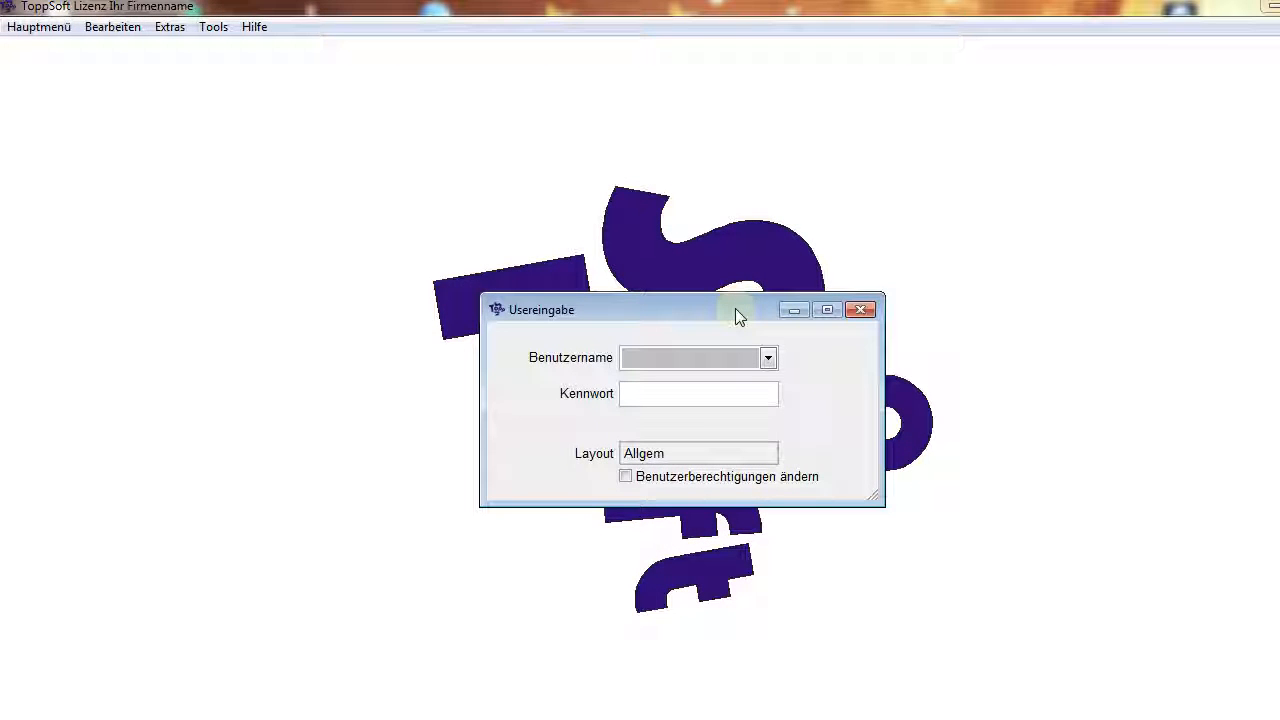
Choose the first listed employee as Benutzername in the Usereingabe login form
left_click_drag(730, 308, 392, 191)
left_click(378, 243)
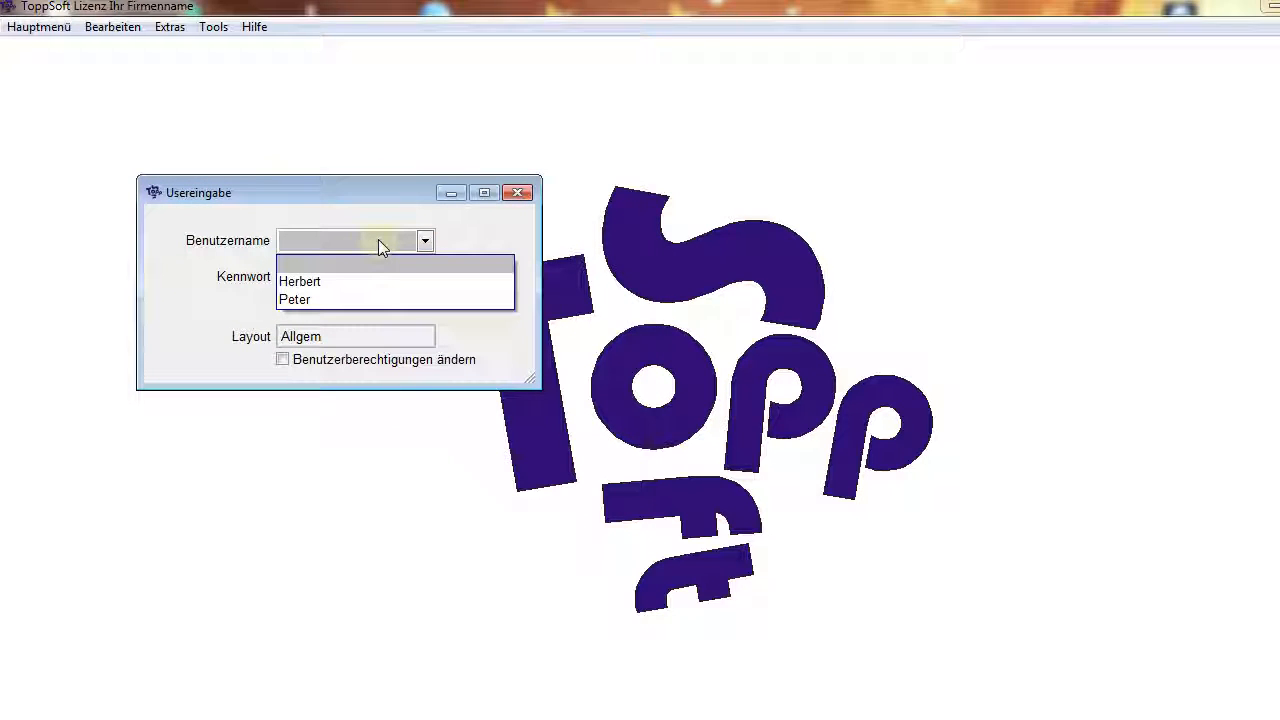
left_click(378, 243)
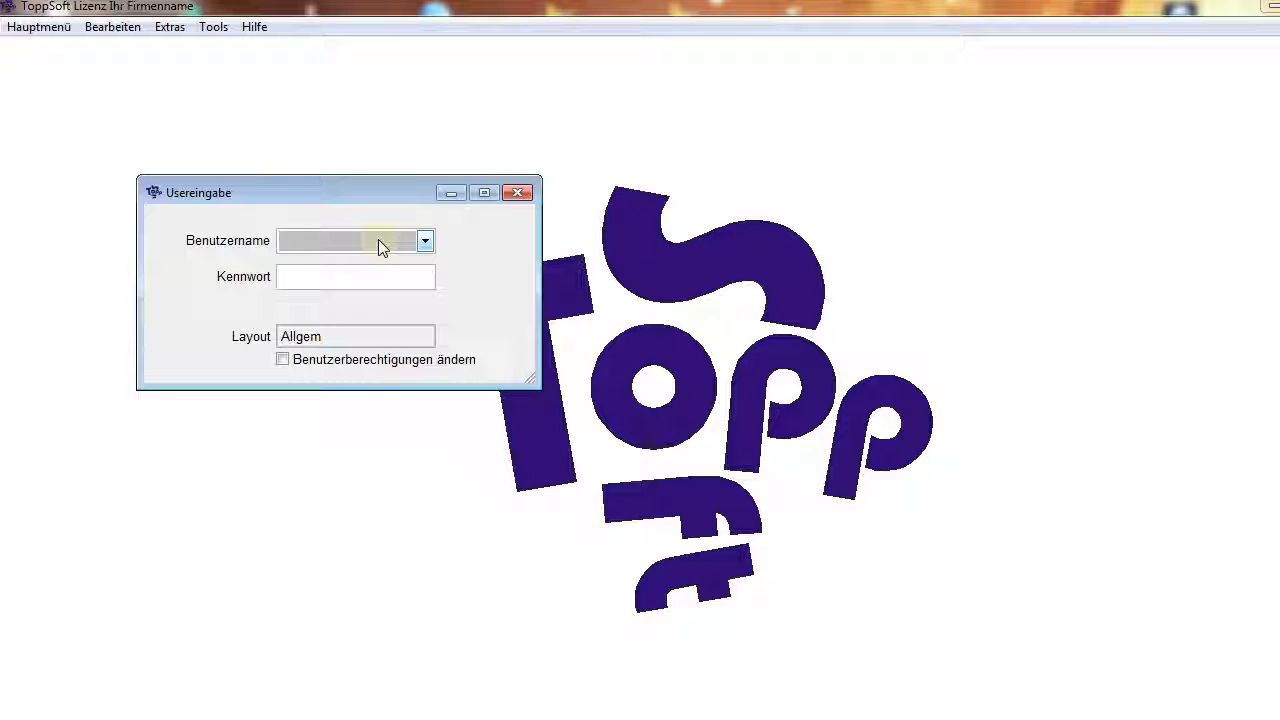
key("Down")
left_click(378, 243)
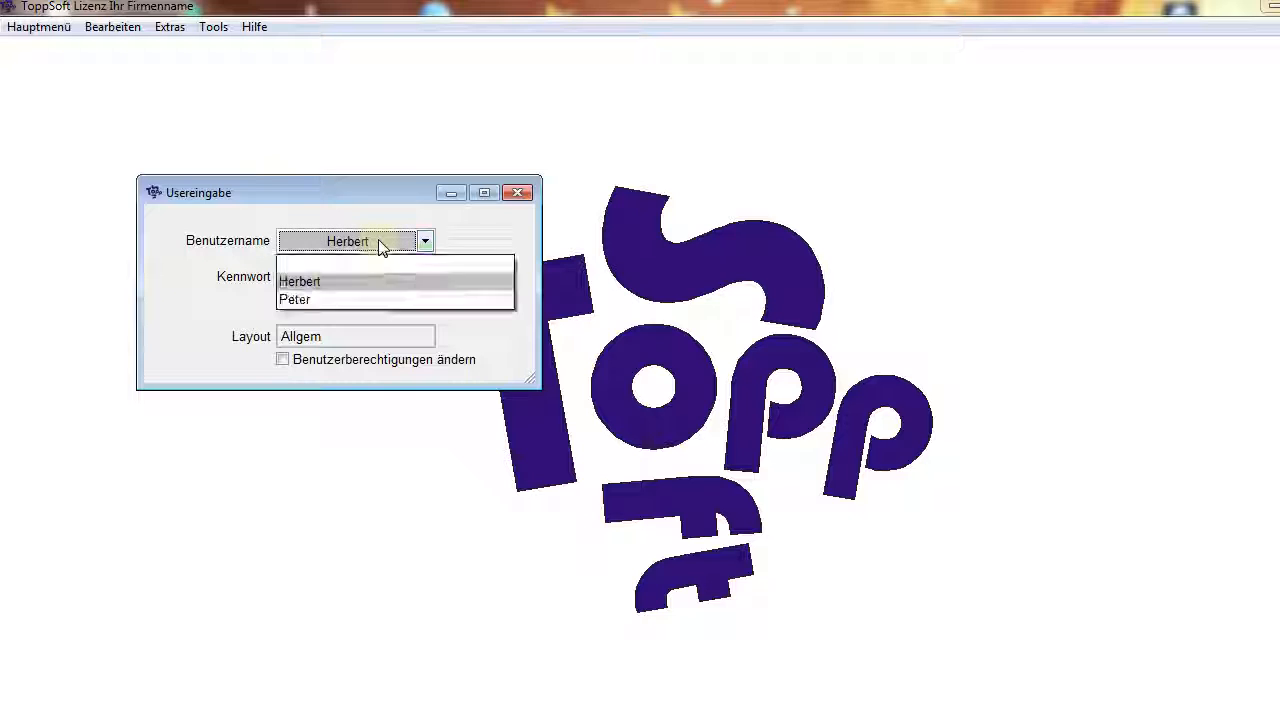
left_click(378, 243)
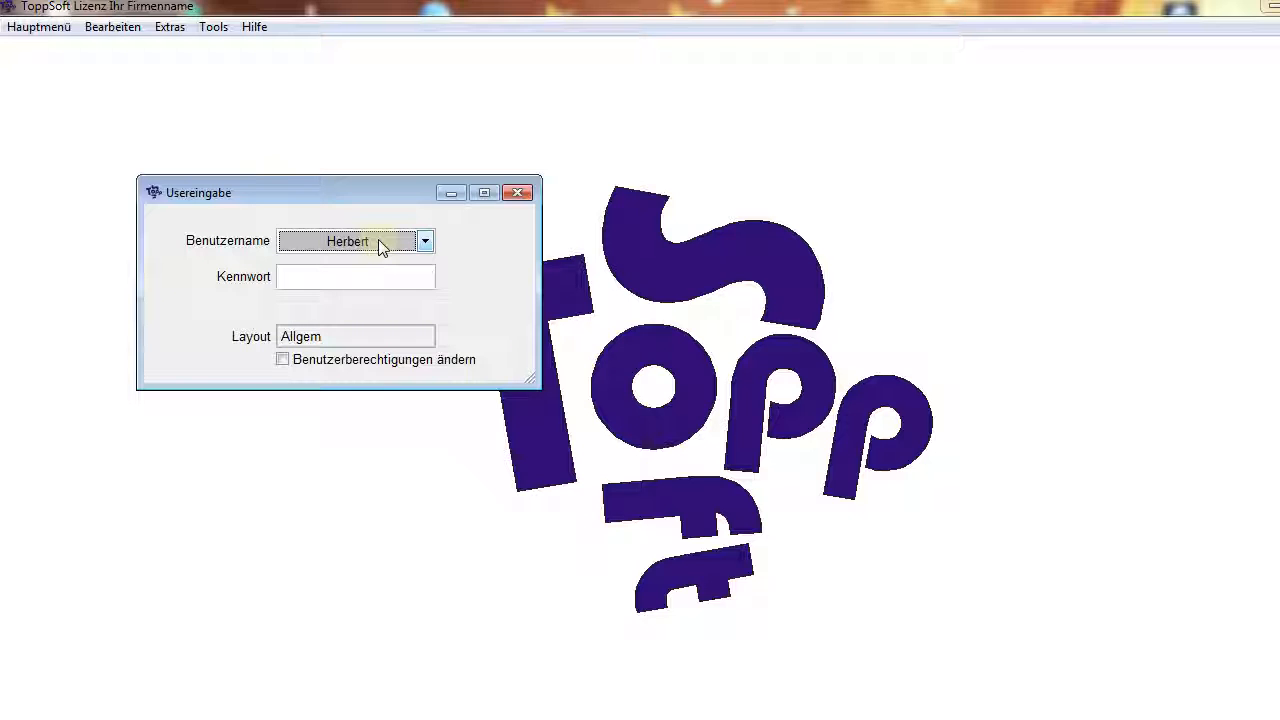
Define the chosen user's login password in the Kennwort field and repeat the new password
key("Tab")
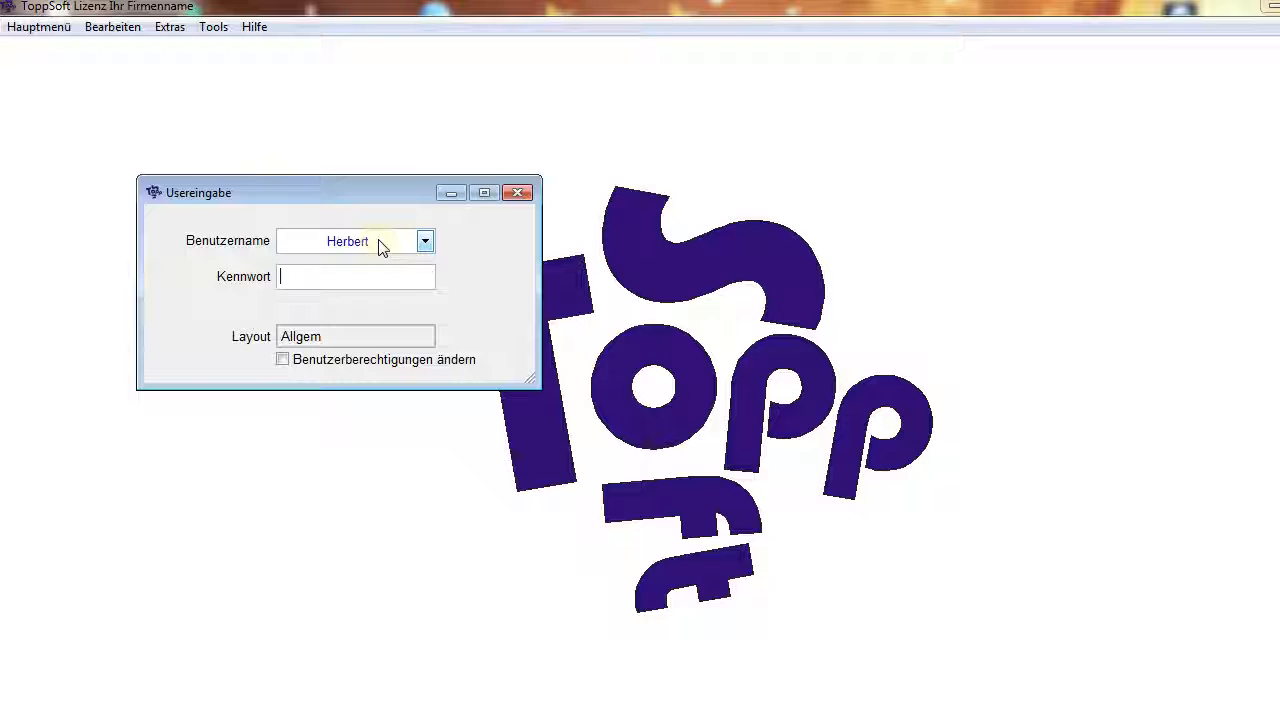
type("*")
key("Return")
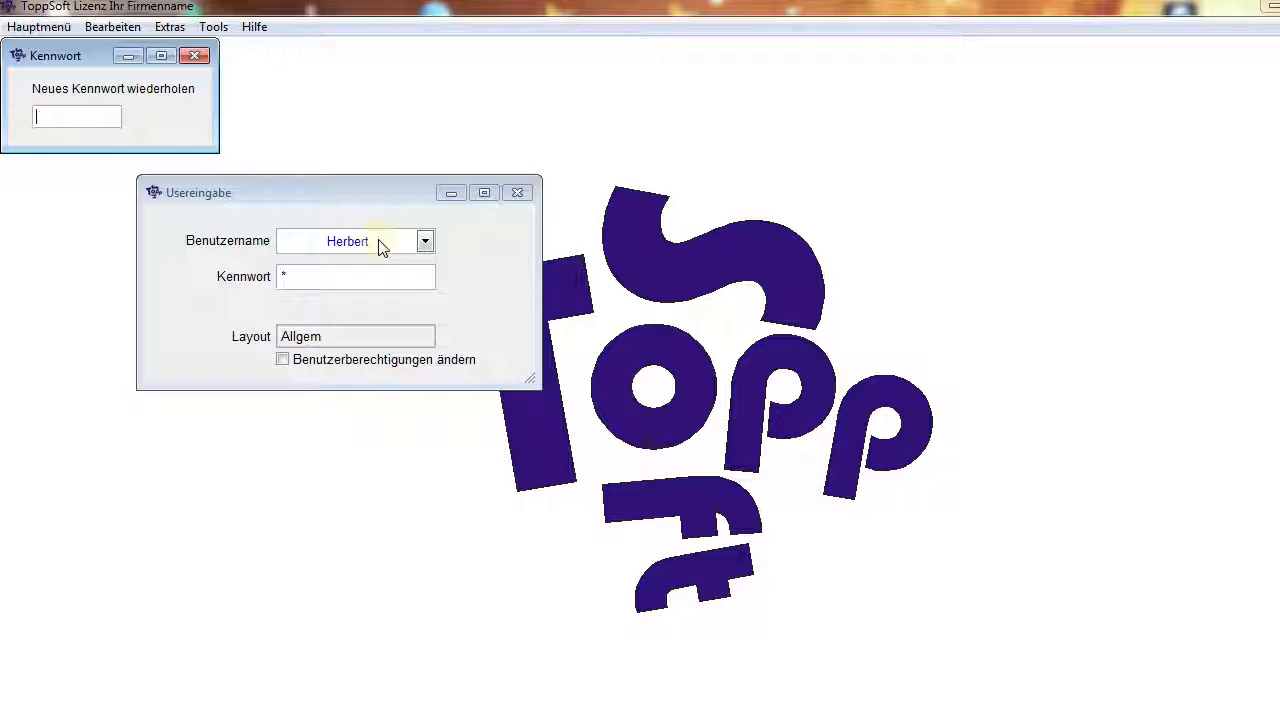
type("*")
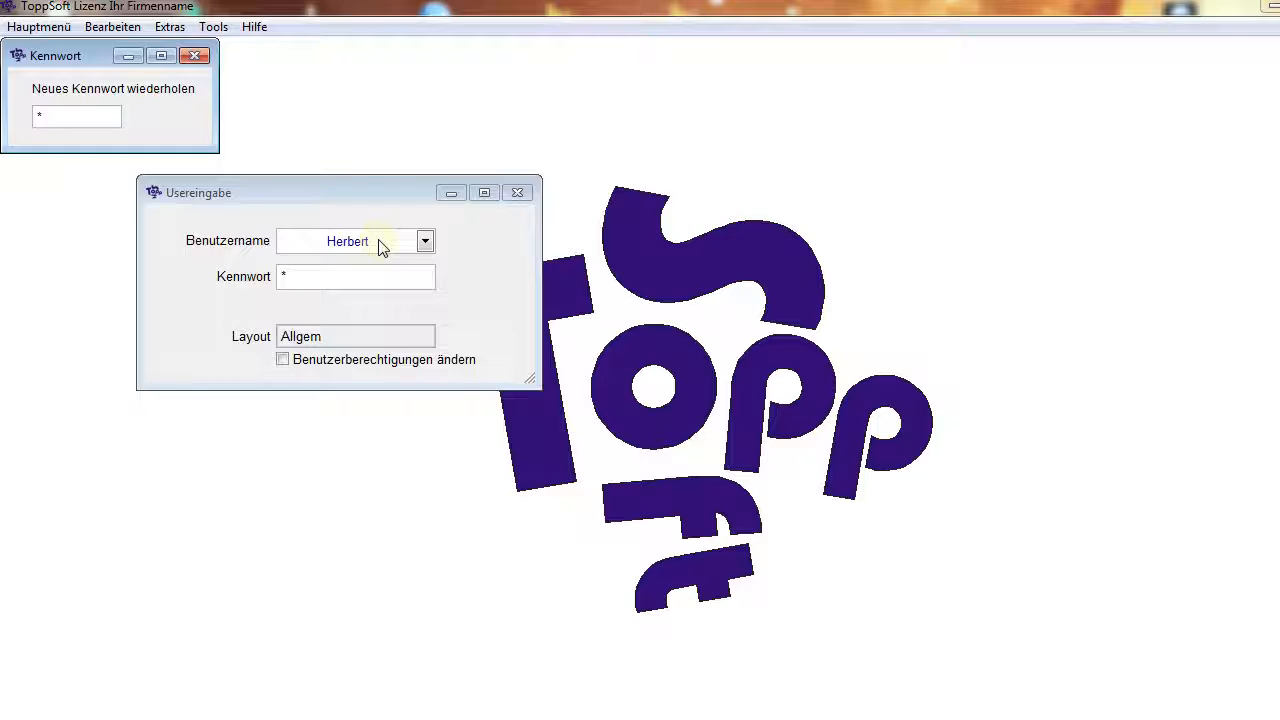
key("Return")
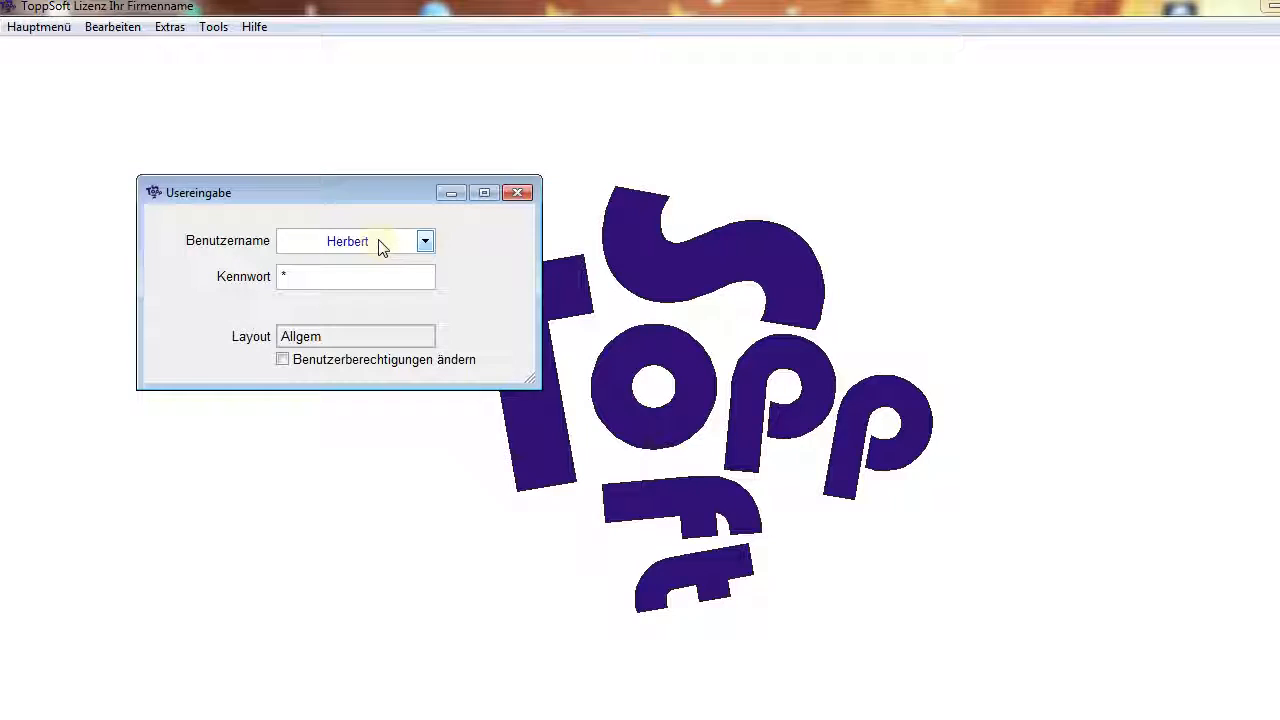
Restart ToppSoft from TS-Video - Verknüpfung, log in as the same user with the account password and dismiss the Telefonnotizen window
left_click(520, 194)
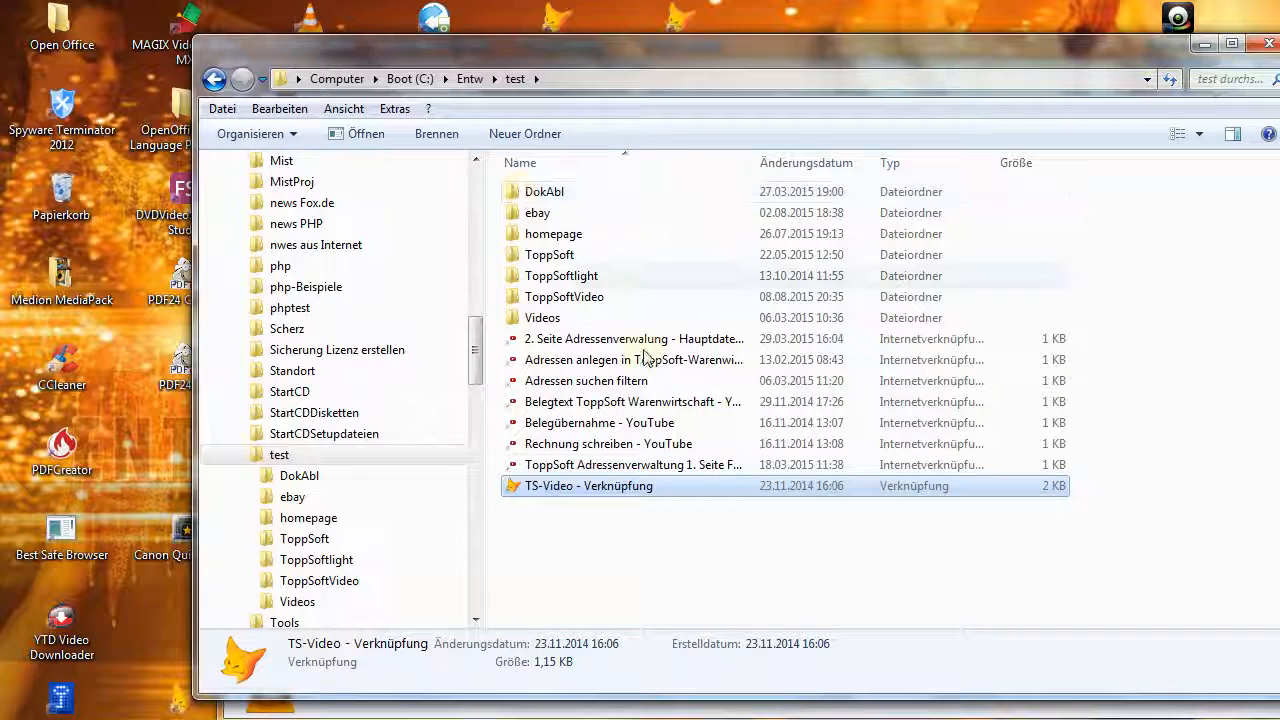
double_click(558, 487)
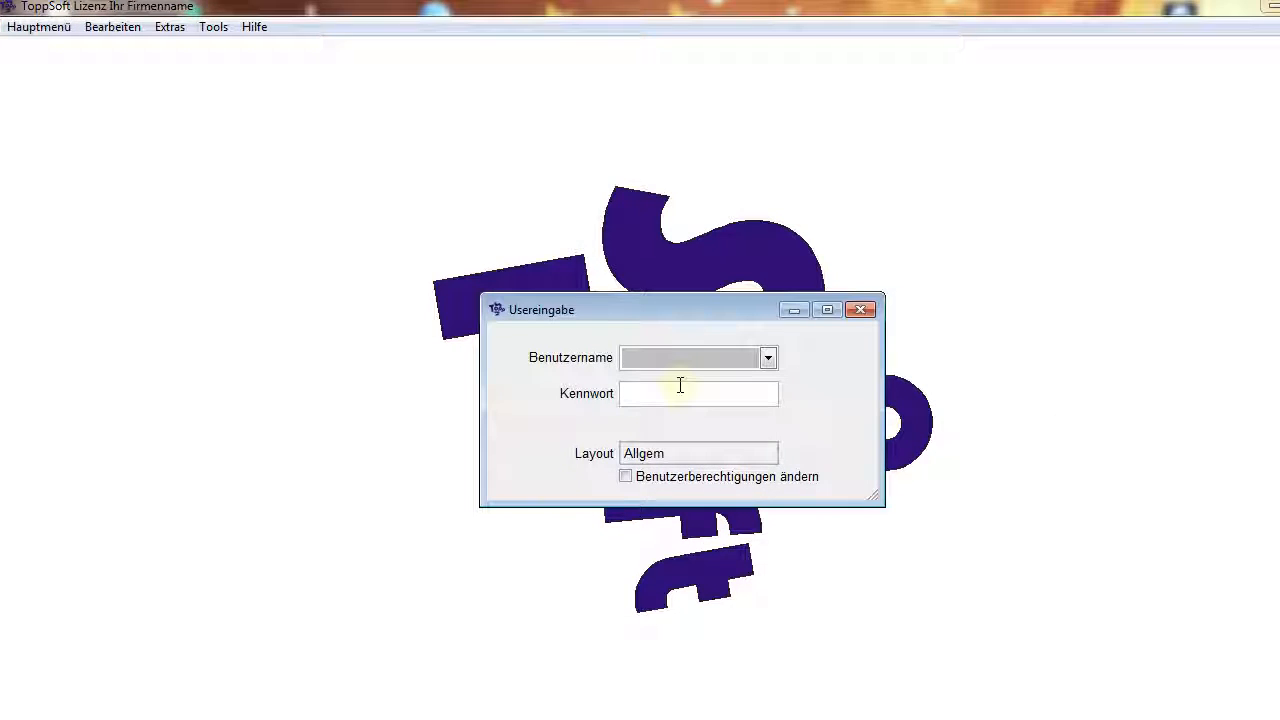
key("h")
key("Tab")
type("*")
key("Return")
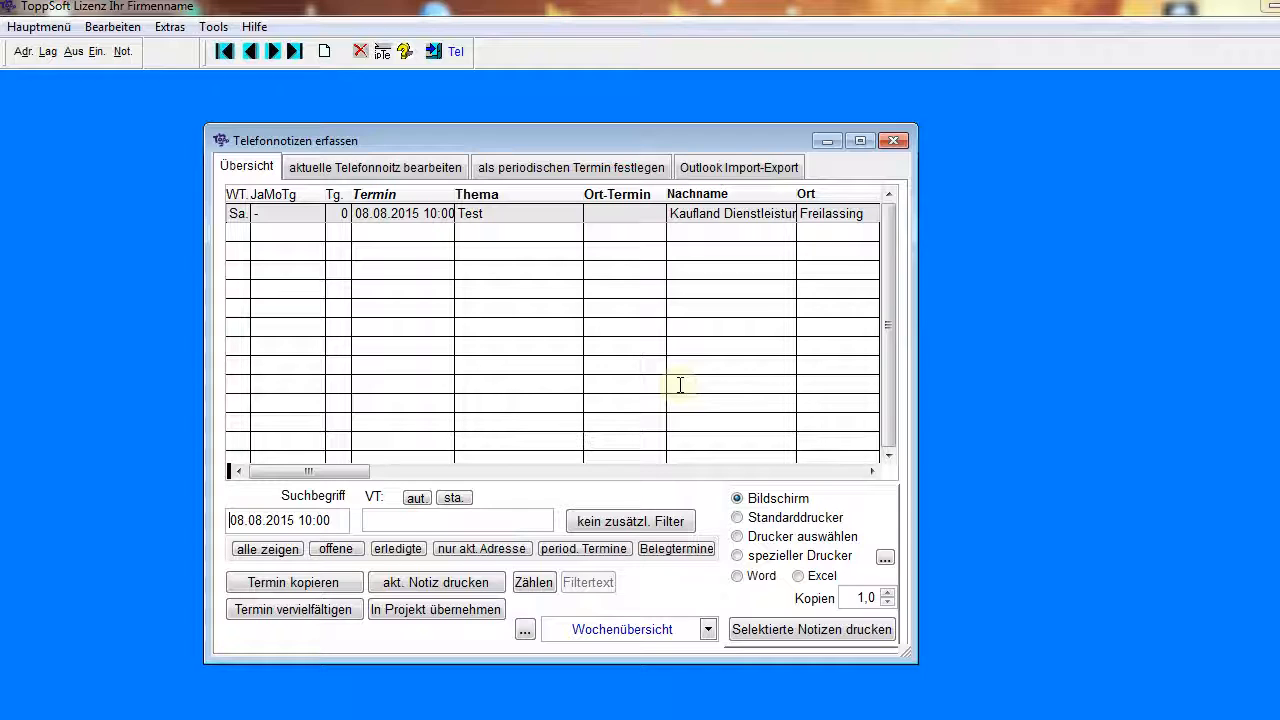
left_click(895, 141)
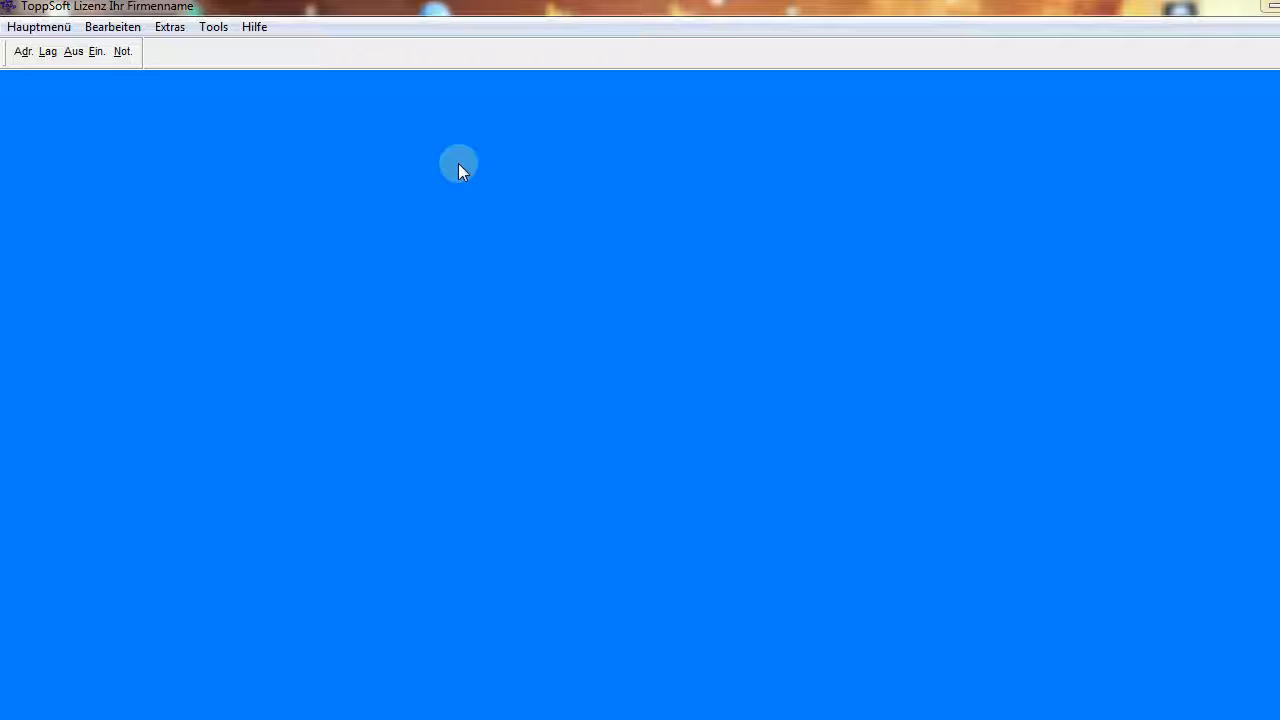
Run the Individualprogramm that fixes the ToppSoft screen size at 1280 x 720 and close its form
left_click(171, 30)
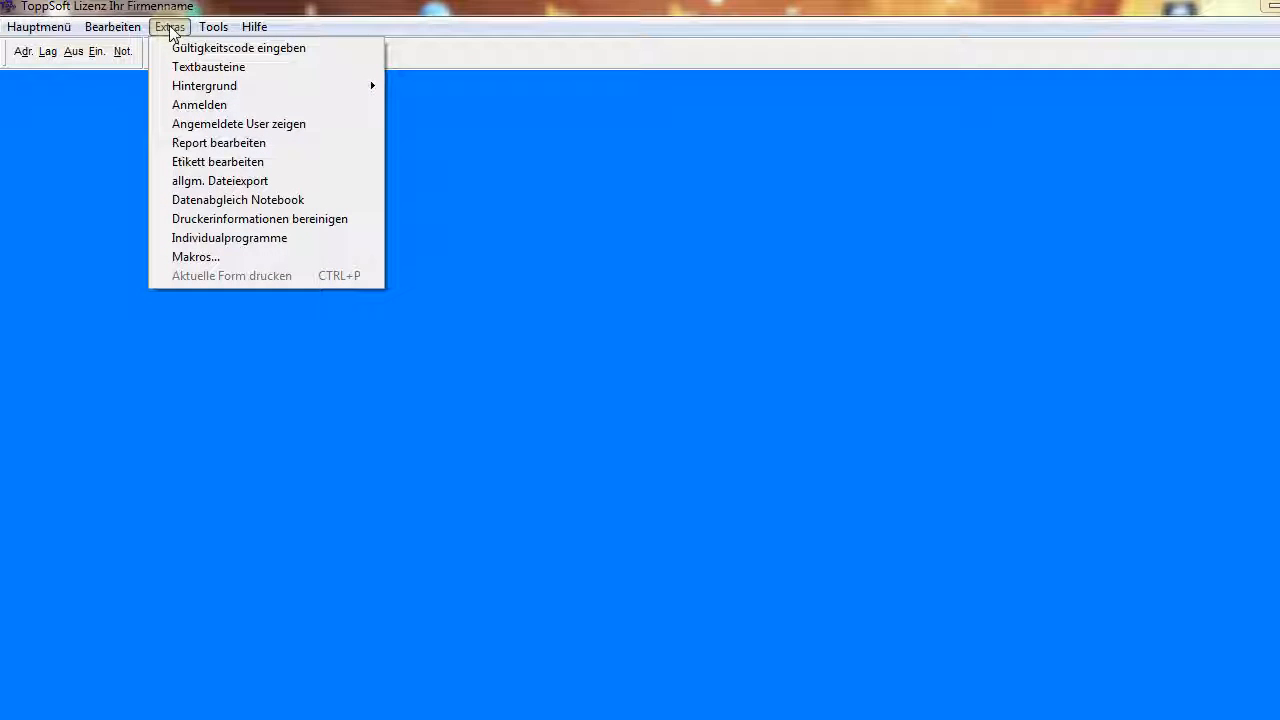
left_click(229, 240)
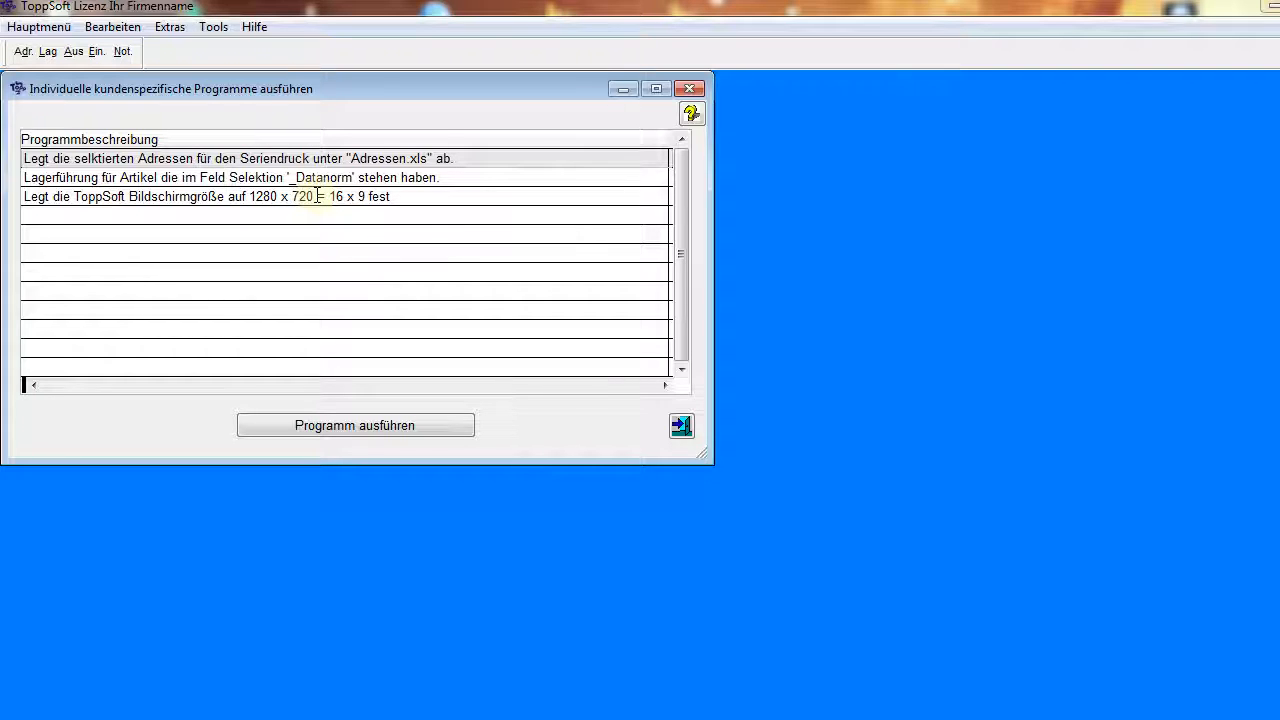
double_click(316, 196)
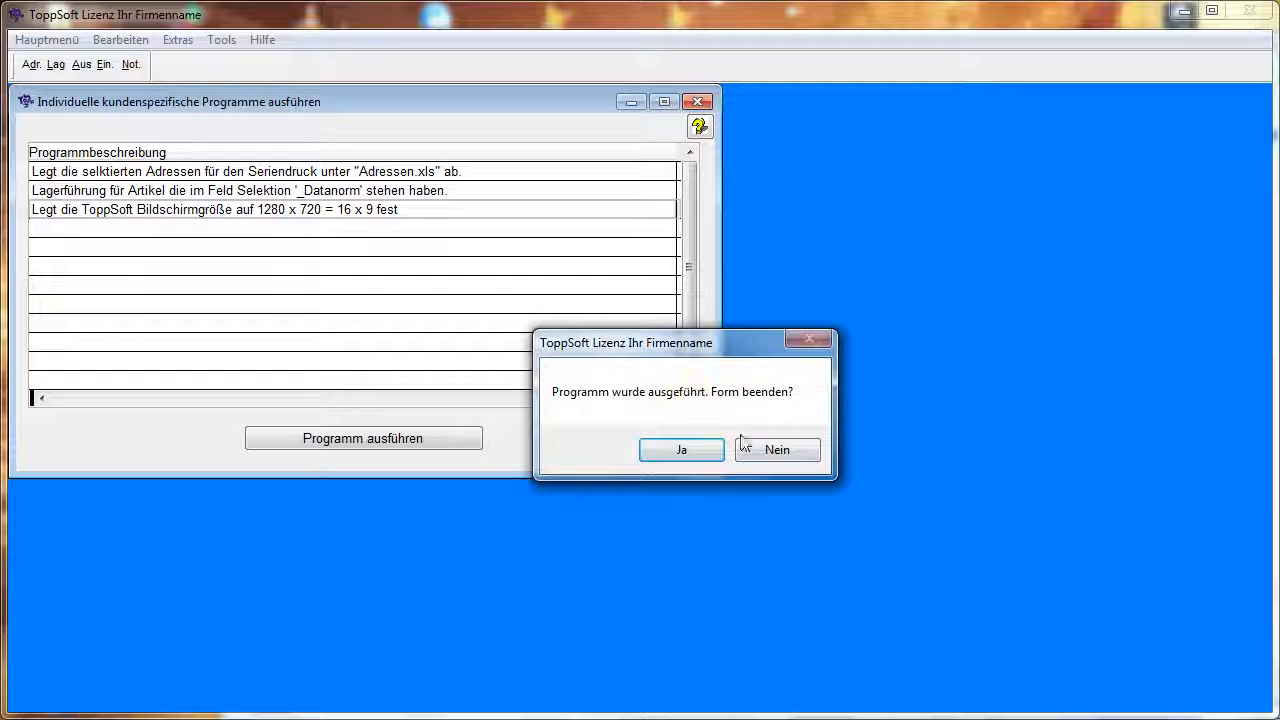
left_click(699, 456)
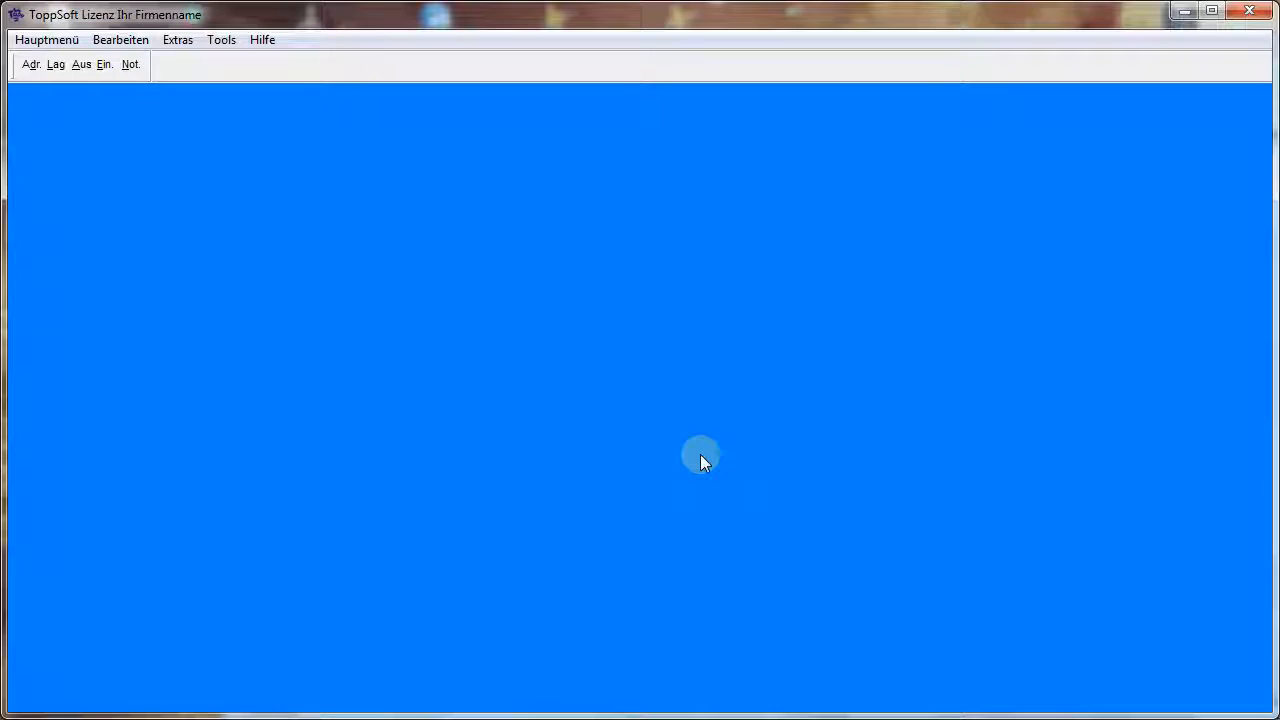